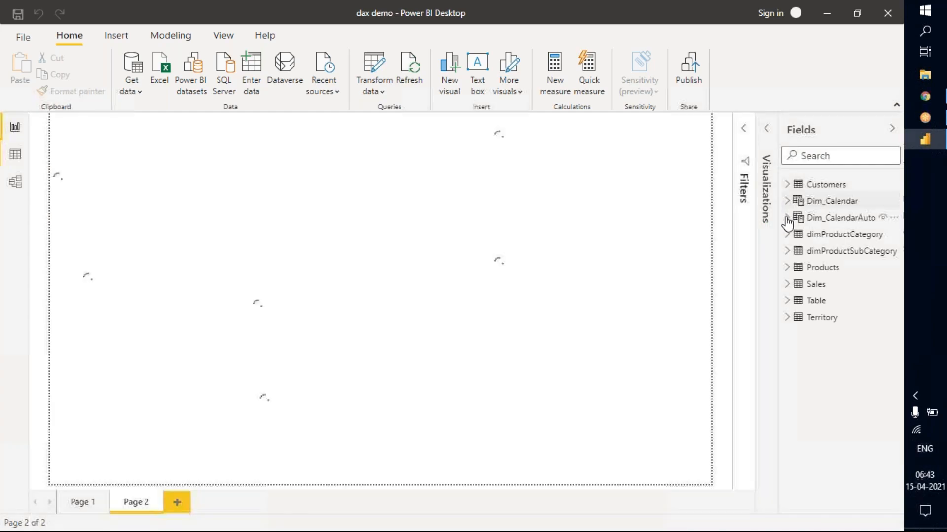
- Examine the fields of the Sales table beside the Page 2 report, widening the field list to read full names
{"action": "left_click", "coordinate": [787, 218]}
{"action": "left_click", "coordinate": [802, 286]}
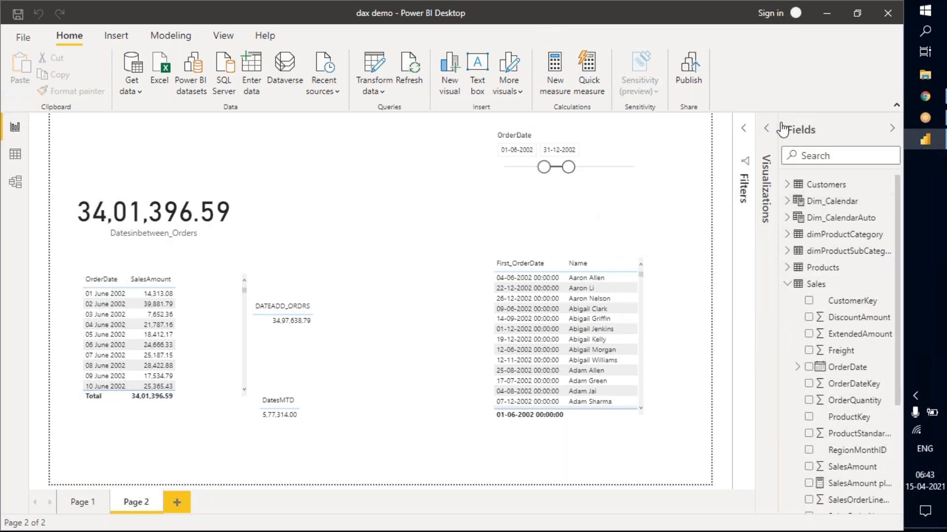
{"action": "scroll", "coordinate": [856, 333], "scroll_direction": "down", "scroll_amount": 2}
{"action": "scroll", "coordinate": [857, 334], "scroll_direction": "down", "scroll_amount": 3}
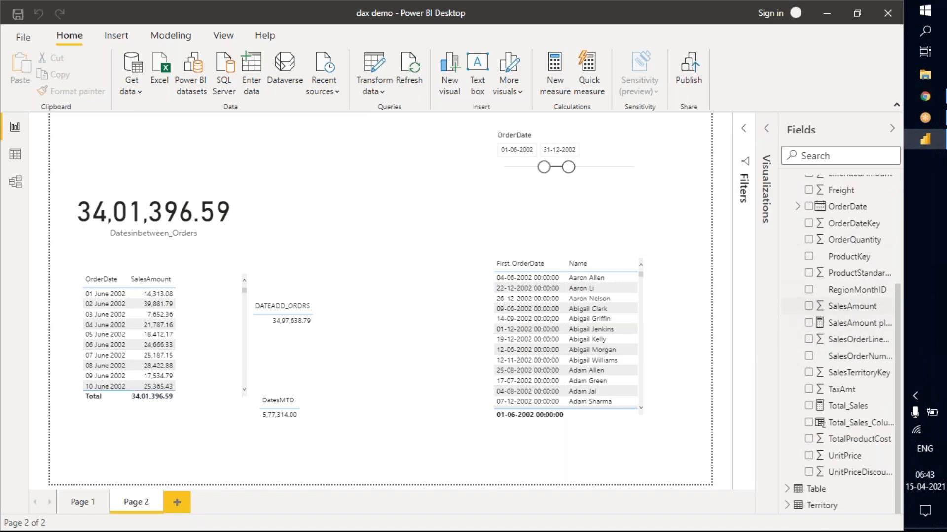
{"action": "left_click_drag", "start_coordinate": [778, 303], "coordinate": [756, 304]}
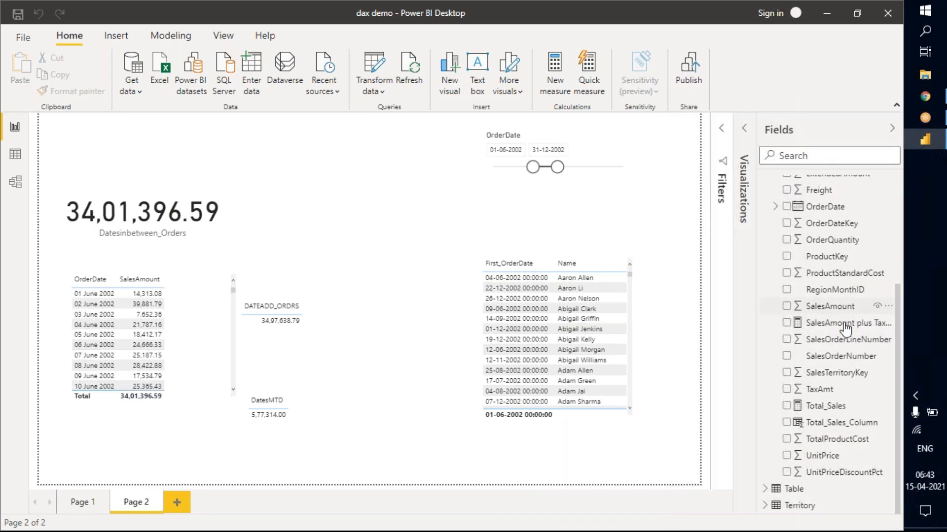
{"action": "scroll", "coordinate": [841, 338], "scroll_direction": "up", "scroll_amount": 4}
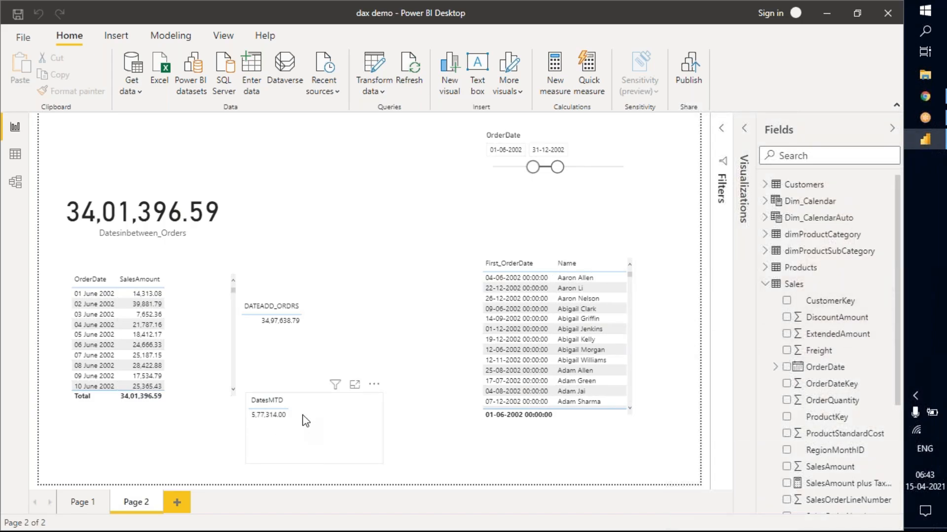
{"action": "left_click", "coordinate": [381, 417]}
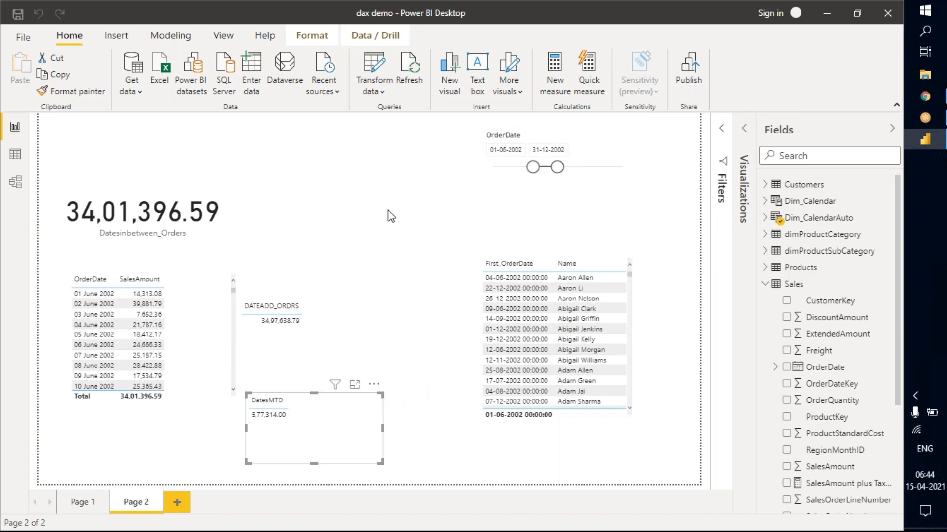
{"action": "left_click", "coordinate": [323, 172]}
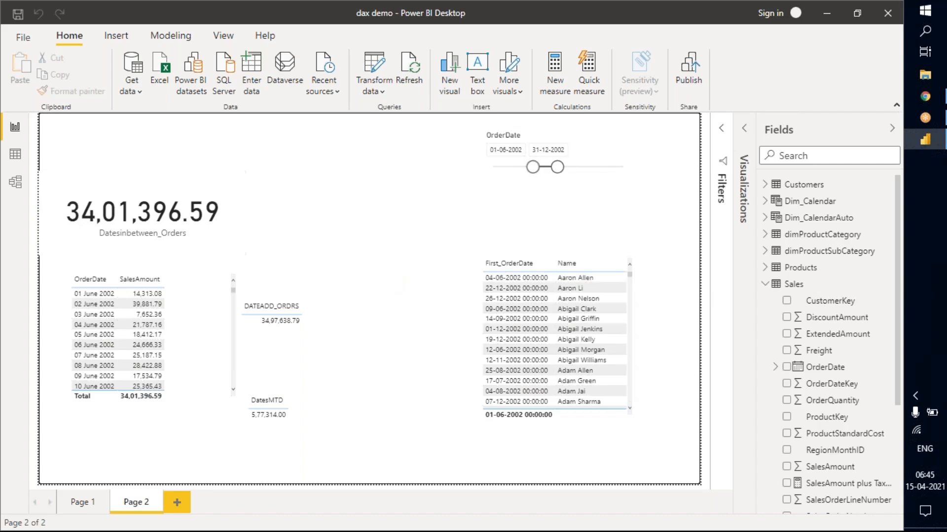
- Look over the Customers table's rows in Data view and the columns of the Products table
{"action": "left_click", "coordinate": [15, 154]}
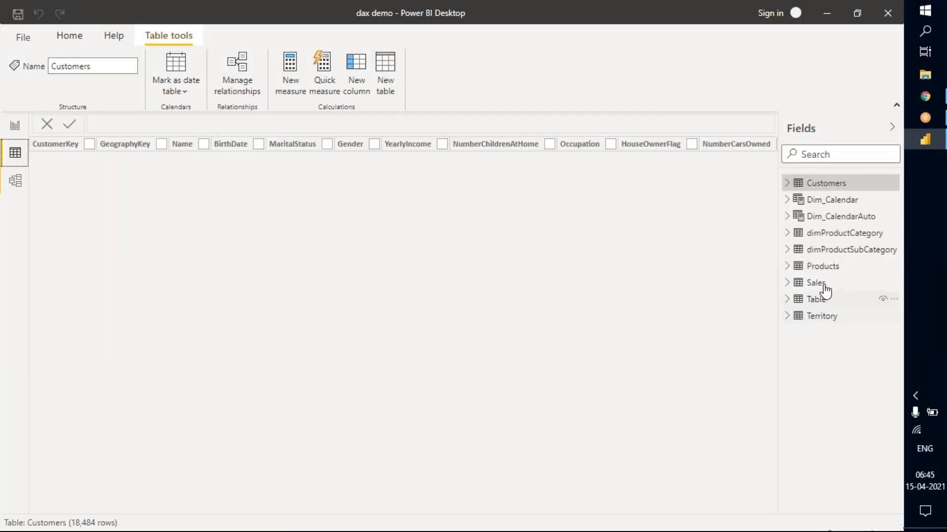
{"action": "left_click", "coordinate": [787, 283]}
{"action": "left_click", "coordinate": [787, 282]}
{"action": "left_click", "coordinate": [788, 266]}
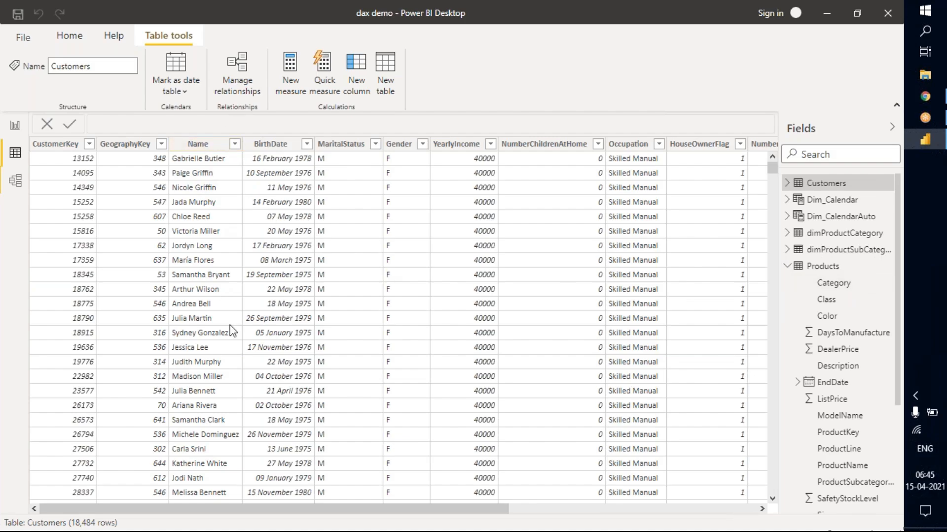
{"action": "left_click", "coordinate": [788, 268]}
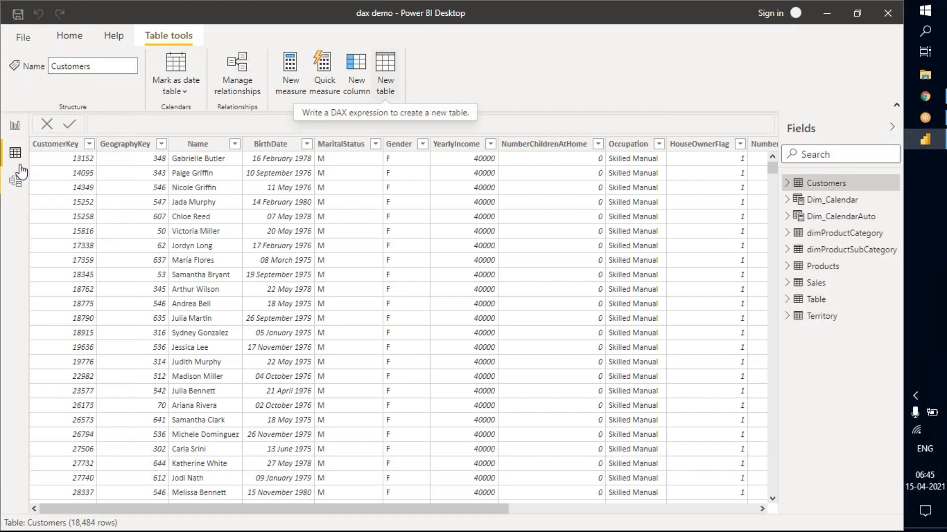
- Return to the report view and start a manually entered table whose first column is named Names
{"action": "left_click", "coordinate": [15, 126]}
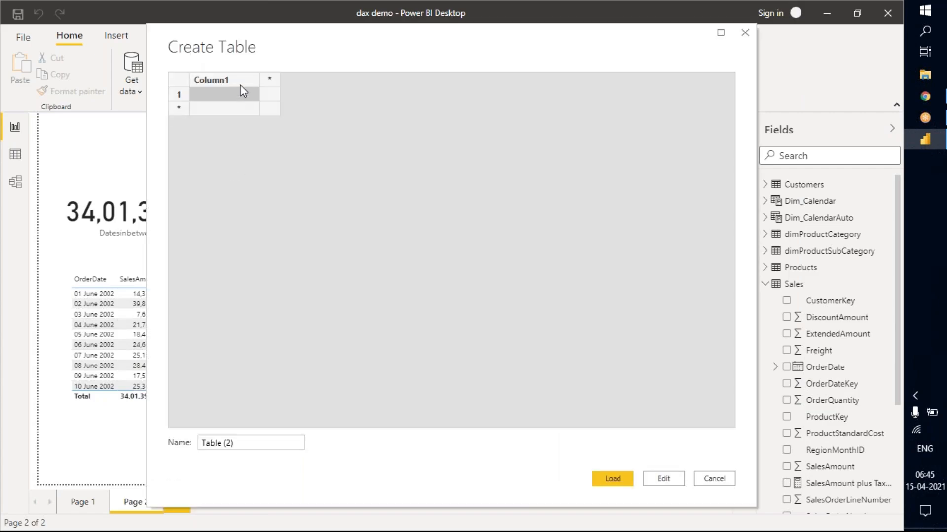
{"action": "left_click", "coordinate": [240, 80]}
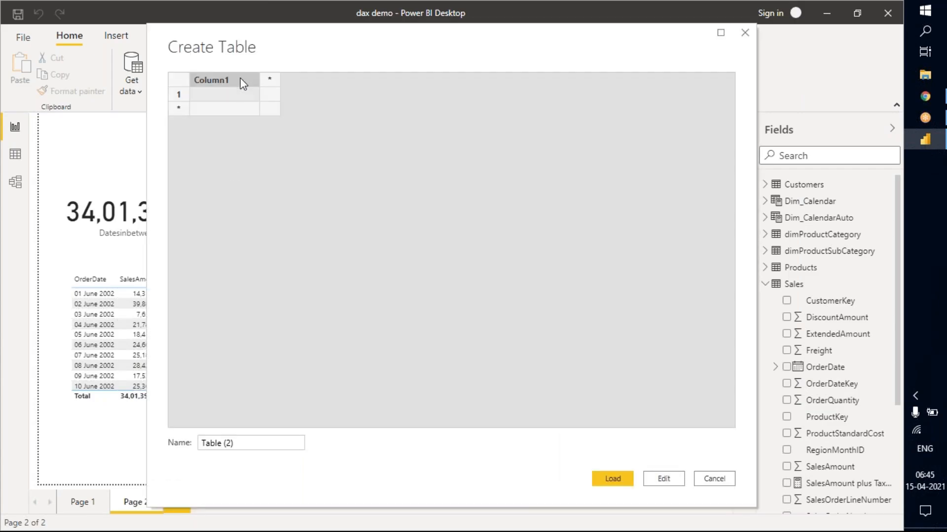
{"action": "left_click", "coordinate": [241, 80]}
{"action": "type", "text": "Nam"}
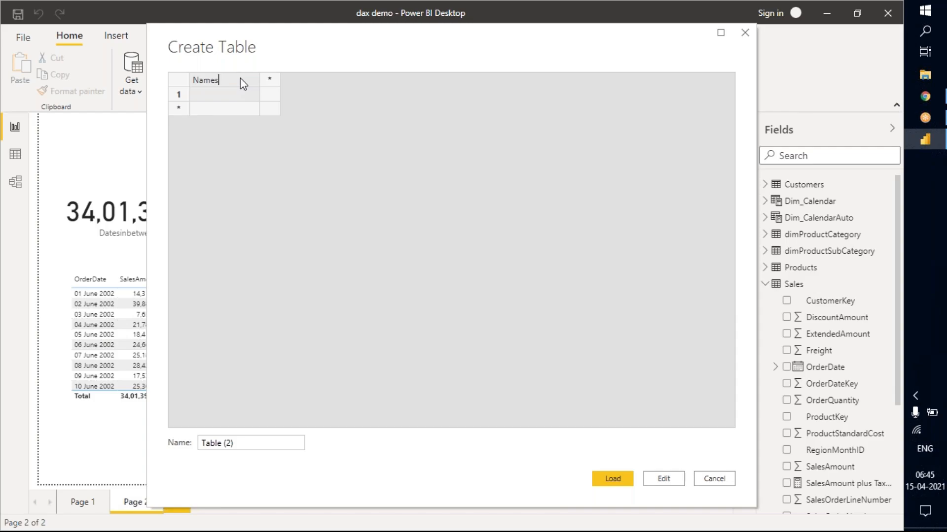
{"action": "type", "text": "es"}
{"action": "left_click", "coordinate": [235, 89]}
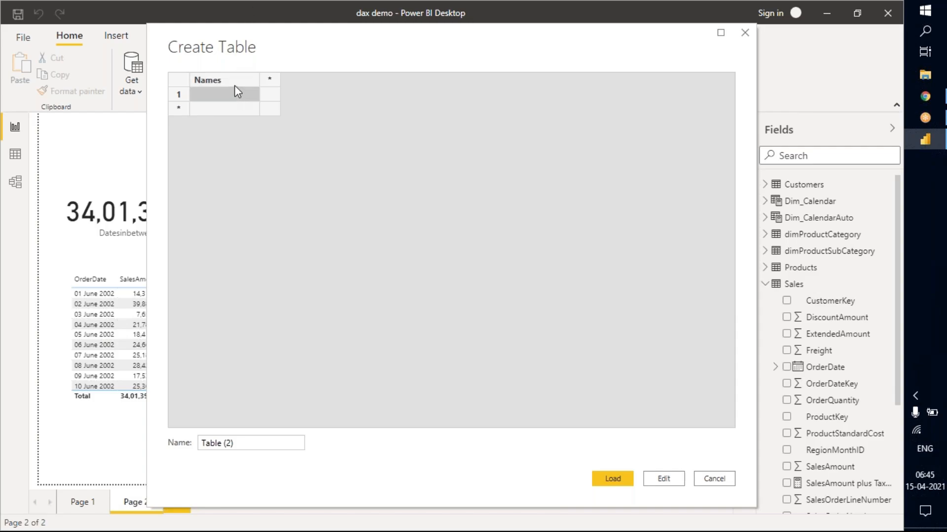
- Fill the first five rows of the Names column with one first name each
{"action": "type", "text": "Mahesh"}
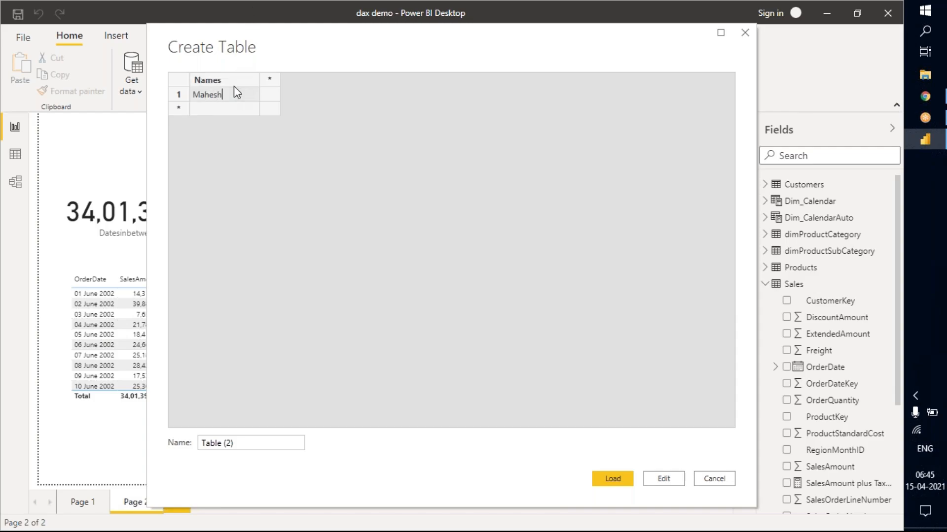
{"action": "key", "text": "Return"}
{"action": "type", "text": "R"}
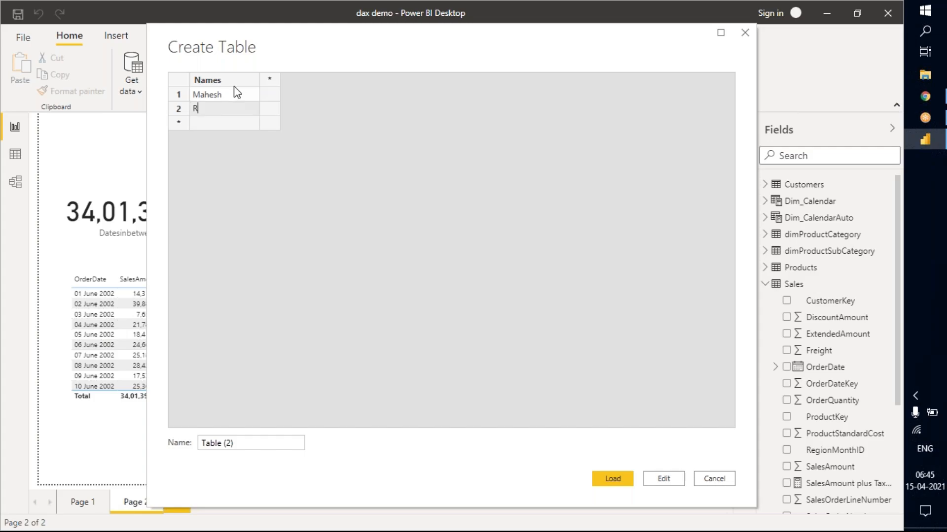
{"action": "type", "text": "ajesj"}
{"action": "key", "text": "BackSpace"}
{"action": "type", "text": "h"}
{"action": "key", "text": "Return"}
{"action": "type", "text": "H"}
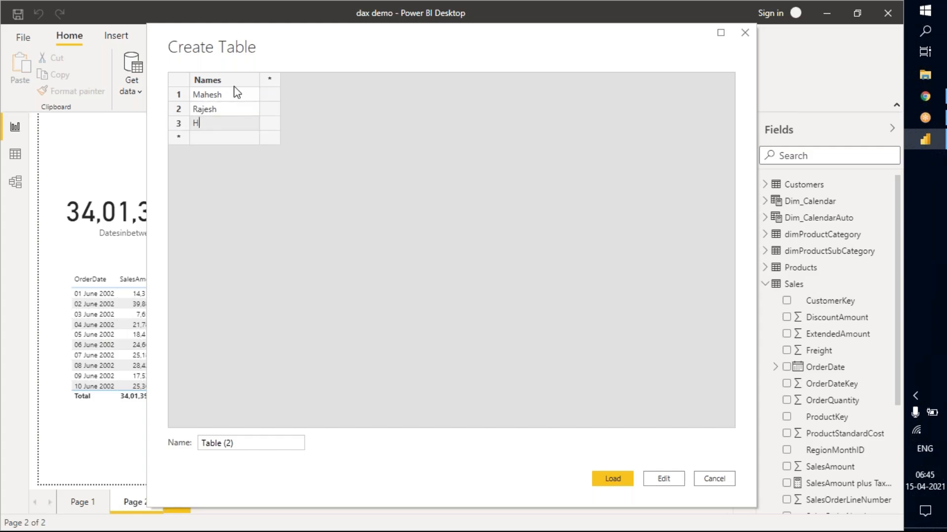
{"action": "type", "text": "ari"}
{"action": "key", "text": "Return"}
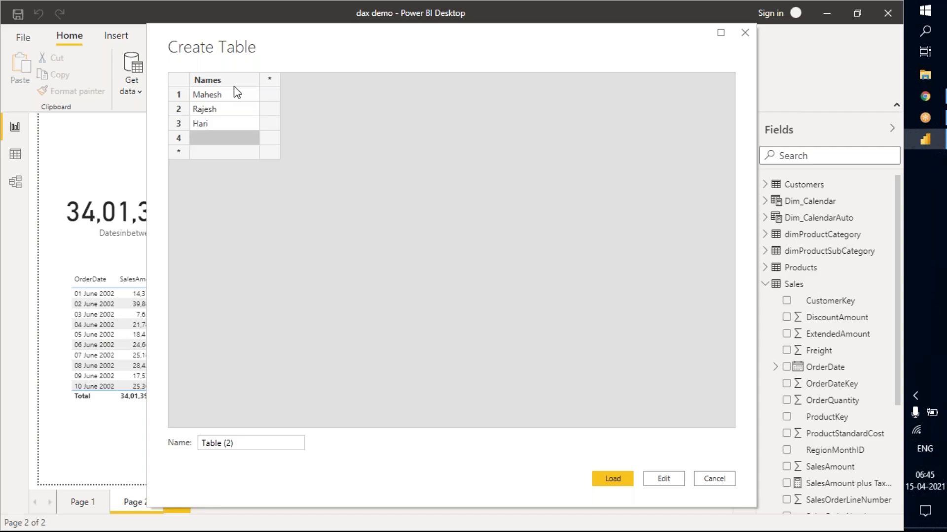
{"action": "type", "text": "Pullarao"}
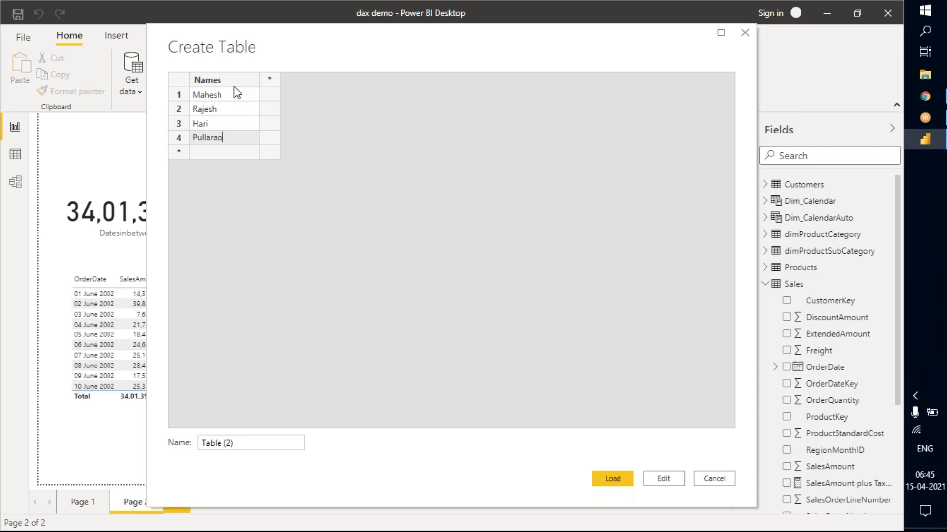
{"action": "key", "text": "Return"}
{"action": "type", "text": "Nagar"}
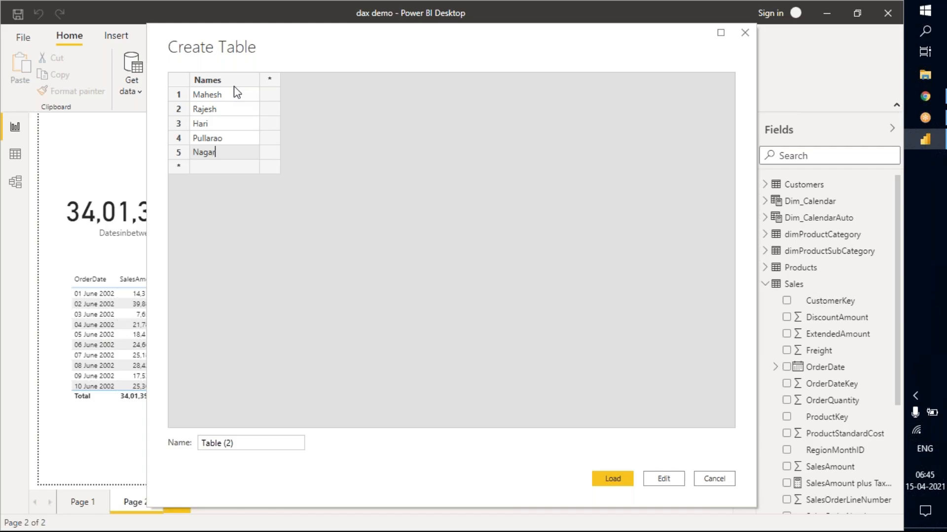
{"action": "type", "text": "juna"}
- Load the table as Table (2), returning from the browser to Power BI Desktop, and dismiss the pending-changes notice
{"action": "left_click", "coordinate": [291, 442]}
{"action": "left_click", "coordinate": [612, 479]}
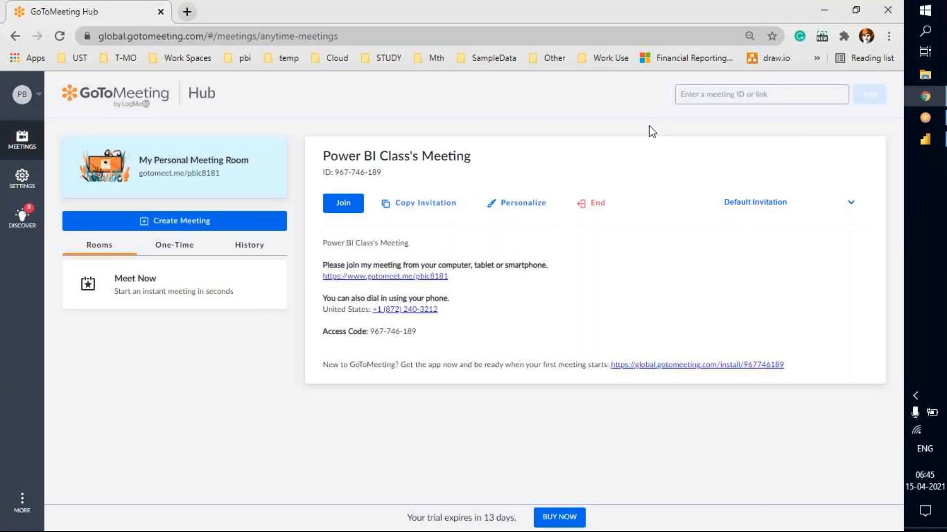
{"action": "key", "text": "alt+Tab"}
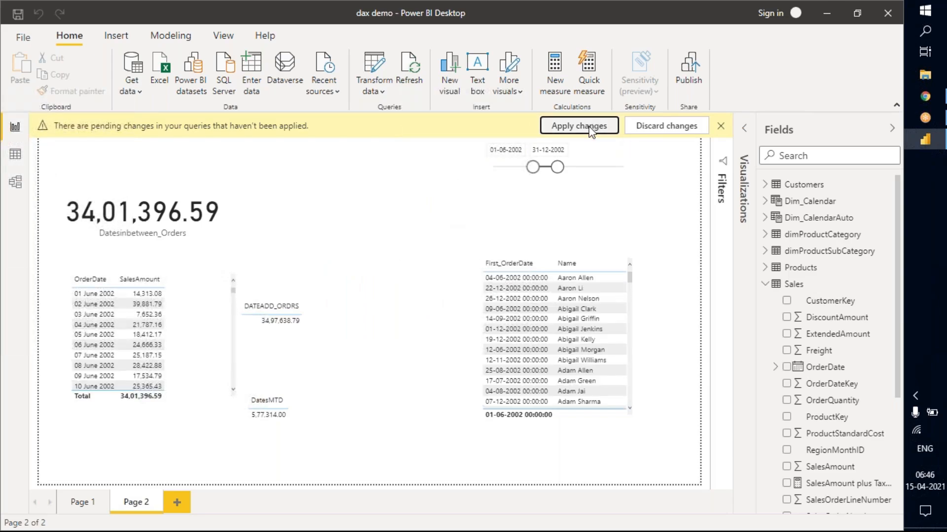
{"action": "left_click", "coordinate": [718, 128]}
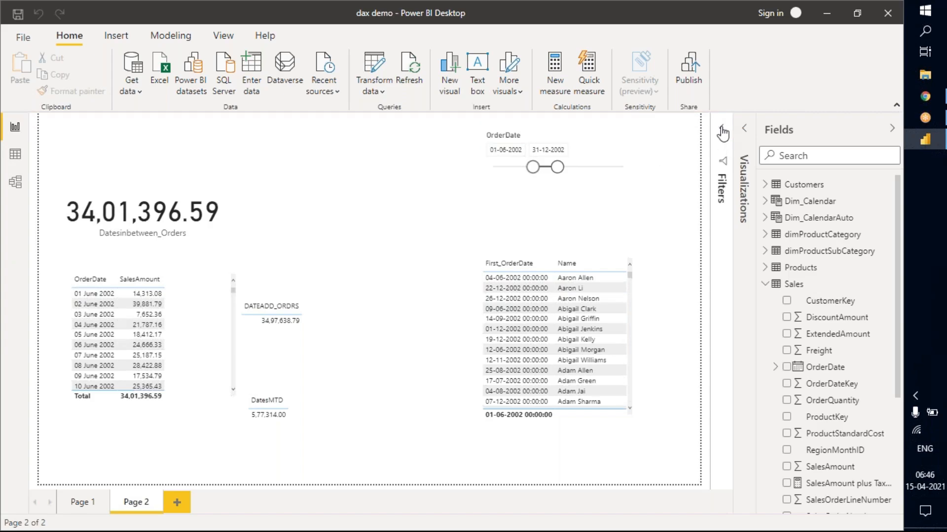
- Locate Table (2) and its Names field, and open the table's rows in Data view
{"action": "left_click", "coordinate": [787, 290]}
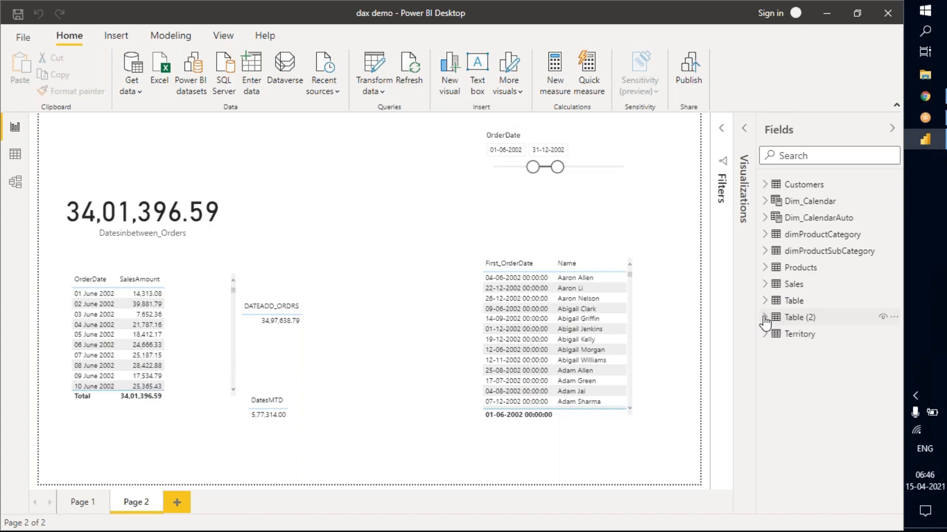
{"action": "left_click", "coordinate": [765, 317]}
{"action": "left_click", "coordinate": [818, 340]}
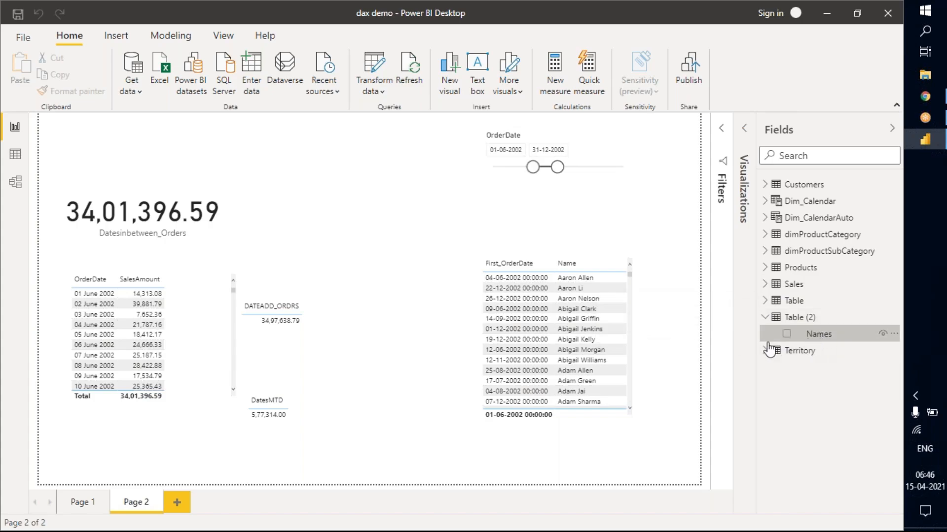
{"action": "left_click", "coordinate": [16, 154]}
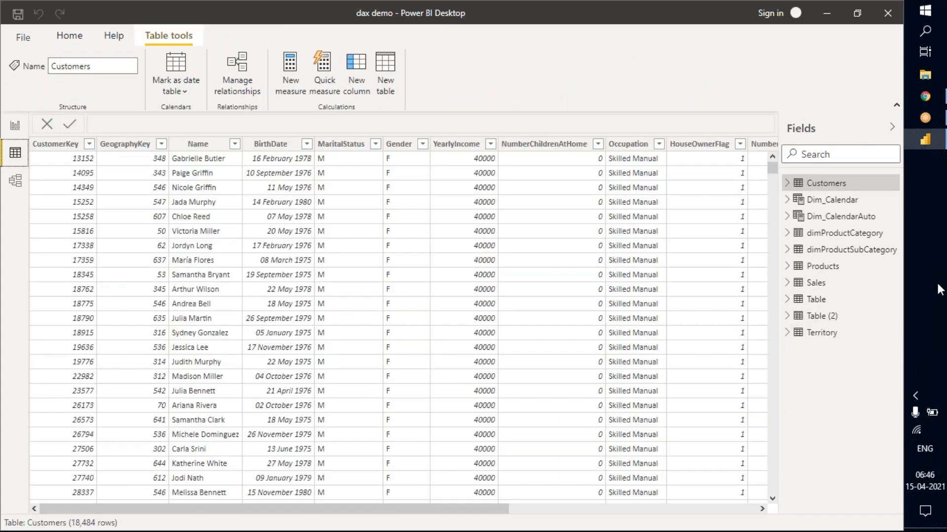
{"action": "left_click", "coordinate": [832, 318]}
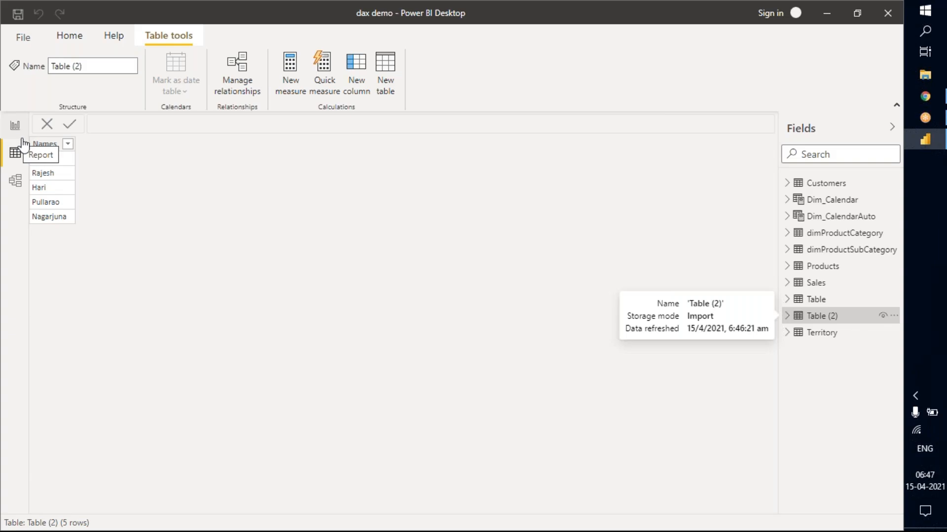
- Add a calculated column to Table (2) with the formula Column = LOWER('Table (2)'[Names])
{"action": "left_click", "coordinate": [39, 148]}
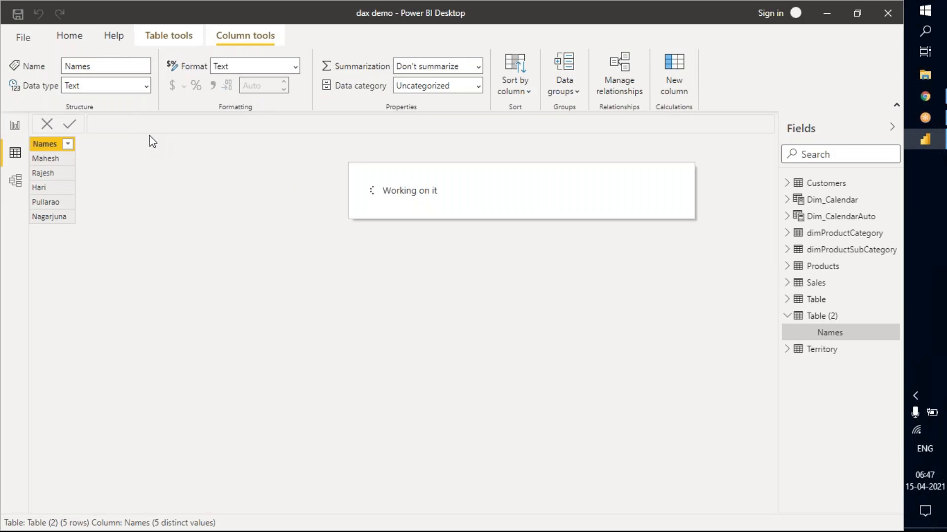
{"action": "left_click", "coordinate": [178, 124]}
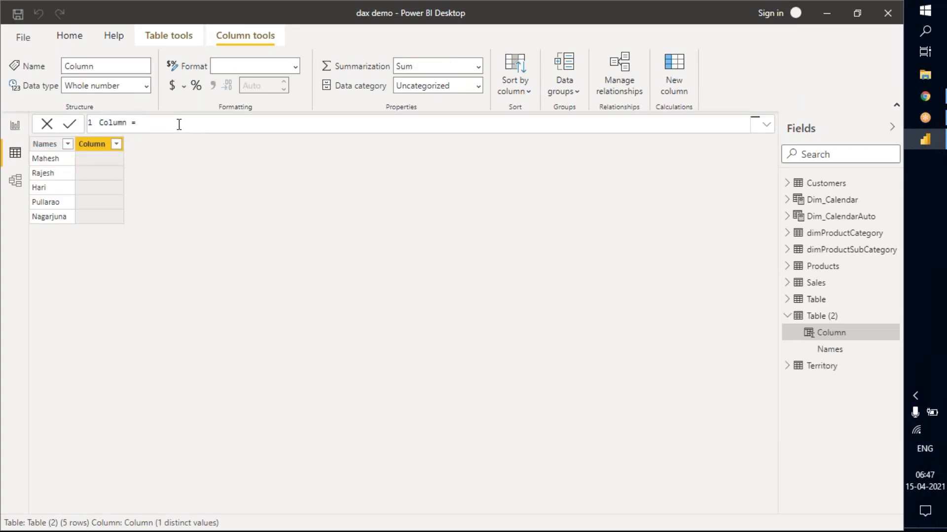
{"action": "type", "text": "Lo"}
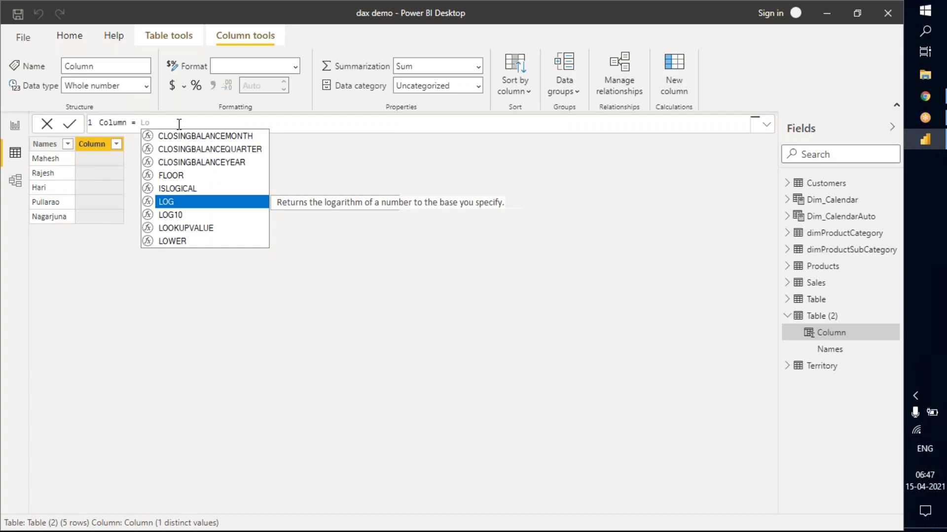
{"action": "key", "text": "BackSpace"}
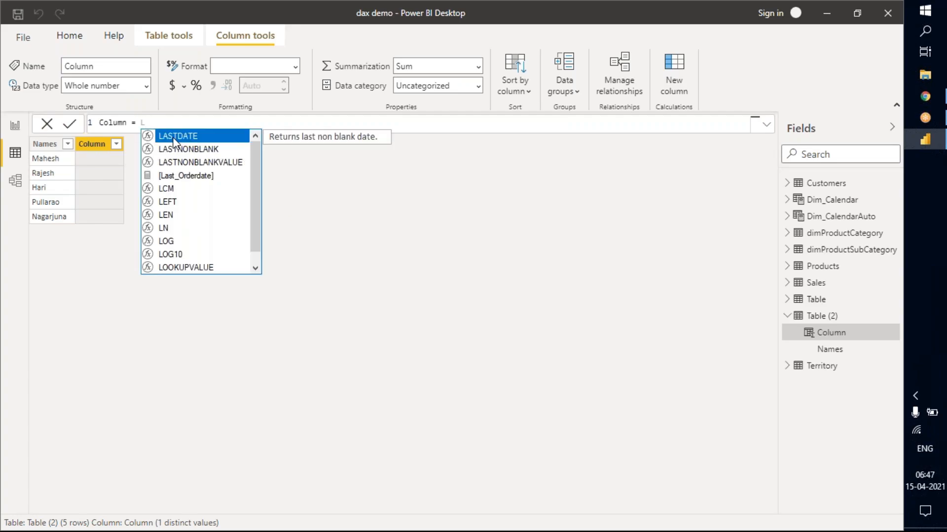
{"action": "type", "text": "o"}
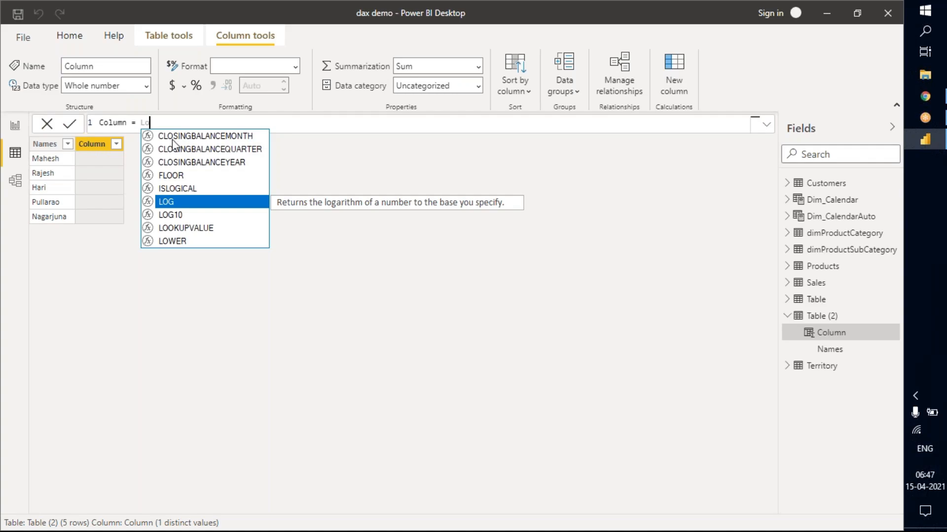
{"action": "type", "text": "we"}
{"action": "key", "text": "Tab"}
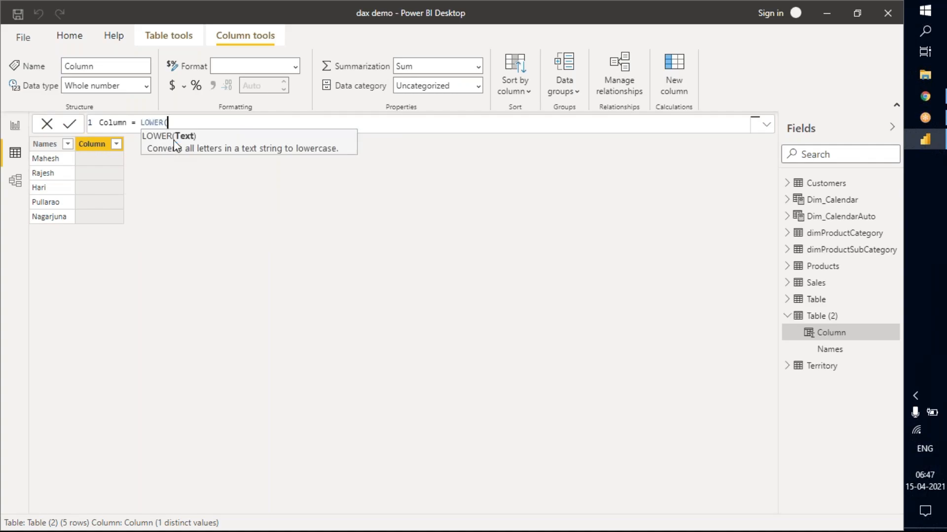
{"action": "type", "text": "name"}
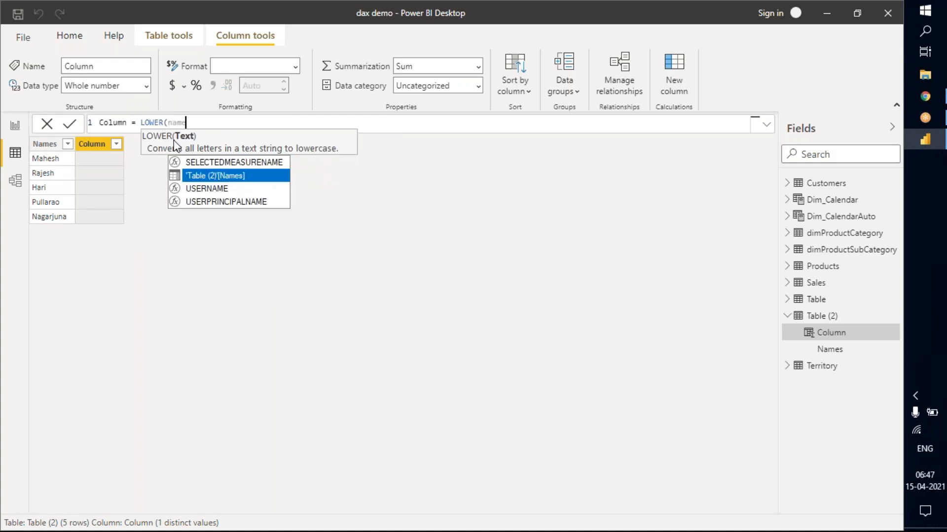
{"action": "key", "text": "Tab"}
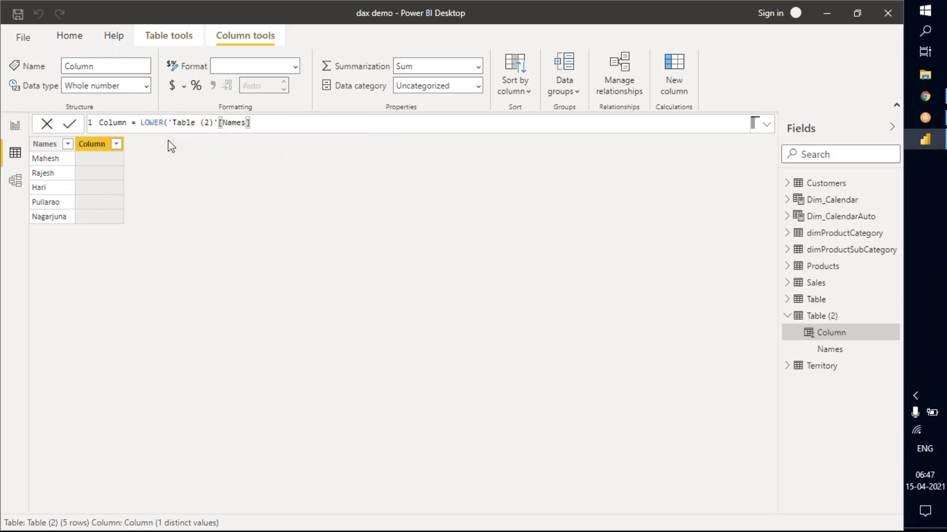
{"action": "key", "text": "Return"}
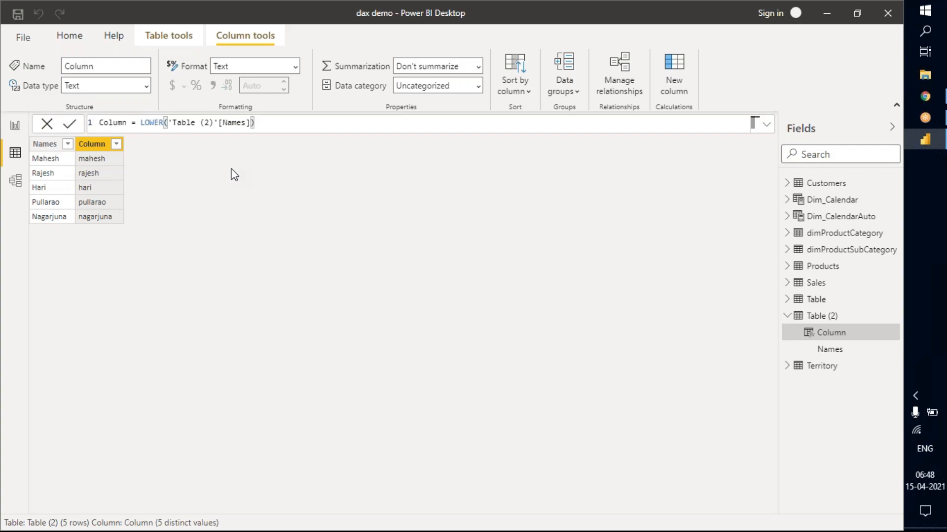
- Replace LOWER with TRIM in the calculated column's formula, giving Column = TRIM('Table (2)'[Names])
{"action": "double_click", "coordinate": [163, 123]}
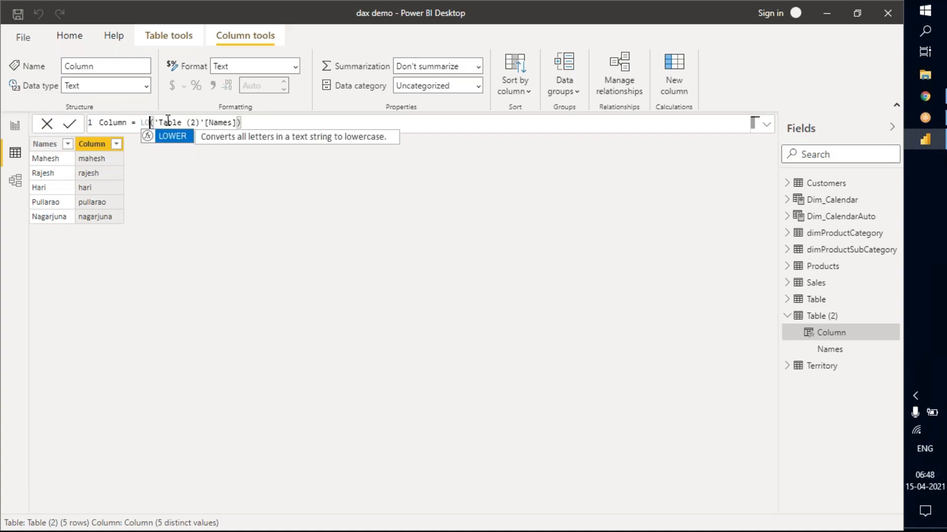
{"action": "key", "text": "BackSpace"}
{"action": "type", "text": "tr"}
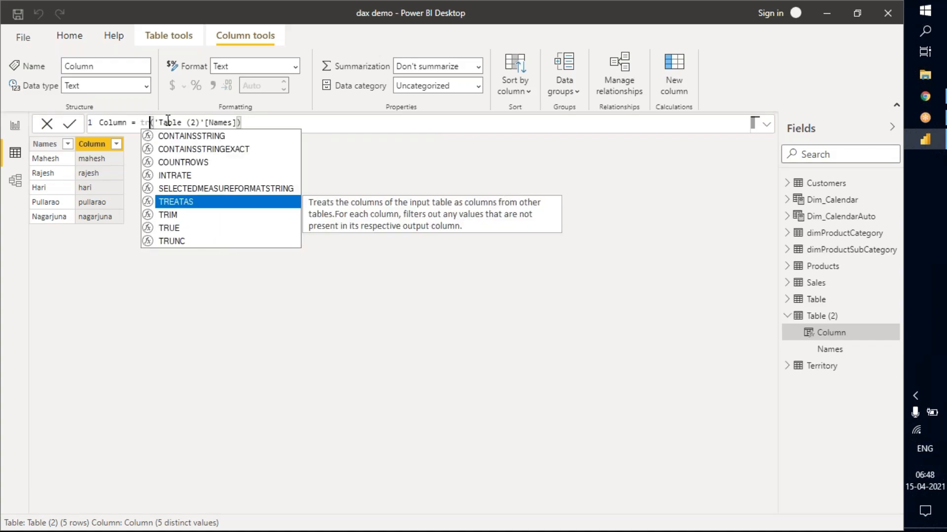
{"action": "type", "text": "im"}
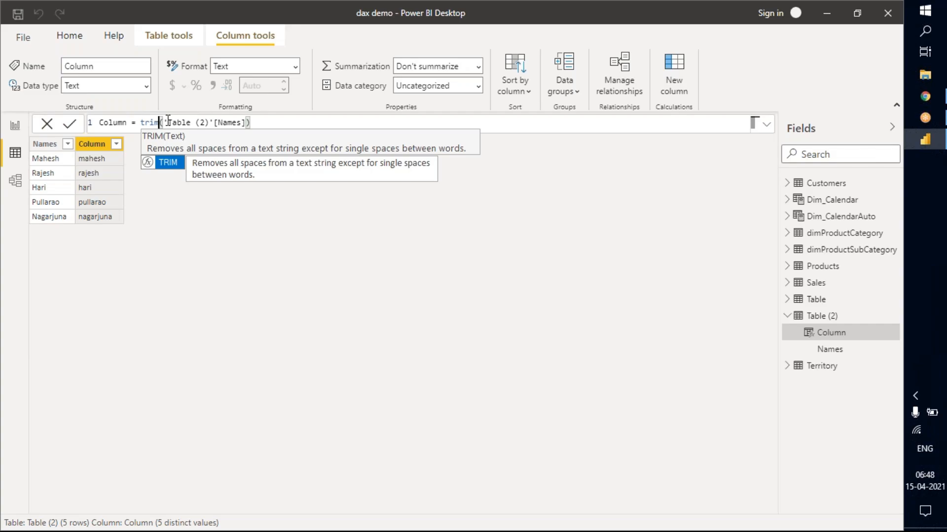
{"action": "key", "text": "Tab"}
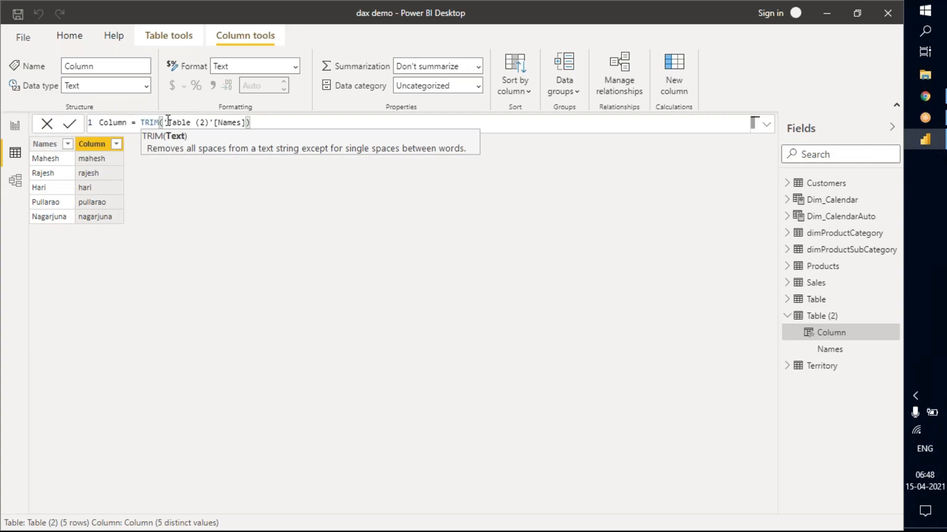
{"action": "left_click", "coordinate": [174, 122]}
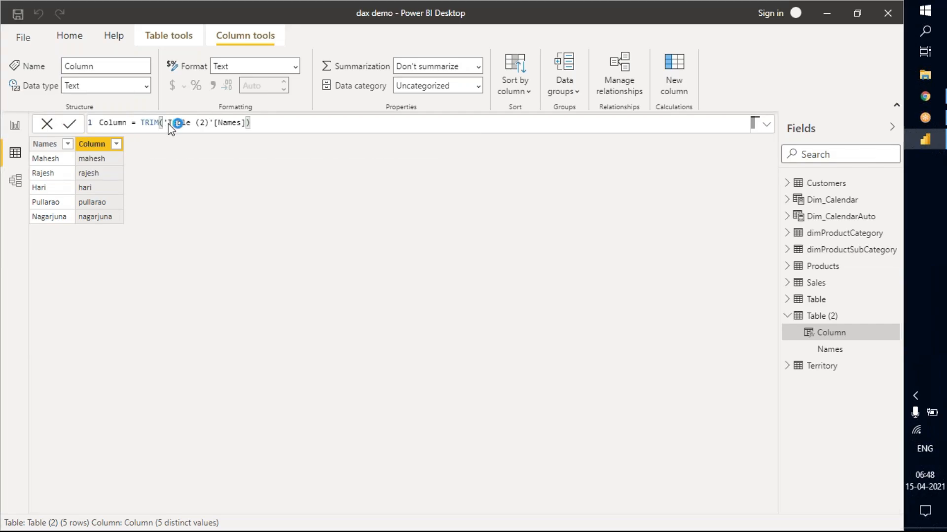
{"action": "key", "text": "Return"}
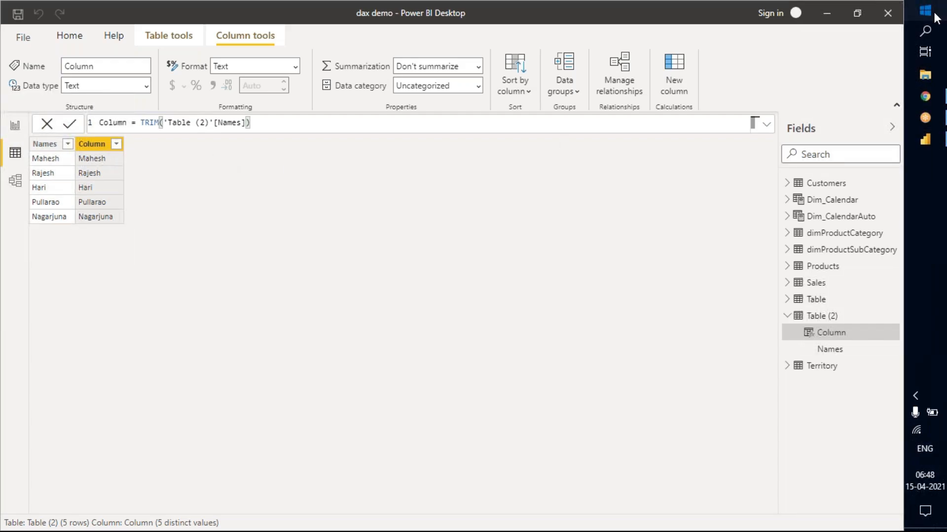
{"action": "key", "text": "super"}
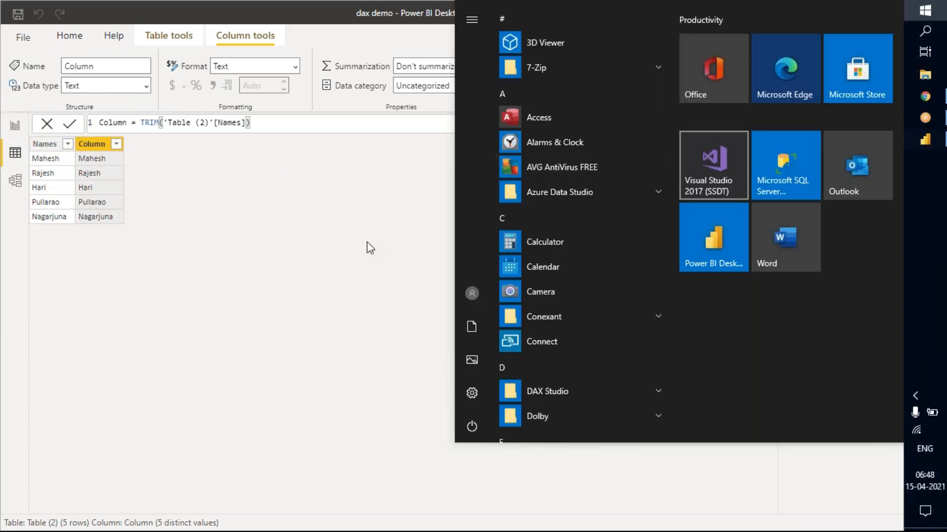
{"action": "left_click", "coordinate": [132, 170]}
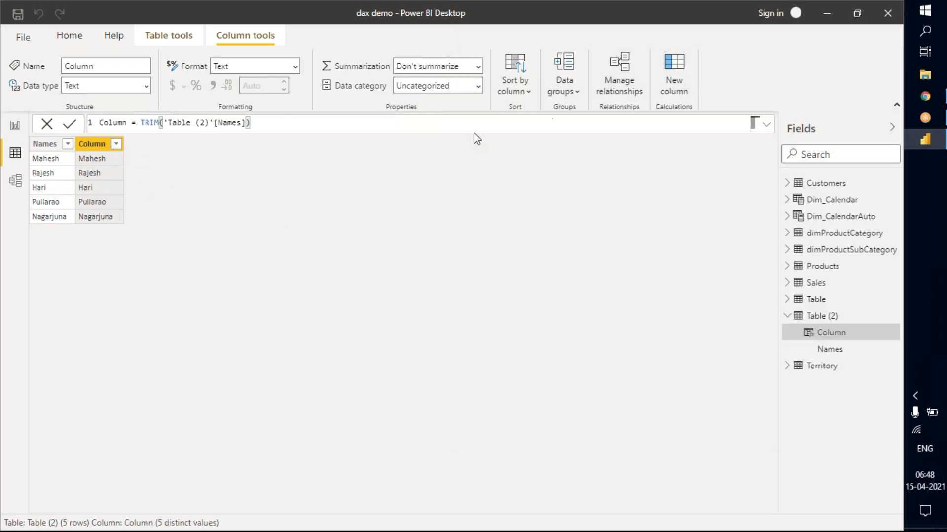
- Add a second calculated column to Table (2) that applies VALUE to a short first name in double quotes
{"action": "key", "text": "Return"}
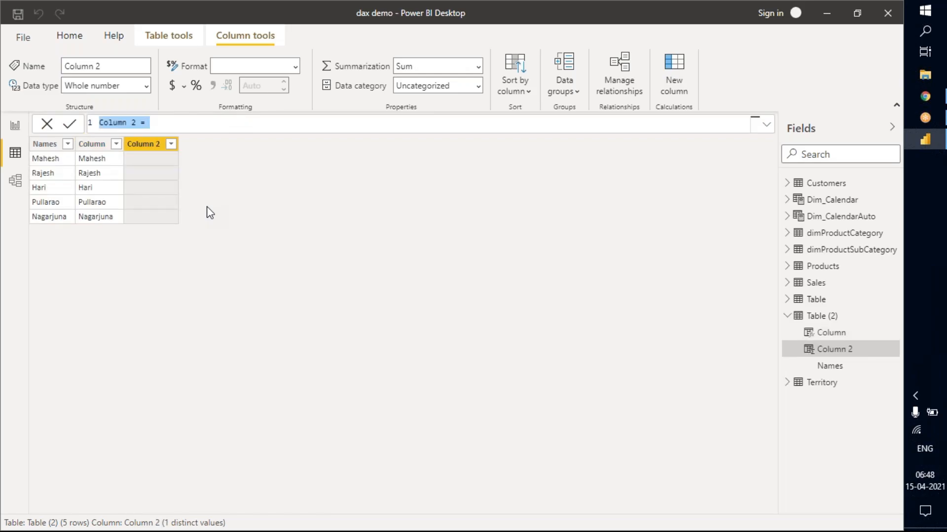
{"action": "left_click", "coordinate": [185, 124]}
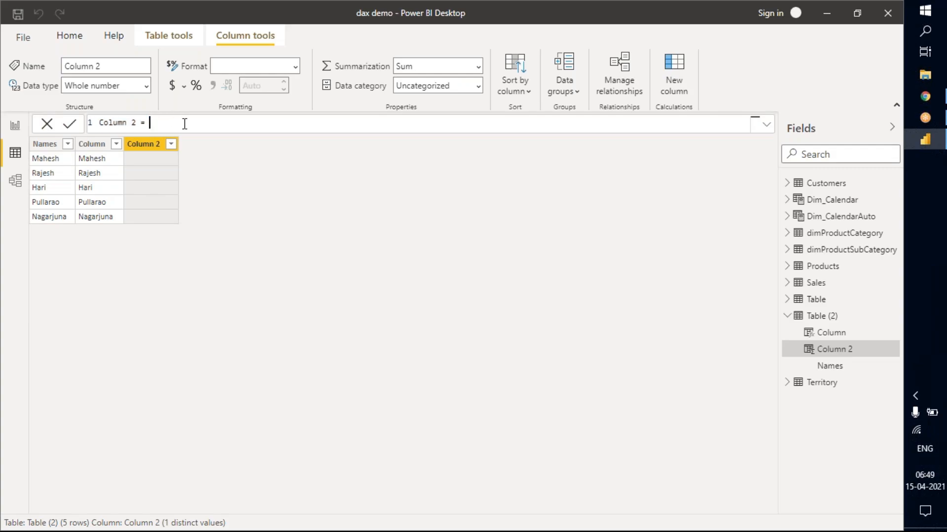
{"action": "type", "text": "Val"}
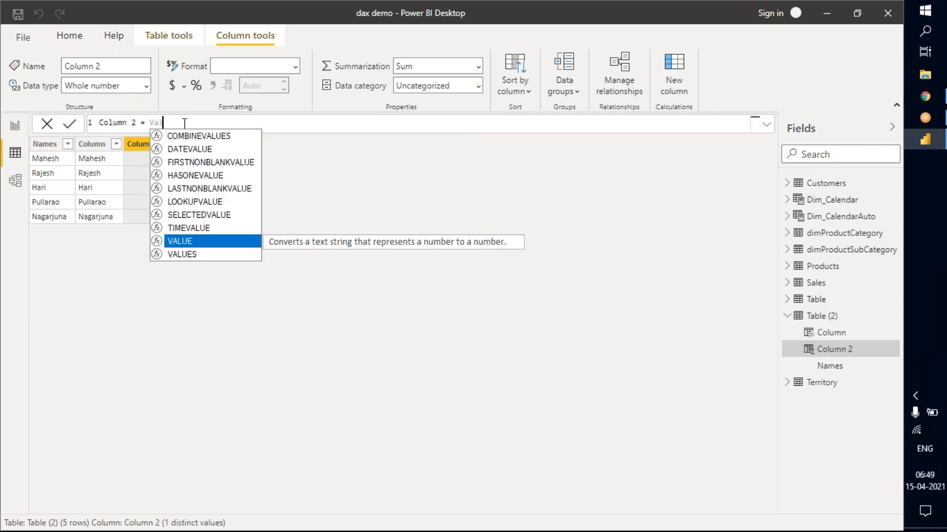
{"action": "key", "text": "Tab"}
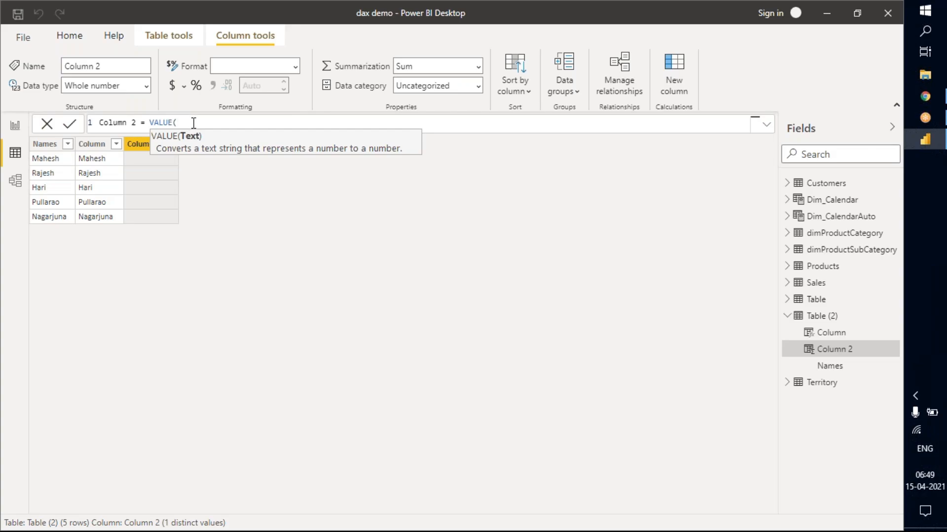
{"action": "type", "text": "\"Ma"}
{"action": "key", "text": "BackSpace"}
{"action": "type", "text": "i\")"}
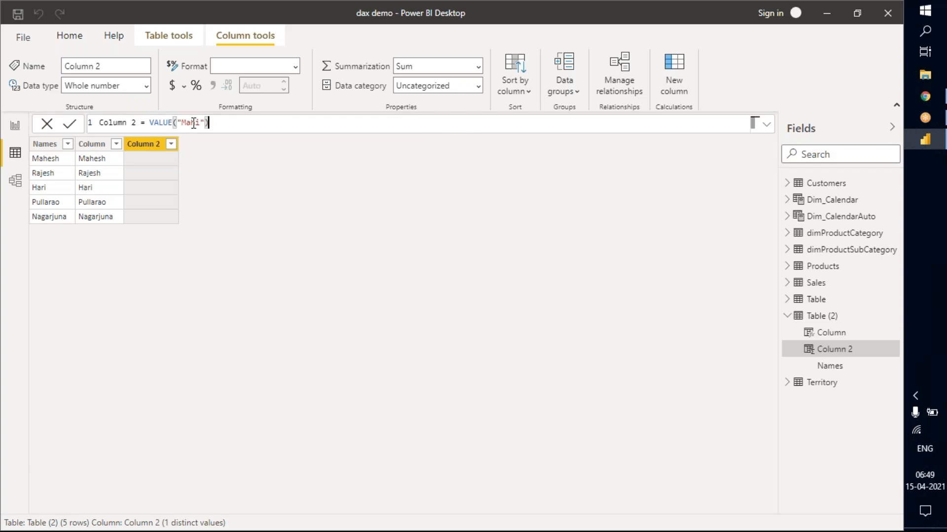
{"action": "key", "text": "Return"}
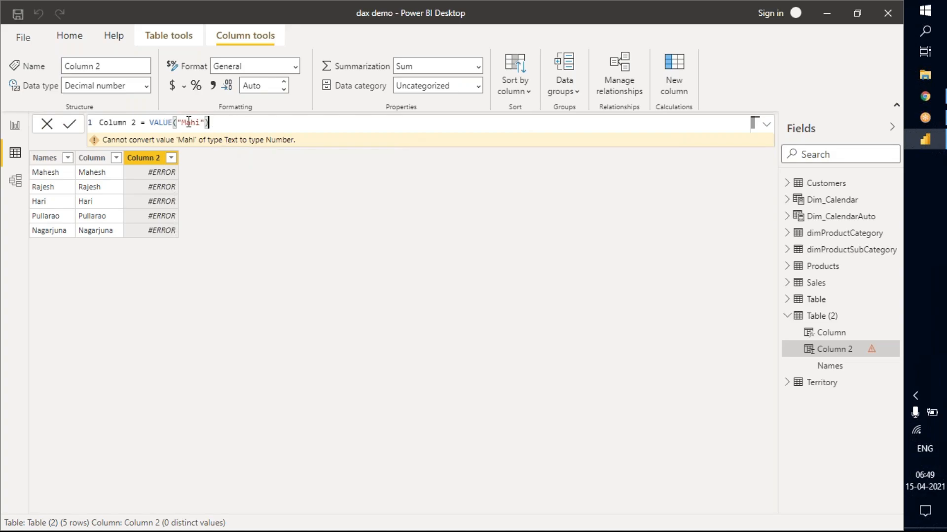
- Put an IF before VALUE in Column 2's formula, testing whether 'Table (2)'[Column] equals the first row's name
{"action": "left_click", "coordinate": [150, 122], "text": "shift"}
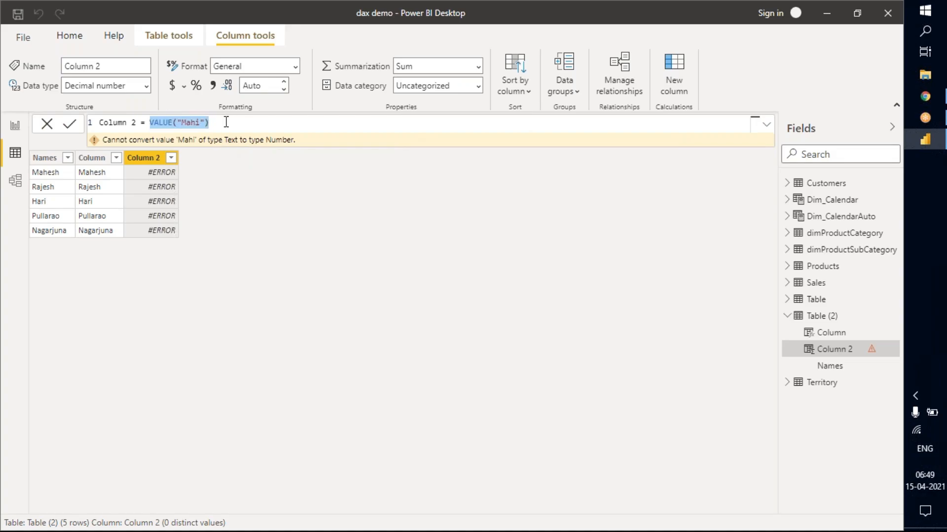
{"action": "left_click", "coordinate": [154, 122]}
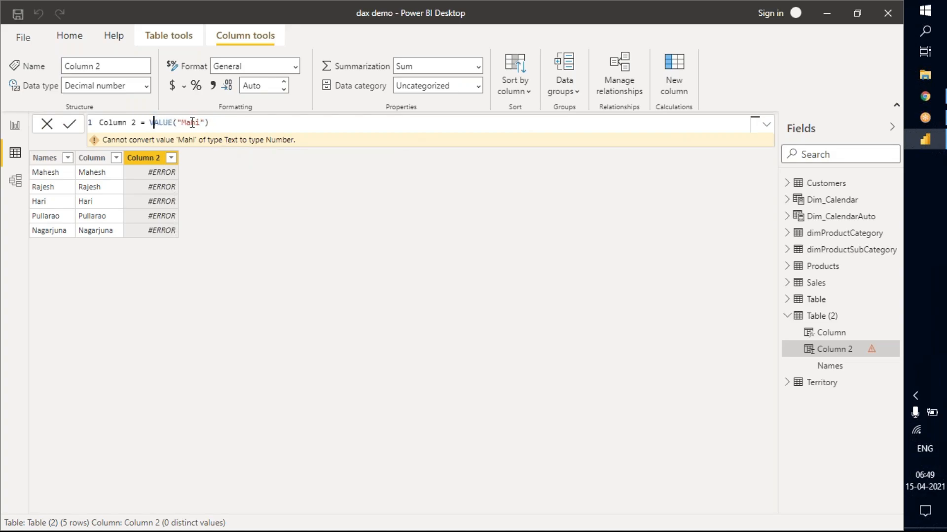
{"action": "left_click", "coordinate": [149, 122]}
{"action": "type", "text": "IF("}
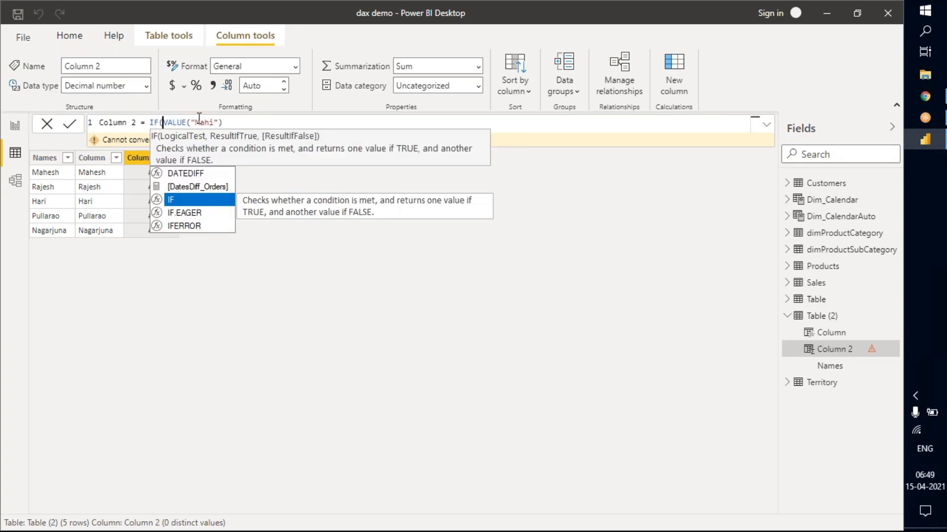
{"action": "type", "text": "("}
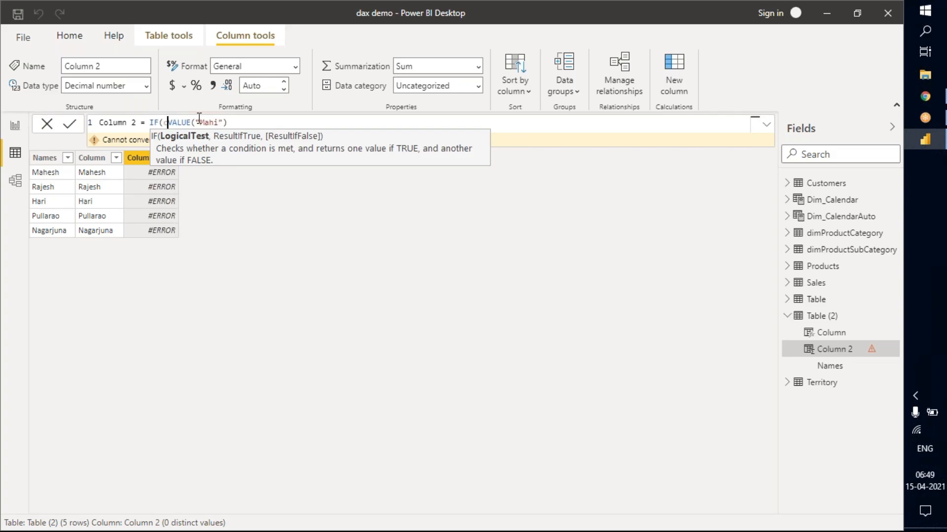
{"action": "type", "text": "ol"}
{"action": "key", "text": "Tab"}
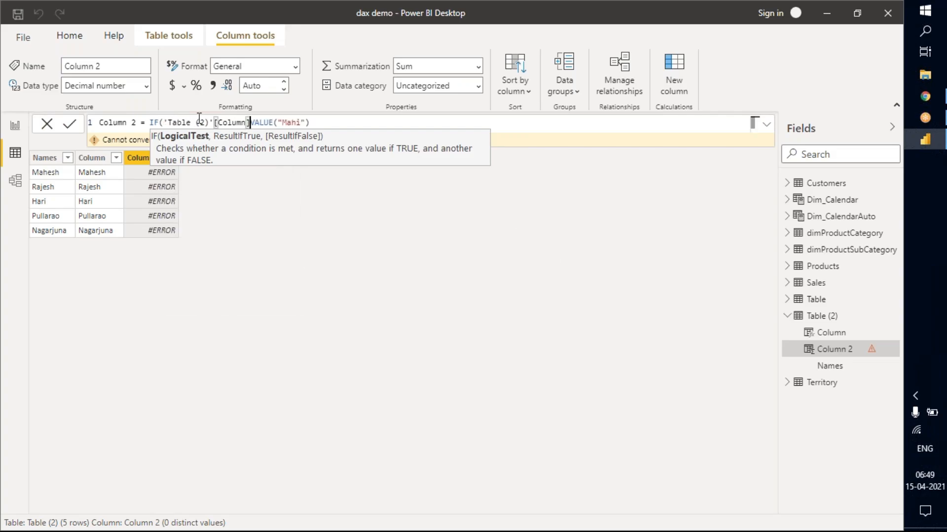
{"action": "type", "text": "=\"Mahe"}
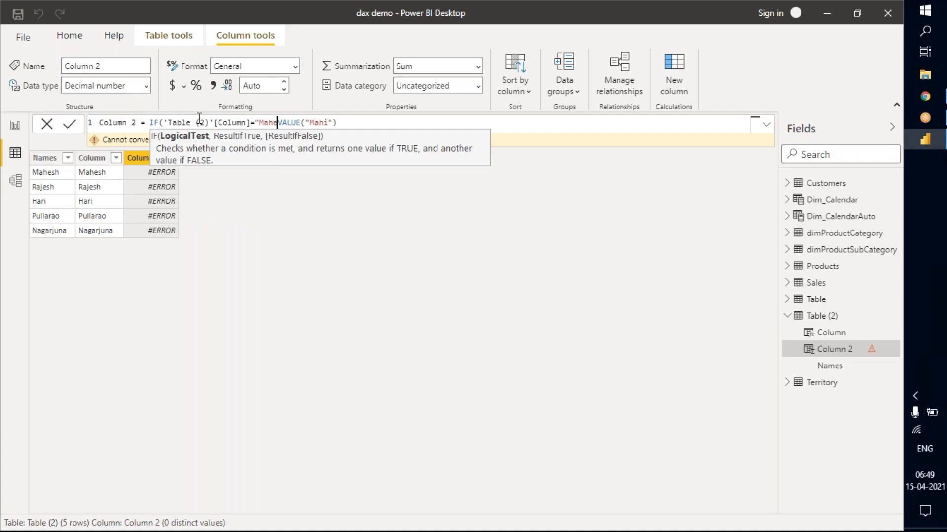
{"action": "type", "text": "sh,"}
- Close the quotation around the compared name, add 0 as the IF's false result, and apply the formula
{"action": "left_click", "coordinate": [374, 122]}
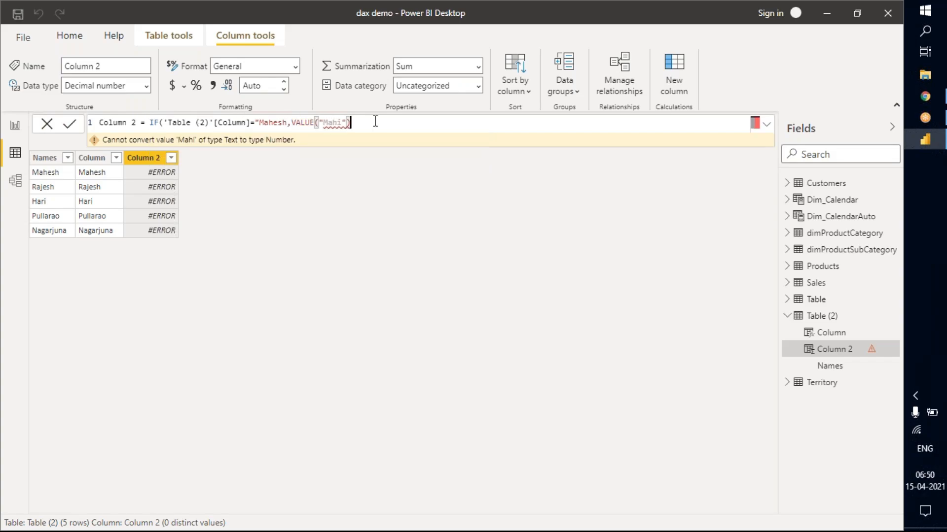
{"action": "left_click", "coordinate": [291, 122]}
{"action": "mouse_move", "coordinate": [342, 122]}
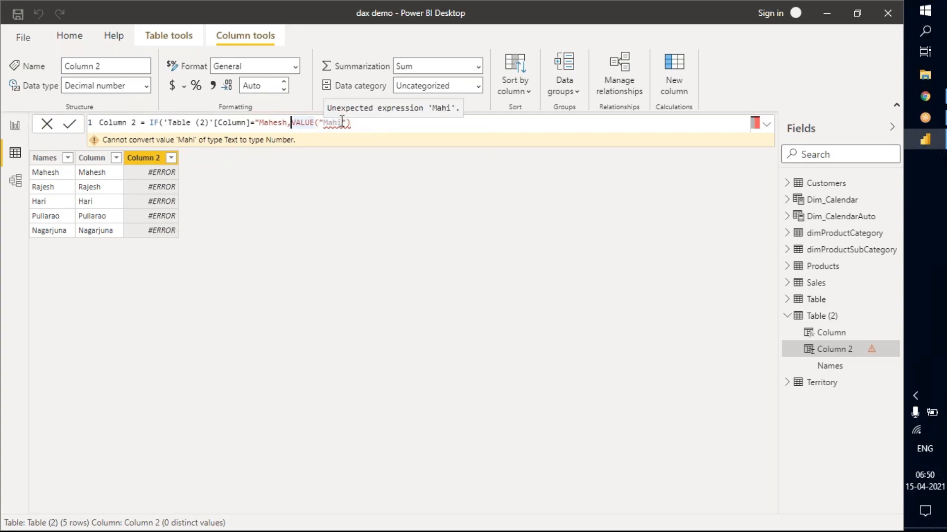
{"action": "key", "text": "Left"}
{"action": "type", "text": "\""}
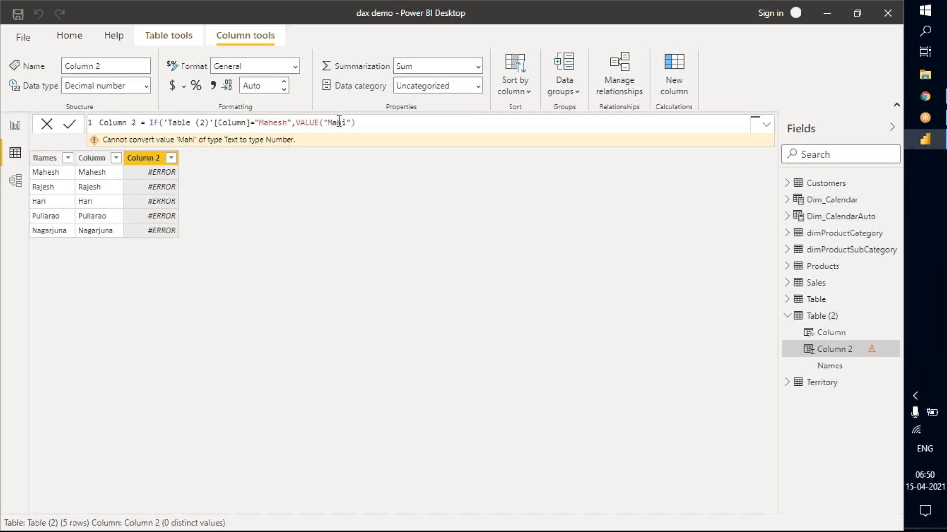
{"action": "left_click", "coordinate": [380, 122]}
{"action": "type", "text": ",0)"}
{"action": "key", "text": "Return"}
- Change the quoted text inside VALUE to "3" and apply Column 2's formula
{"action": "left_click_drag", "start_coordinate": [347, 123], "coordinate": [328, 122]}
{"action": "type", "text": "3"}
{"action": "key", "text": "Return"}
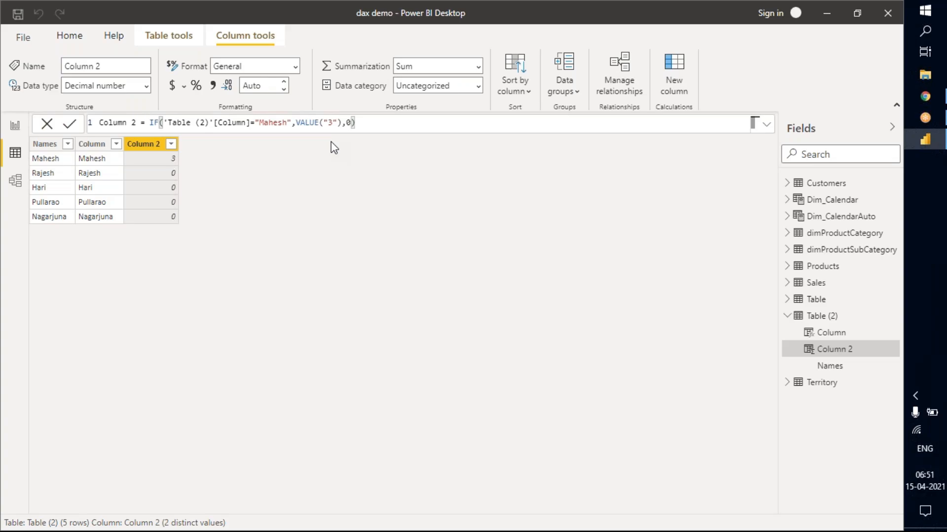
- Add a third calculated column to Table (2) with the formula Column 3 = LEN('Table (2)'[Names])
{"action": "left_click", "coordinate": [90, 146]}
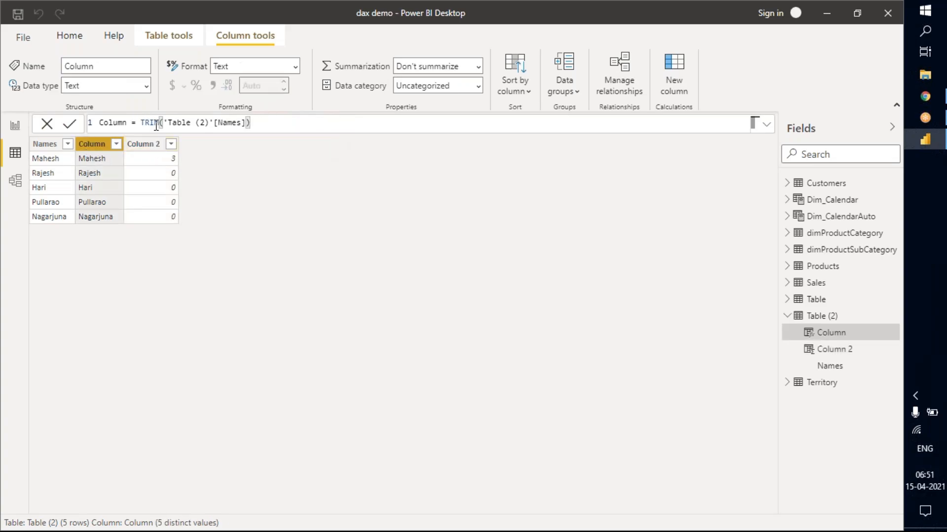
{"action": "left_click", "coordinate": [161, 159]}
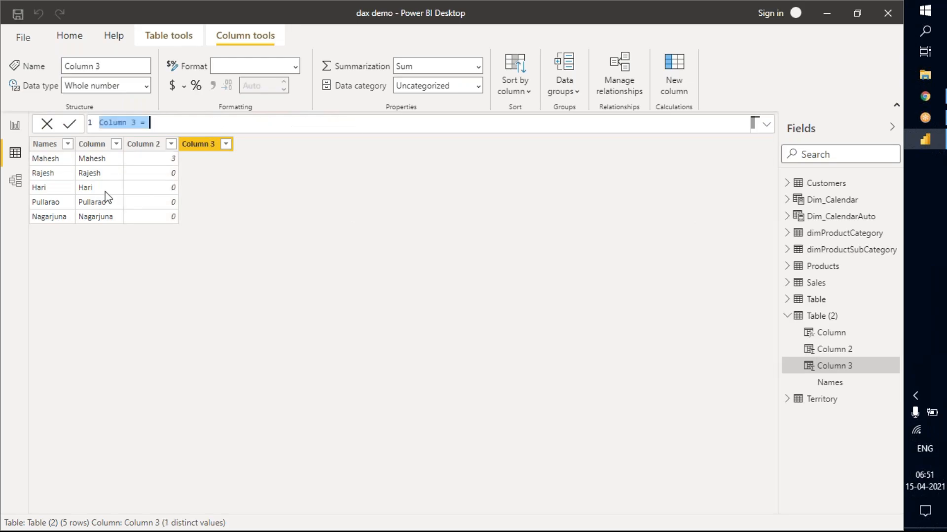
{"action": "left_click", "coordinate": [153, 128]}
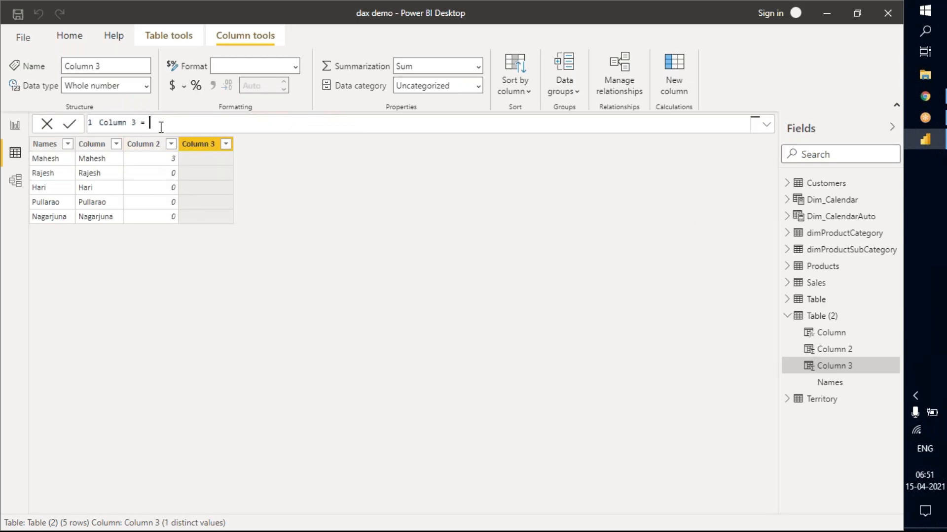
{"action": "type", "text": "LEN"}
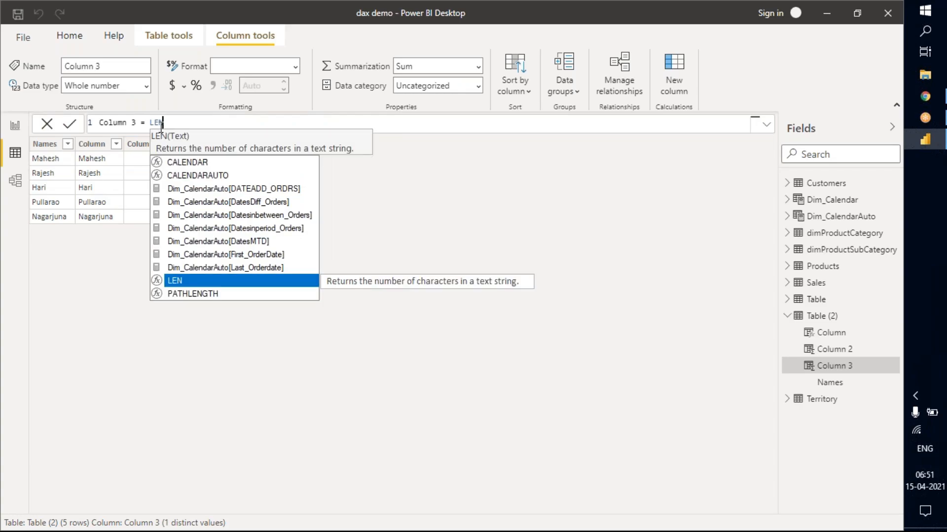
{"action": "type", "text": "("}
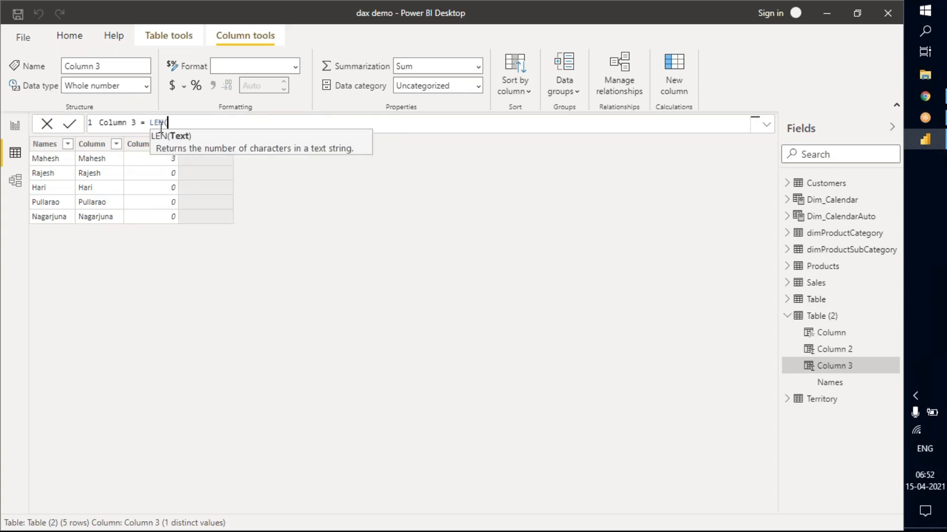
{"action": "type", "text": "name"}
{"action": "key", "text": "Tab"}
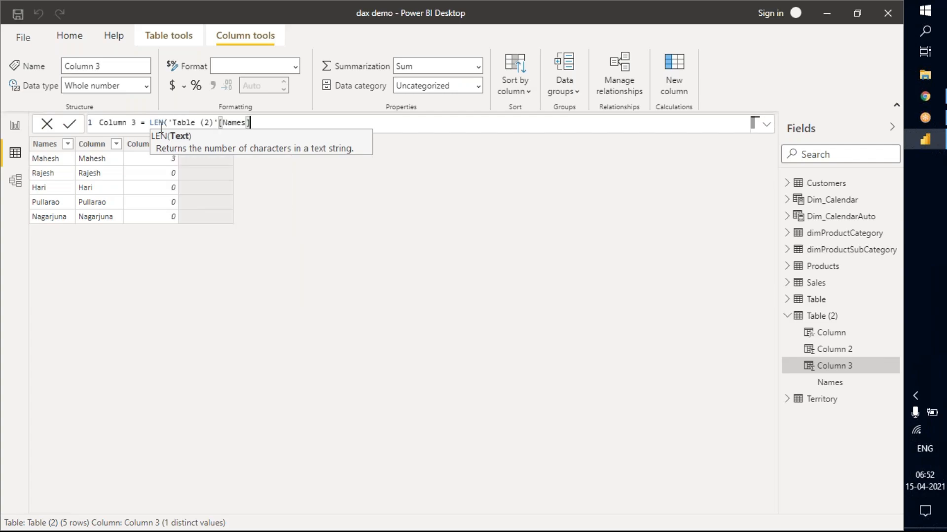
{"action": "type", "text": ")"}
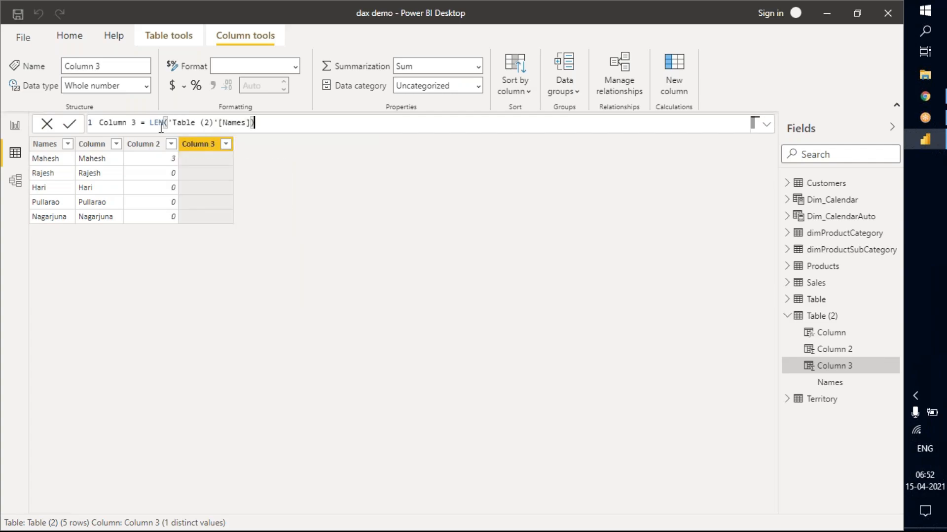
{"action": "key", "text": "Return"}
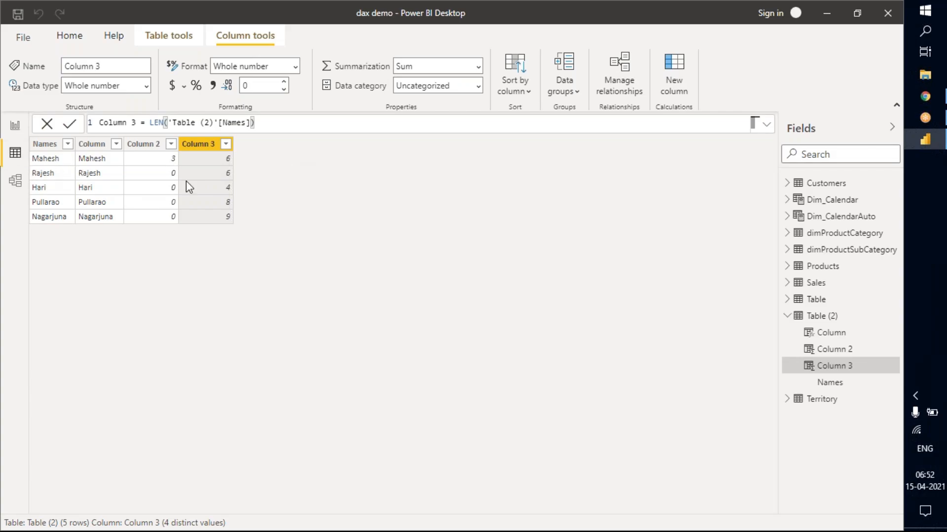
- Add a fourth calculated column to Table (2) and start its formula with the CONCATENATE function
{"action": "left_click", "coordinate": [675, 76]}
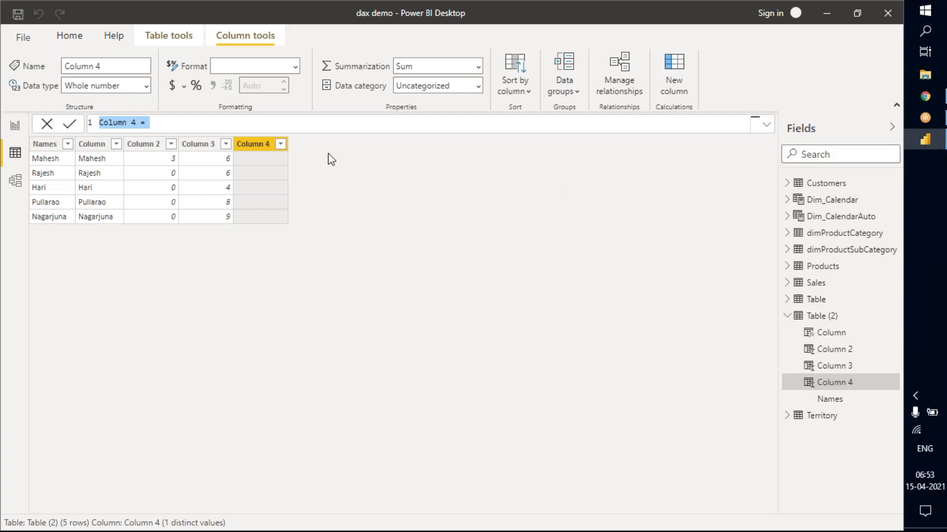
{"action": "left_click", "coordinate": [221, 125]}
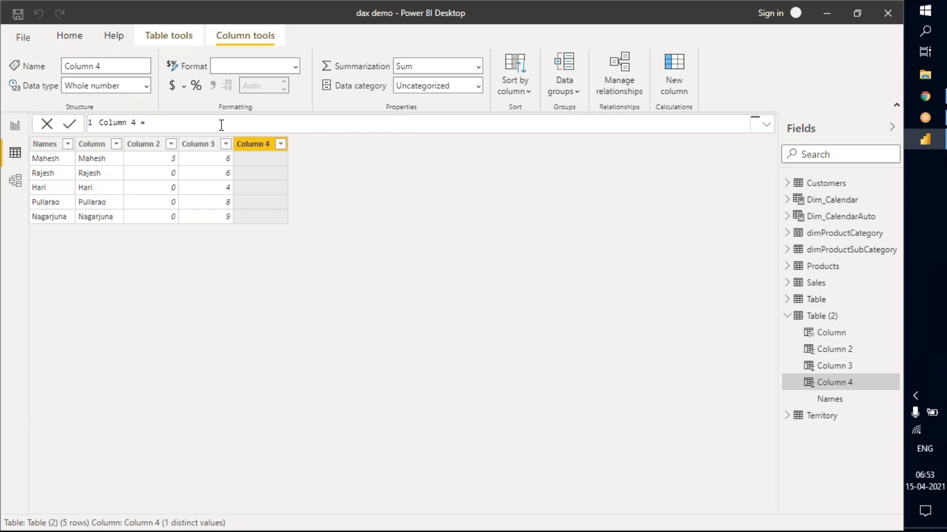
{"action": "type", "text": "C"}
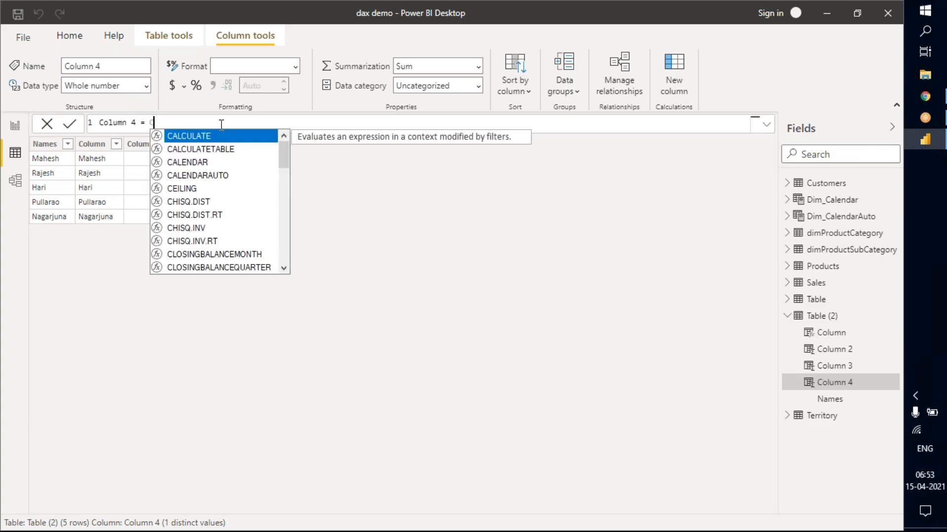
{"action": "type", "text": "O"}
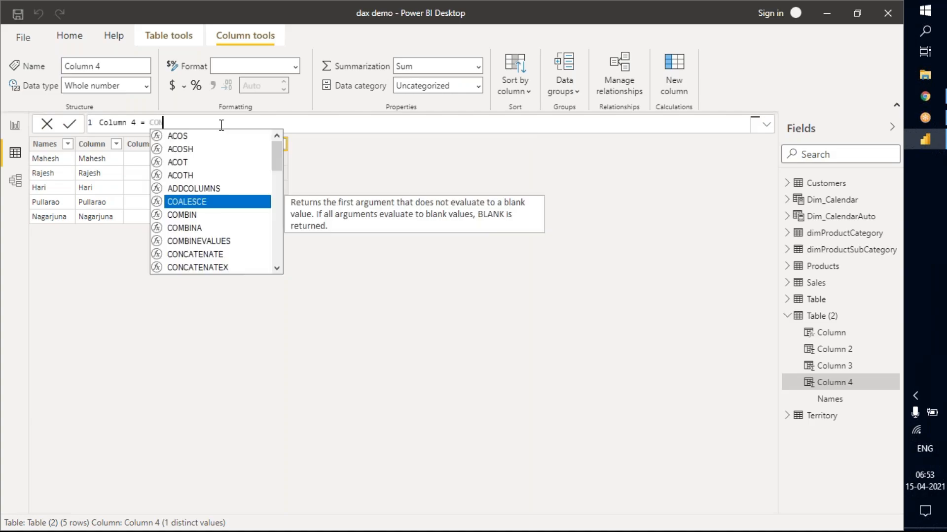
{"action": "type", "text": "NC"}
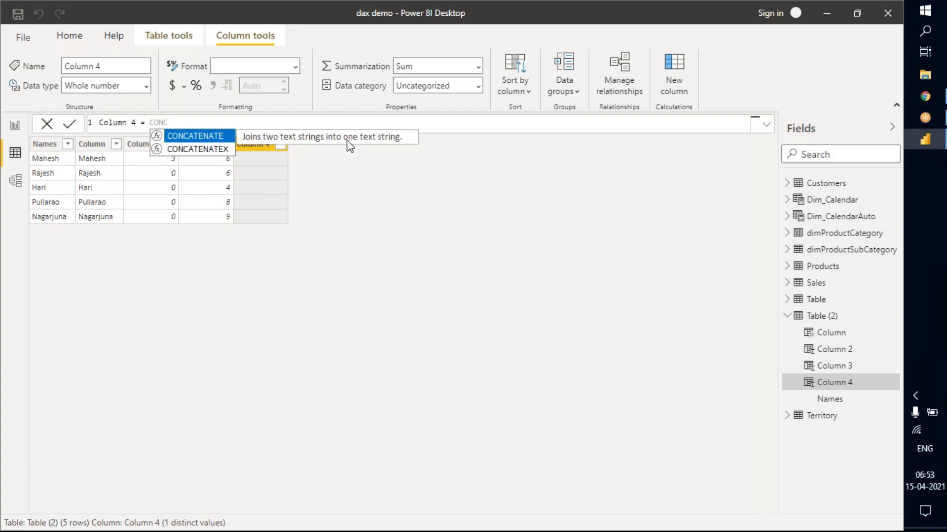
{"action": "left_click", "coordinate": [205, 135]}
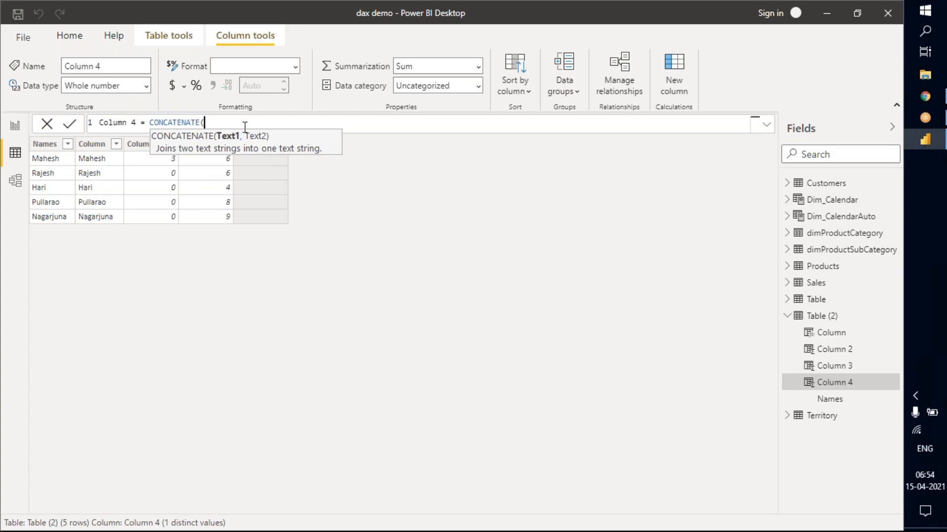
- Enter LEFT('Table (2)'[Names],3) as the first argument of CONCATENATE in Column 4's formula
{"action": "type", "text": "LE"}
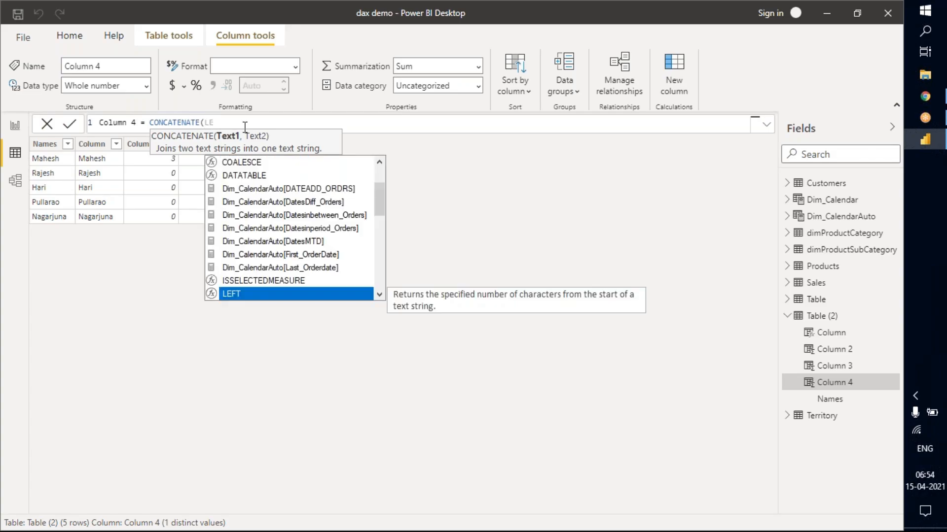
{"action": "key", "text": "Tab"}
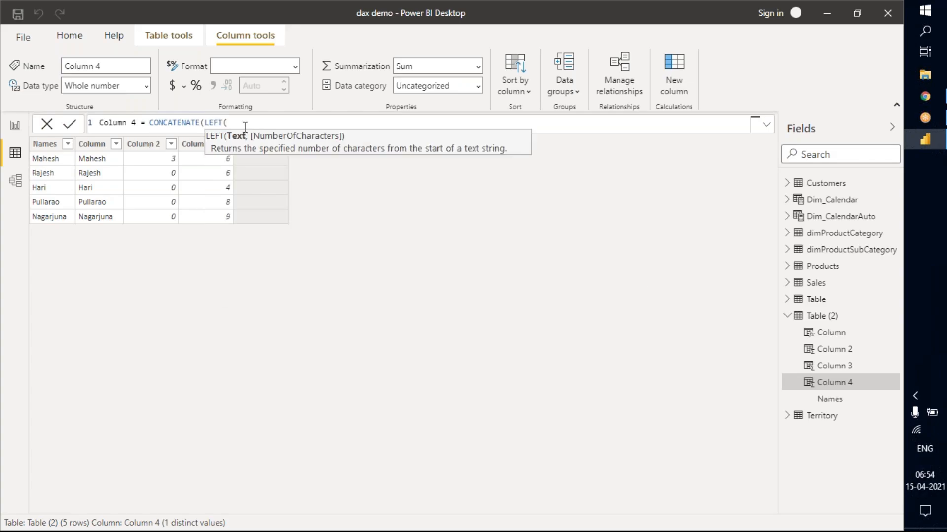
{"action": "type", "text": "Name"}
{"action": "key", "text": "Tab"}
{"action": "type", "text": ","}
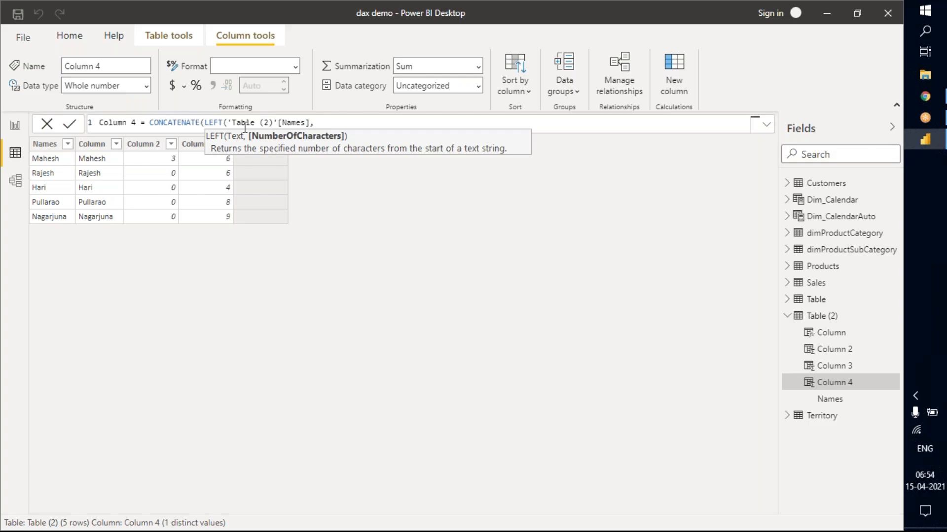
{"action": "type", "text": "3)"}
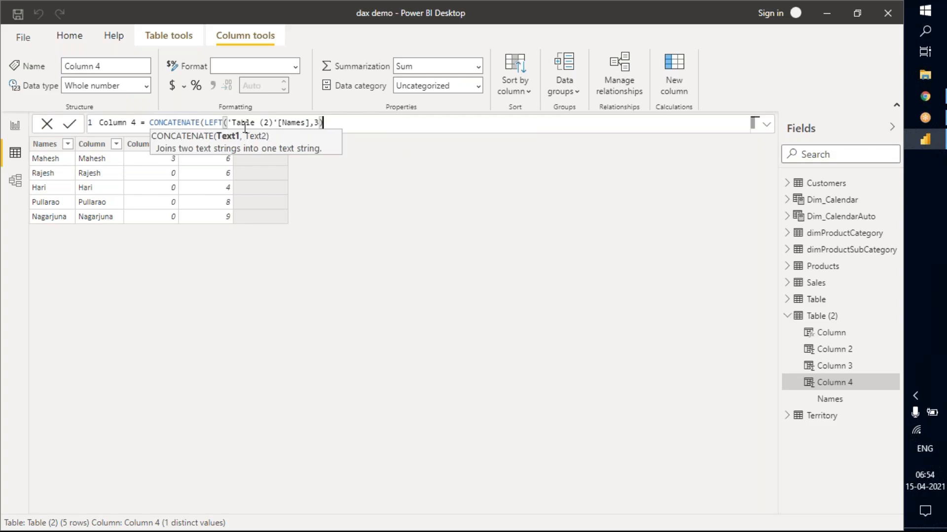
{"action": "type", "text": ","}
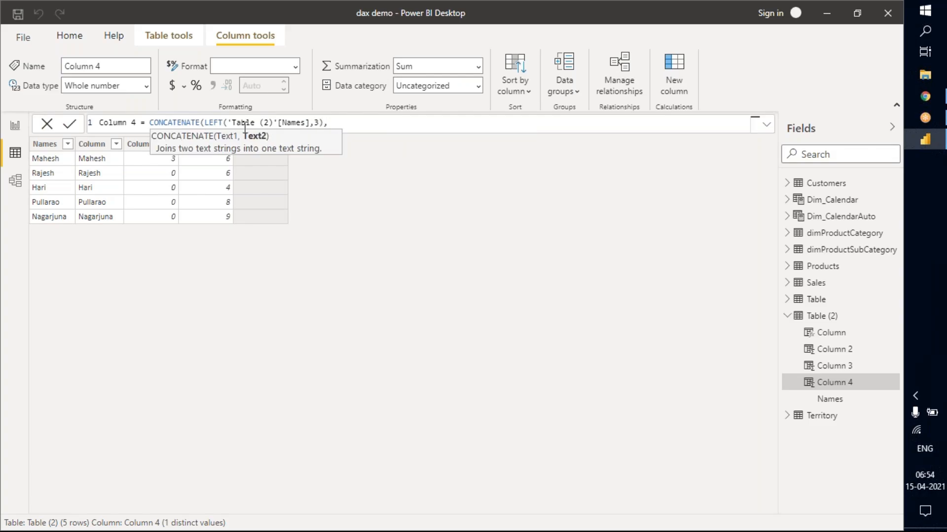
- Use 'Table (2)'[Column 3] as CONCATENATE's second text, close the function and apply Column 4's formula
{"action": "type", "text": "\""}
{"action": "key", "text": "BackSpace"}
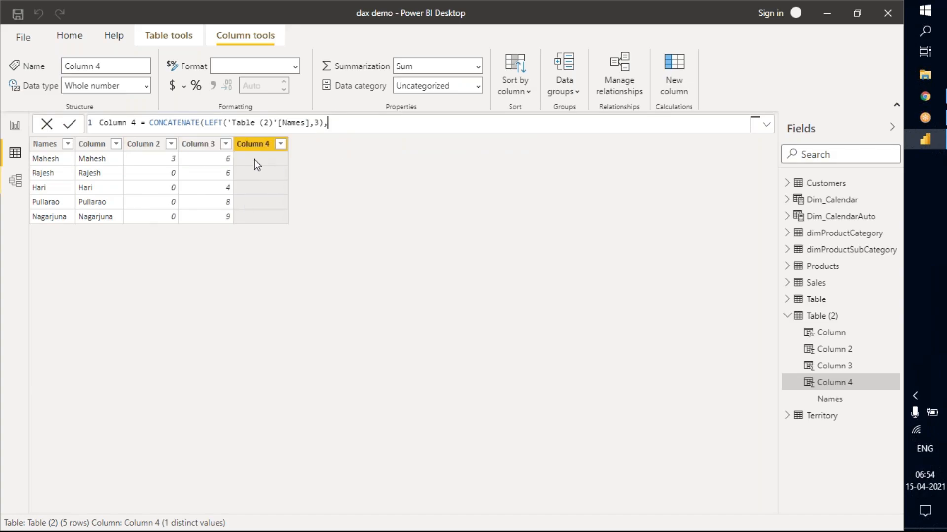
{"action": "type", "text": "COL"}
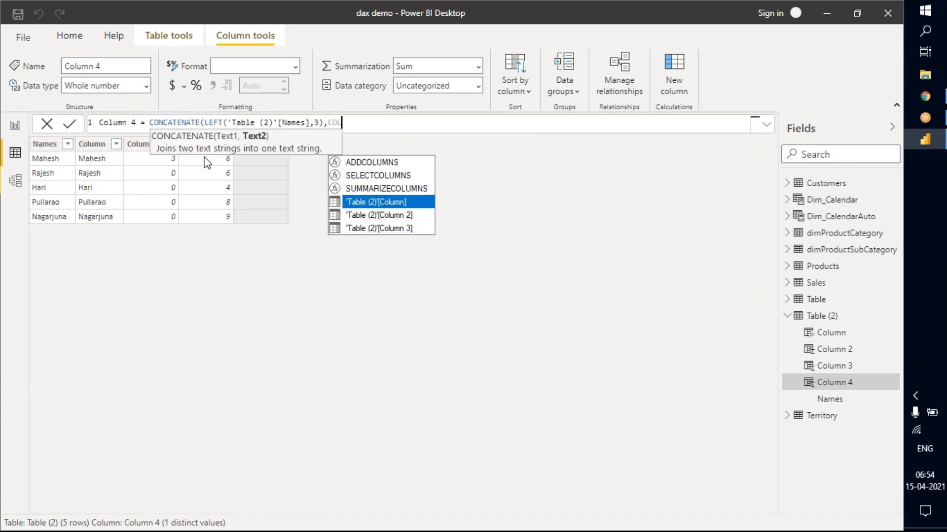
{"action": "key", "text": "Down"}
{"action": "key", "text": "Down"}
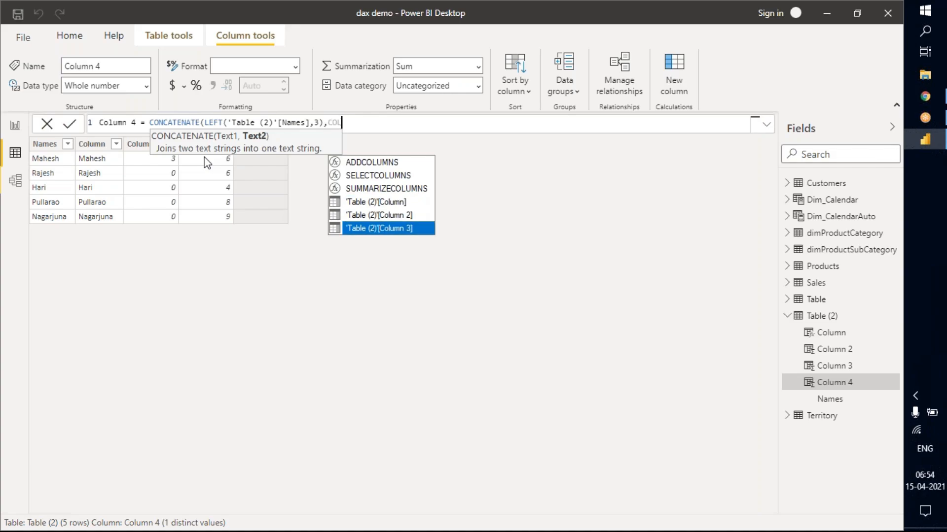
{"action": "key", "text": "Tab"}
{"action": "type", "text": ")"}
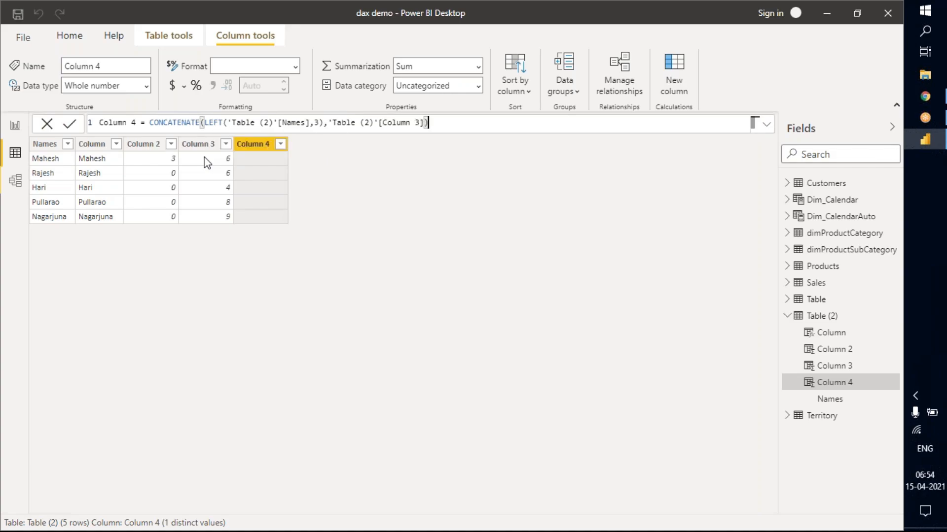
{"action": "key", "text": "Return"}
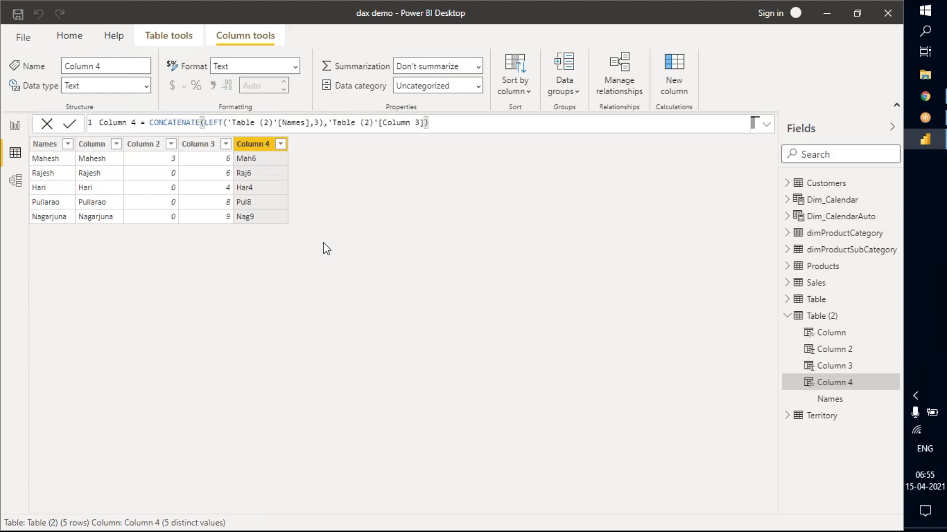
- Replace LEFT with RIGHT inside Column 4's CONCATENATE formula and apply the change
{"action": "left_click", "coordinate": [223, 121]}
{"action": "key", "text": "BackSpace"}
{"action": "key", "text": "BackSpace"}
{"action": "key", "text": "BackSpace"}
{"action": "key", "text": "BackSpace"}
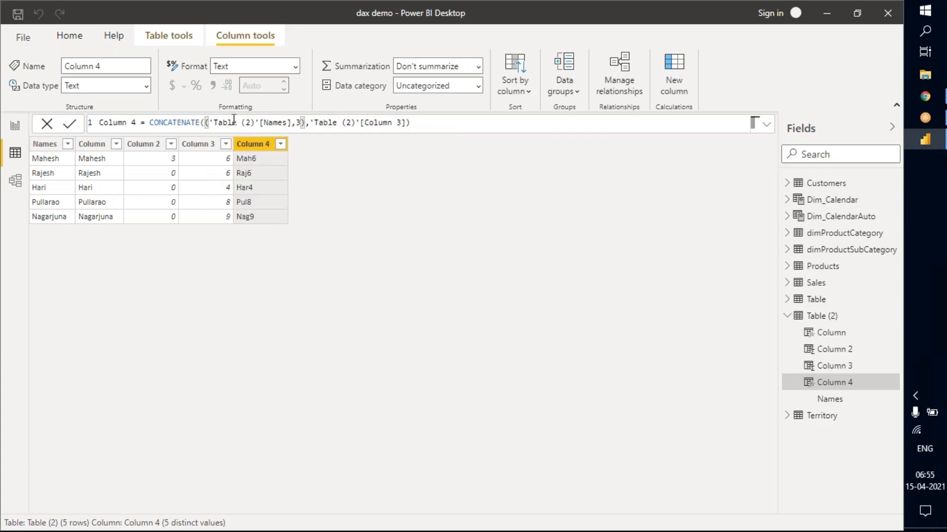
{"action": "type", "text": "R"}
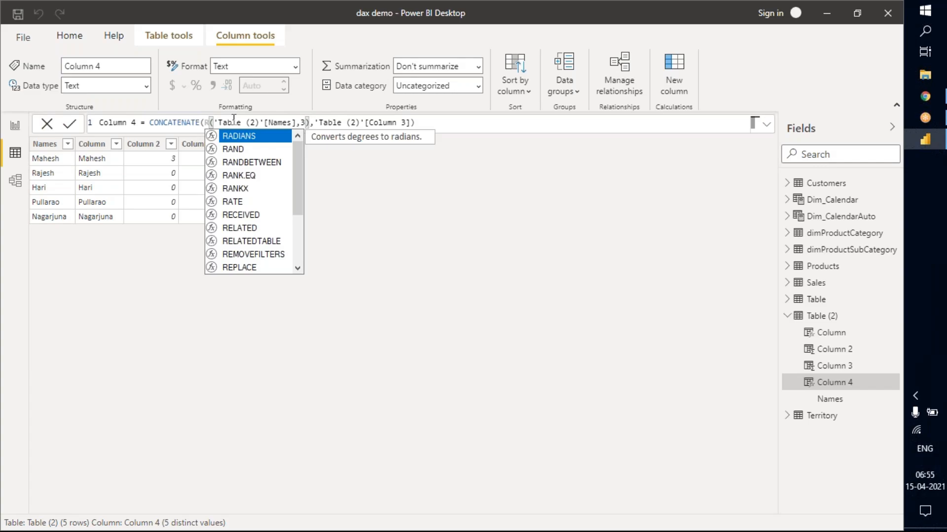
{"action": "type", "text": "I"}
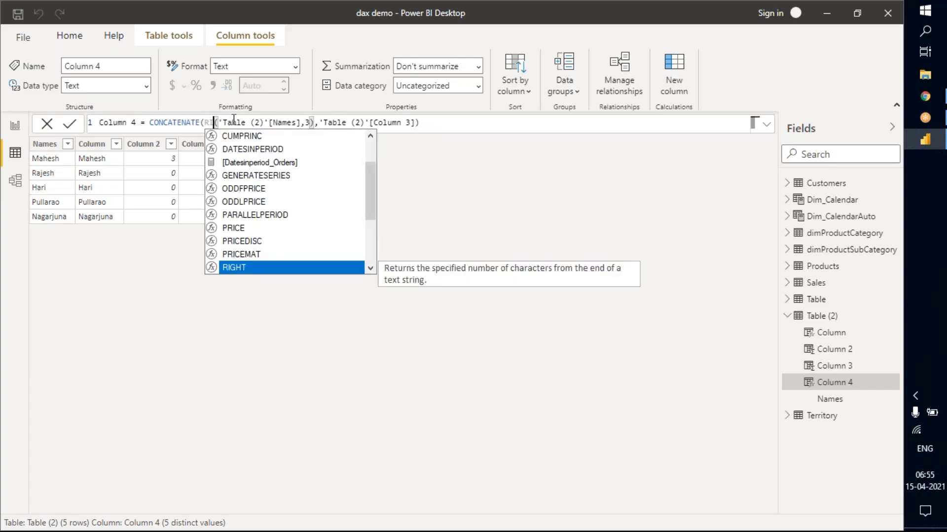
{"action": "key", "text": "Tab"}
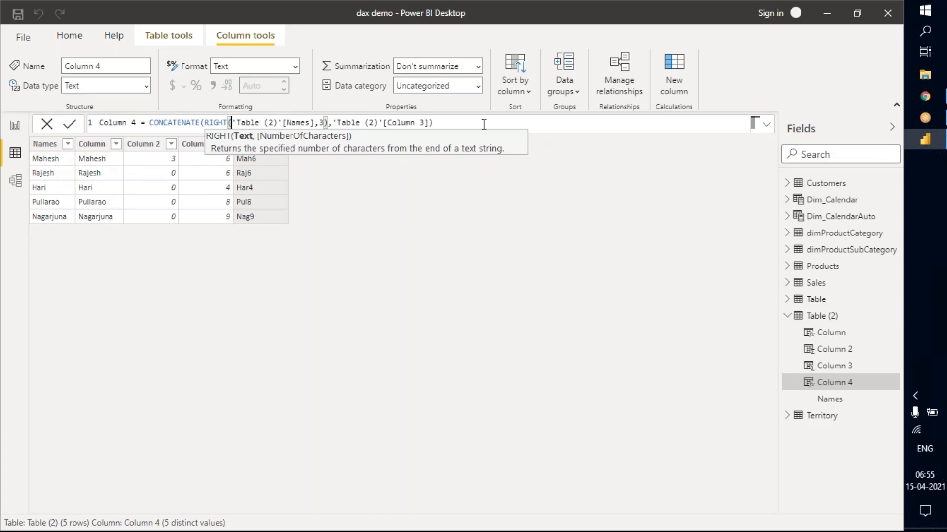
{"action": "left_click", "coordinate": [448, 125]}
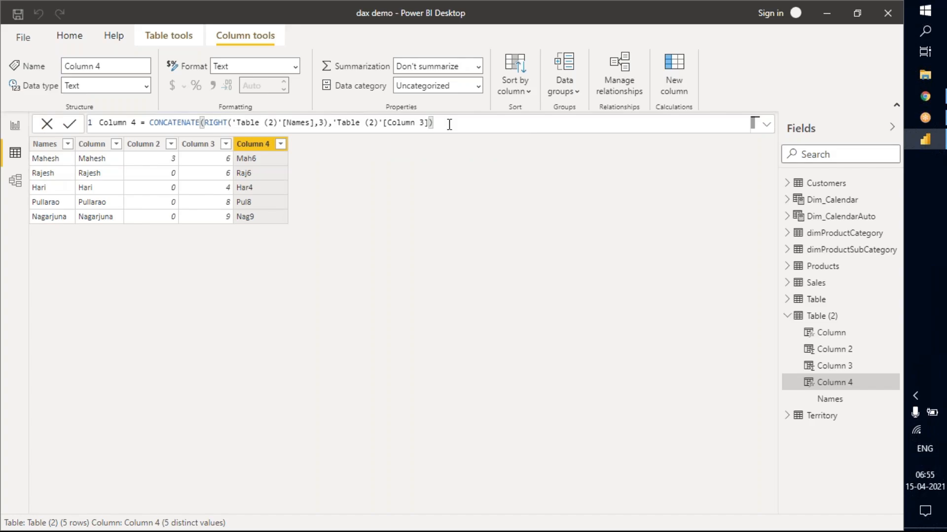
{"action": "key", "text": "Return"}
- Rename Column 4 as CONCAT
{"action": "double_click", "coordinate": [254, 143]}
{"action": "type", "text": "V"}
{"action": "key", "text": "BackSpace"}
{"action": "type", "text": "CONCAT"}
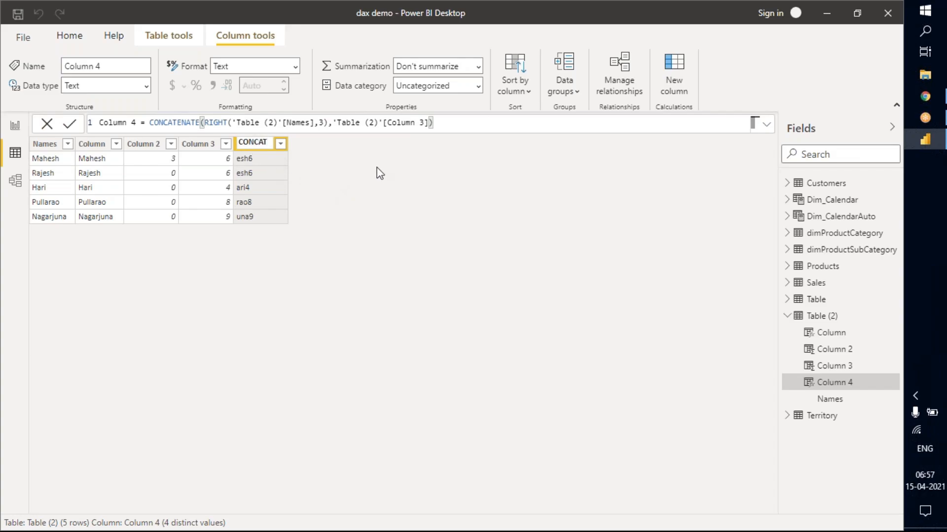
{"action": "key", "text": "Escape"}
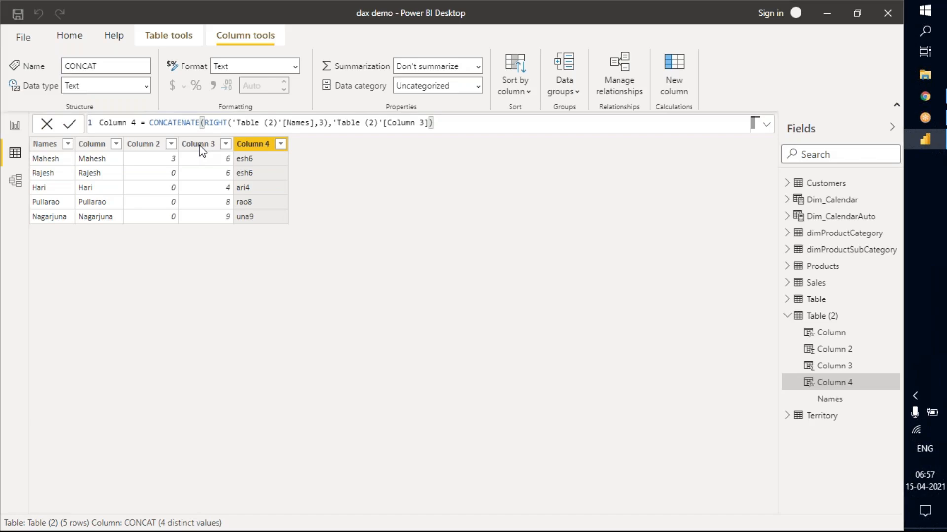
- Rename Column 3, which holds the name lengths, as LEN
{"action": "left_click", "coordinate": [198, 143]}
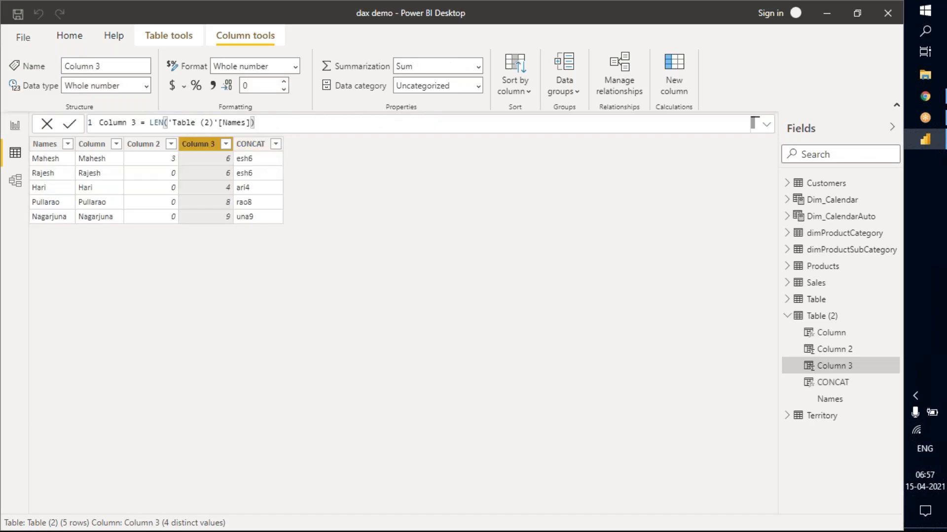
{"action": "double_click", "coordinate": [197, 144]}
{"action": "type", "text": "LEN"}
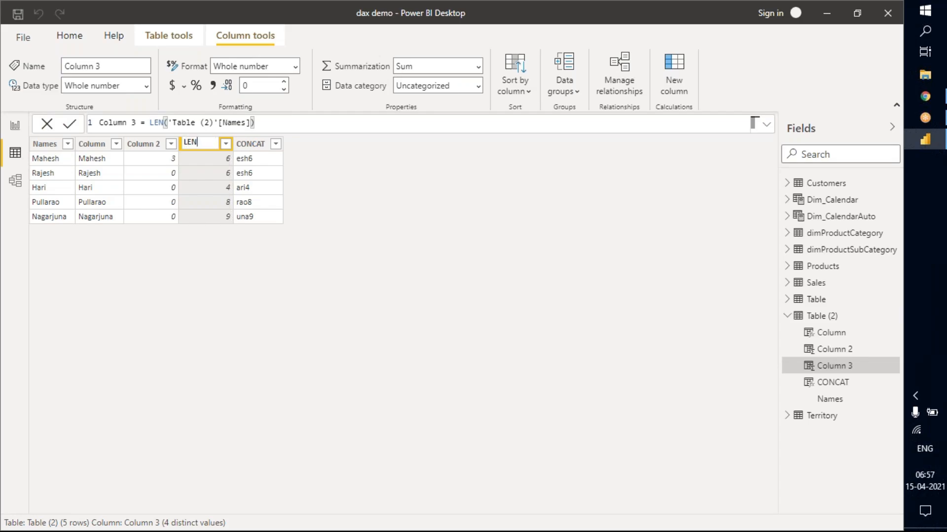
{"action": "key", "text": "Escape"}
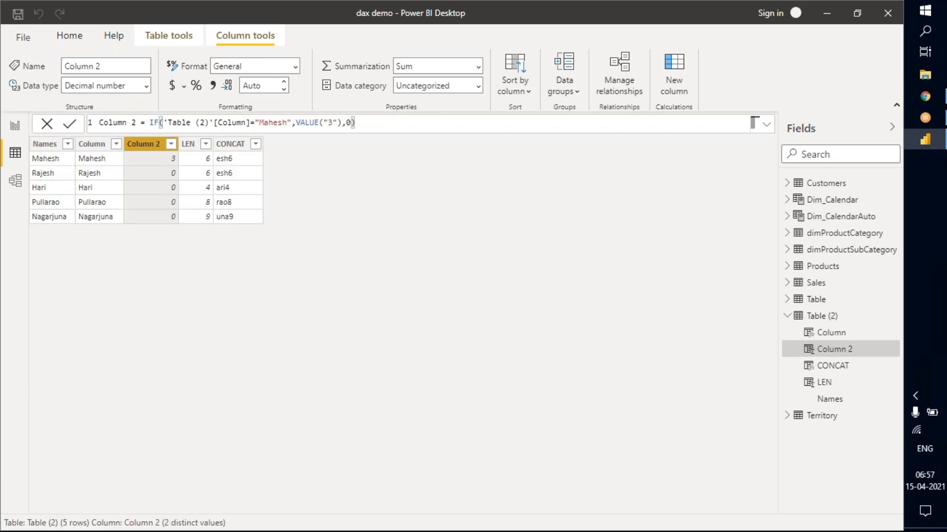
- Rename Column 2, which holds the IF and VALUE formula, as VALUE
{"action": "double_click", "coordinate": [138, 146]}
{"action": "type", "text": "VALUE"}
{"action": "key", "text": "Escape"}
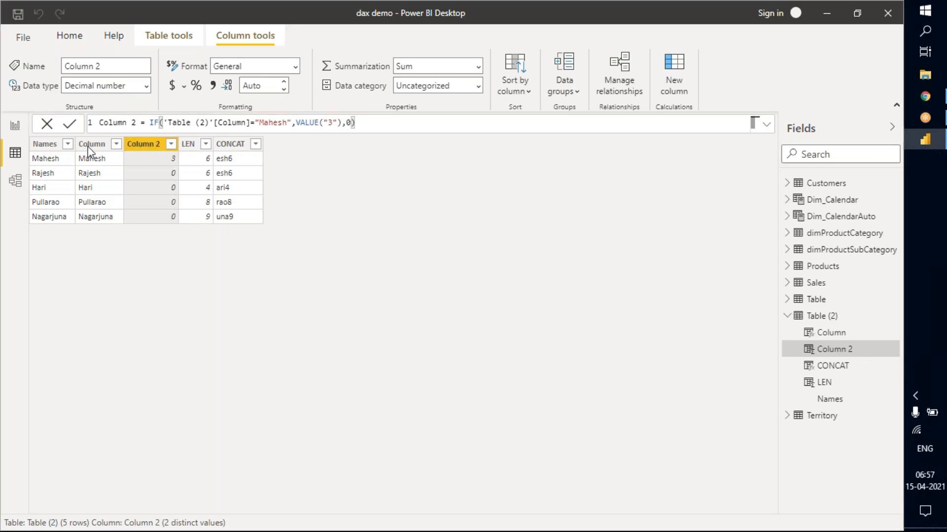
{"action": "key", "text": "Return"}
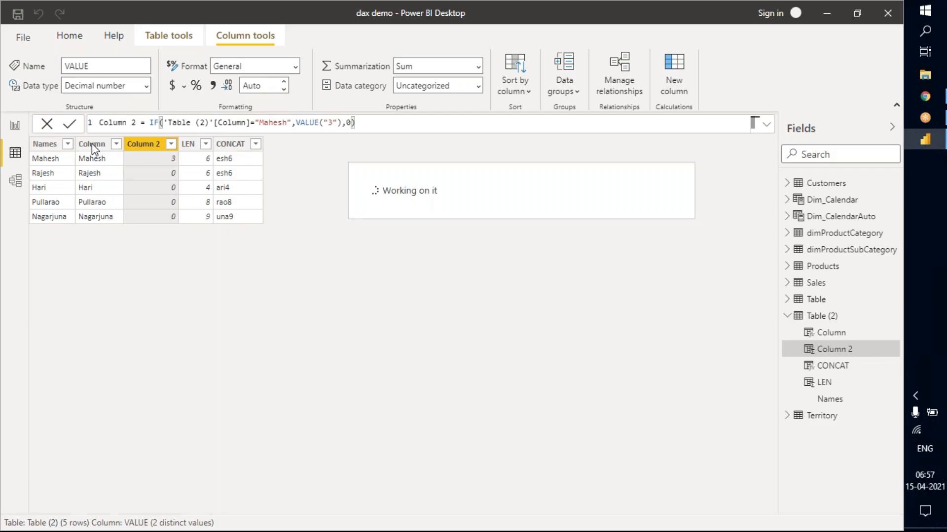
- Rename the calculated column holding the trimmed names from Column to TRIM
{"action": "left_click", "coordinate": [91, 143]}
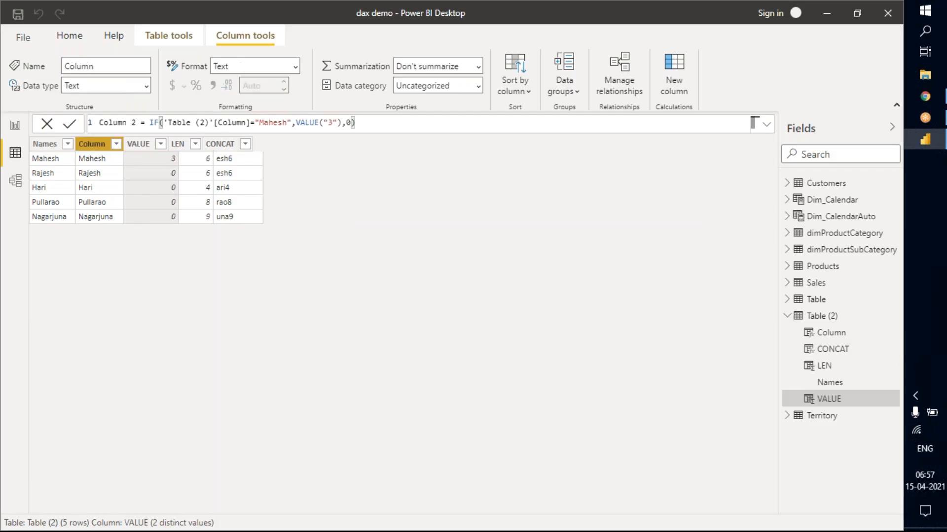
{"action": "double_click", "coordinate": [94, 143]}
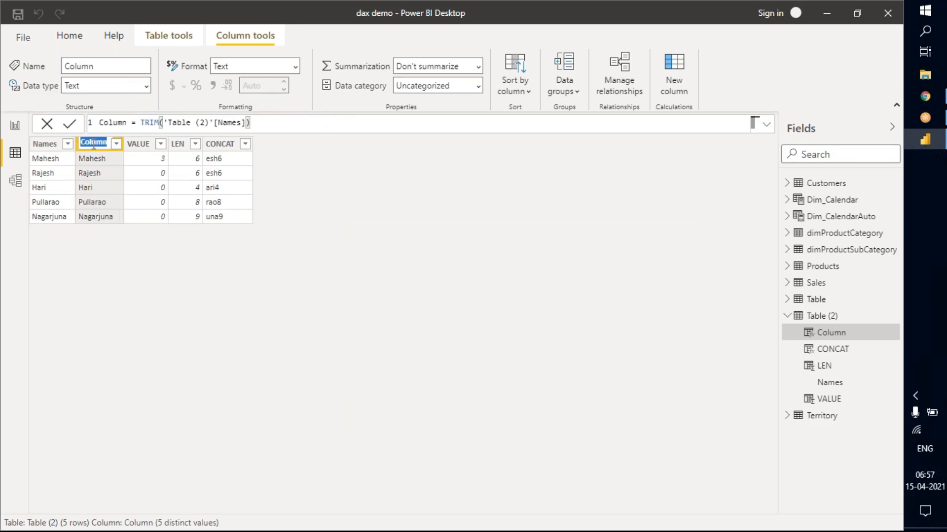
{"action": "type", "text": "TRIM"}
{"action": "key", "text": "Return"}
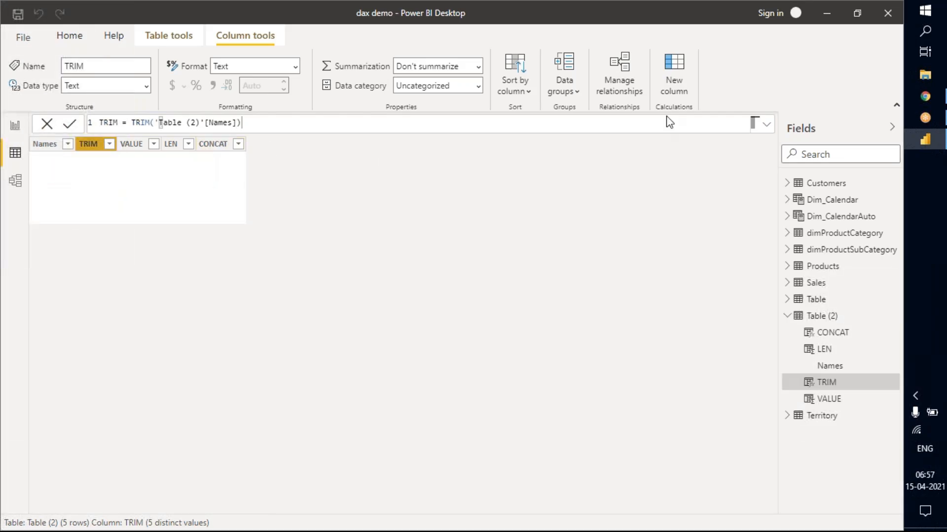
- Add a calculated column named REPLACE to Table (2) and begin its formula with the REPLACE function
{"action": "left_click", "coordinate": [674, 78]}
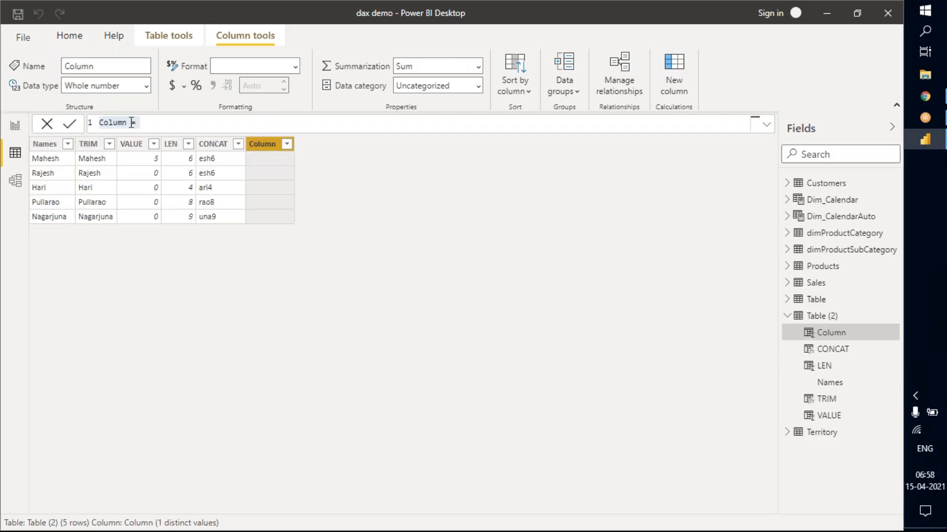
{"action": "left_click_drag", "start_coordinate": [129, 122], "coordinate": [99, 123]}
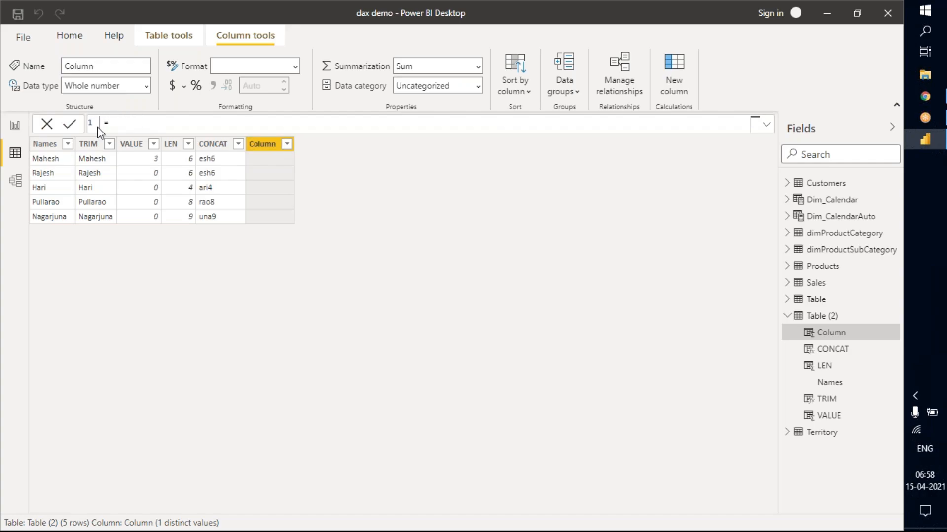
{"action": "type", "text": "REPLACEVA"}
{"action": "key", "text": "BackSpace"}
{"action": "key", "text": "BackSpace"}
{"action": "left_click", "coordinate": [176, 120]}
{"action": "type", "text": "REP"}
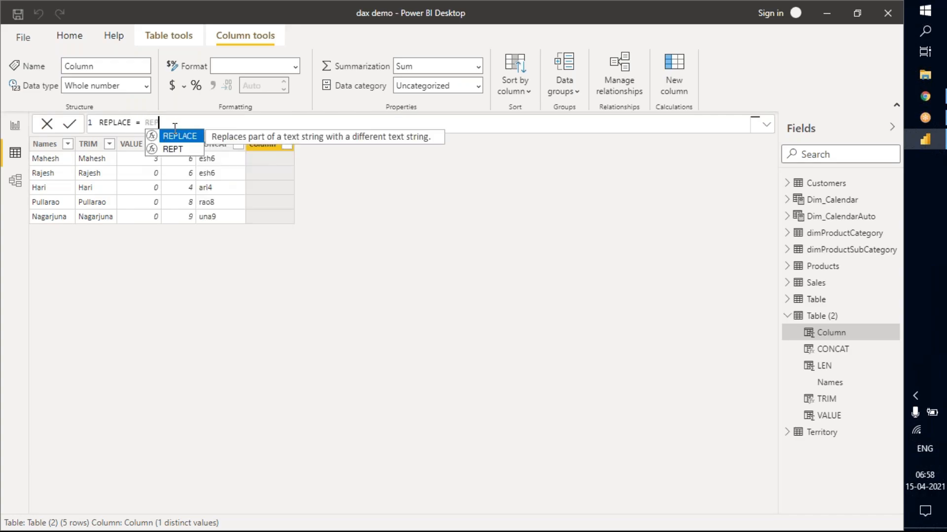
{"action": "left_click", "coordinate": [173, 131]}
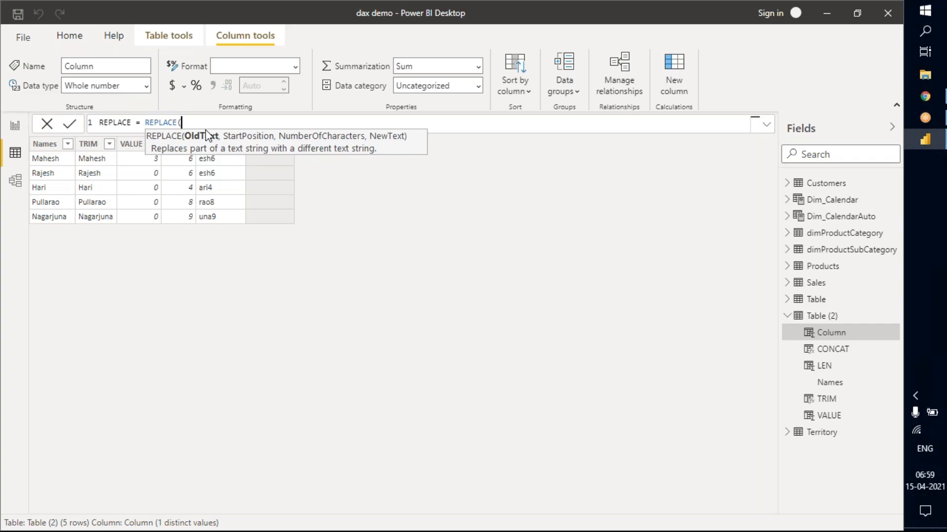
- Give the REPLACE function the Names column as old text, 1 as start position and 2 as number of characters
{"action": "type", "text": "Nam"}
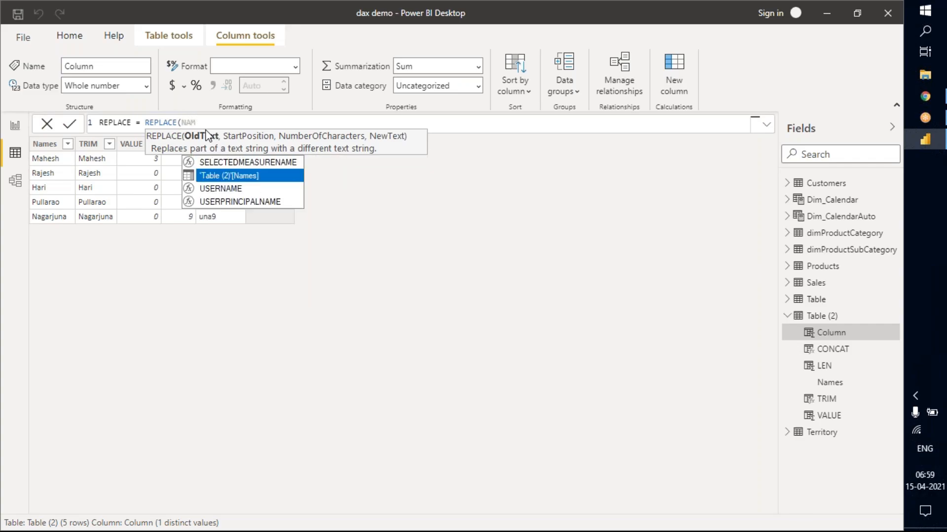
{"action": "key", "text": "Tab"}
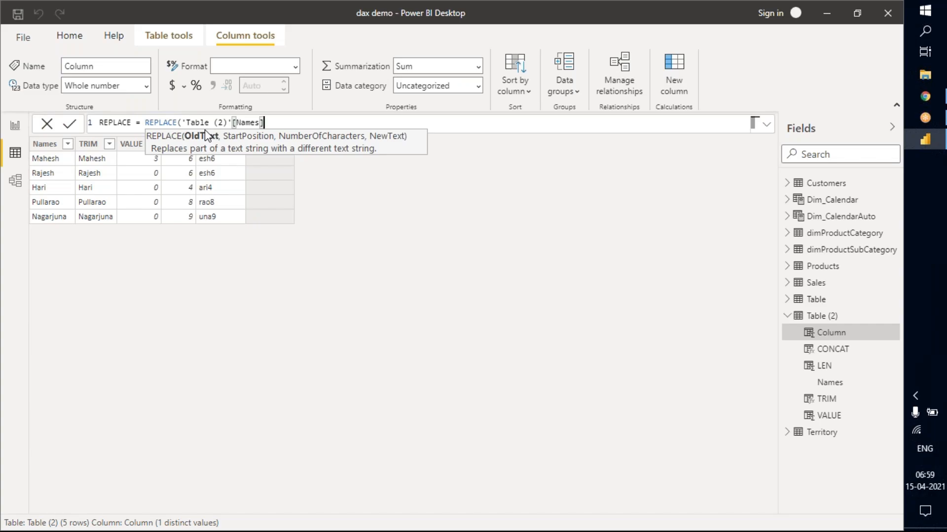
{"action": "type", "text": ","}
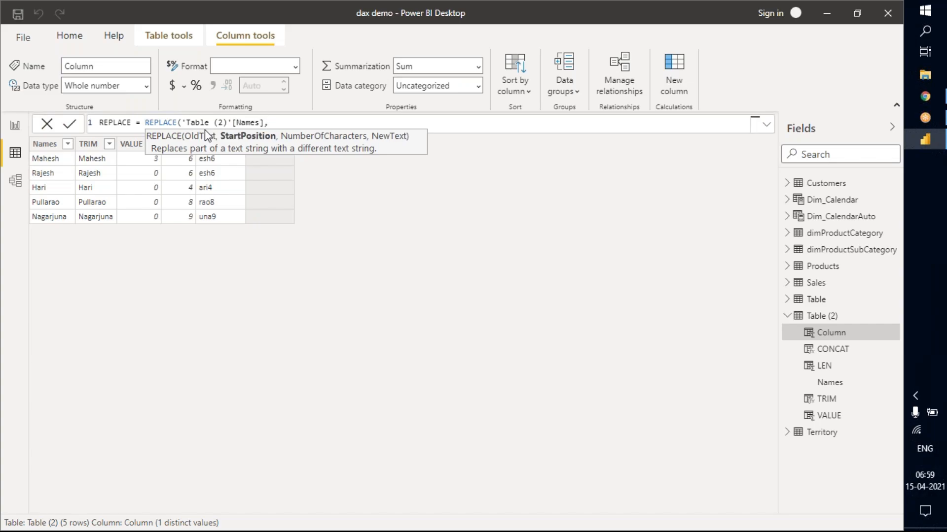
{"action": "type", "text": "0,"}
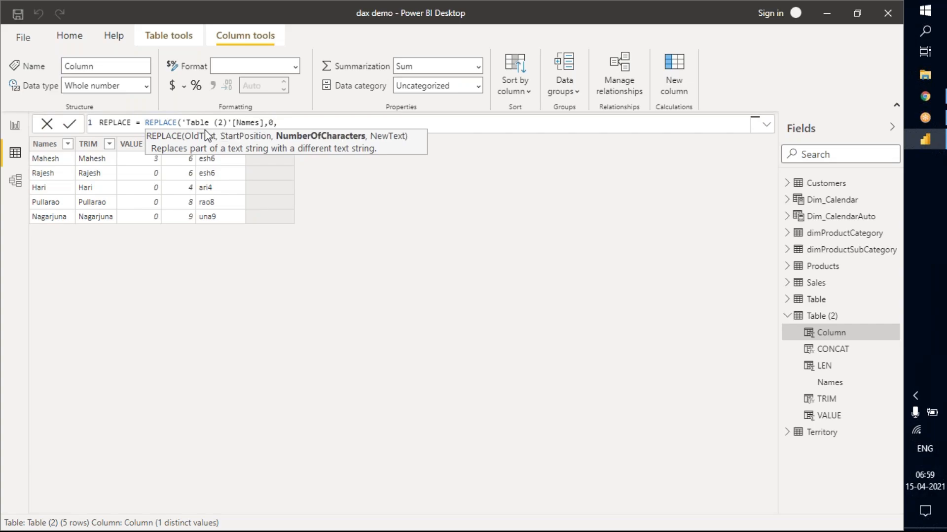
{"action": "type", "text": "2"}
{"action": "key", "text": "Left"}
{"action": "key", "text": "Left"}
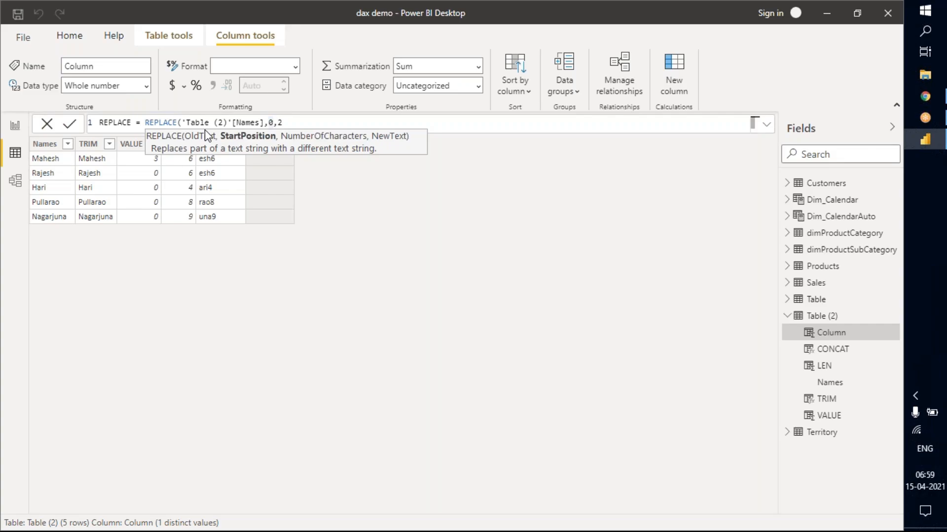
{"action": "key", "text": "BackSpace"}
{"action": "type", "text": "1"}
{"action": "key", "text": "Right"}
{"action": "key", "text": "Right"}
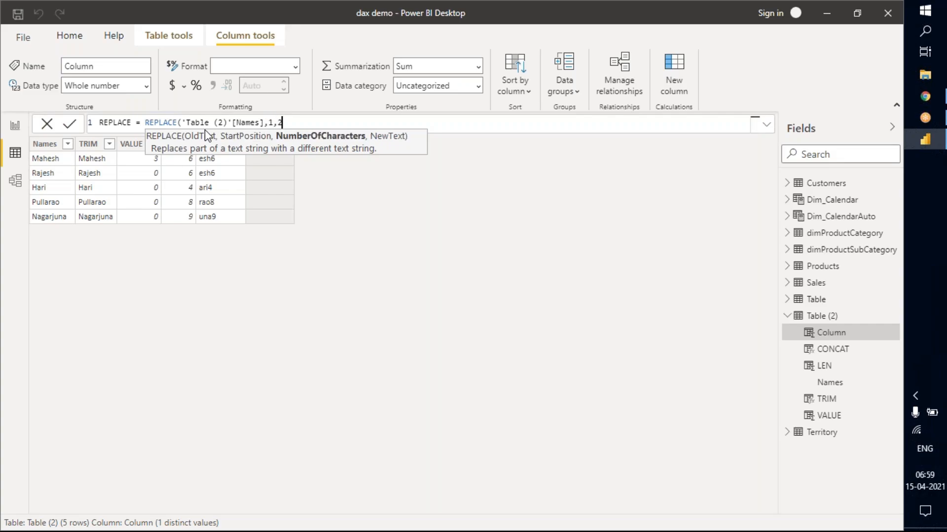
- Complete the REPLACE formula with "BI" as the new text and commit it
{"action": "type", "text": ","}
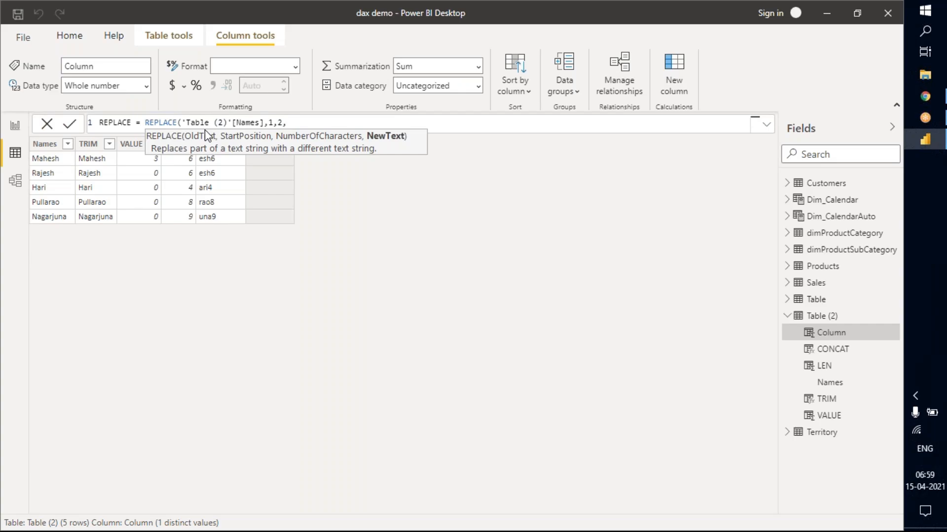
{"action": "type", "text": "\""}
{"action": "type", "text": "S"}
{"action": "type", "text": "C"}
{"action": "key", "text": "BackSpace"}
{"action": "key", "text": "BackSpace"}
{"action": "type", "text": "BI\")"}
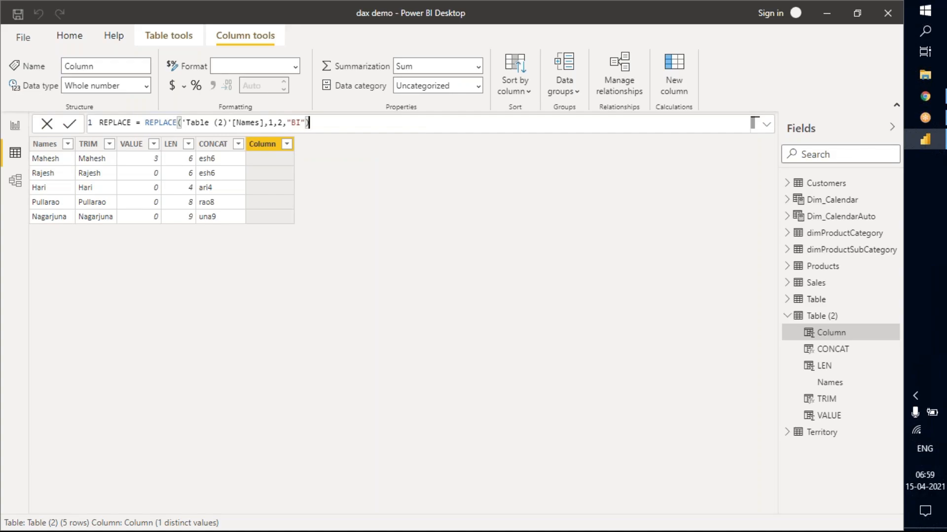
{"action": "key", "text": "Return"}
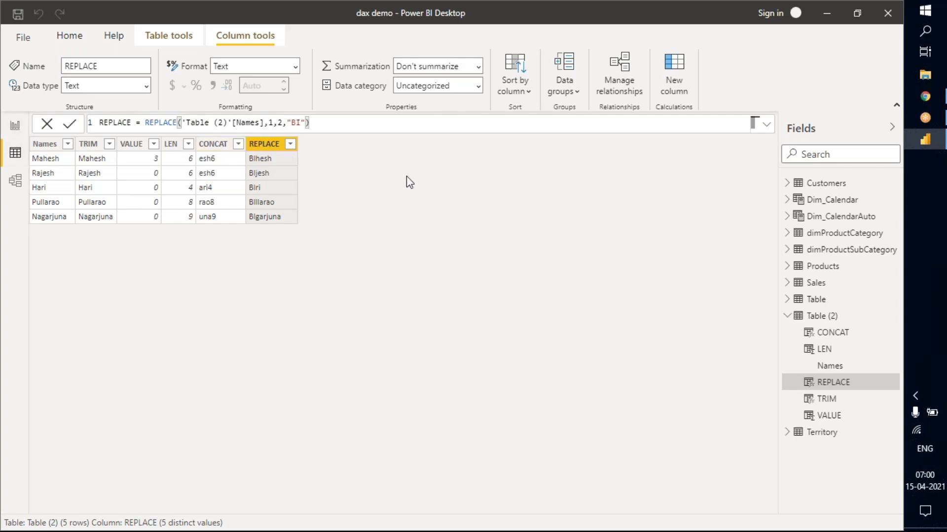
- In the report view, move the Datesinbetween_Orders card up to the edge of Page 2 and shrink it
{"action": "left_click", "coordinate": [15, 127]}
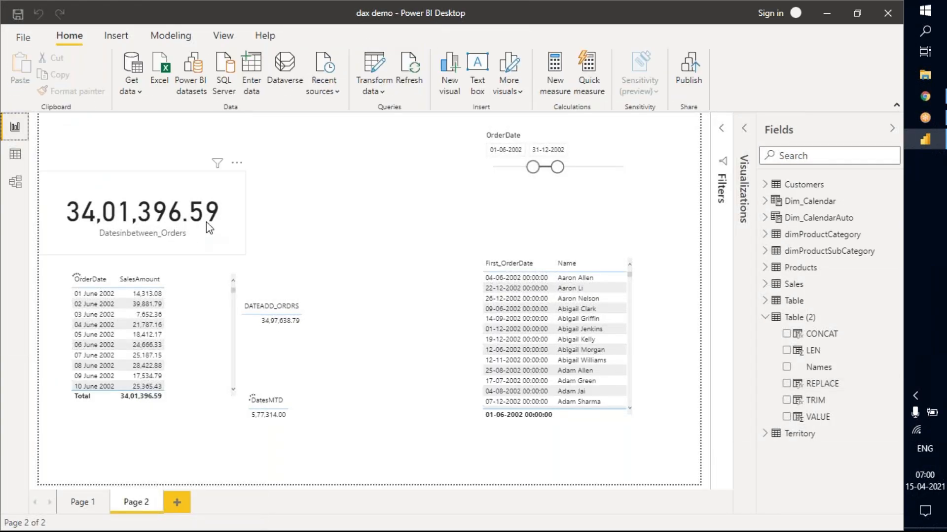
{"action": "left_click_drag", "start_coordinate": [181, 213], "coordinate": [189, 155]}
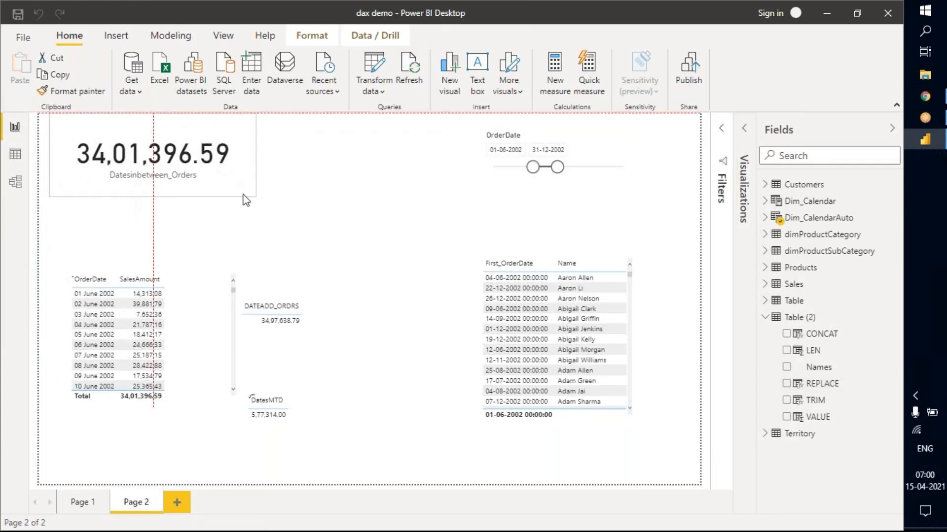
{"action": "left_click_drag", "start_coordinate": [255, 196], "coordinate": [207, 176]}
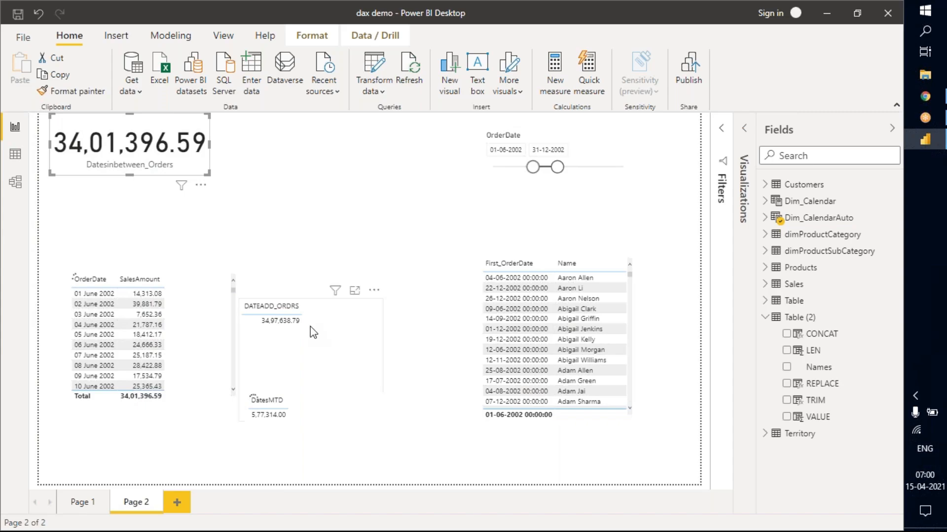
- Delete all visuals from Page 2, including the tables, the OrderDate slicer and the Datesinbetween_Orders card
{"action": "left_click", "coordinate": [335, 415]}
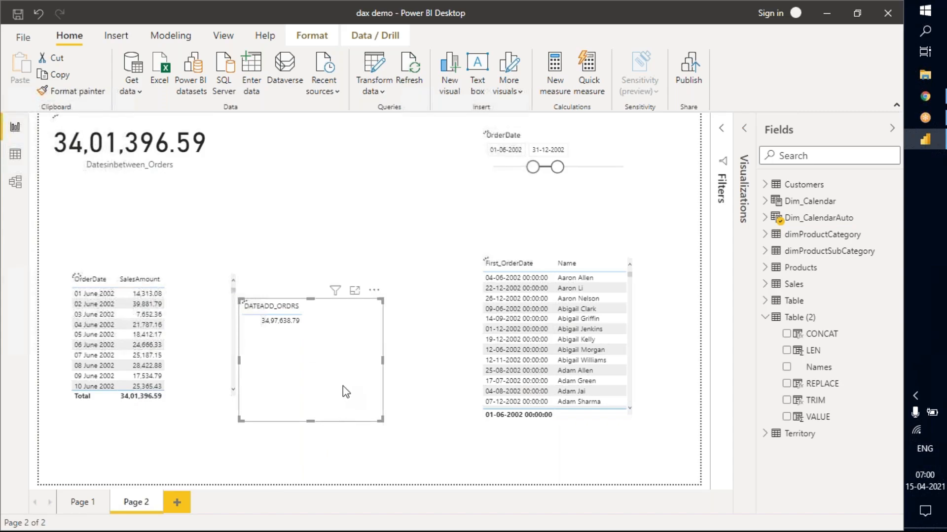
{"action": "key", "text": "Delete"}
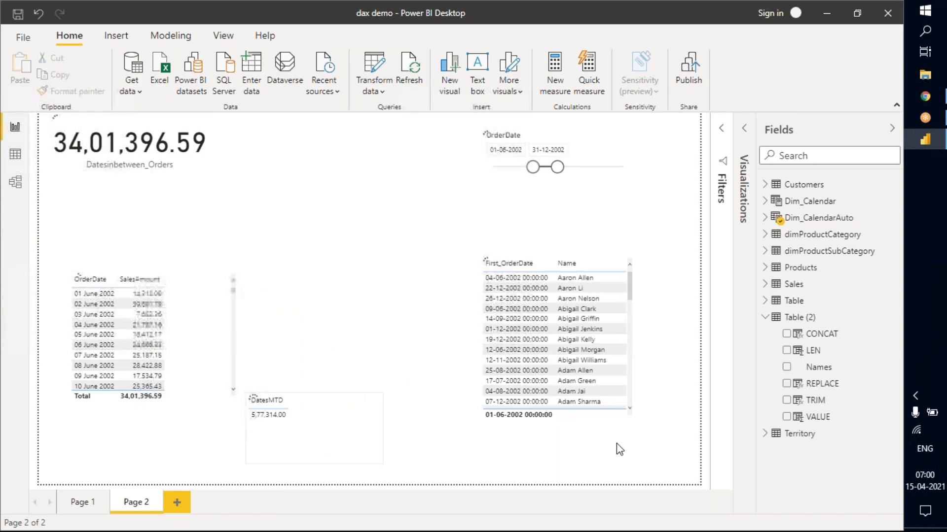
{"action": "left_click_drag", "start_coordinate": [640, 453], "coordinate": [78, 144]}
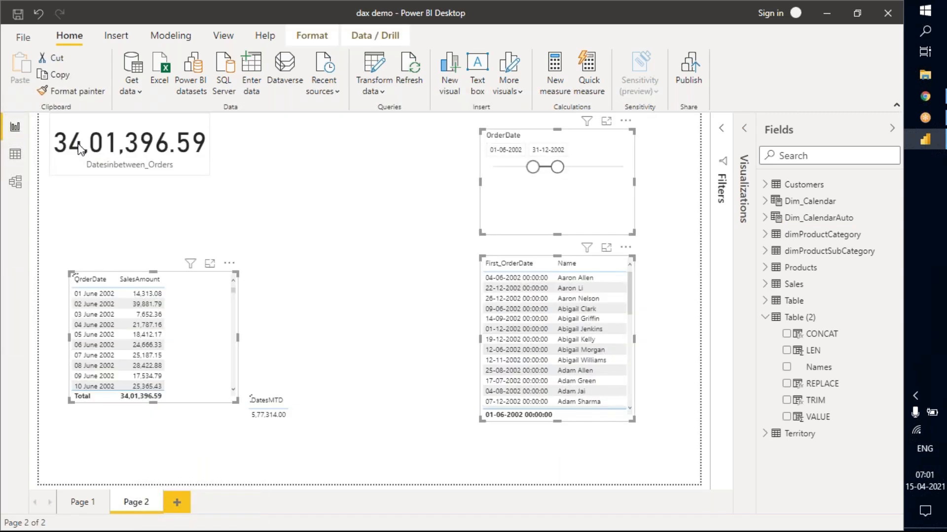
{"action": "key", "text": "Delete"}
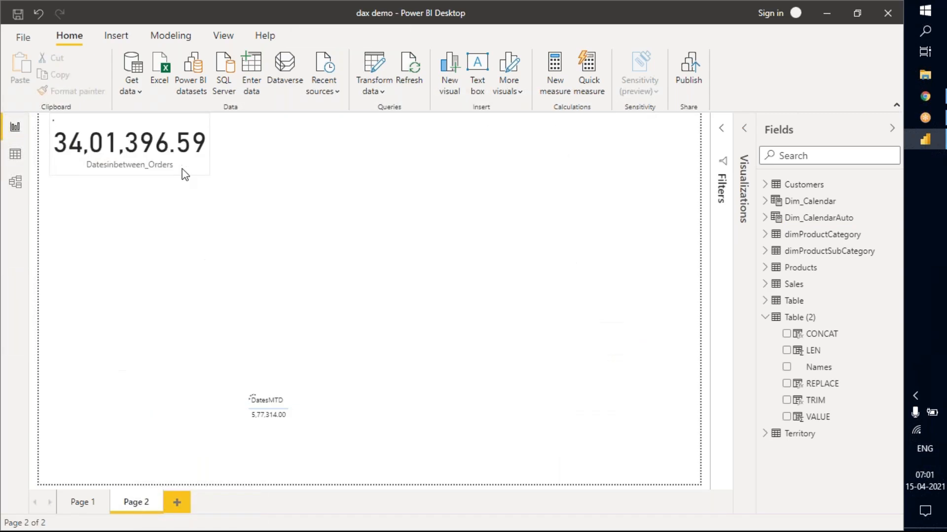
{"action": "left_click", "coordinate": [153, 153]}
{"action": "key", "text": "Delete"}
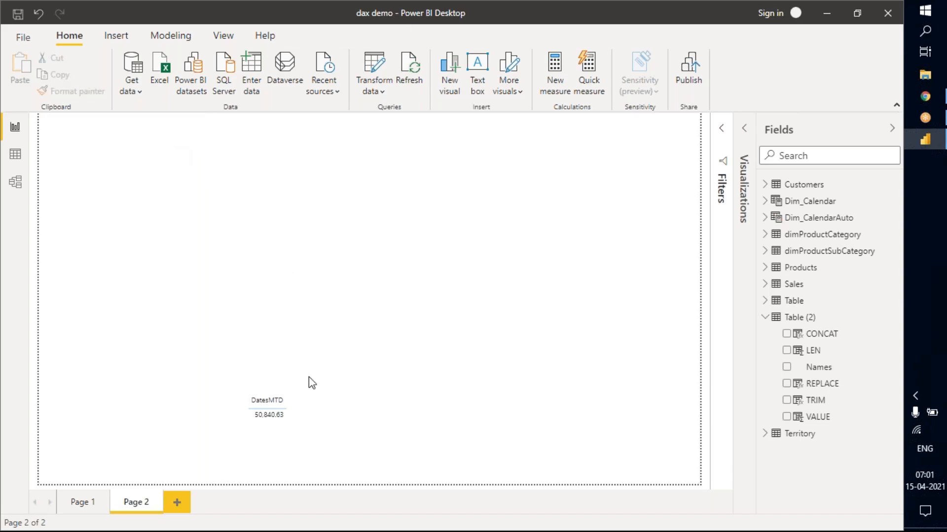
{"action": "left_click", "coordinate": [305, 414]}
{"action": "key", "text": "Delete"}
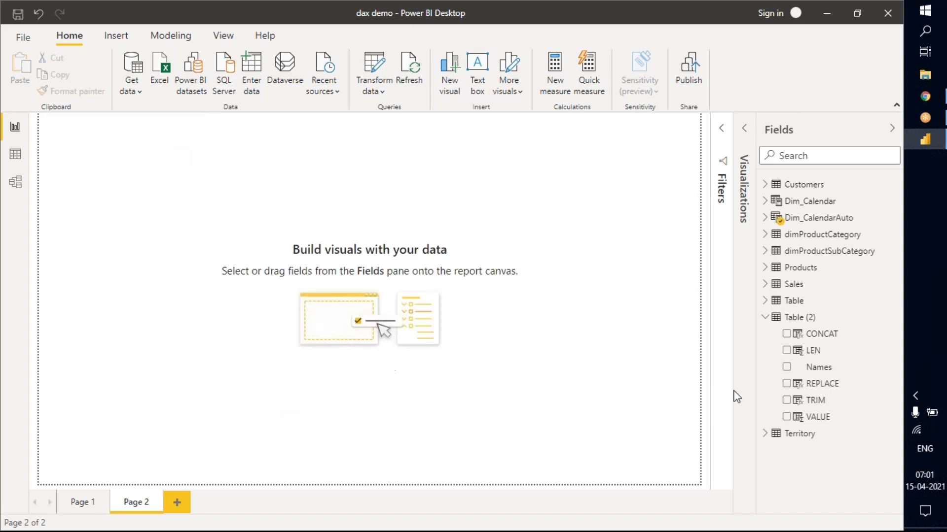
- Collapse Table (2) and look through the fields of the Sales table for usable columns
{"action": "left_click", "coordinate": [766, 318]}
{"action": "left_click", "coordinate": [764, 284]}
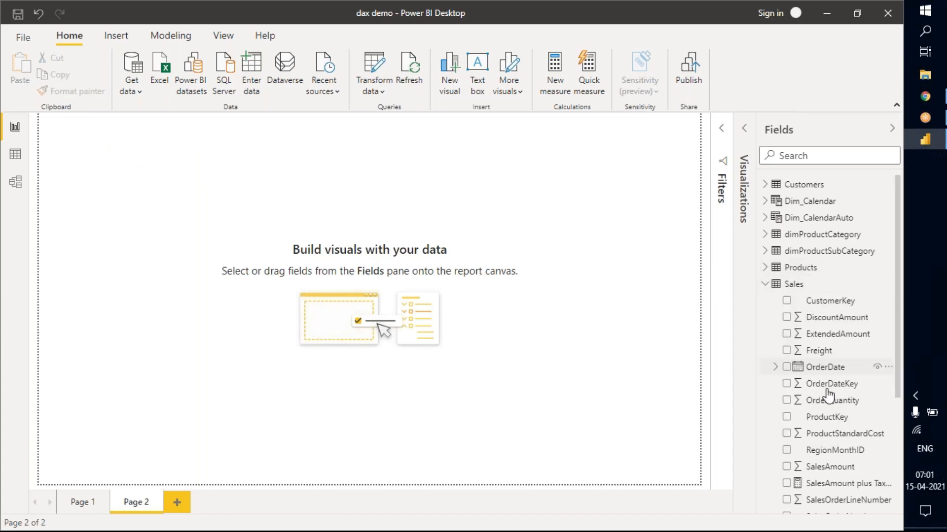
{"action": "scroll", "coordinate": [828, 394], "scroll_direction": "down", "scroll_amount": 5}
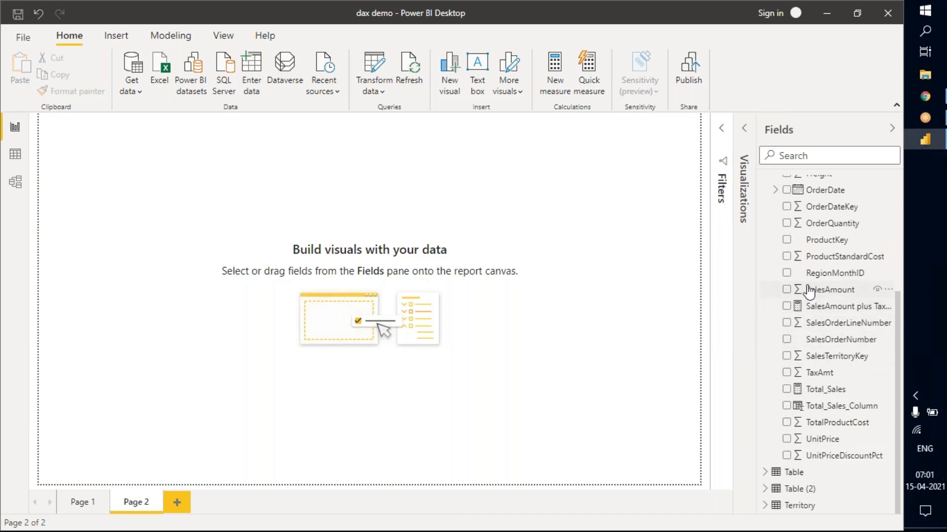
{"action": "scroll", "coordinate": [811, 296], "scroll_direction": "up", "scroll_amount": 4}
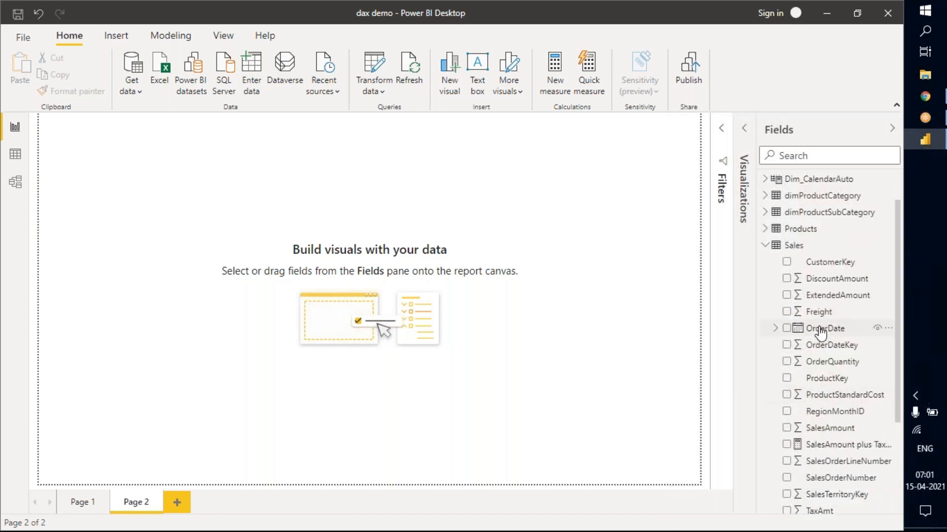
{"action": "scroll", "coordinate": [820, 359], "scroll_direction": "down", "scroll_amount": 4}
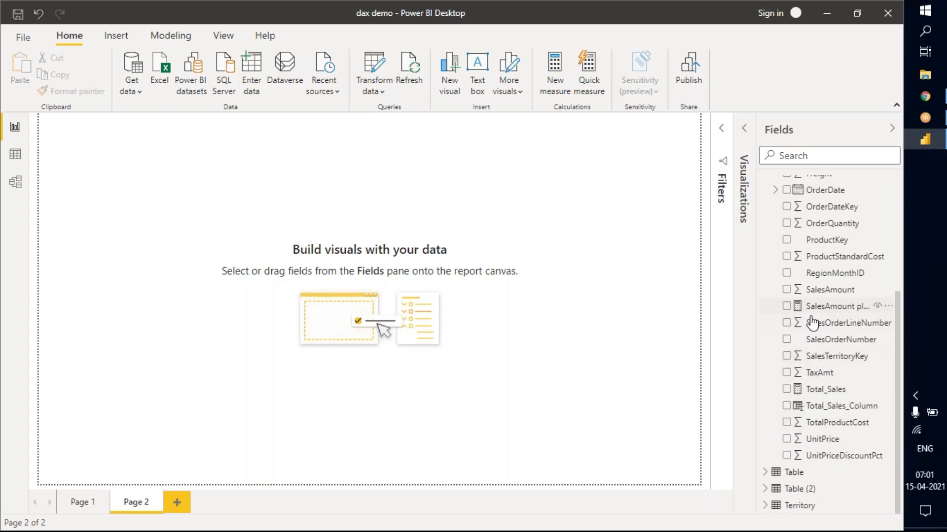
{"action": "left_click", "coordinate": [786, 438]}
{"action": "scroll", "coordinate": [814, 359], "scroll_direction": "up", "scroll_amount": 5}
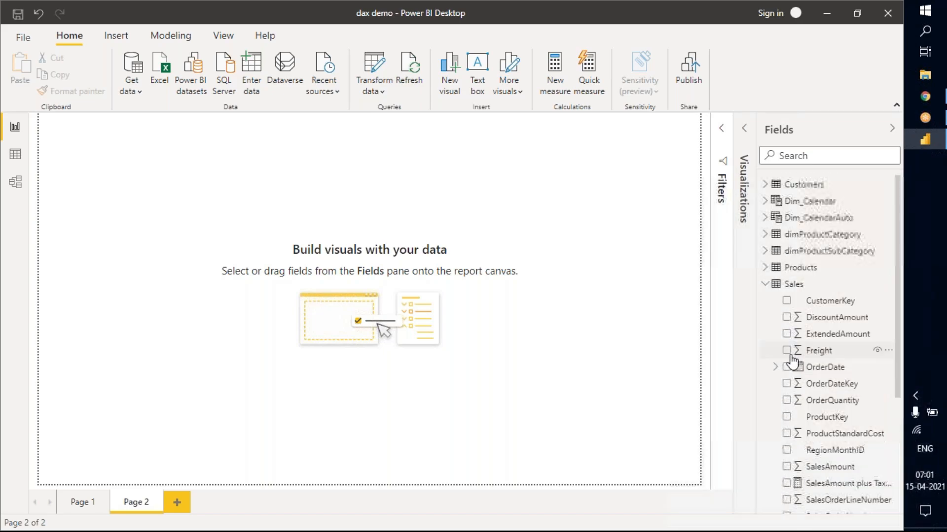
{"action": "left_click", "coordinate": [765, 286]}
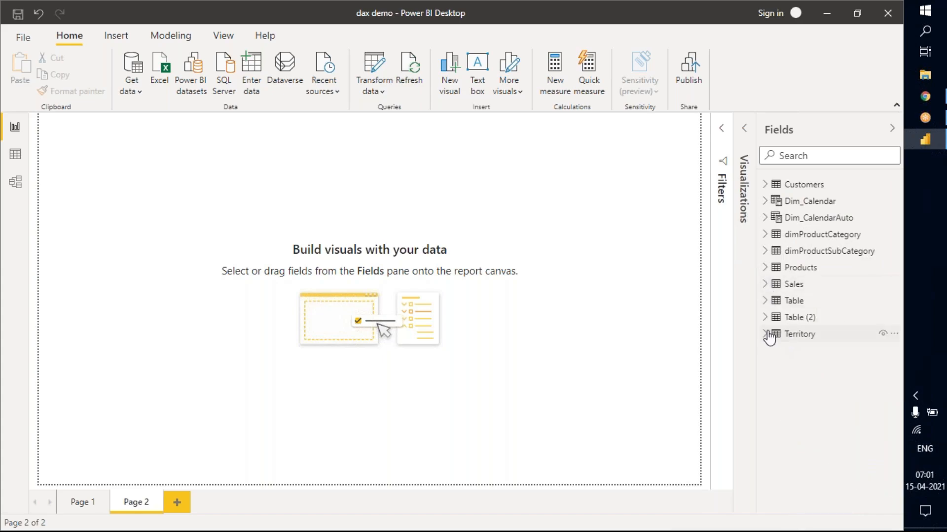
{"action": "left_click", "coordinate": [794, 318]}
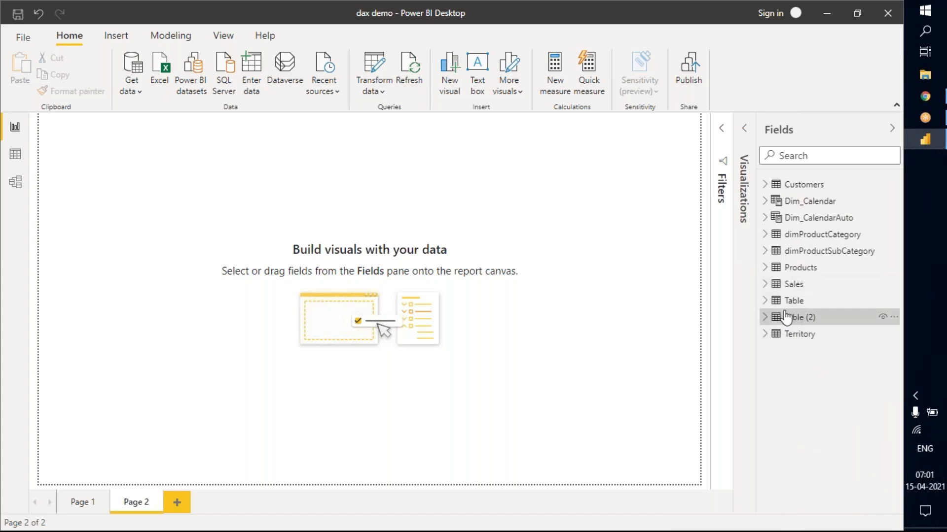
- Return to the data view of Table (2), open the Power Query Editor and show the Table (2) query
{"action": "left_click", "coordinate": [16, 153]}
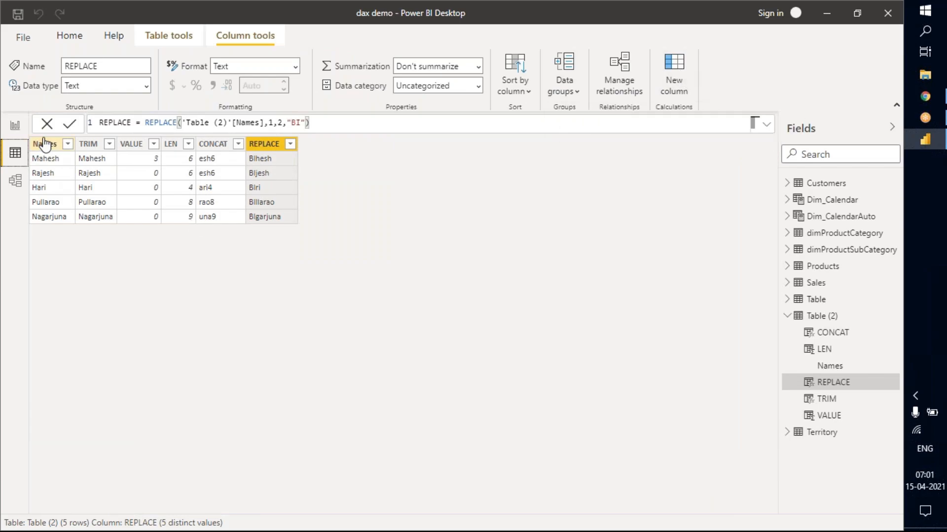
{"action": "left_click", "coordinate": [44, 144]}
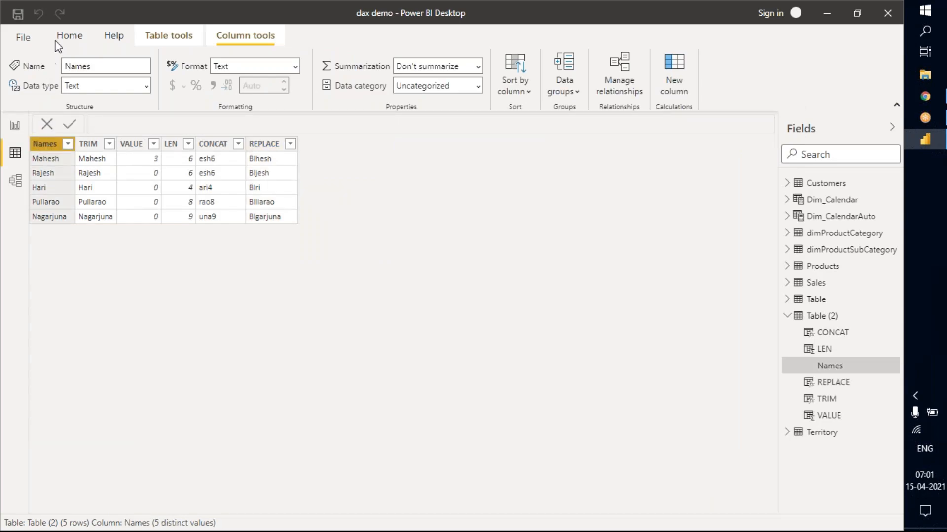
{"action": "left_click", "coordinate": [70, 39]}
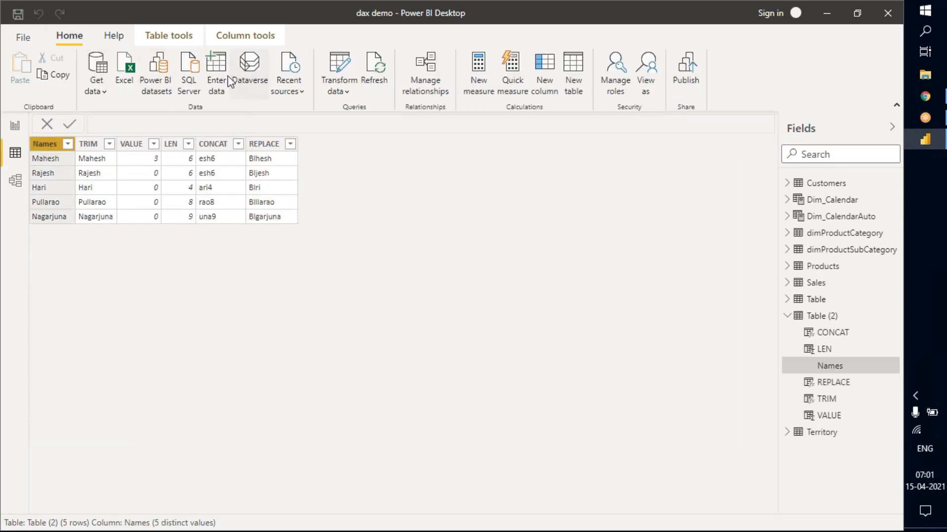
{"action": "left_click", "coordinate": [348, 90]}
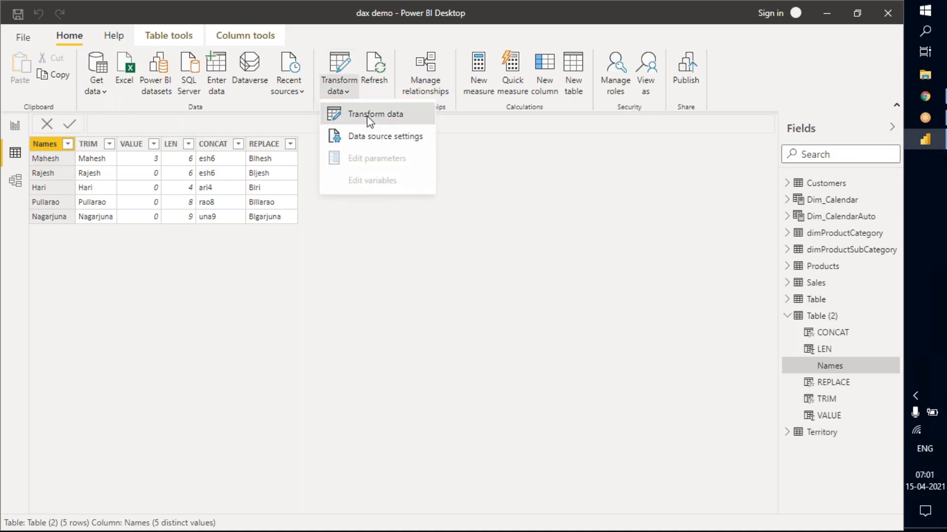
{"action": "left_click", "coordinate": [367, 116]}
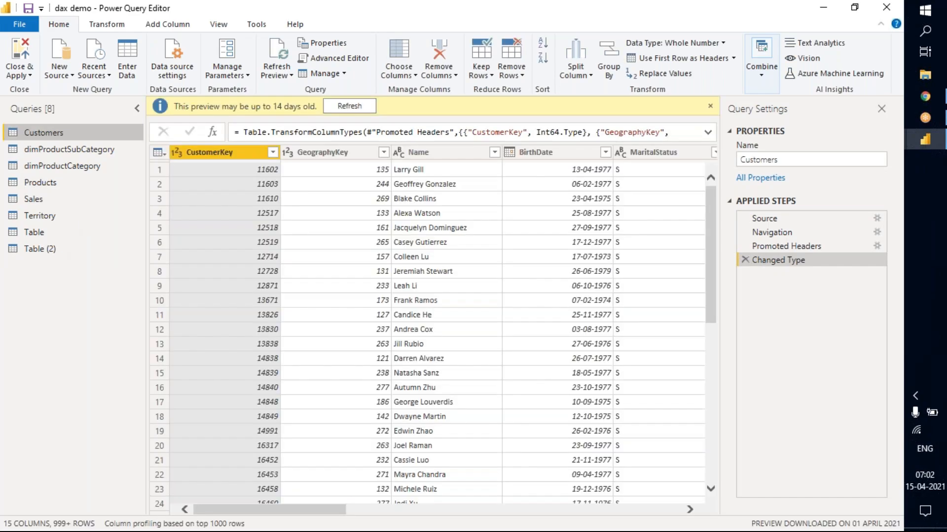
{"action": "left_click", "coordinate": [40, 248]}
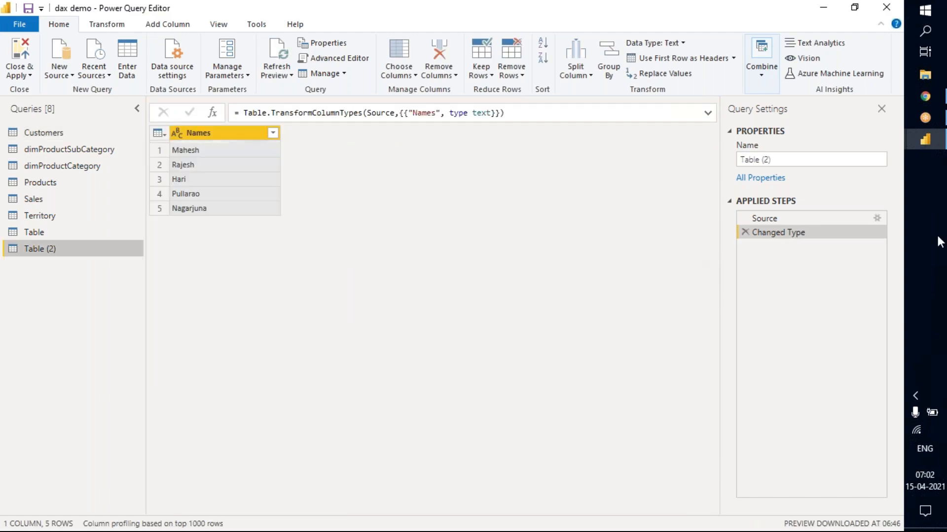
- Reopen the manually entered source data of Table (2) and add a column named Profit
{"action": "left_click", "coordinate": [877, 217]}
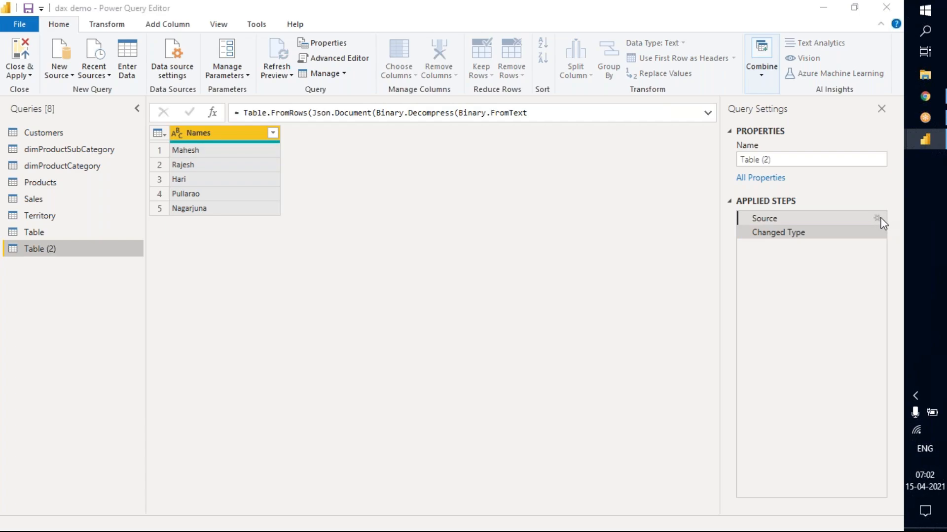
{"action": "left_click", "coordinate": [877, 219]}
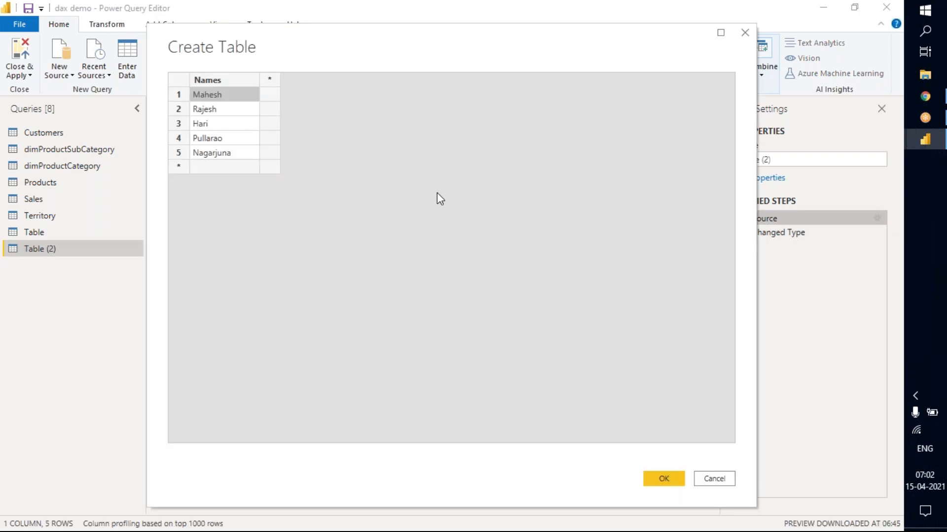
{"action": "left_click", "coordinate": [270, 81]}
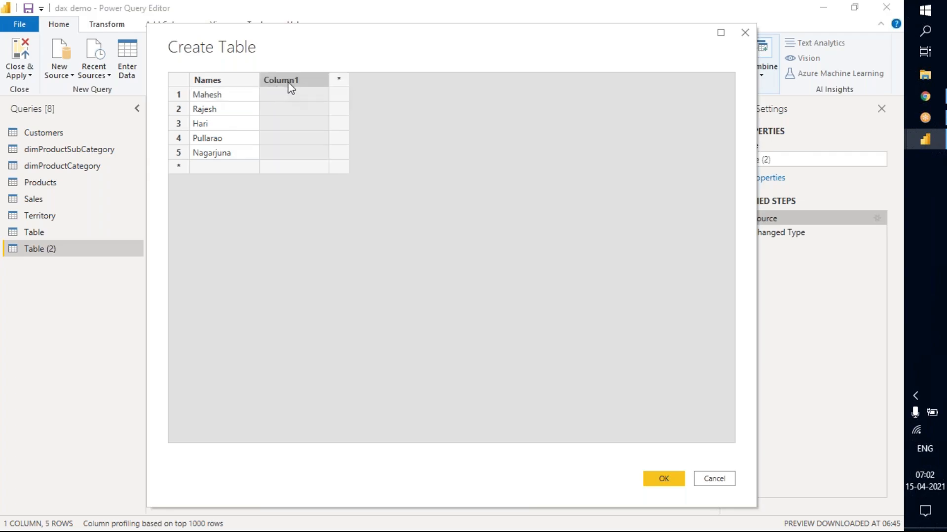
{"action": "double_click", "coordinate": [287, 81]}
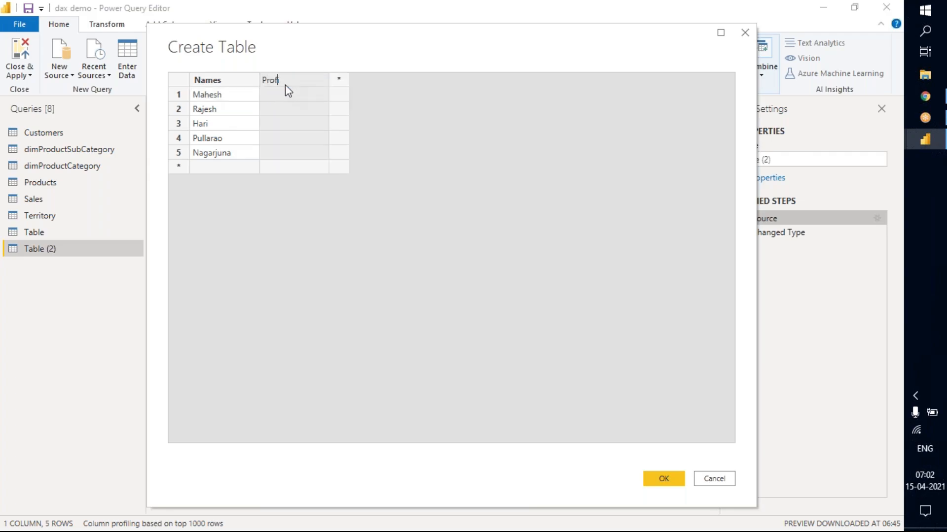
- Fill the Profit column from the first row down with 5306, -9655, 2548, 5862 and -6884, and confirm the table
{"action": "left_click", "coordinate": [305, 94]}
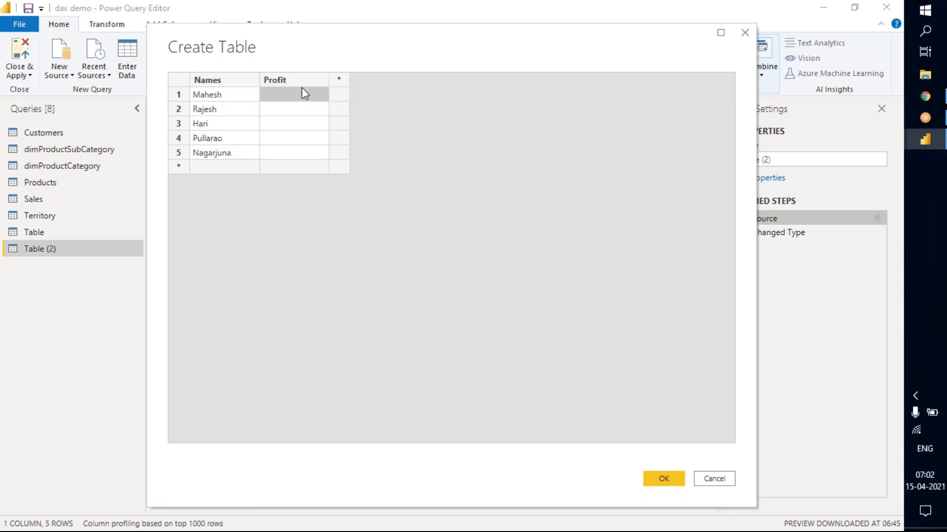
{"action": "type", "text": "5306"}
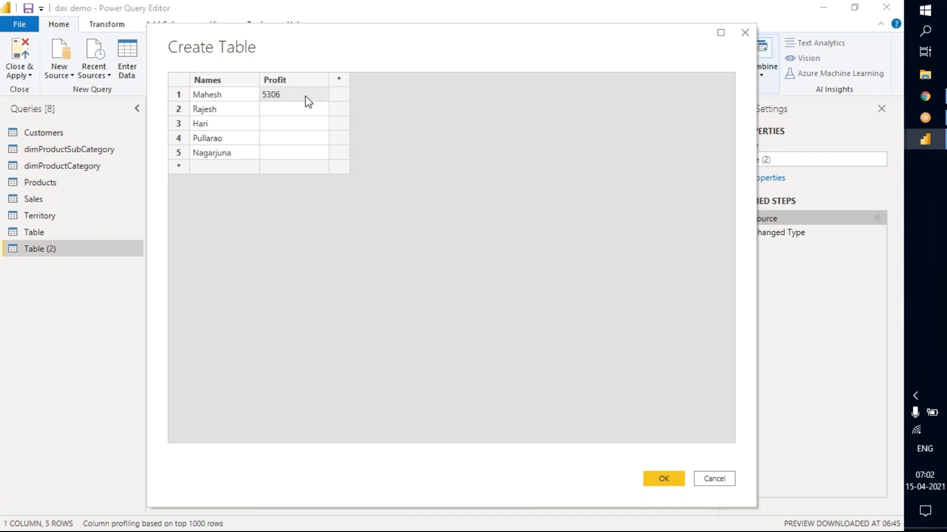
{"action": "left_click", "coordinate": [308, 108]}
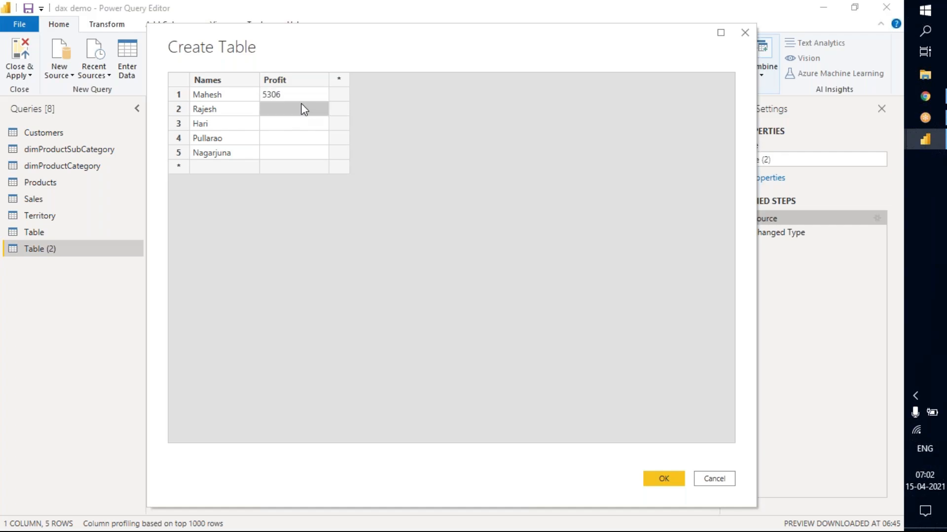
{"action": "type", "text": "-9655"}
{"action": "left_click", "coordinate": [289, 123]}
{"action": "type", "text": "2548"}
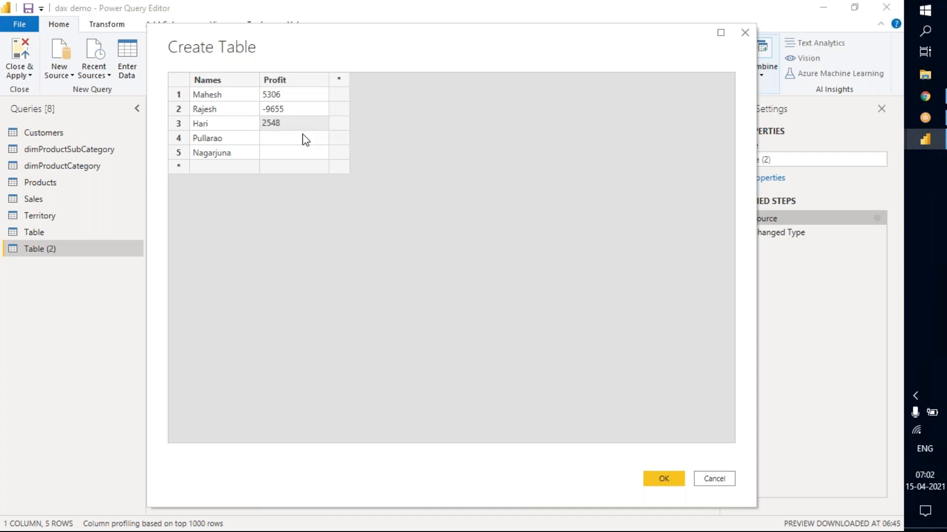
{"action": "left_click", "coordinate": [303, 134]}
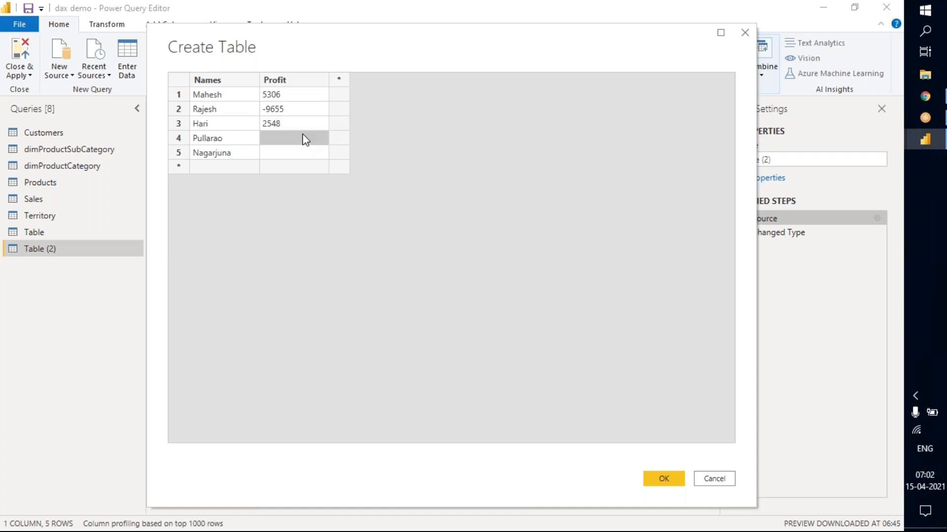
{"action": "type", "text": "5862"}
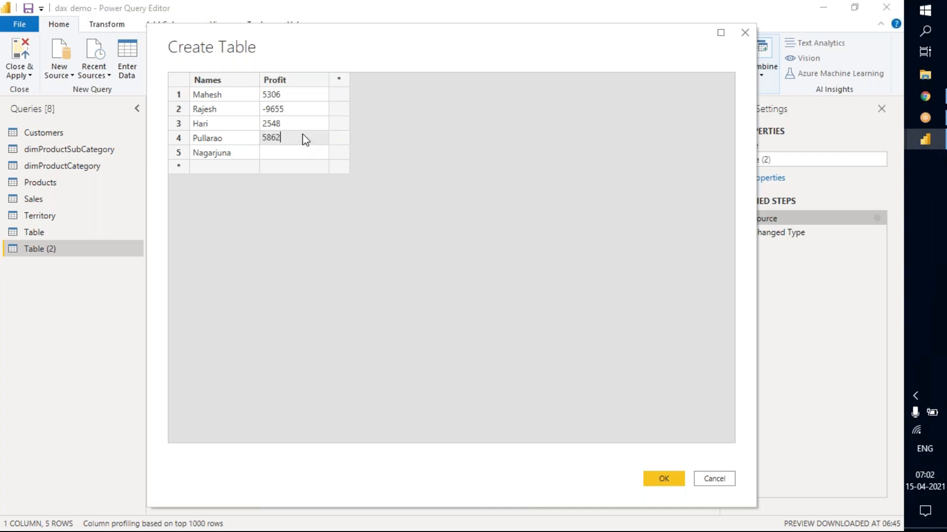
{"action": "left_click", "coordinate": [276, 151]}
{"action": "type", "text": "-"}
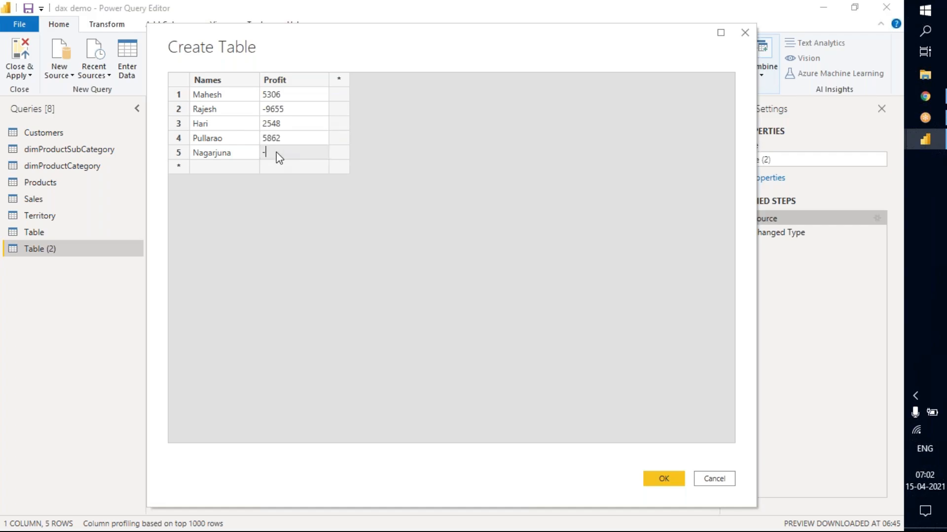
{"action": "type", "text": "6884"}
{"action": "left_click", "coordinate": [661, 479]}
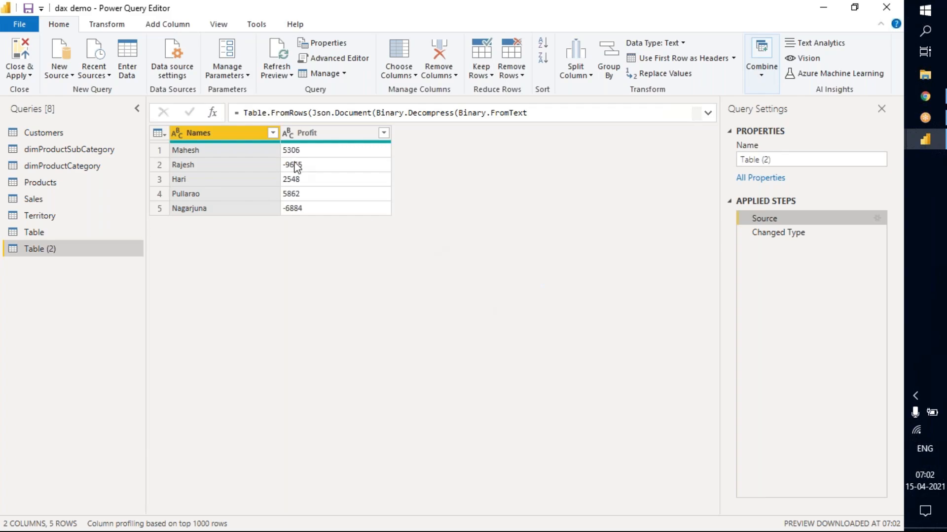
- Check the data type options of the Profit column without changing the type, and apply the query changes to the model
{"action": "left_click", "coordinate": [289, 135]}
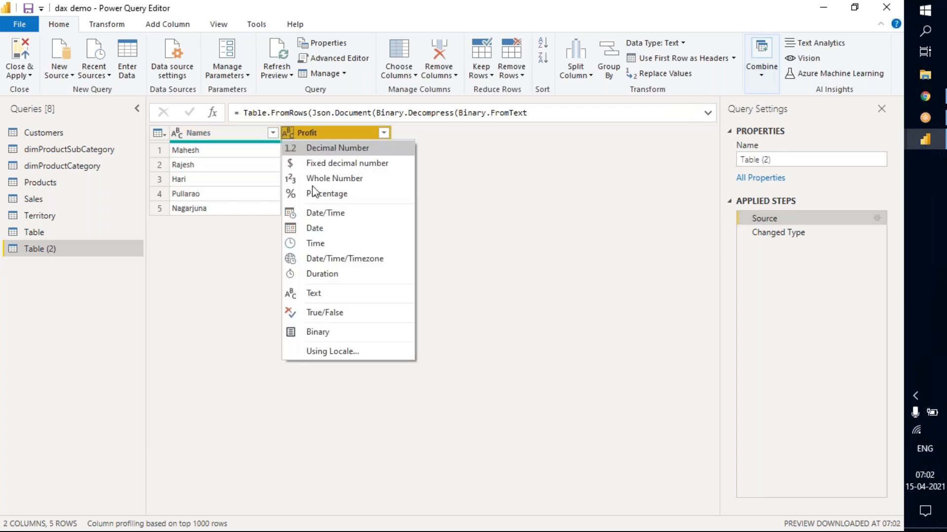
{"action": "left_click", "coordinate": [476, 265]}
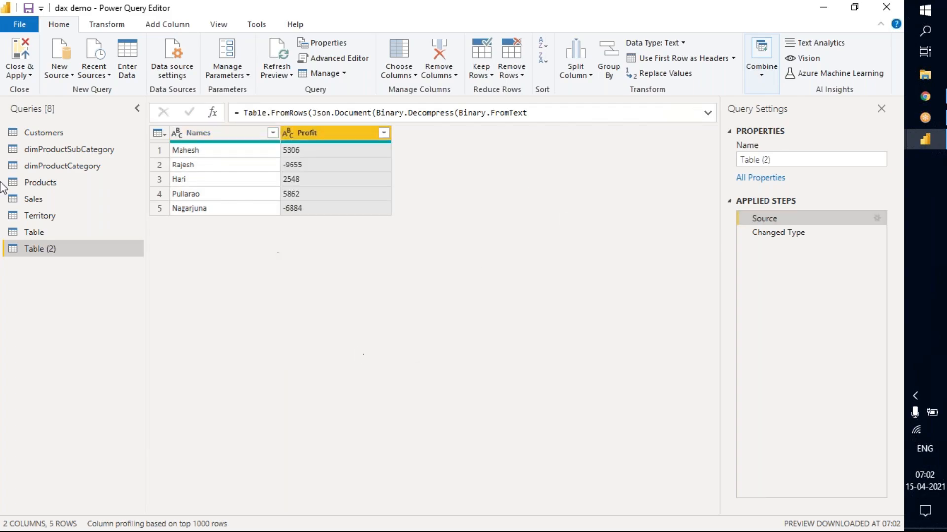
{"action": "left_click", "coordinate": [17, 52]}
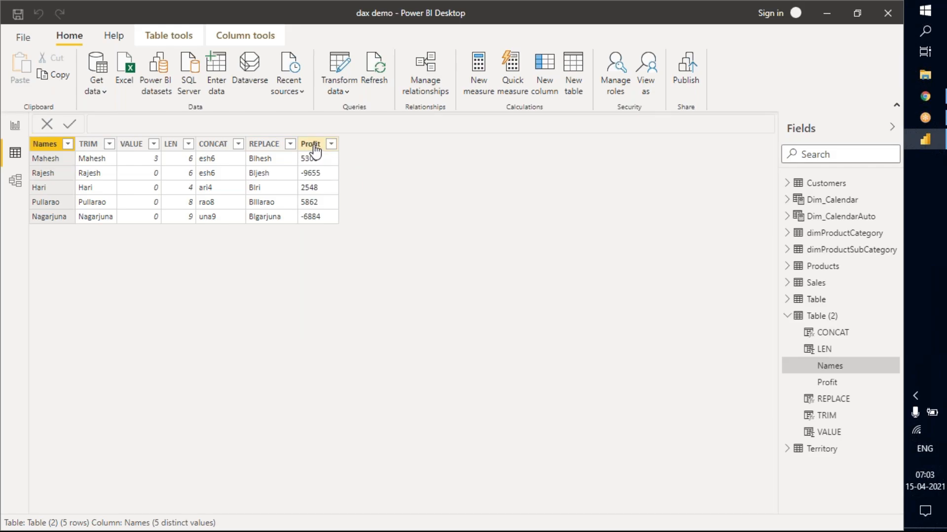
- Inspect the data type and format options of the Profit column in the data view of Table (2)
{"action": "left_click", "coordinate": [314, 146]}
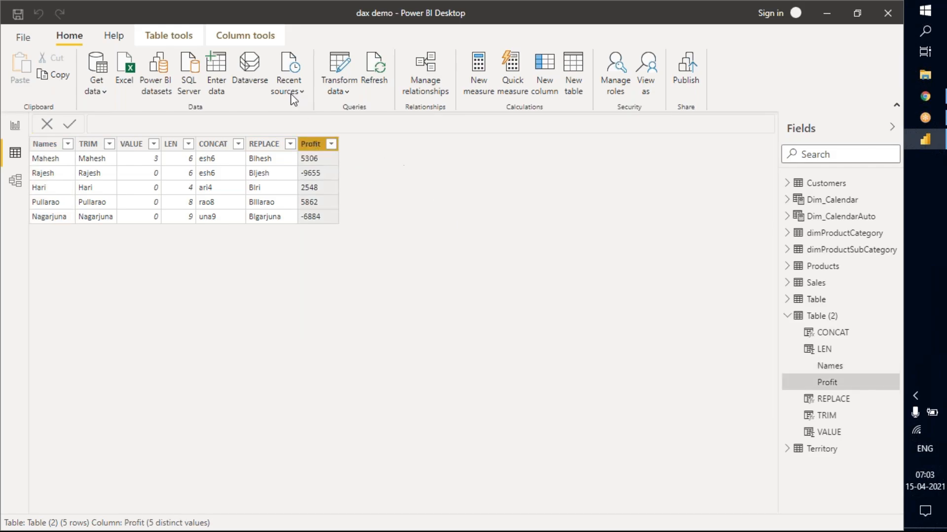
{"action": "left_click", "coordinate": [186, 39]}
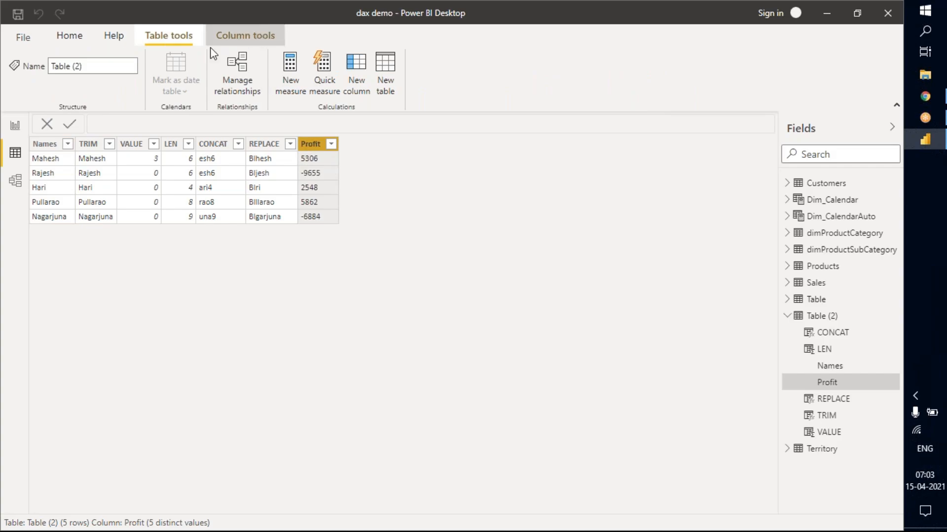
{"action": "left_click", "coordinate": [225, 37]}
{"action": "left_click", "coordinate": [146, 86]}
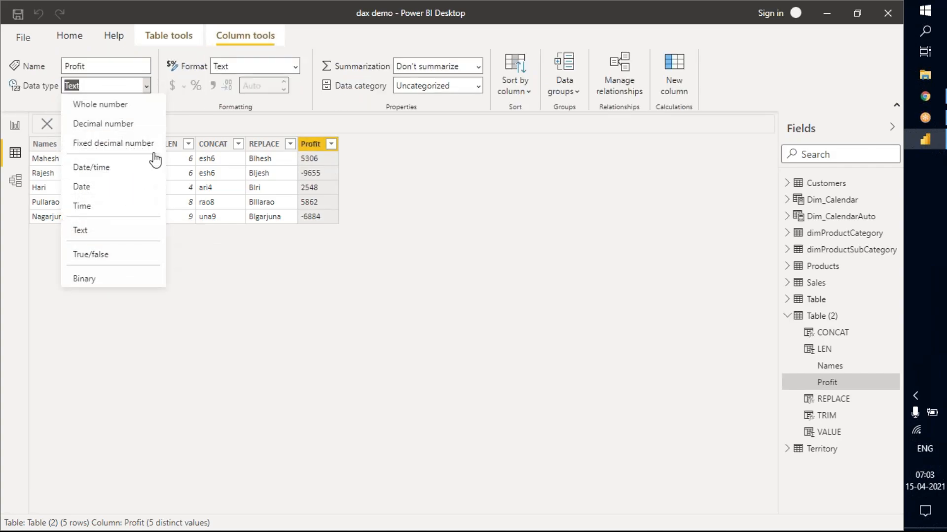
{"action": "left_click", "coordinate": [296, 69]}
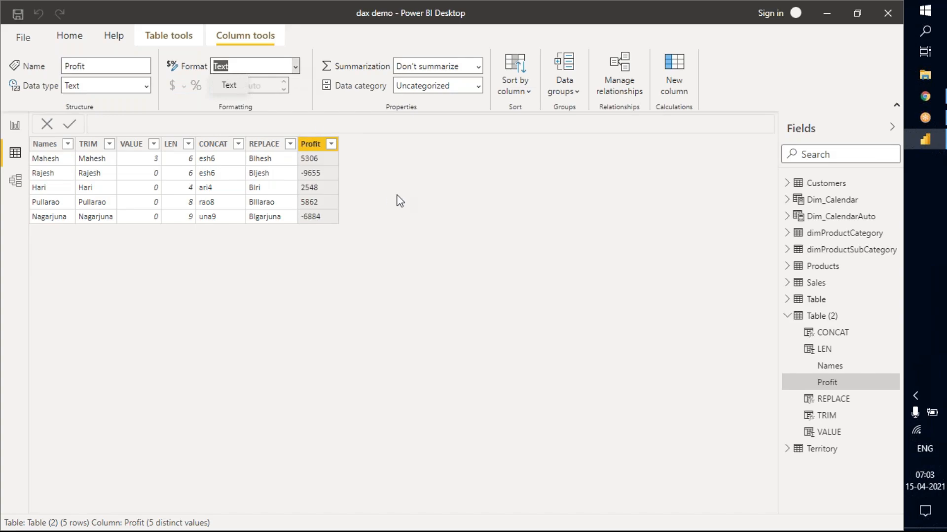
{"action": "left_click", "coordinate": [398, 200]}
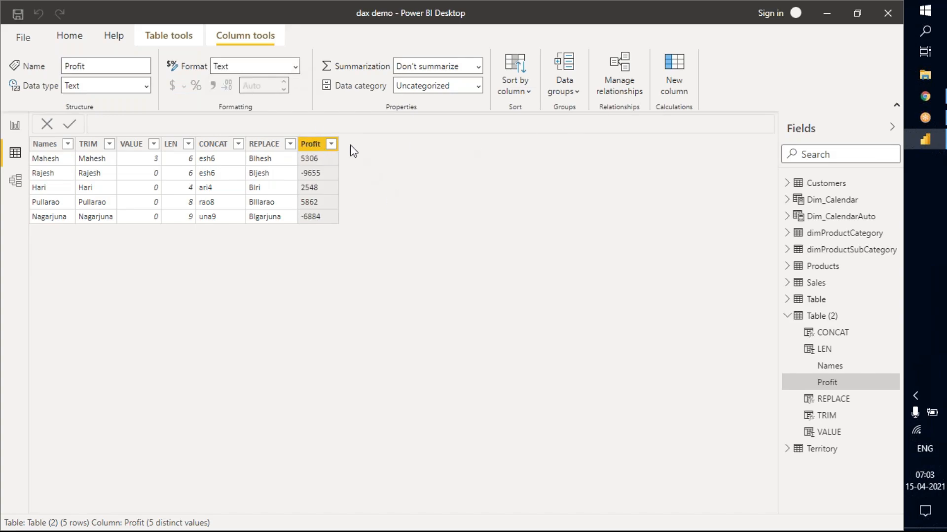
- Open the Power Query Editor, switch back to Power BI Desktop and select the Profit column of Table (2)
{"action": "left_click", "coordinate": [68, 36]}
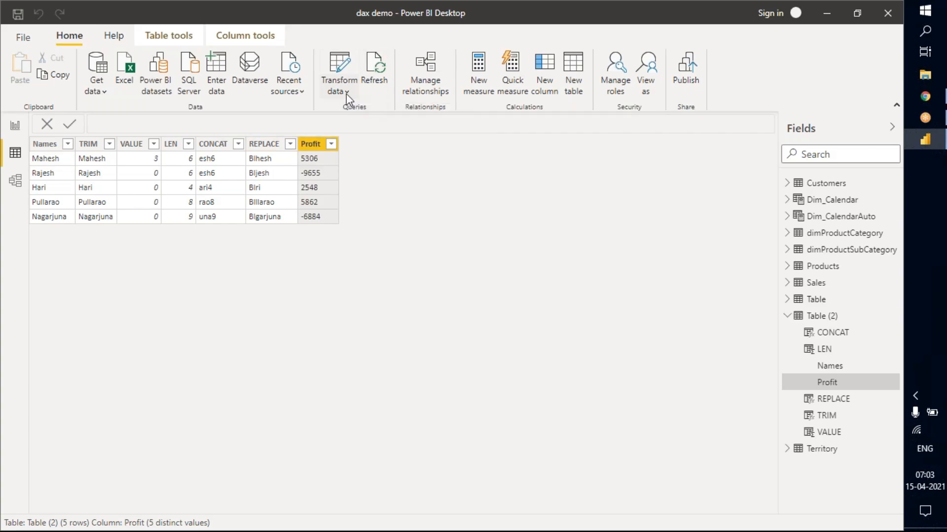
{"action": "left_click", "coordinate": [345, 93]}
{"action": "left_click", "coordinate": [366, 116]}
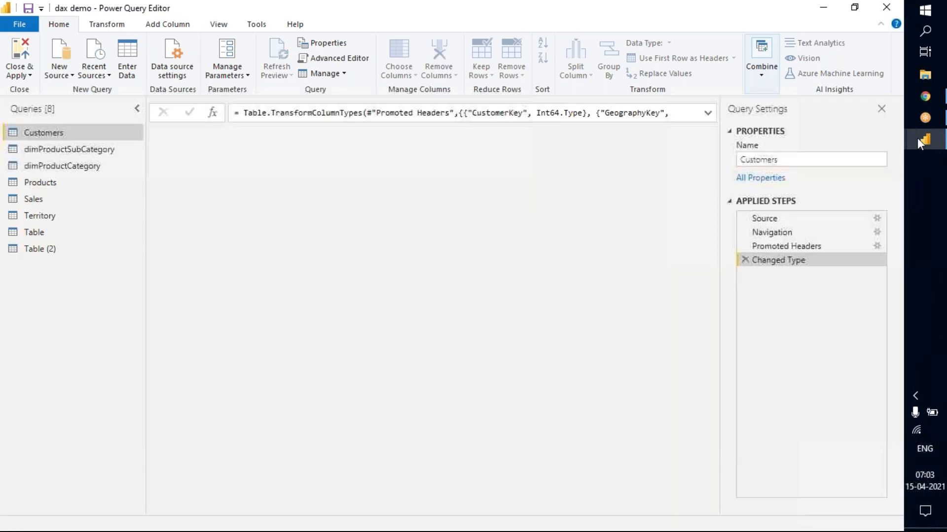
{"action": "mouse_move", "coordinate": [918, 135]}
{"action": "left_click", "coordinate": [818, 108]}
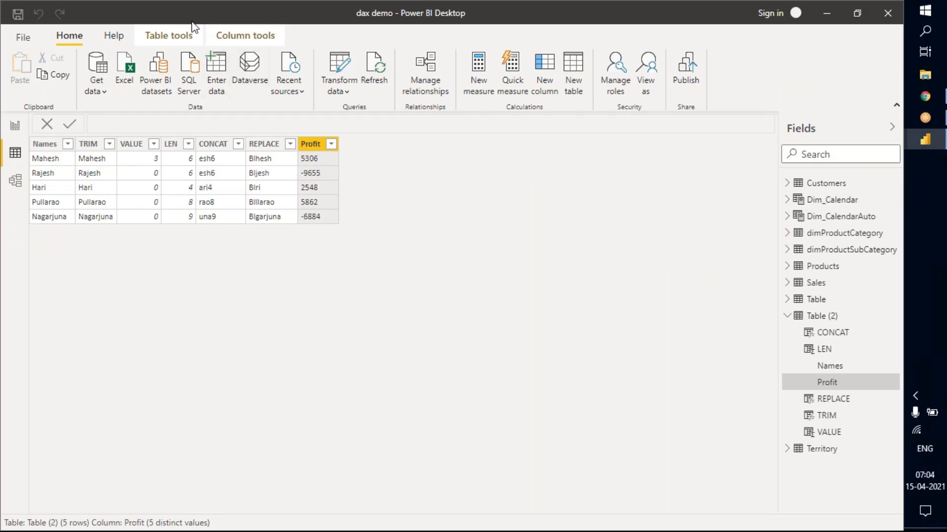
{"action": "left_click", "coordinate": [311, 158]}
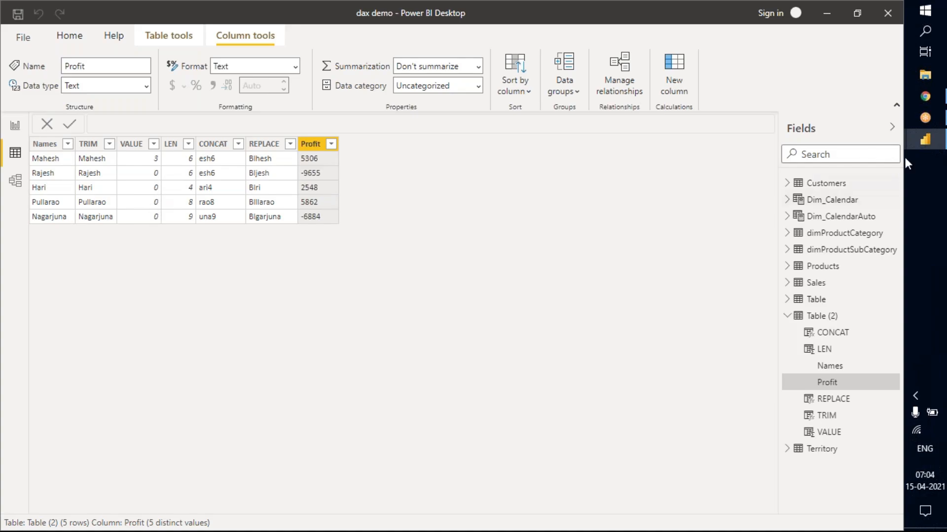
{"action": "mouse_move", "coordinate": [926, 142]}
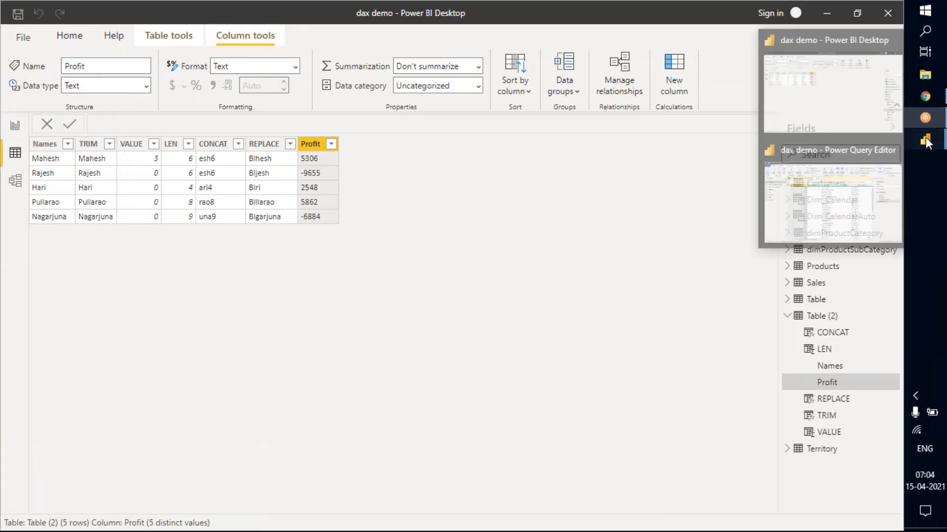
{"action": "mouse_move", "coordinate": [816, 189]}
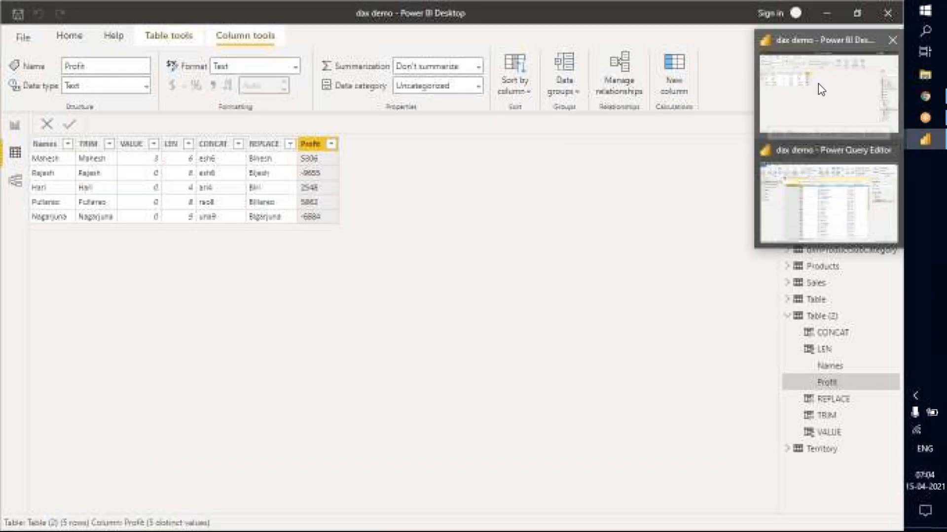
{"action": "left_click", "coordinate": [818, 84]}
- Replace the VALUE column's IF formula with VALUE('Table (2)'[Profit]) to convert the Profit text to numbers
{"action": "left_click", "coordinate": [140, 145]}
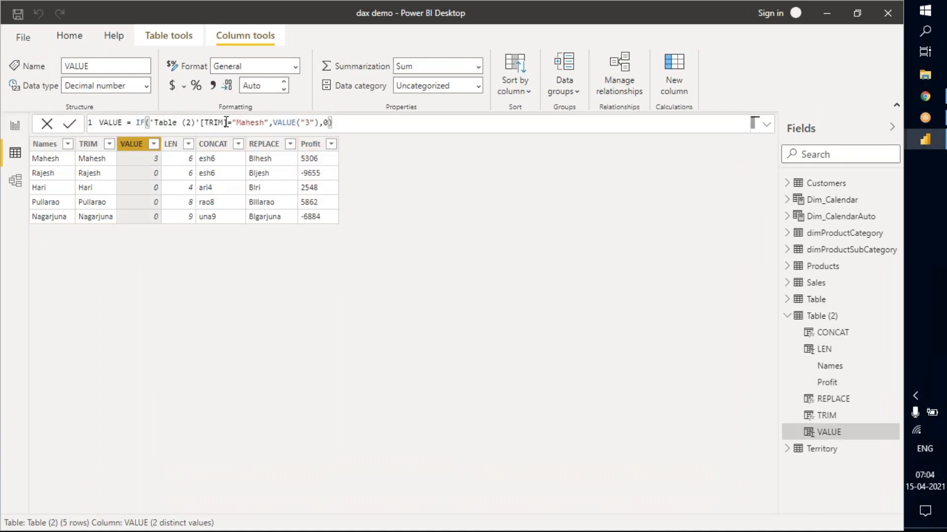
{"action": "left_click", "coordinate": [226, 122]}
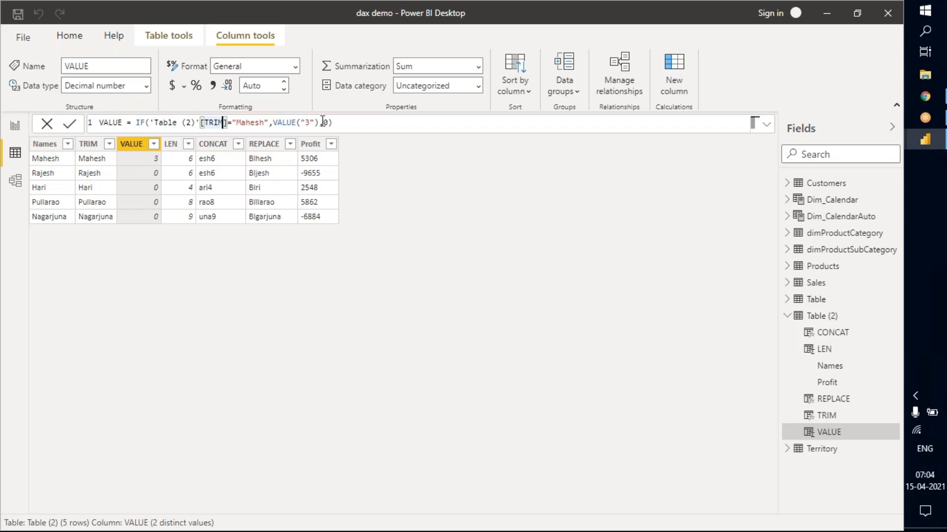
{"action": "left_click_drag", "start_coordinate": [359, 121], "coordinate": [137, 121]}
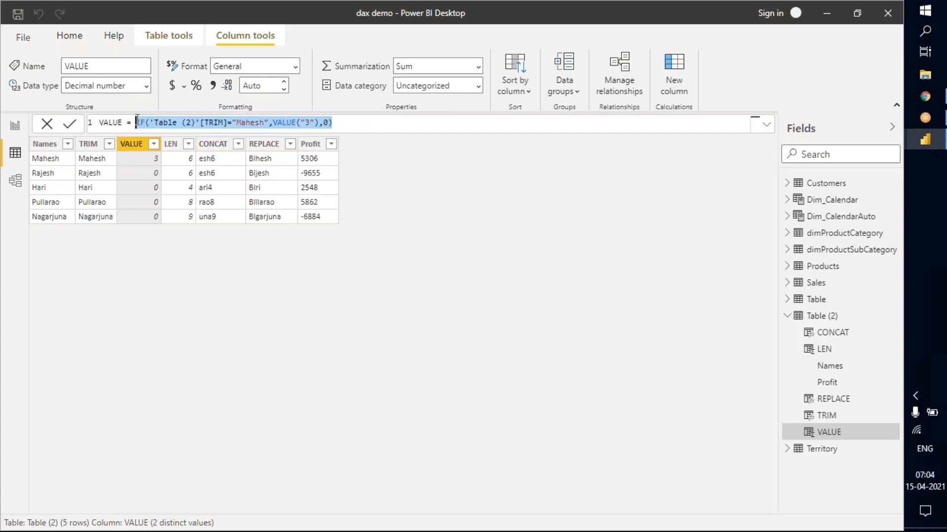
{"action": "key", "text": "BackSpace"}
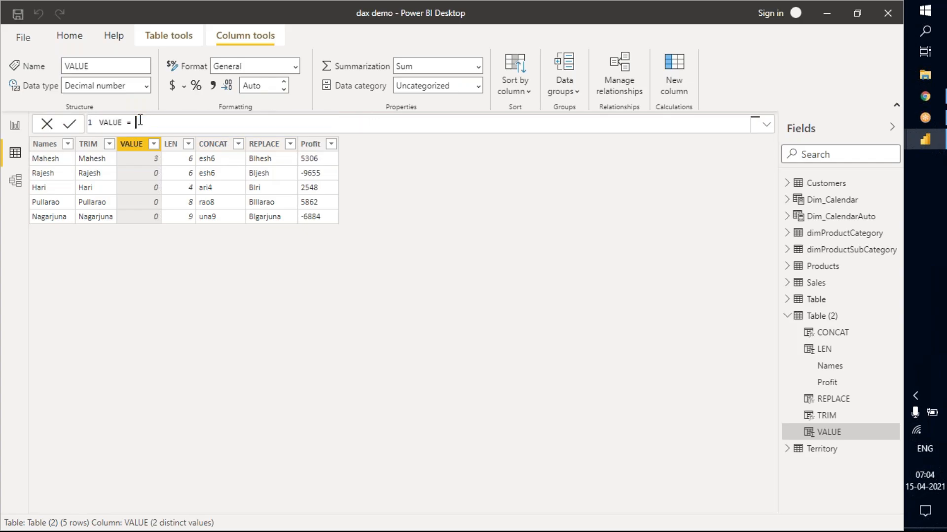
{"action": "type", "text": "VAL"}
{"action": "key", "text": "Tab"}
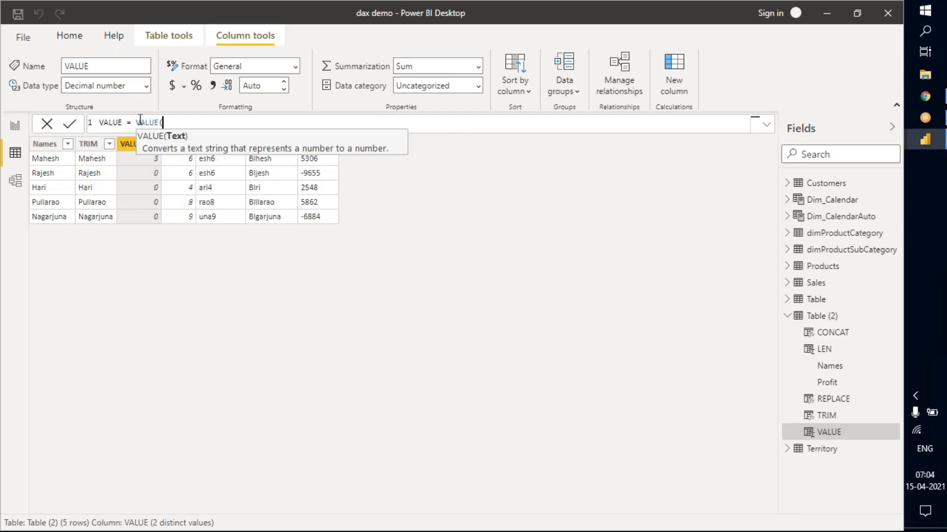
{"action": "type", "text": "PRO"}
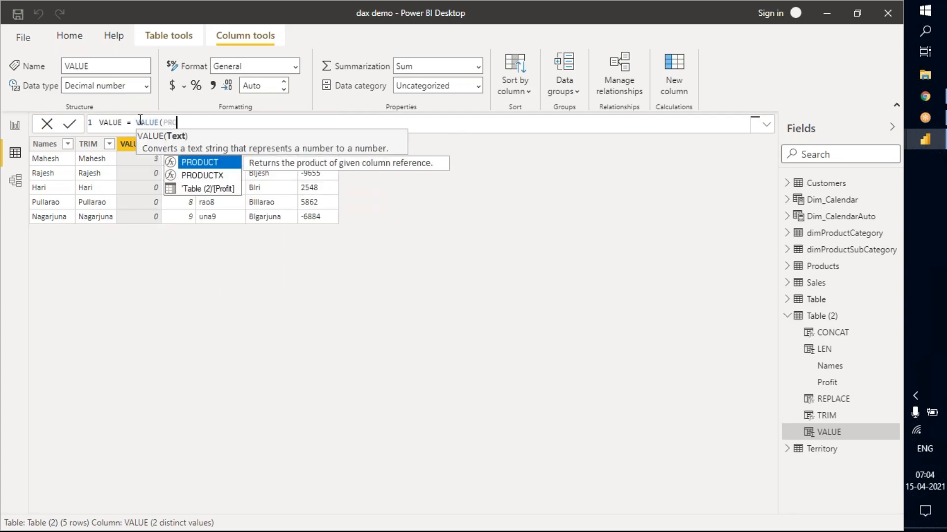
{"action": "key", "text": "Down"}
{"action": "key", "text": "Down"}
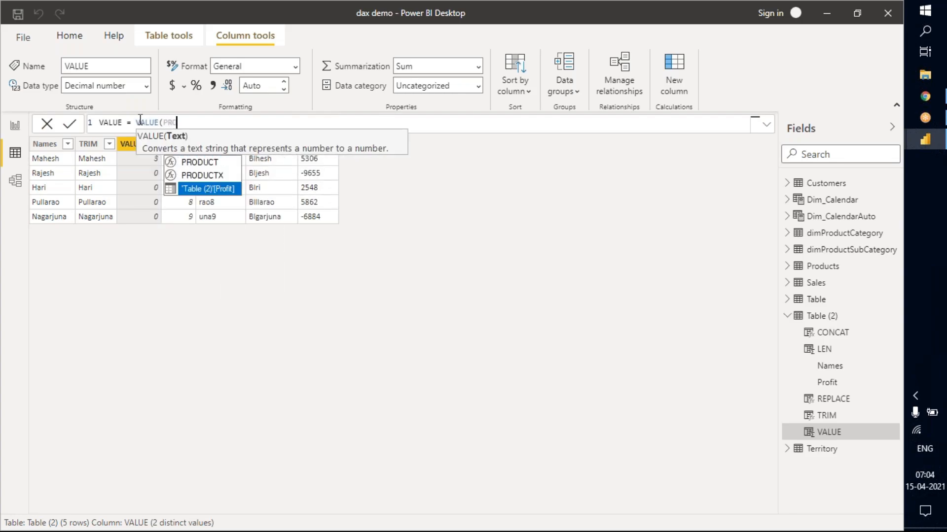
{"action": "key", "text": "Tab"}
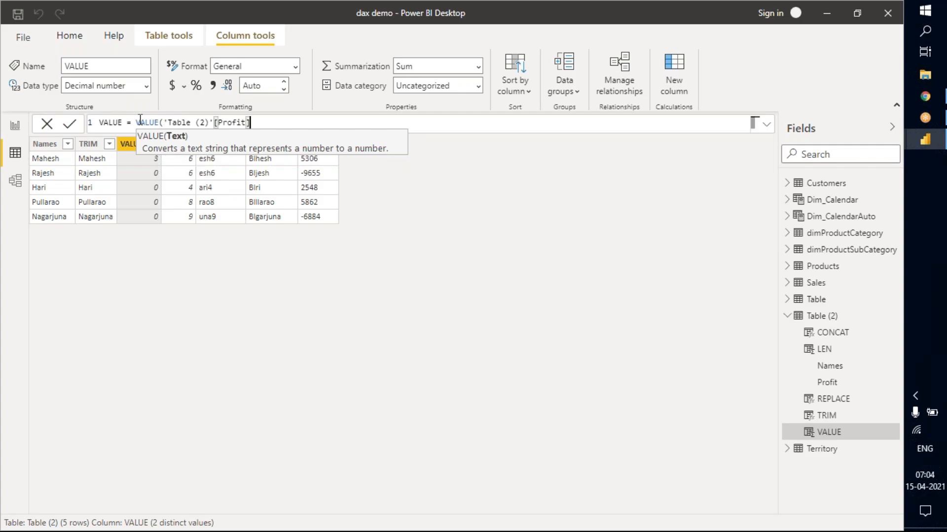
{"action": "left_click", "coordinate": [140, 121]}
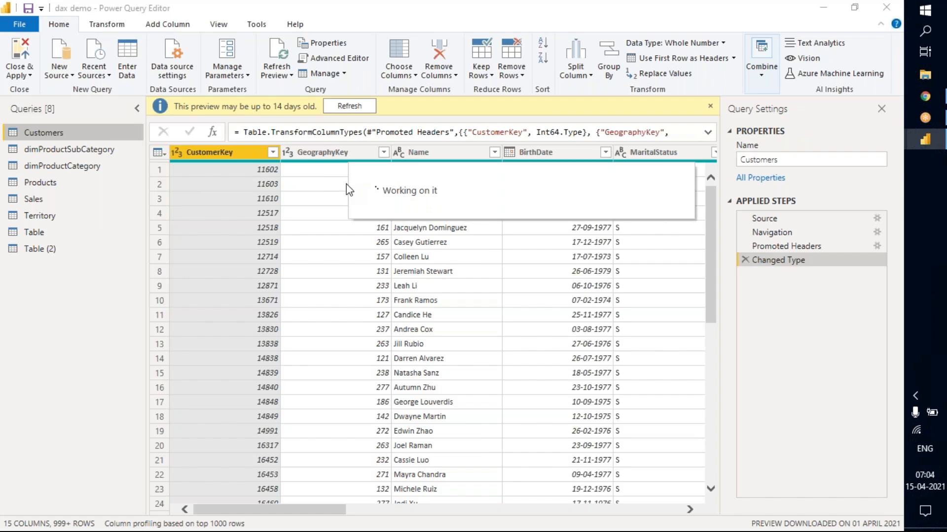
- Switch from the Power Query Editor back to Power BI Desktop and inspect the VALUE column's format options
{"action": "left_click", "coordinate": [937, 143]}
{"action": "left_click", "coordinate": [848, 79]}
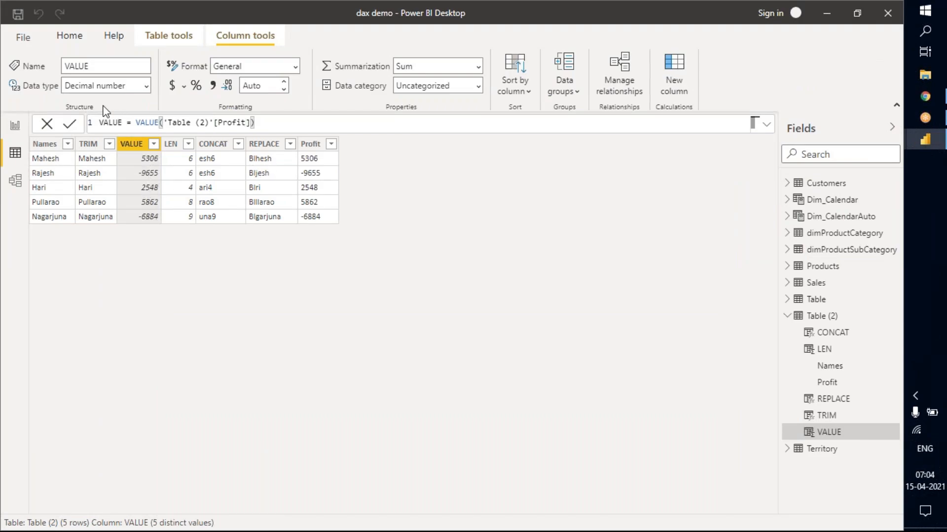
{"action": "left_click", "coordinate": [294, 64]}
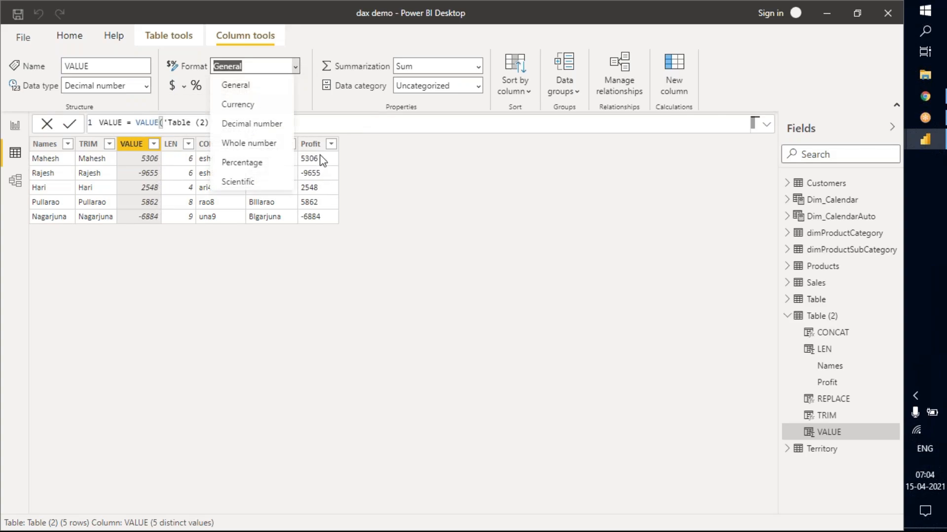
- Close the Power Query Editor window and return to Power BI Desktop
{"action": "mouse_move", "coordinate": [925, 140]}
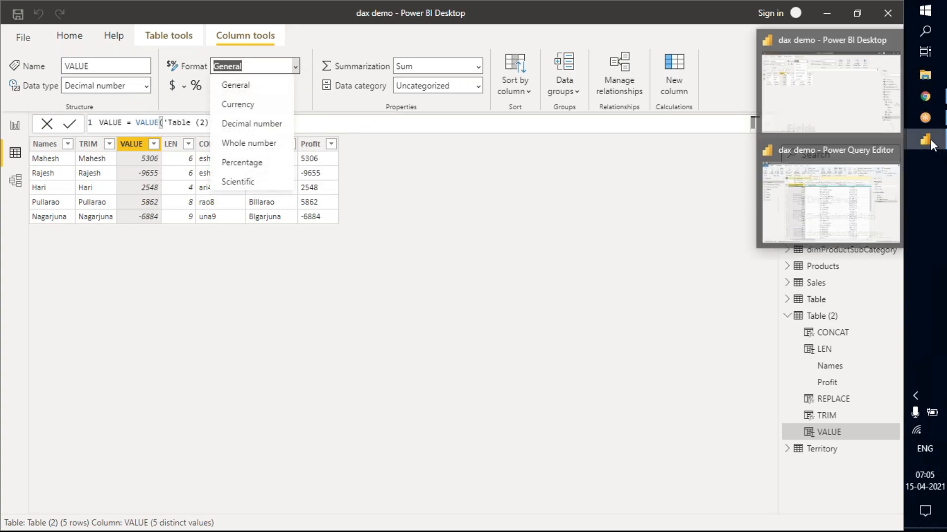
{"action": "mouse_move", "coordinate": [890, 156]}
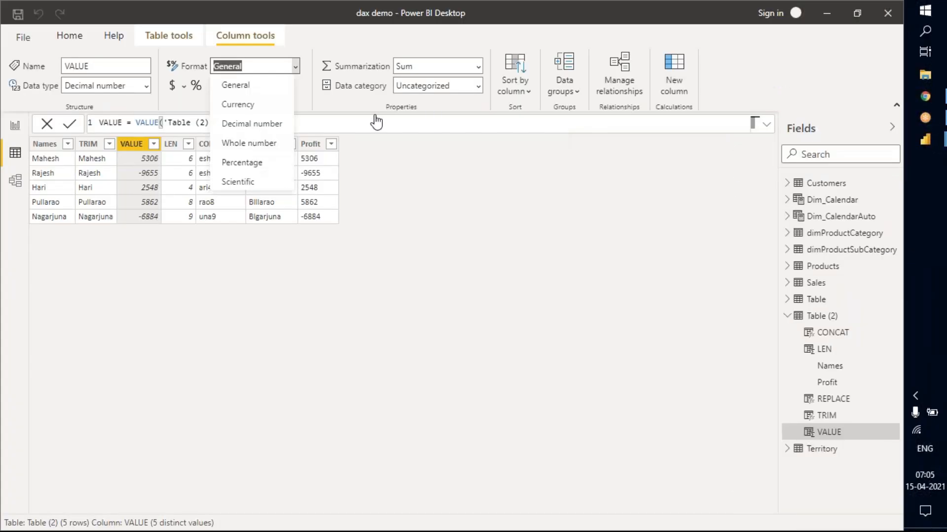
{"action": "left_click", "coordinate": [925, 96]}
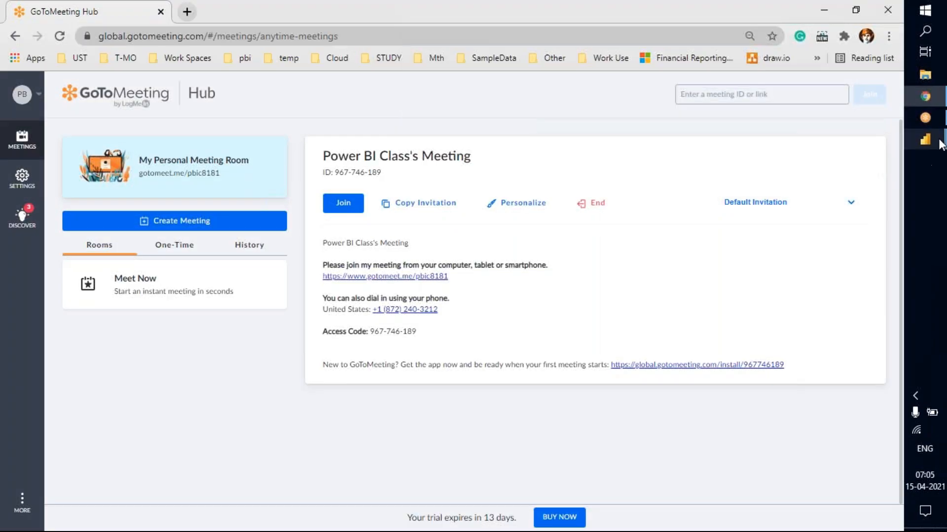
{"action": "mouse_move", "coordinate": [939, 143]}
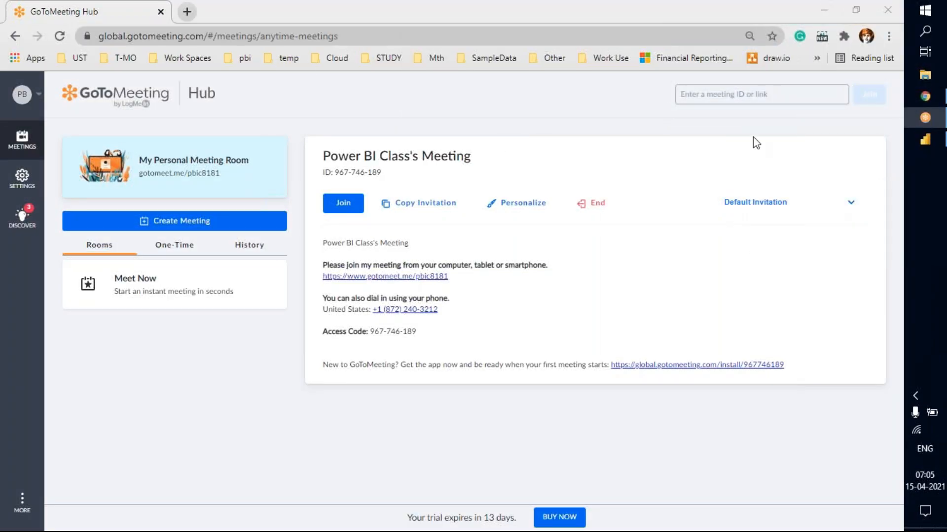
{"action": "left_click", "coordinate": [926, 139]}
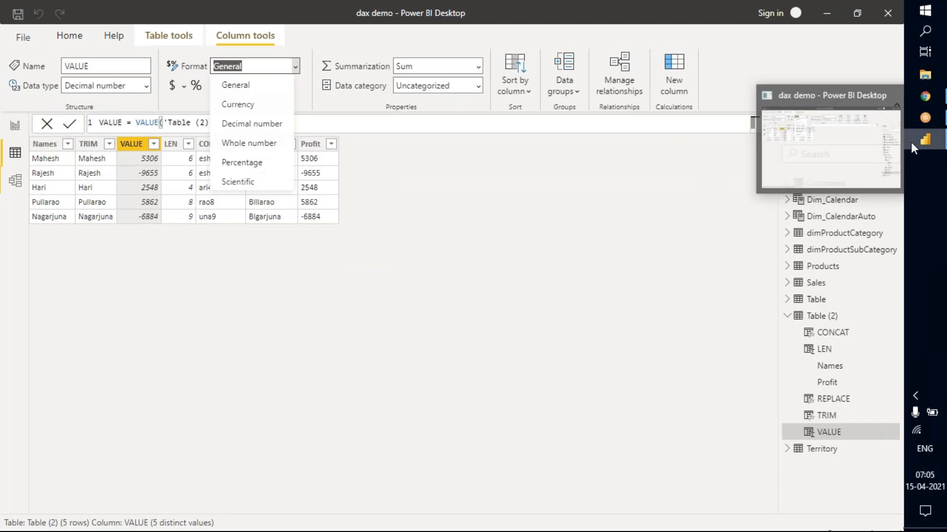
- Set the VALUE column's format to Currency and switch to the report view
{"action": "left_click", "coordinate": [326, 159]}
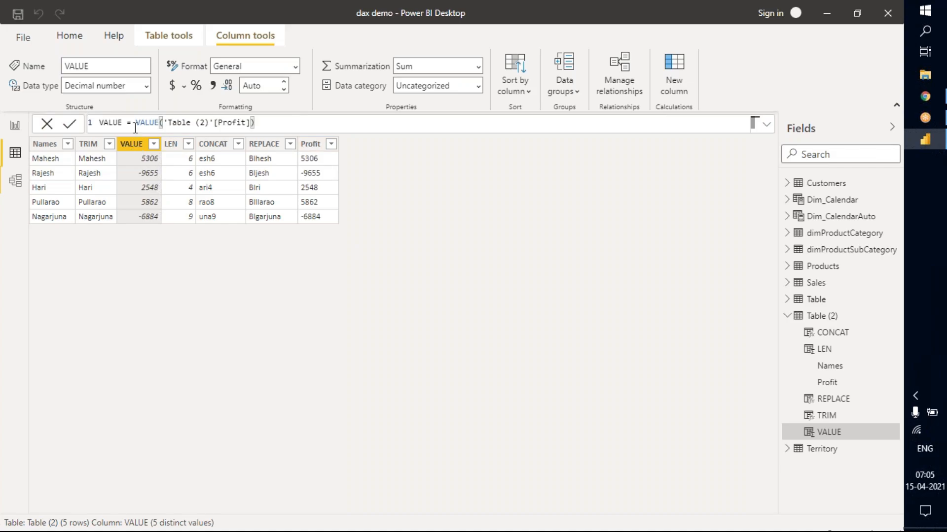
{"action": "left_click_drag", "start_coordinate": [137, 122], "coordinate": [158, 123]}
{"action": "left_click", "coordinate": [295, 66]}
{"action": "key", "text": "Escape"}
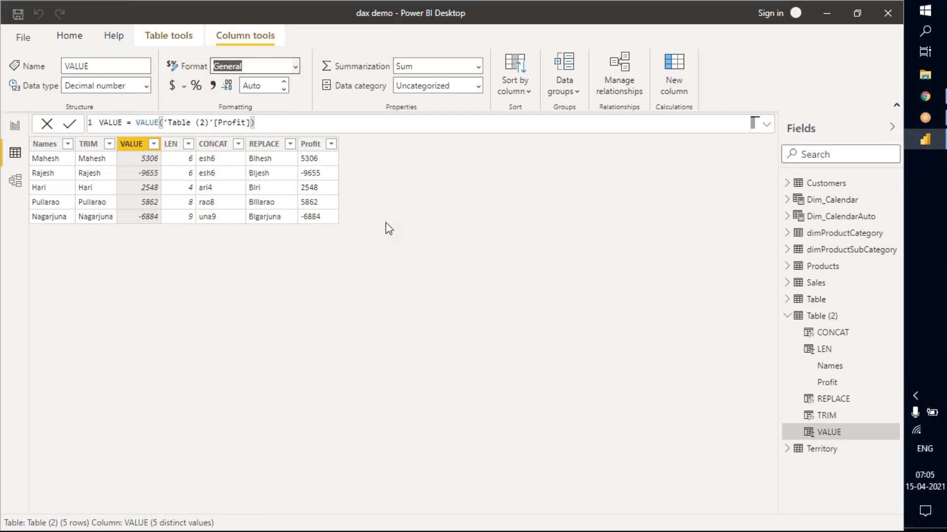
{"action": "key", "text": "Down"}
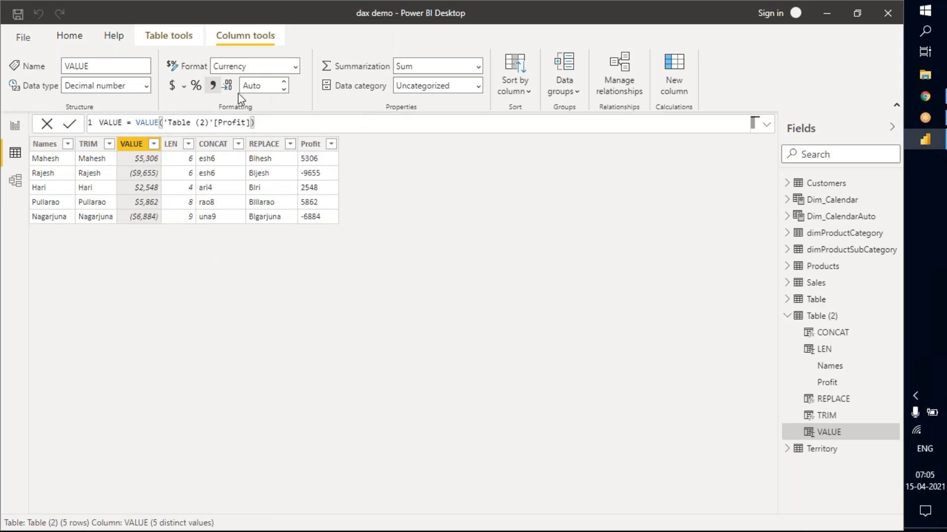
{"action": "left_click", "coordinate": [14, 126]}
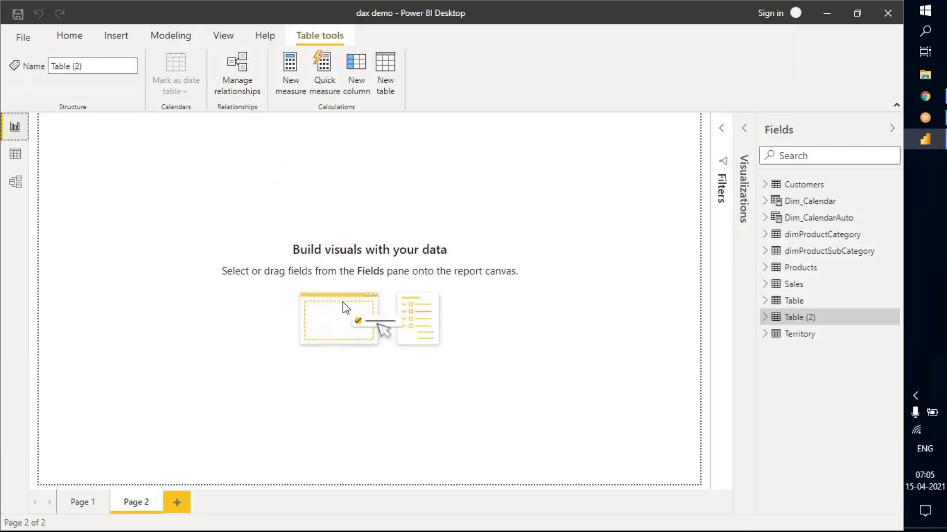
- Switch to Chrome and open the bookmarked page "Huge List of Unicode Character Symbols" from the pbi folder in a new tab
{"action": "left_click", "coordinate": [929, 100]}
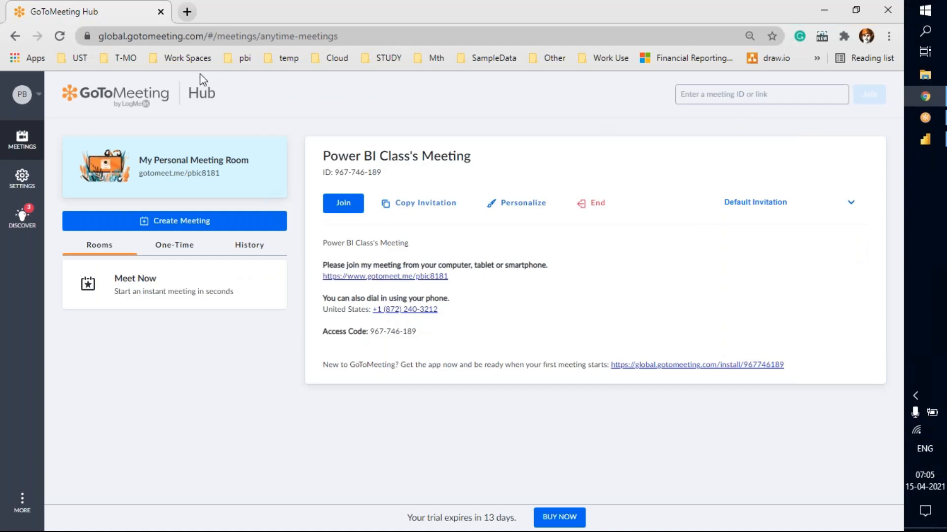
{"action": "left_click", "coordinate": [190, 17]}
{"action": "left_click", "coordinate": [188, 38]}
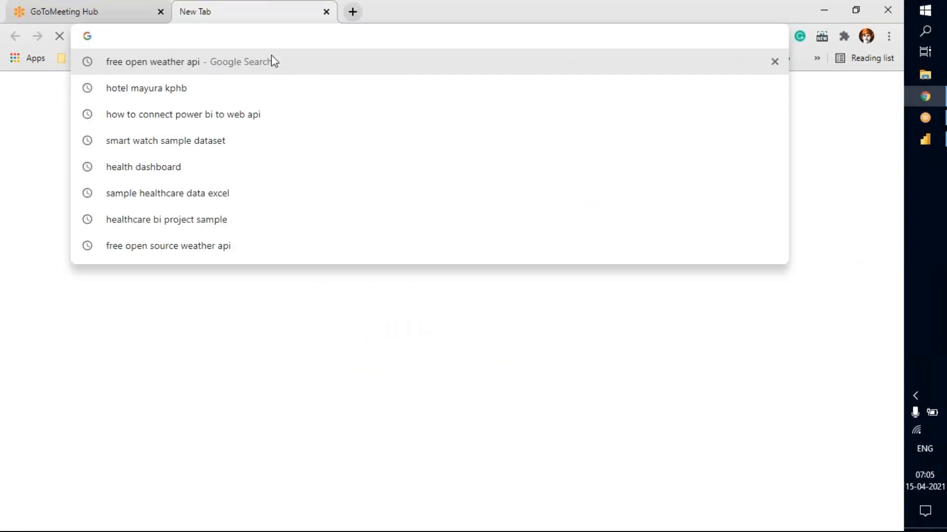
{"action": "left_click", "coordinate": [4, 135]}
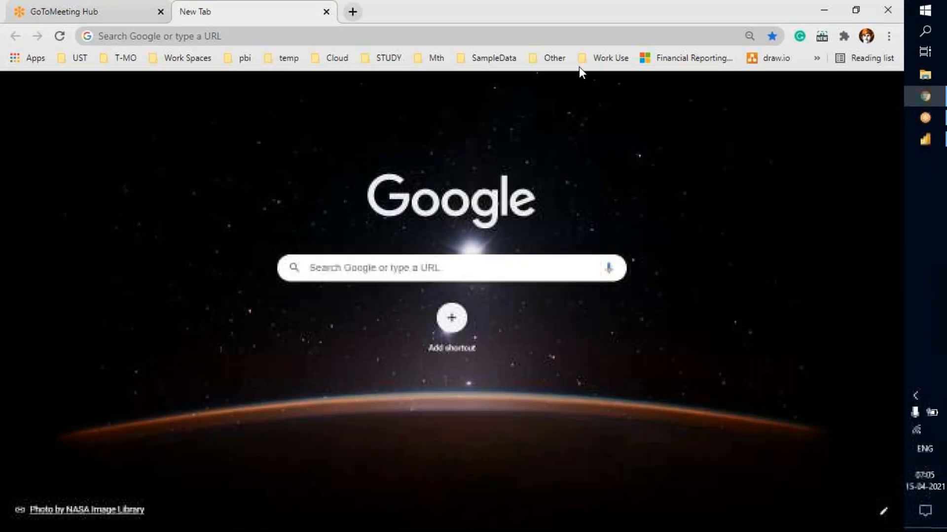
{"action": "left_click", "coordinate": [587, 61]}
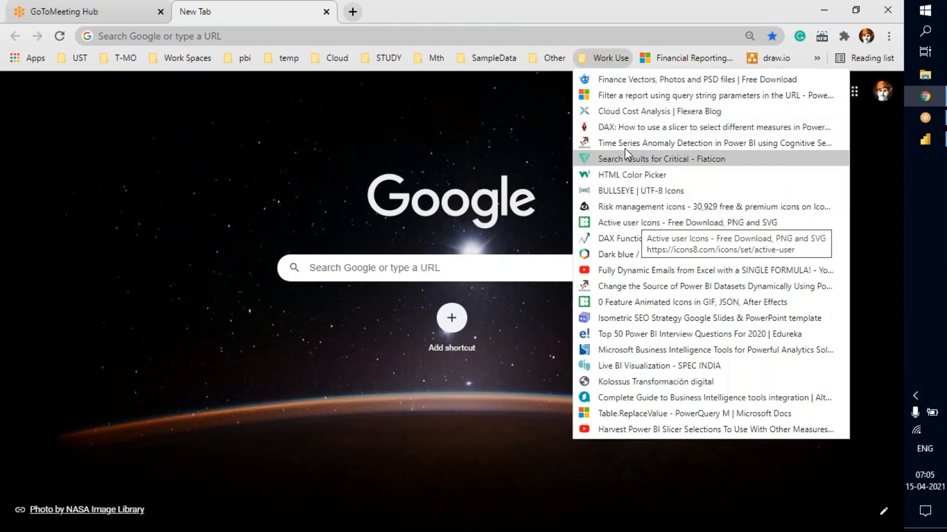
{"action": "left_click", "coordinate": [375, 62]}
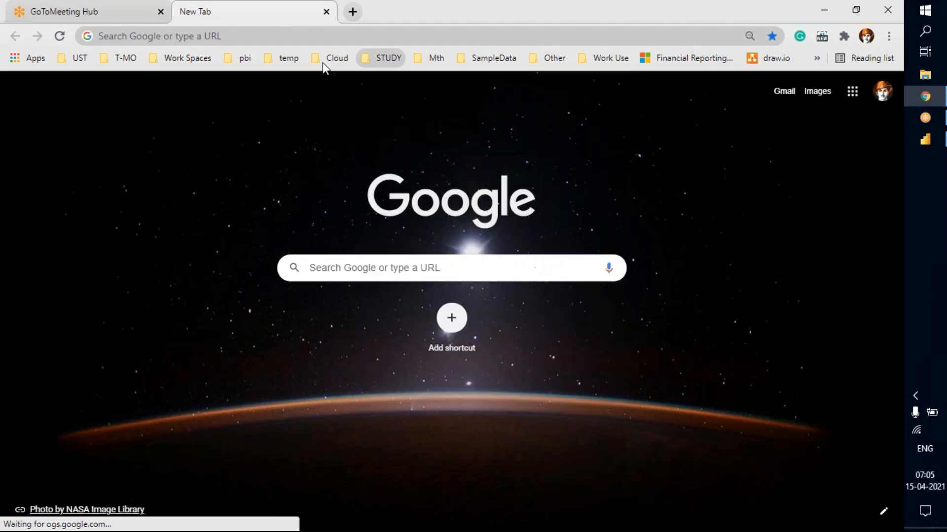
{"action": "left_click", "coordinate": [323, 63]}
{"action": "left_click", "coordinate": [315, 62]}
{"action": "left_click", "coordinate": [286, 59]}
{"action": "mouse_move", "coordinate": [245, 58]}
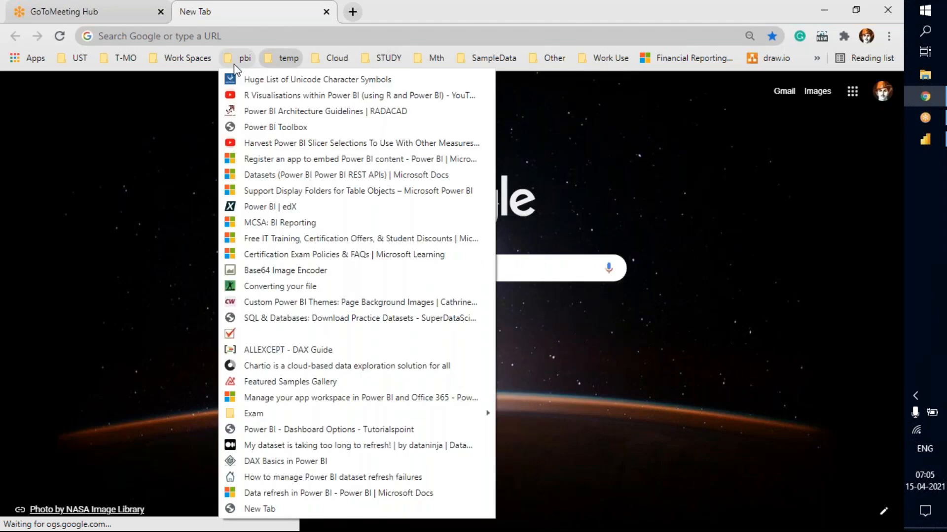
{"action": "left_click", "coordinate": [277, 79]}
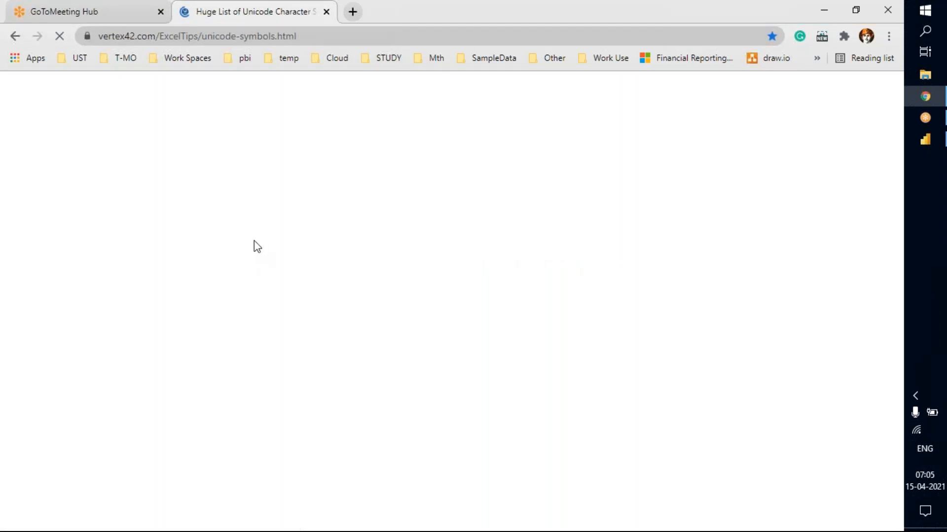
- Browse the Unicode list from the standard 0-255 set through the letterlike, math and technical symbols to the enclosed alphanumerics
{"action": "scroll", "coordinate": [276, 232], "scroll_direction": "down", "scroll_amount": 4}
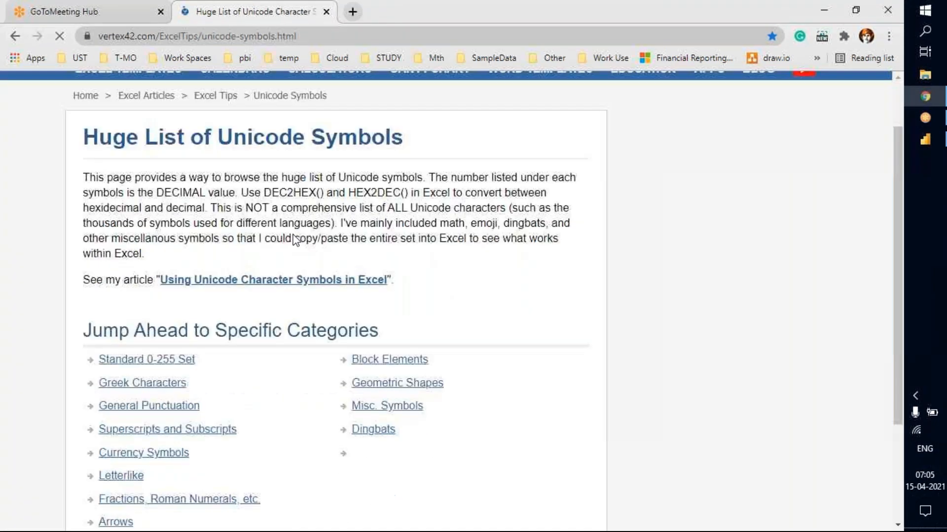
{"action": "scroll", "coordinate": [306, 265], "scroll_direction": "down", "scroll_amount": 15}
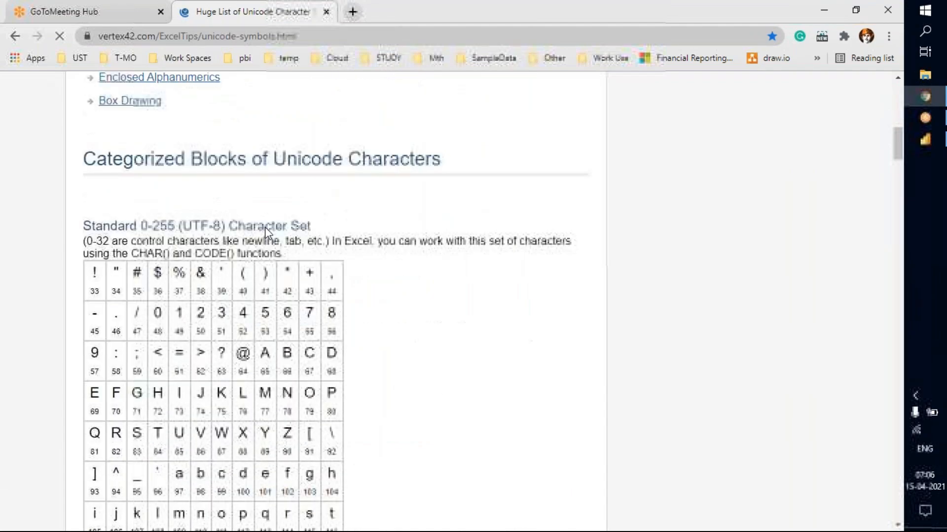
{"action": "scroll", "coordinate": [332, 185], "scroll_direction": "down", "scroll_amount": 20}
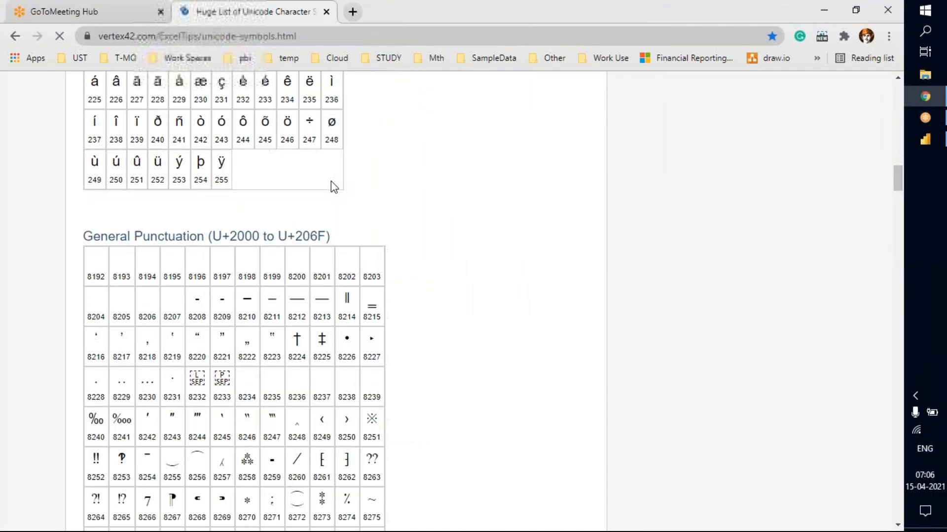
{"action": "scroll", "coordinate": [730, 207], "scroll_direction": "down", "scroll_amount": 6}
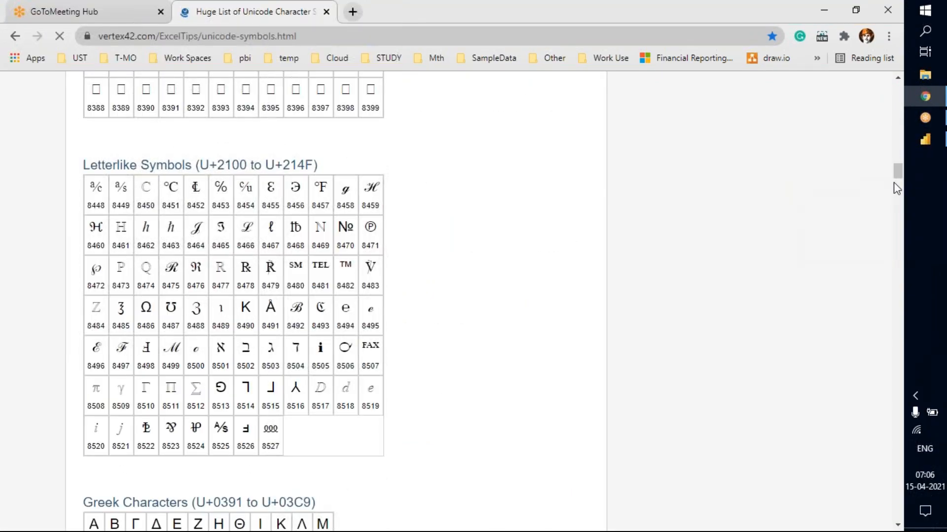
{"action": "left_click_drag", "start_coordinate": [899, 176], "coordinate": [905, 280]}
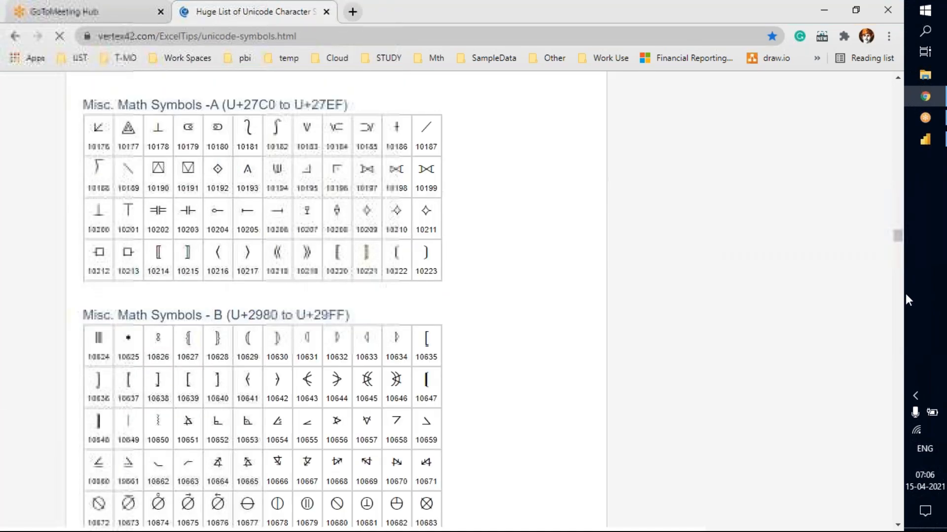
{"action": "left_click_drag", "start_coordinate": [904, 297], "coordinate": [904, 305]}
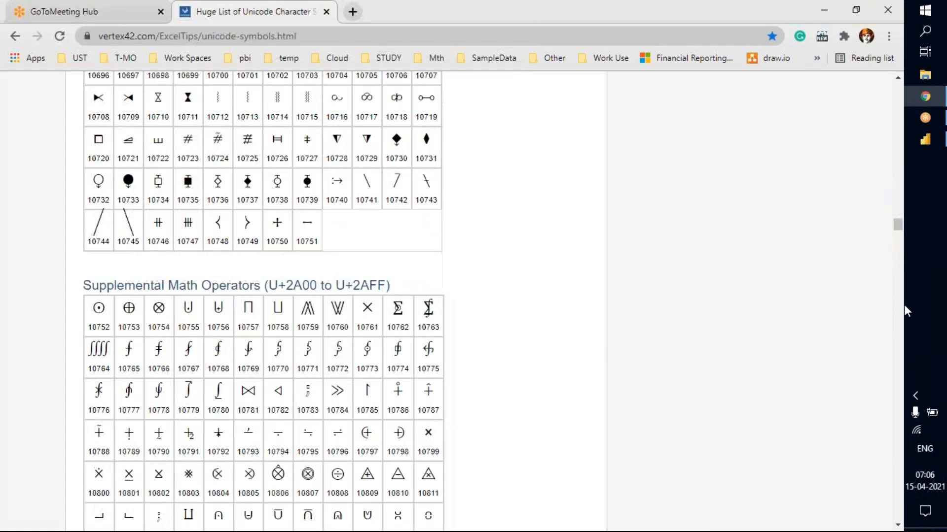
{"action": "scroll", "coordinate": [669, 245], "scroll_direction": "down", "scroll_amount": 20}
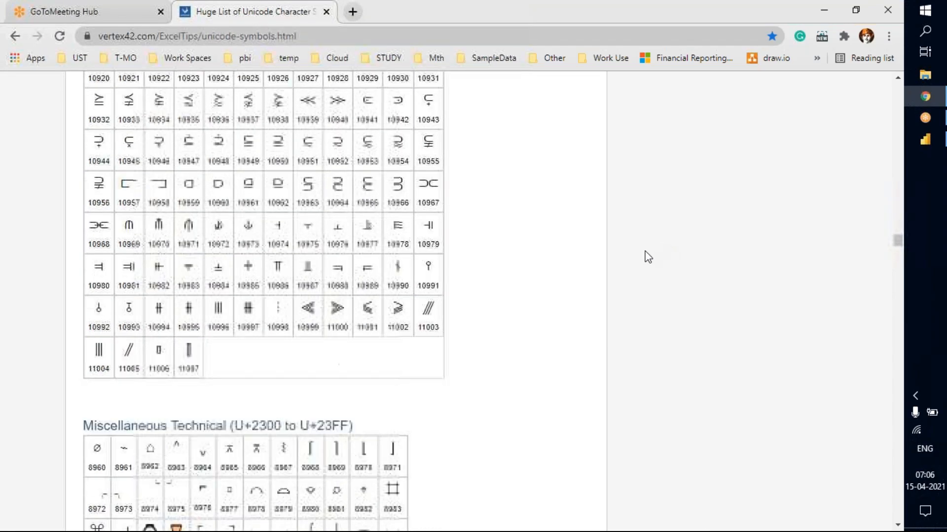
{"action": "scroll", "coordinate": [647, 257], "scroll_direction": "down", "scroll_amount": 11}
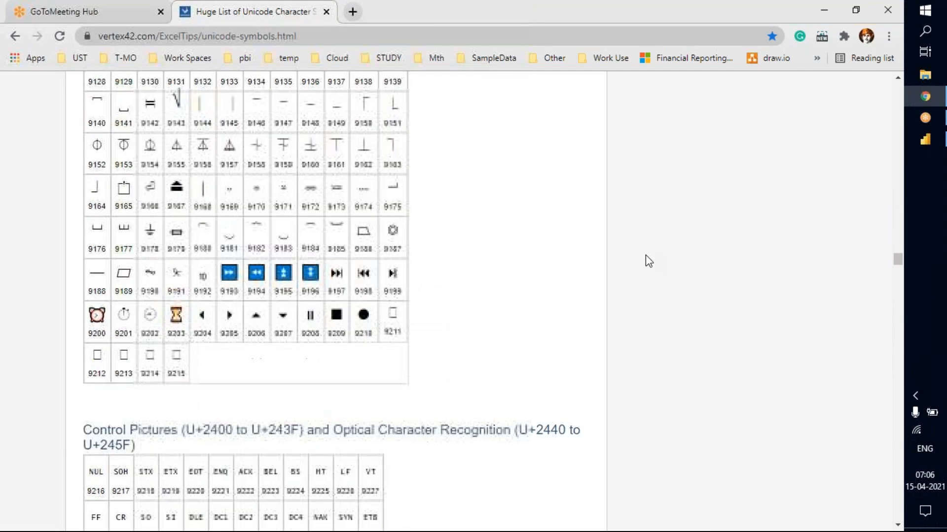
{"action": "scroll", "coordinate": [647, 257], "scroll_direction": "down", "scroll_amount": 6}
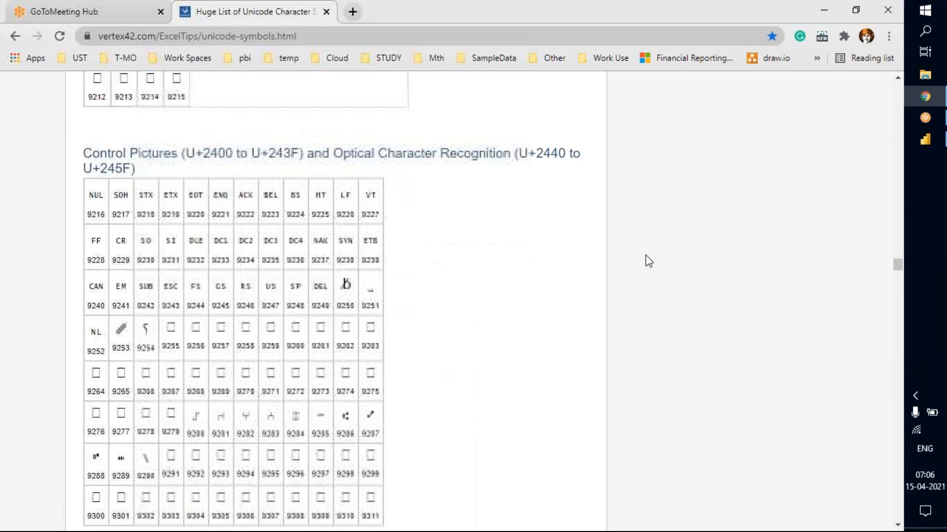
{"action": "scroll", "coordinate": [648, 258], "scroll_direction": "down", "scroll_amount": 5}
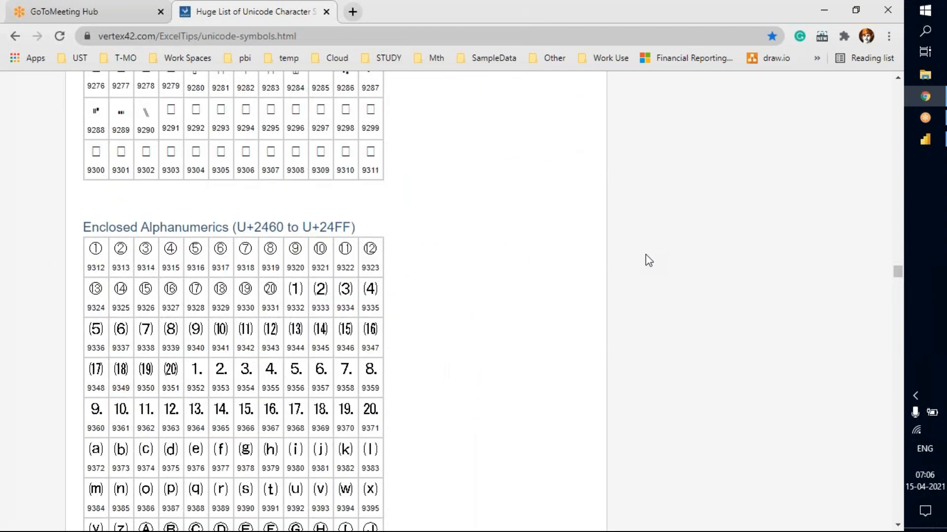
- Examine the Unicode tables from the technical symbols and control pictures through block elements to Geometric Shapes Extended
{"action": "scroll", "coordinate": [647, 257], "scroll_direction": "up", "scroll_amount": 5}
{"action": "scroll", "coordinate": [646, 253], "scroll_direction": "up", "scroll_amount": 5}
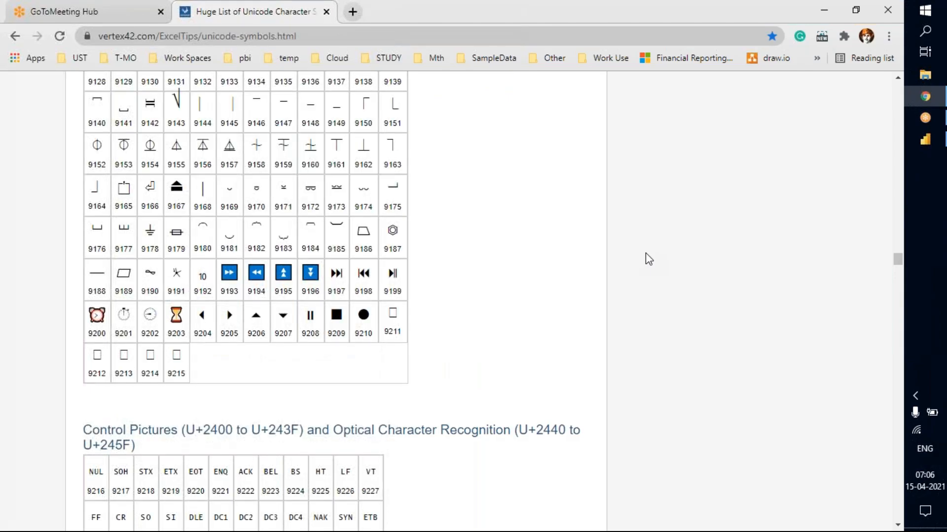
{"action": "scroll", "coordinate": [645, 254], "scroll_direction": "up", "scroll_amount": 3}
{"action": "scroll", "coordinate": [645, 253], "scroll_direction": "down", "scroll_amount": 10}
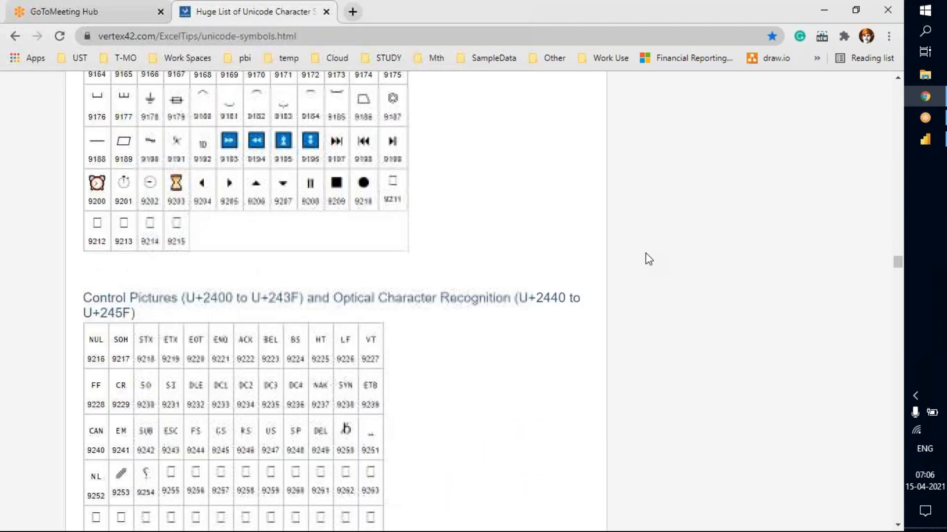
{"action": "scroll", "coordinate": [648, 260], "scroll_direction": "down", "scroll_amount": 20}
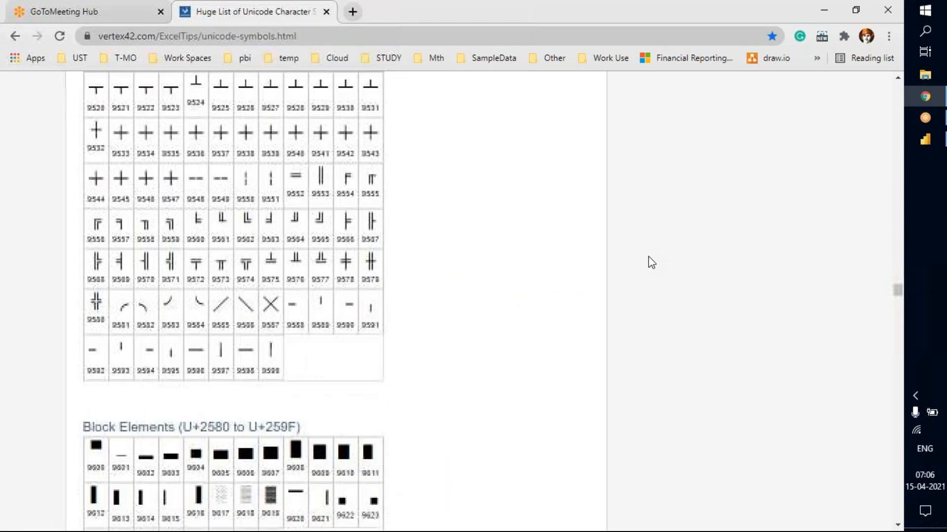
{"action": "scroll", "coordinate": [653, 262], "scroll_direction": "down", "scroll_amount": 10}
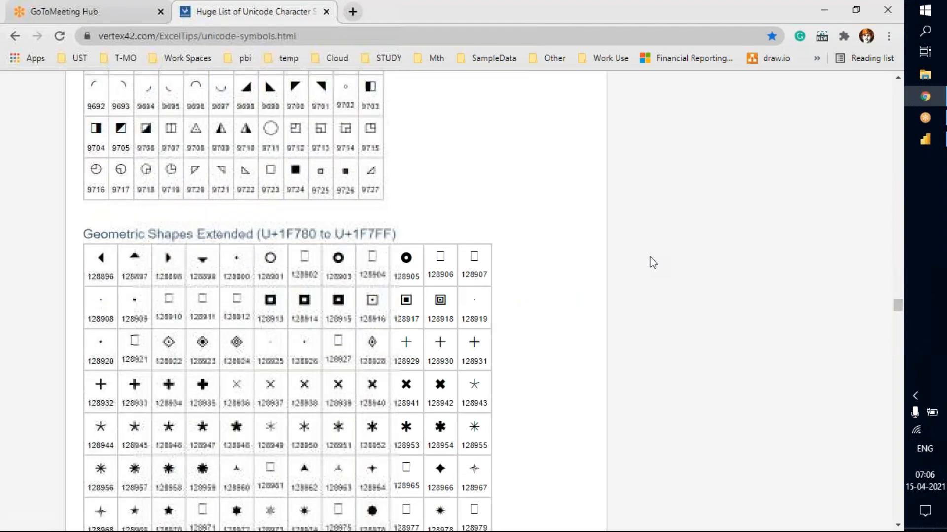
{"action": "scroll", "coordinate": [653, 263], "scroll_direction": "down", "scroll_amount": 8}
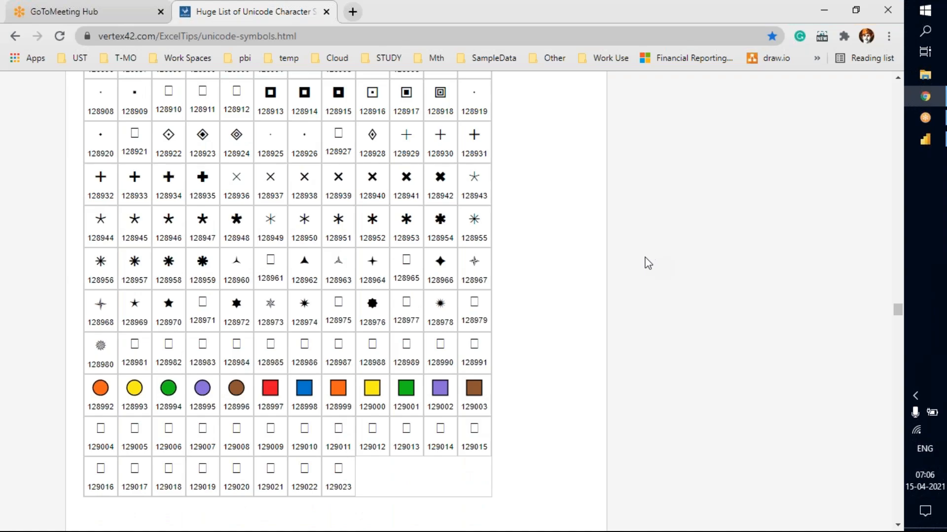
{"action": "scroll", "coordinate": [611, 257], "scroll_direction": "up", "scroll_amount": 5}
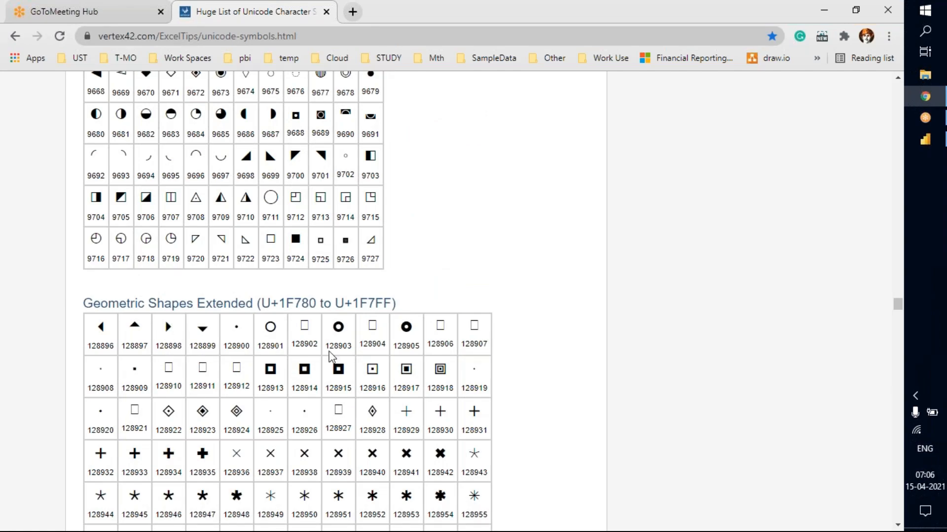
- Examine the Miscellaneous Symbols codes and compare them with the stars and coloured shapes in Geometric Shapes Extended
{"action": "scroll", "coordinate": [678, 319], "scroll_direction": "down", "scroll_amount": 10}
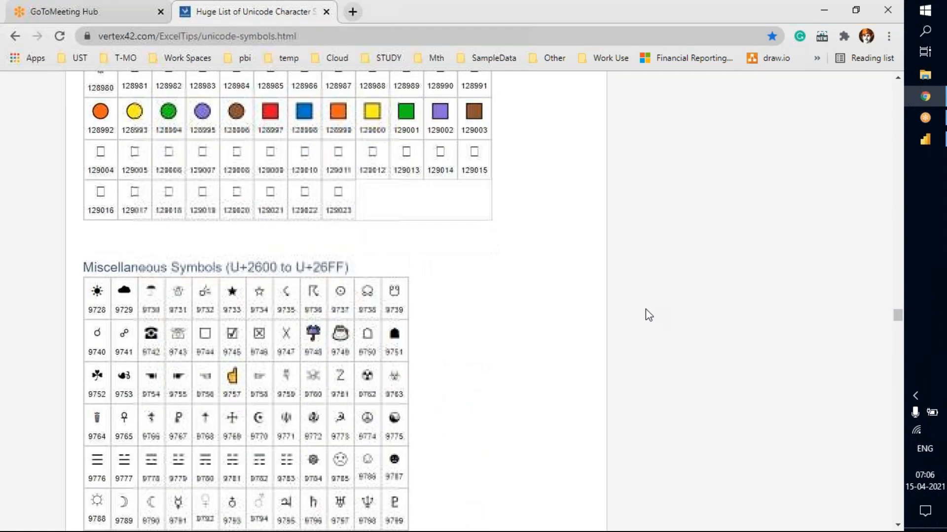
{"action": "scroll", "coordinate": [646, 310], "scroll_direction": "down", "scroll_amount": 4}
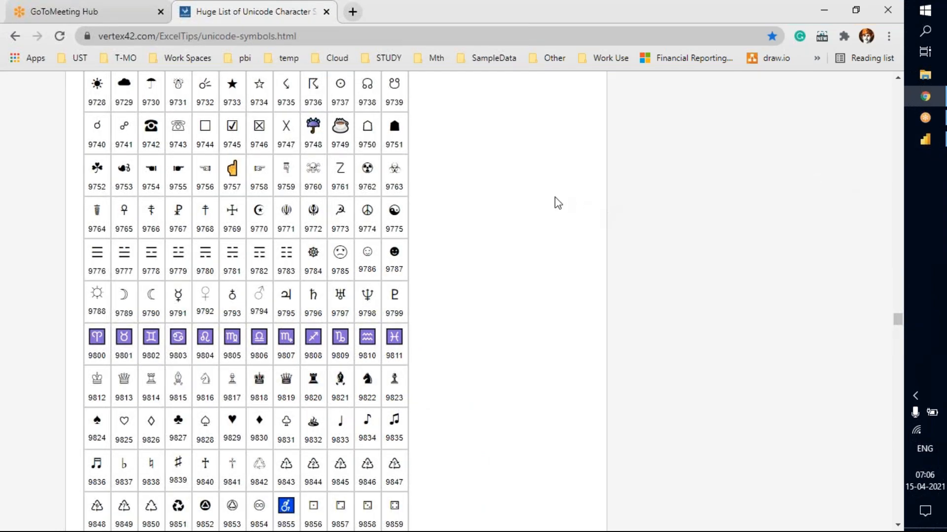
{"action": "scroll", "coordinate": [552, 204], "scroll_direction": "down", "scroll_amount": 5}
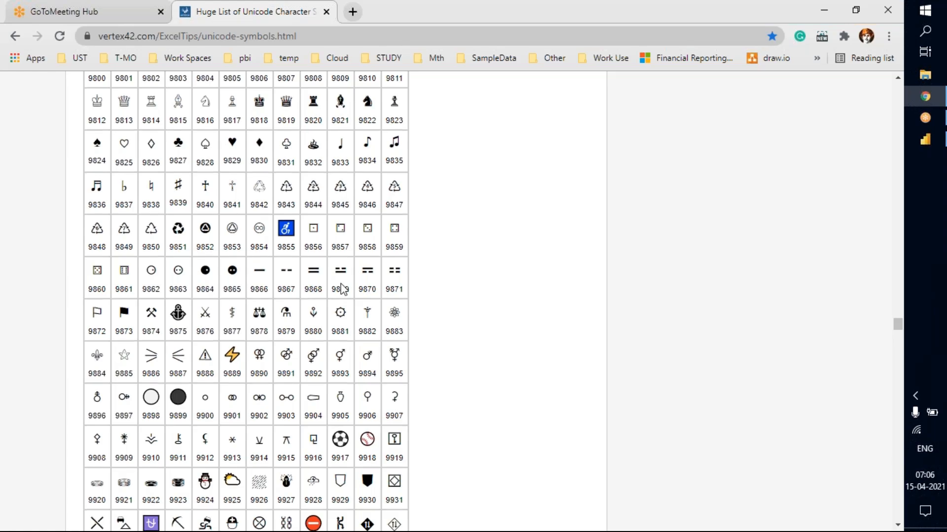
{"action": "scroll", "coordinate": [370, 279], "scroll_direction": "up", "scroll_amount": 8}
{"action": "scroll", "coordinate": [364, 277], "scroll_direction": "up", "scroll_amount": 3}
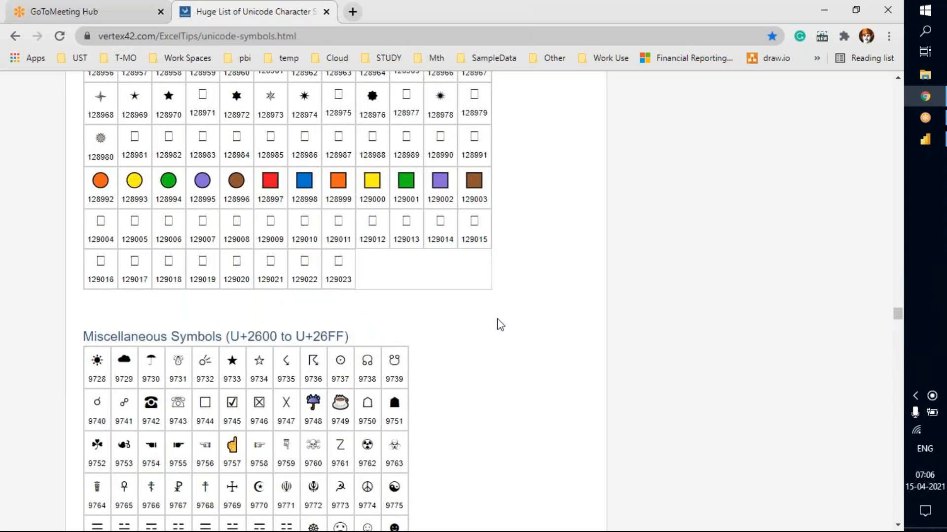
{"action": "scroll", "coordinate": [444, 334], "scroll_direction": "up", "scroll_amount": 3}
{"action": "scroll", "coordinate": [527, 306], "scroll_direction": "up", "scroll_amount": 2}
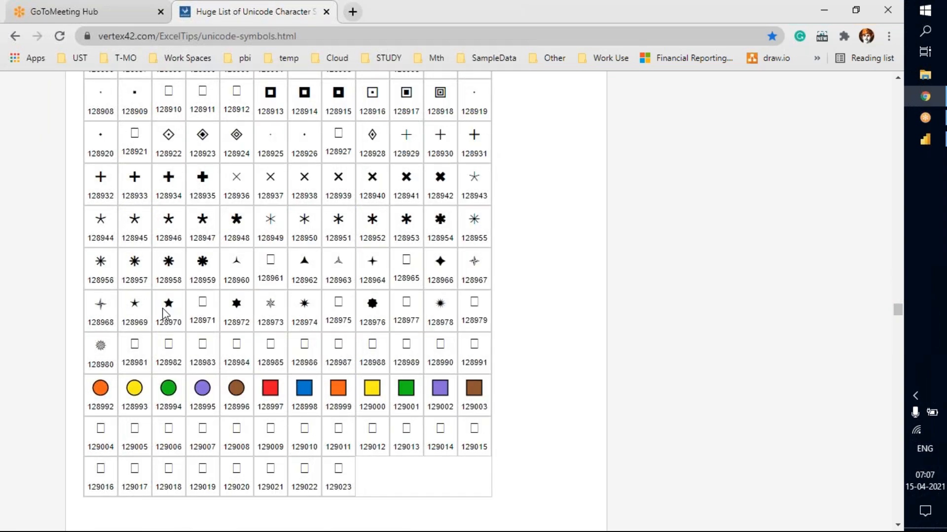
{"action": "scroll", "coordinate": [550, 260], "scroll_direction": "up", "scroll_amount": 3}
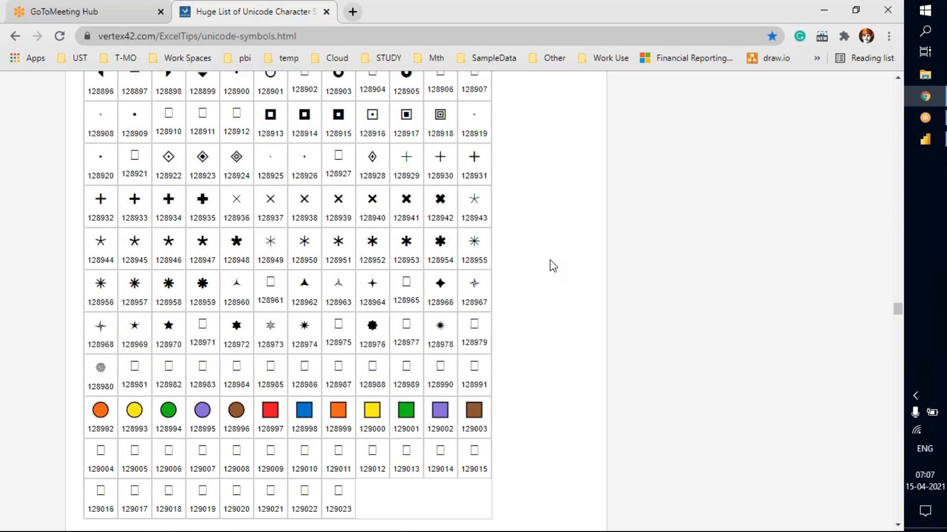
- Examine the Dingbats, Braille Patterns and arrow tables down to the triangle symbols just before Musical Symbols
{"action": "scroll", "coordinate": [558, 267], "scroll_direction": "down", "scroll_amount": 15}
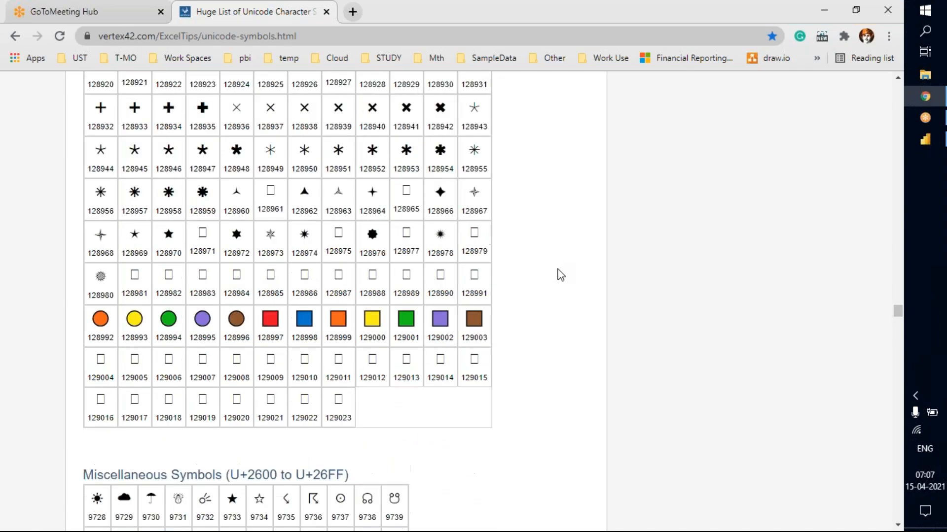
{"action": "scroll", "coordinate": [539, 279], "scroll_direction": "down", "scroll_amount": 5}
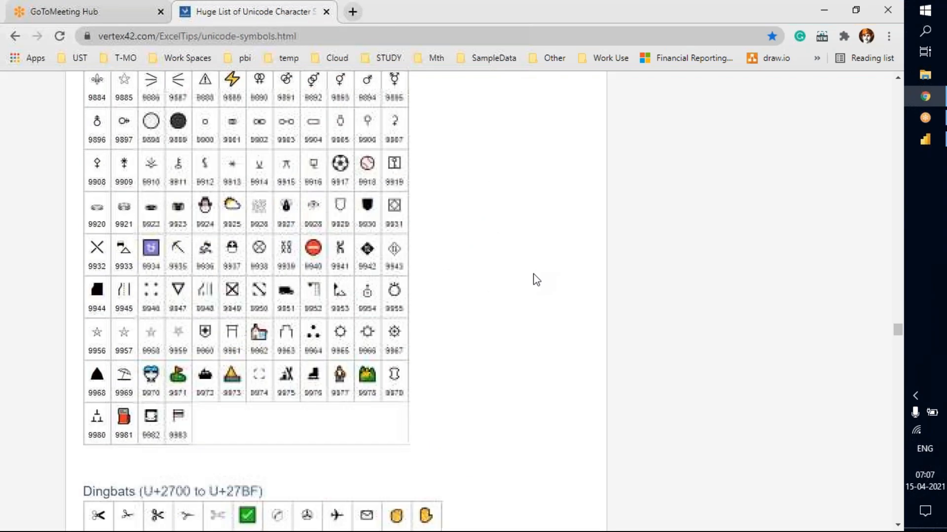
{"action": "scroll", "coordinate": [538, 280], "scroll_direction": "down", "scroll_amount": 4}
{"action": "scroll", "coordinate": [538, 283], "scroll_direction": "down", "scroll_amount": 4}
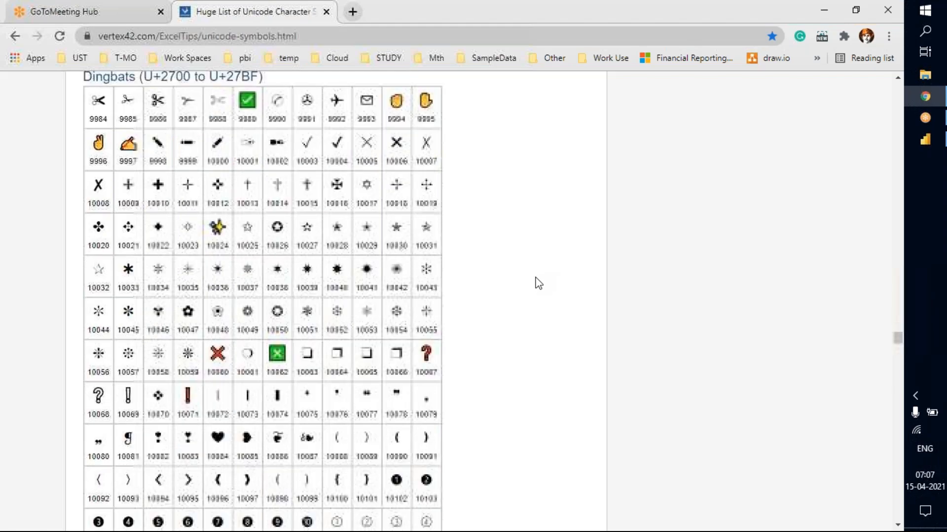
{"action": "scroll", "coordinate": [538, 283], "scroll_direction": "down", "scroll_amount": 3}
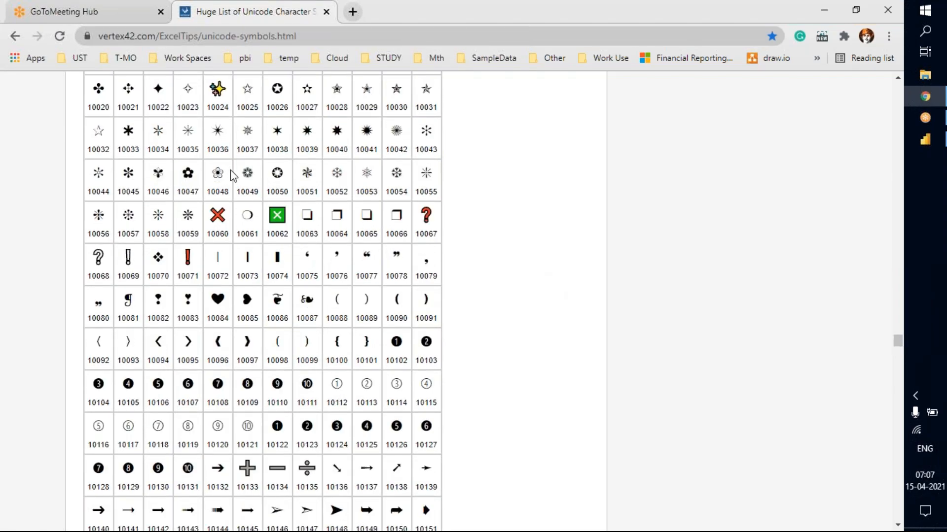
{"action": "scroll", "coordinate": [307, 239], "scroll_direction": "up", "scroll_amount": 4}
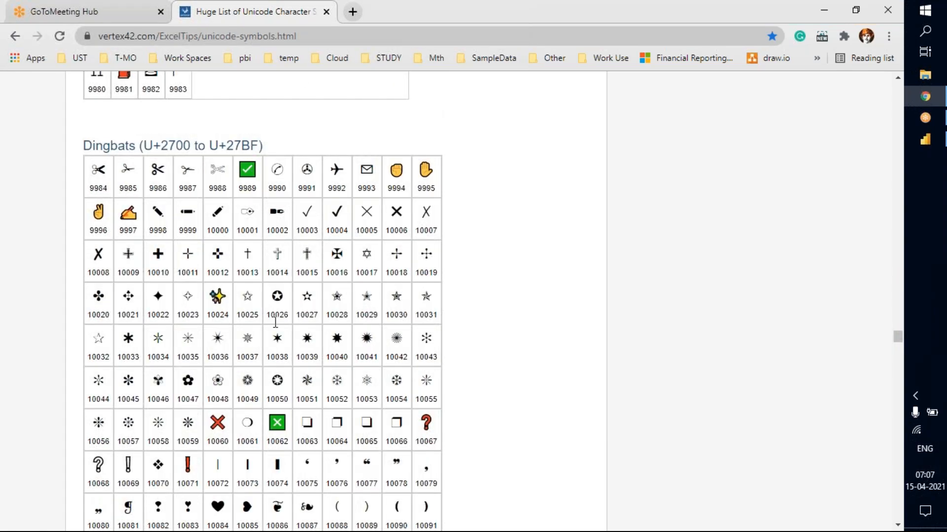
{"action": "scroll", "coordinate": [499, 232], "scroll_direction": "down", "scroll_amount": 1}
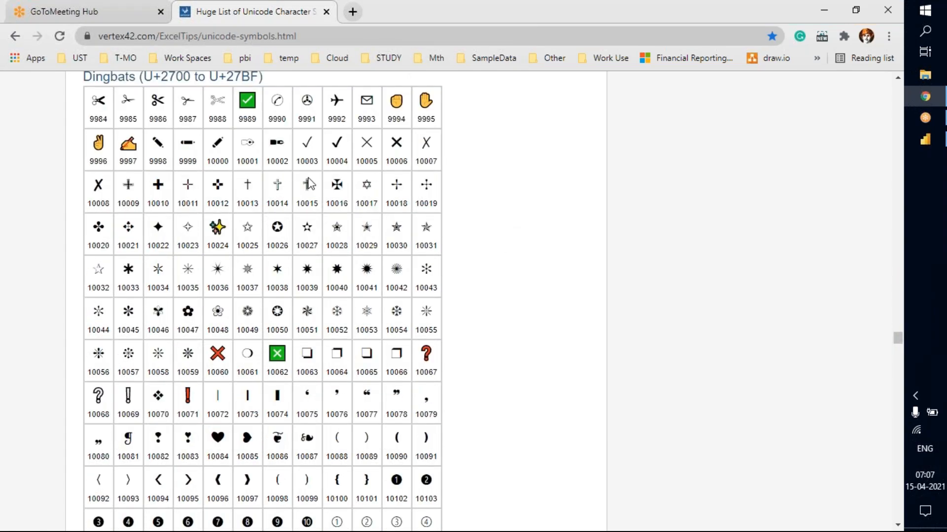
{"action": "scroll", "coordinate": [309, 184], "scroll_direction": "down", "scroll_amount": 13}
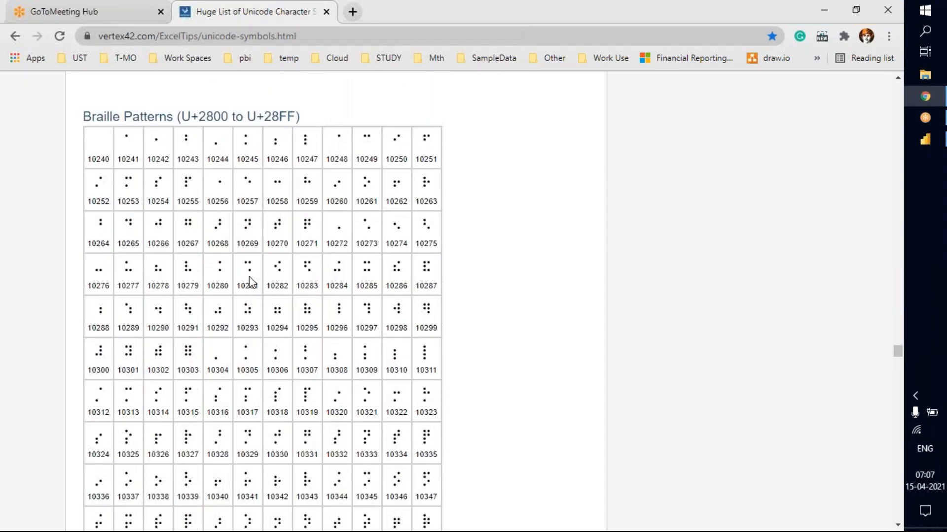
{"action": "scroll", "coordinate": [250, 281], "scroll_direction": "down", "scroll_amount": 20}
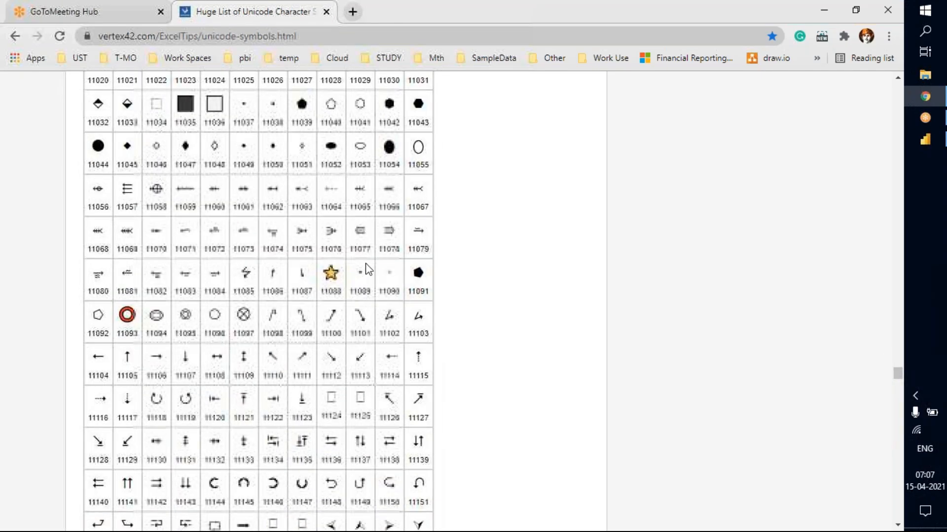
{"action": "scroll", "coordinate": [613, 261], "scroll_direction": "down", "scroll_amount": 1}
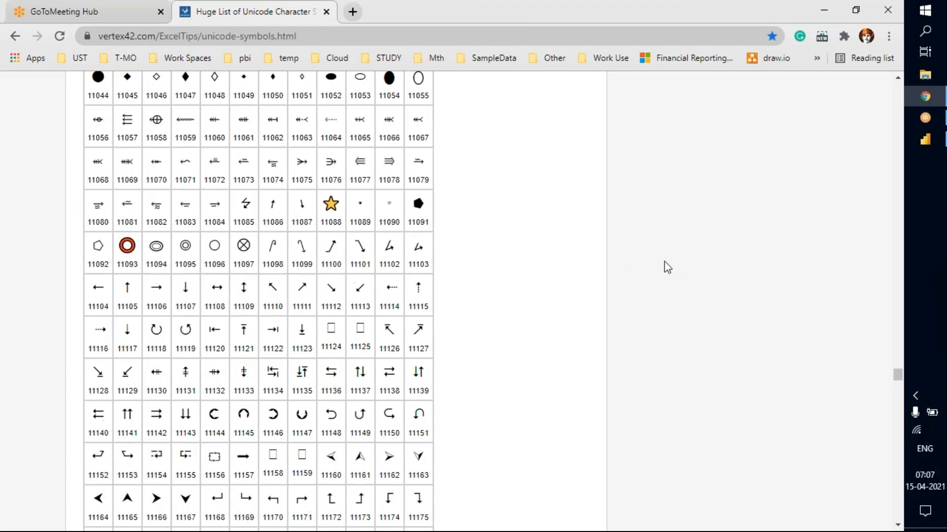
{"action": "scroll", "coordinate": [725, 276], "scroll_direction": "down", "scroll_amount": 7}
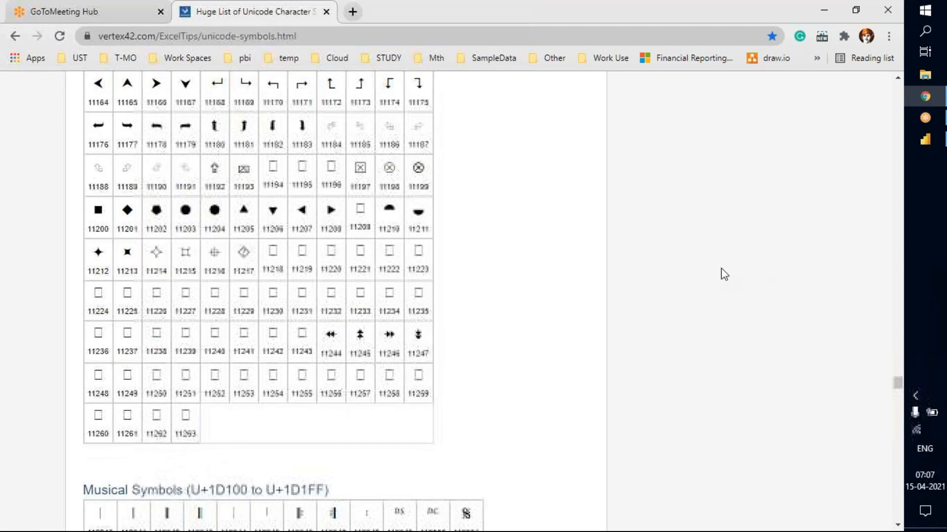
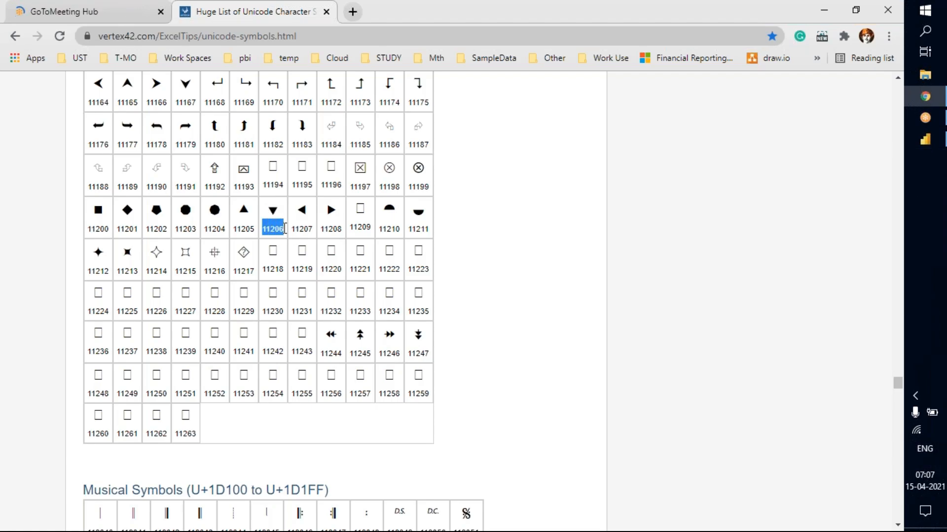
- Switch to Power BI Desktop, show Table (2) in the data view and add a new calculated column
{"action": "left_click", "coordinate": [930, 147]}
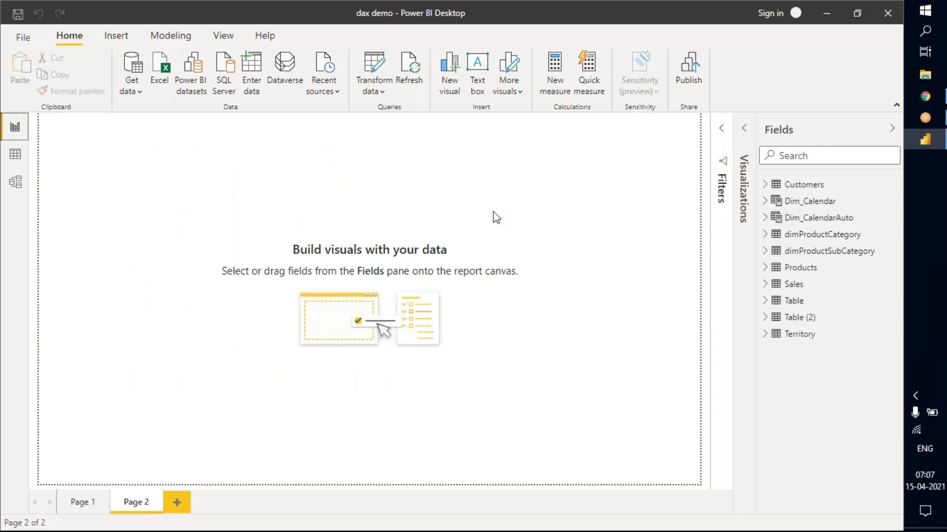
{"action": "left_click", "coordinate": [15, 182]}
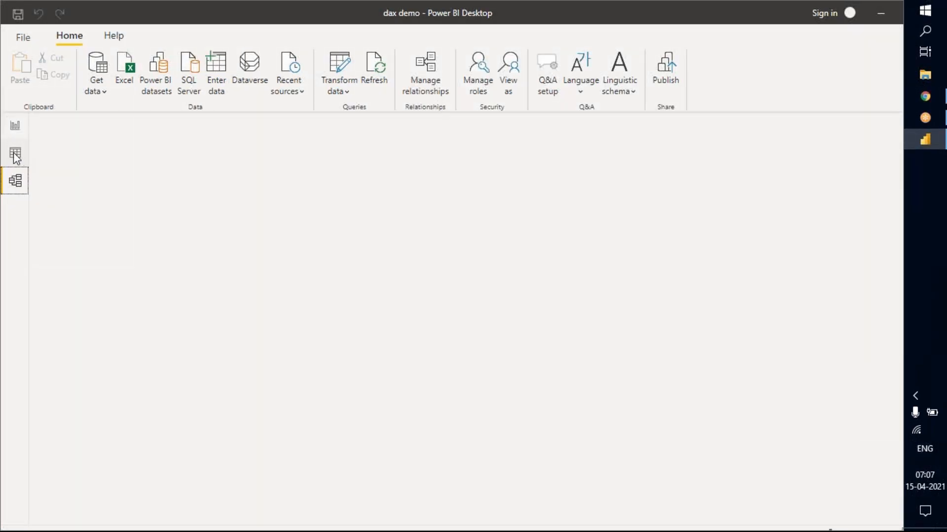
{"action": "left_click", "coordinate": [19, 156]}
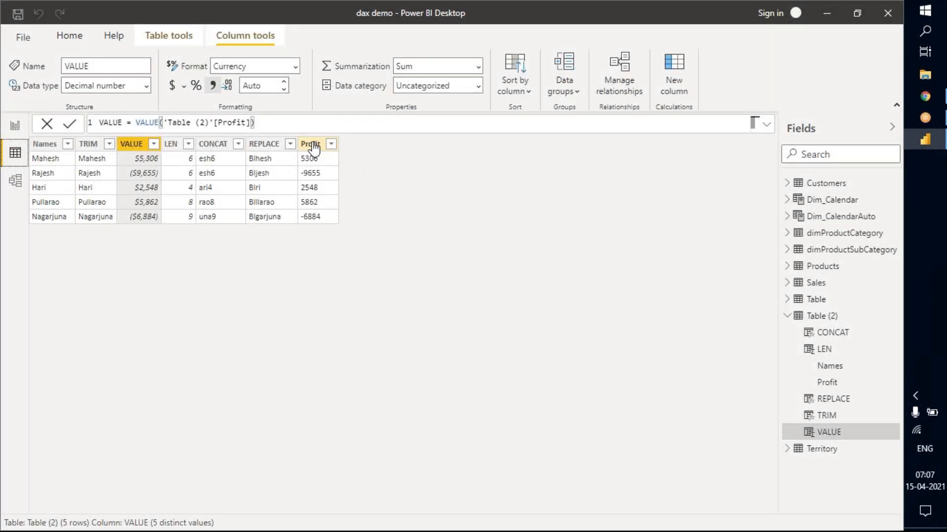
{"action": "left_click", "coordinate": [679, 73]}
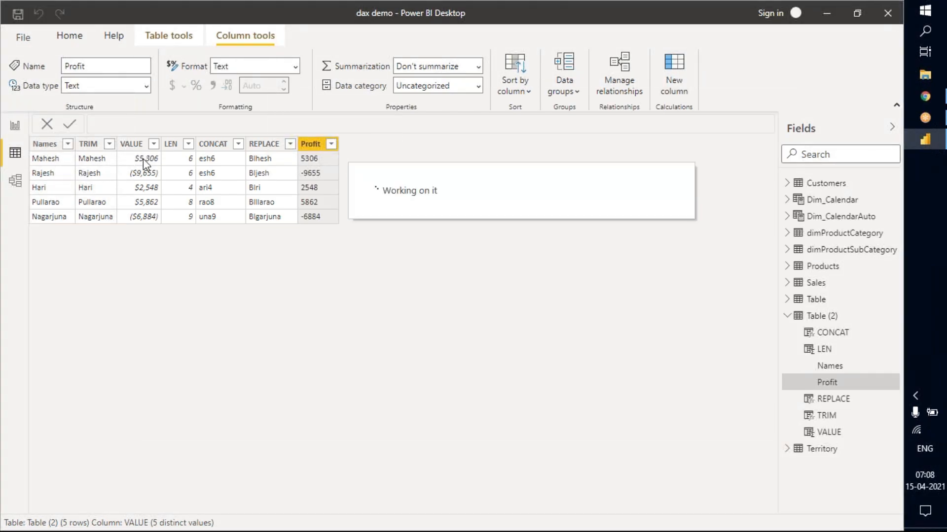
- Look up the check mark and cross mark codes in the Dingbats table in Chrome and return to Power BI Desktop
{"action": "left_click", "coordinate": [925, 97]}
{"action": "left_click", "coordinate": [447, 226]}
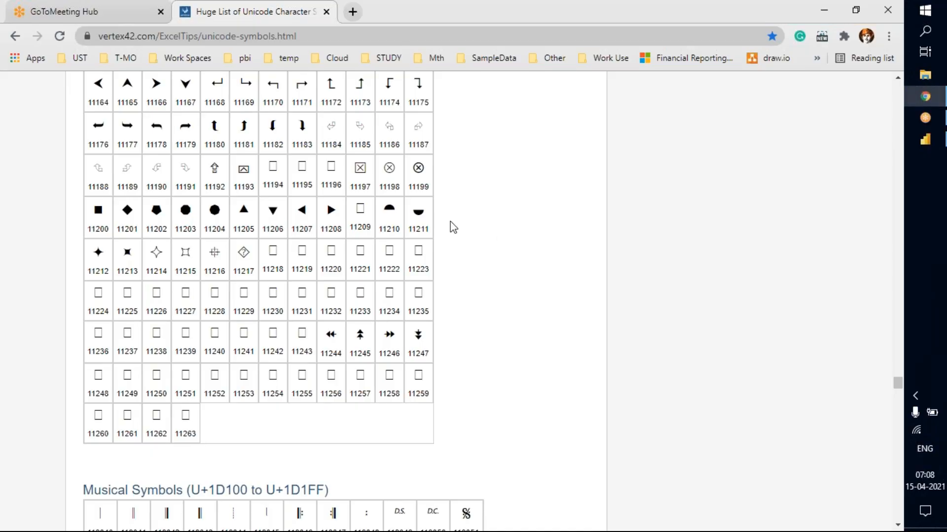
{"action": "scroll", "coordinate": [306, 279], "scroll_direction": "up", "scroll_amount": 8}
{"action": "scroll", "coordinate": [307, 278], "scroll_direction": "up", "scroll_amount": 6}
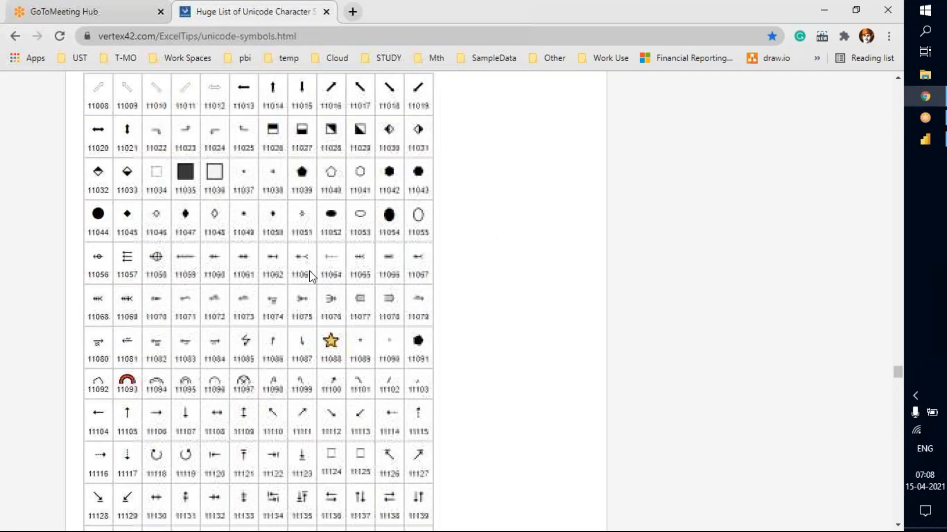
{"action": "scroll", "coordinate": [310, 274], "scroll_direction": "down", "scroll_amount": 6}
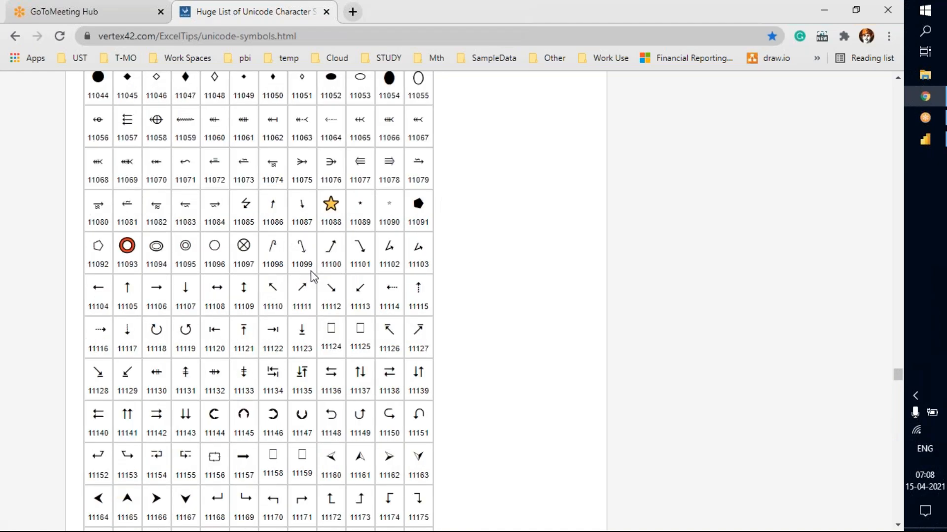
{"action": "scroll", "coordinate": [311, 275], "scroll_direction": "up", "scroll_amount": 17}
{"action": "scroll", "coordinate": [312, 276], "scroll_direction": "up", "scroll_amount": 14}
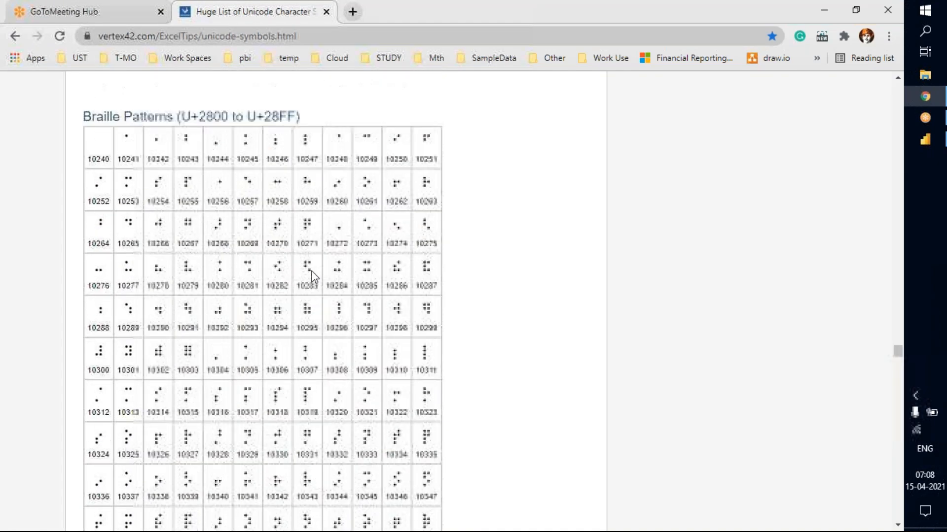
{"action": "scroll", "coordinate": [305, 290], "scroll_direction": "up", "scroll_amount": 7}
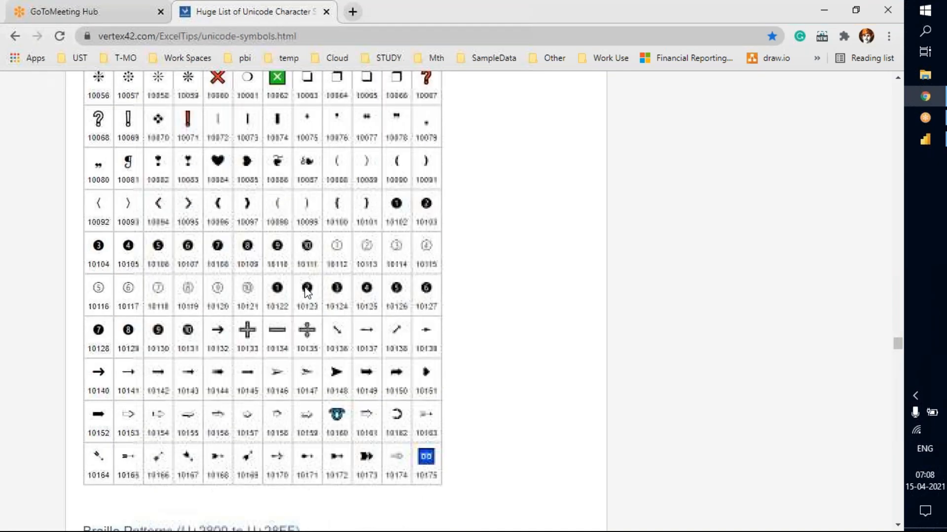
{"action": "scroll", "coordinate": [305, 285], "scroll_direction": "up", "scroll_amount": 3}
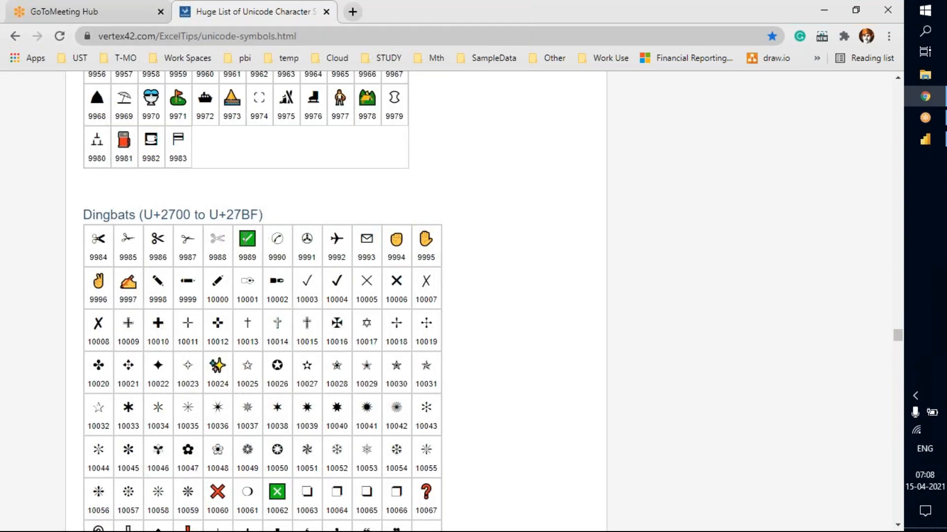
{"action": "scroll", "coordinate": [496, 279], "scroll_direction": "down", "scroll_amount": 4}
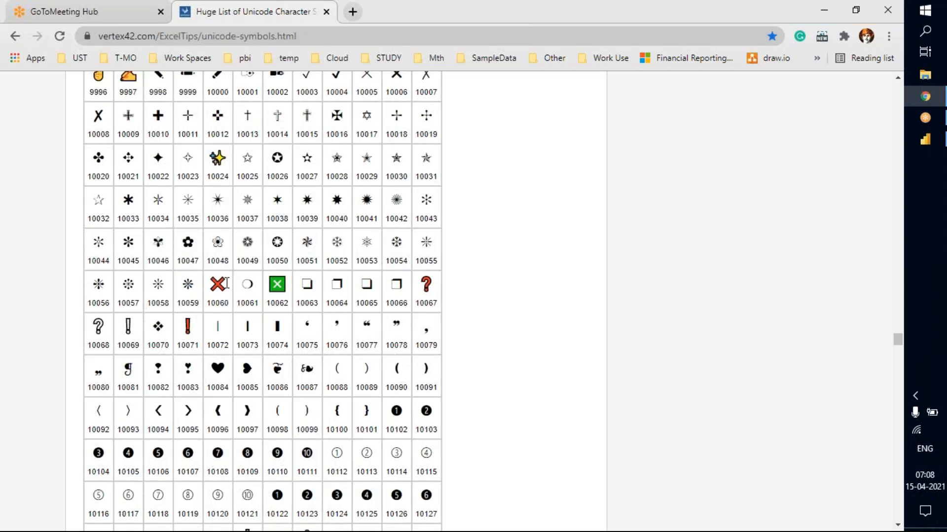
{"action": "key", "text": "alt+Tab"}
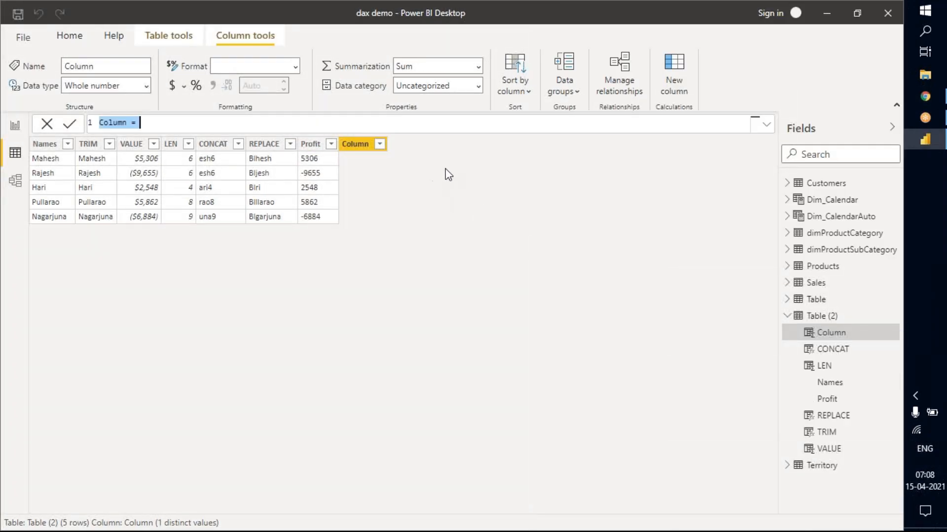
- Enter an empty IF() function as the formula of the new column
{"action": "left_click", "coordinate": [162, 123]}
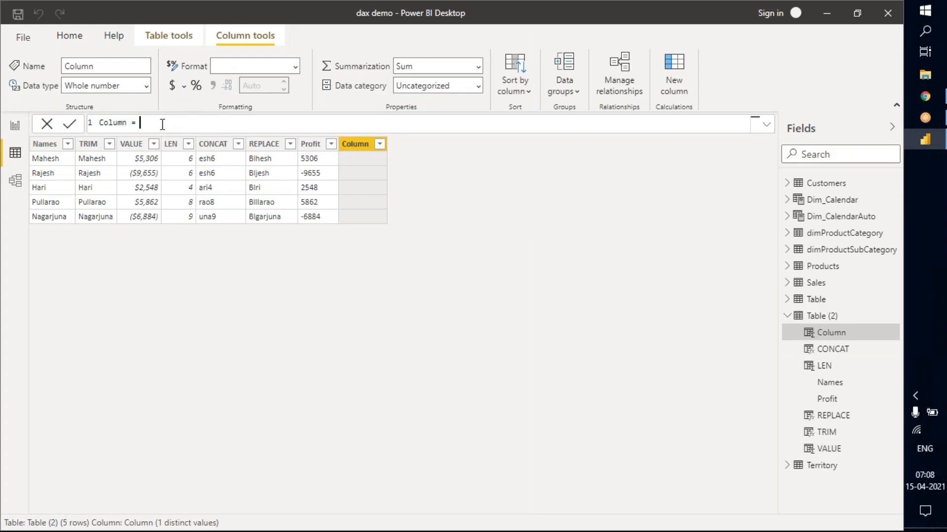
{"action": "type", "text": "IF"}
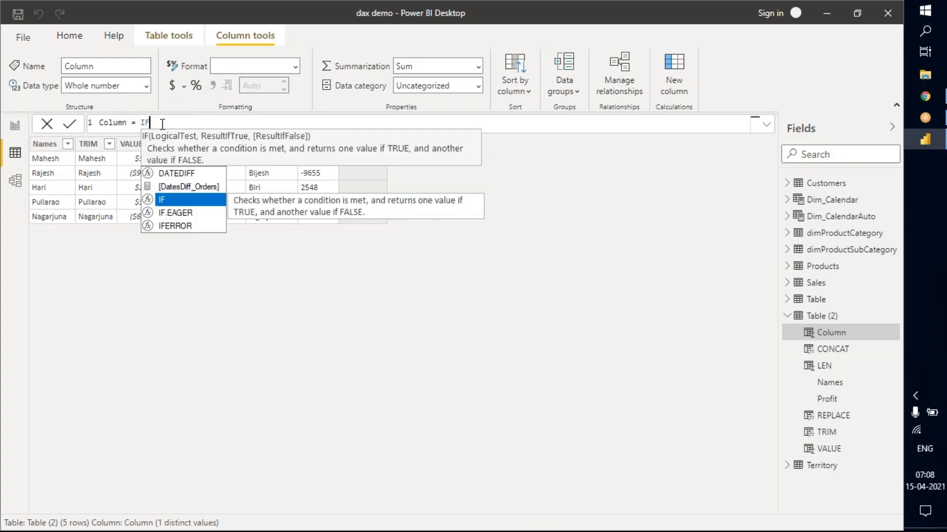
{"action": "type", "text": "("}
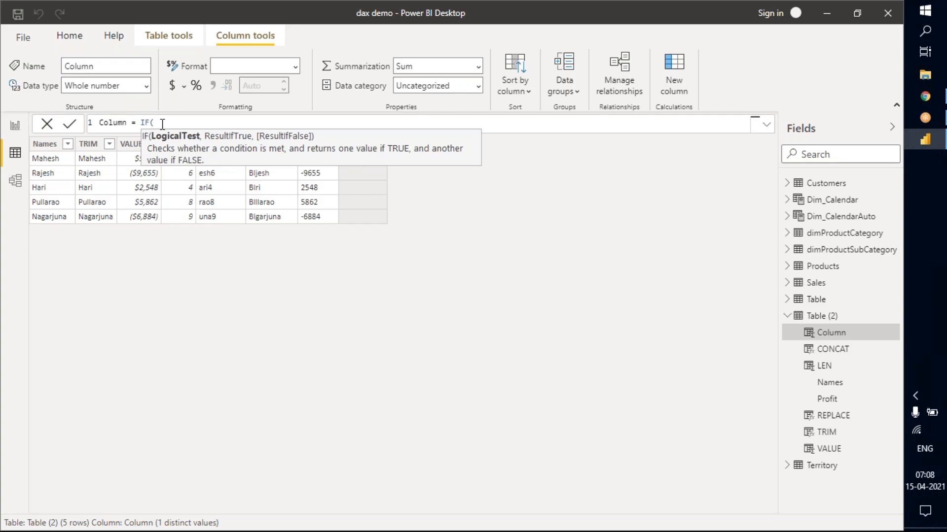
{"action": "type", "text": "VALE"}
{"action": "key", "text": "BackSpace"}
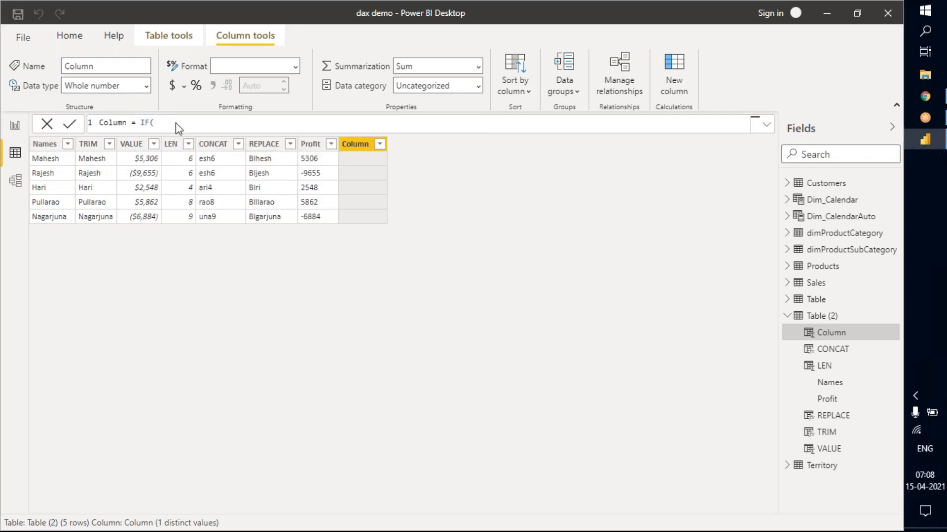
{"action": "key", "text": "Return"}
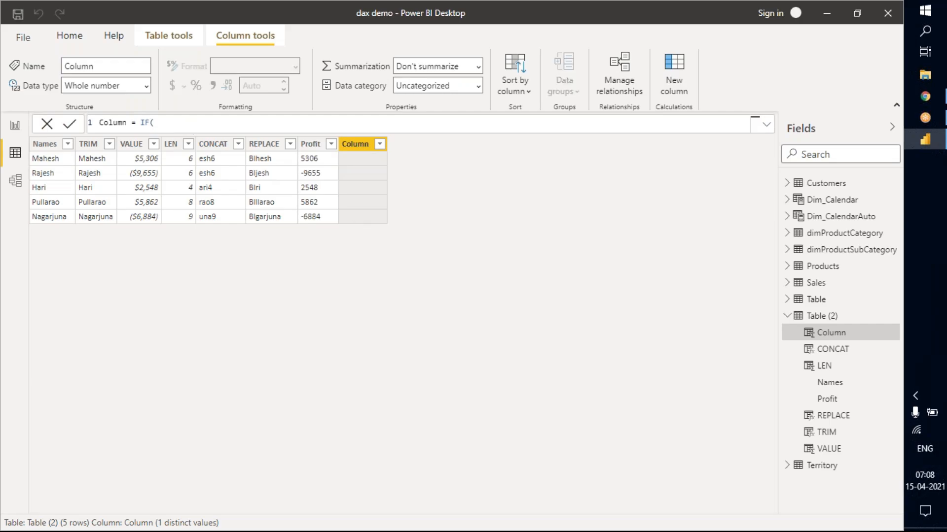
{"action": "type", "text": ")"}
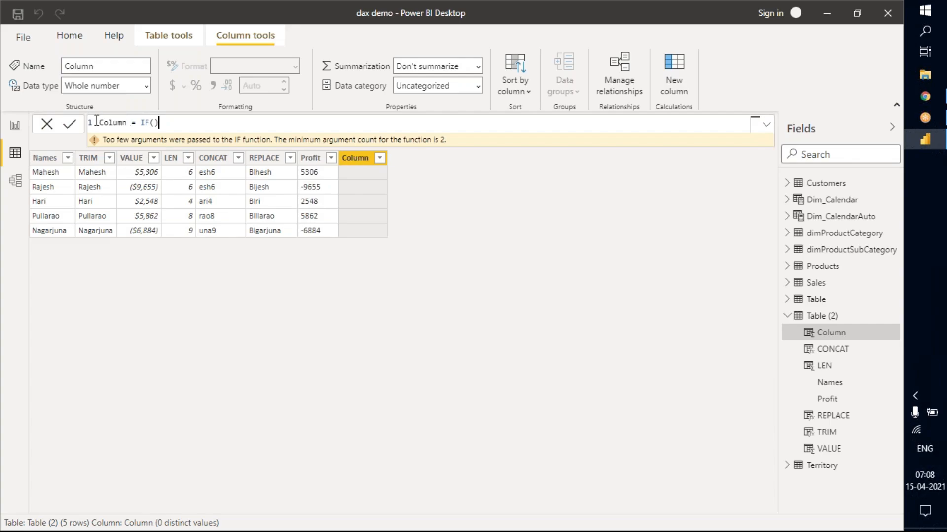
- Rename the new column to UNICHAR in its formula
{"action": "double_click", "coordinate": [96, 120]}
{"action": "type", "text": "uNIQ"}
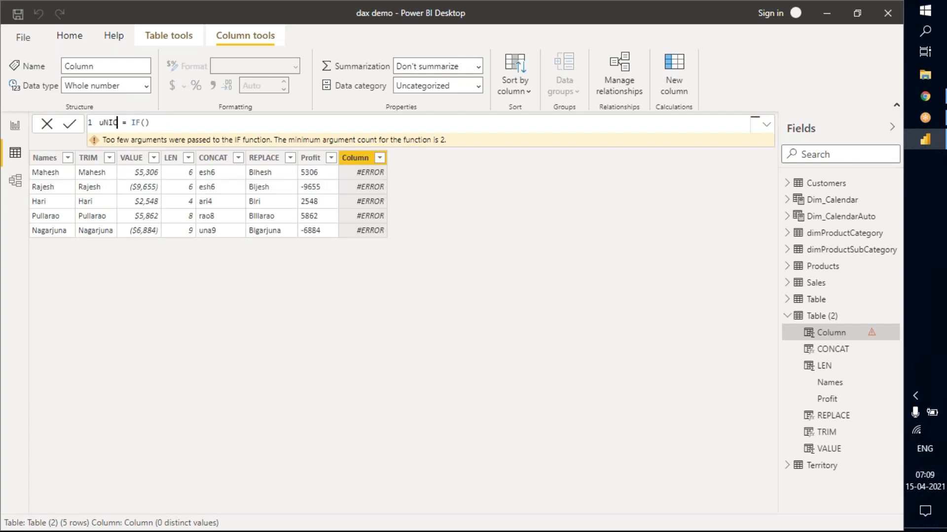
{"action": "type", "text": "HAR"}
{"action": "left_click", "coordinate": [104, 121]}
{"action": "key", "text": "BackSpace"}
{"action": "type", "text": "U"}
- Set the IF condition to 'Table (2)'[VALUE]<0 in the UNICHAR column formula
{"action": "left_click", "coordinate": [188, 125]}
{"action": "key", "text": "BackSpace"}
{"action": "type", "text": "VALUE"}
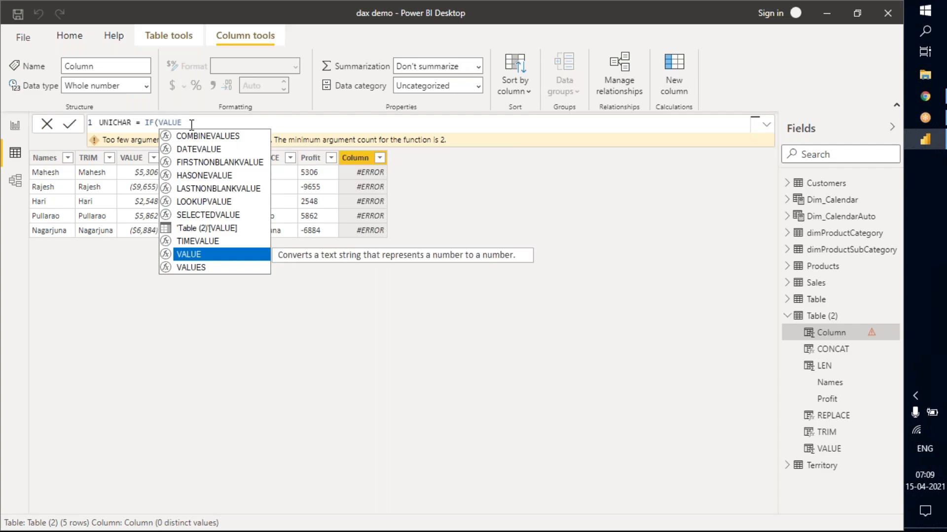
{"action": "left_click", "coordinate": [222, 226]}
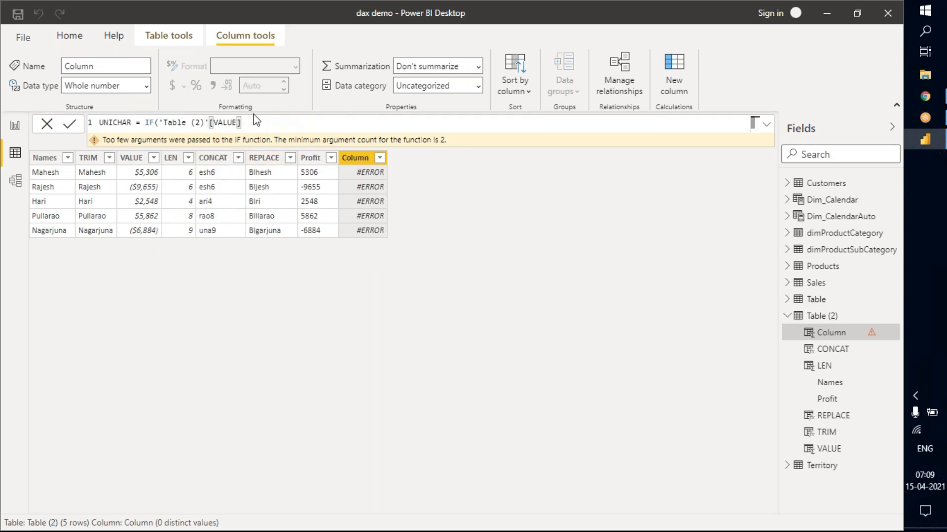
{"action": "type", "text": "="}
{"action": "key", "text": "BackSpace"}
{"action": "key", "text": "BackSpace"}
{"action": "type", "text": "<"}
{"action": "type", "text": "0"}
{"action": "type", "text": ","}
- Start the IF's true result with the UNICHAR function and check the Unicode symbol list in Chrome before returning to Power BI Desktop
{"action": "type", "text": "UNI"}
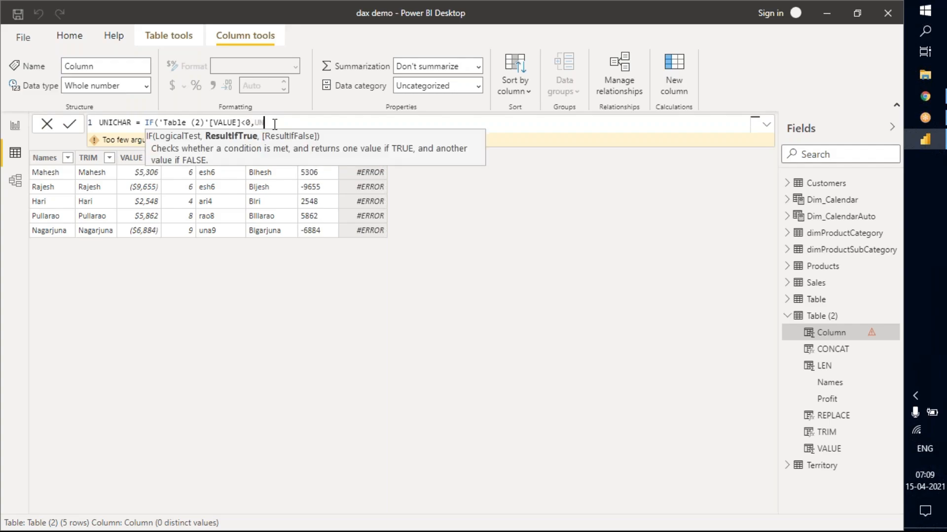
{"action": "key", "text": "Tab"}
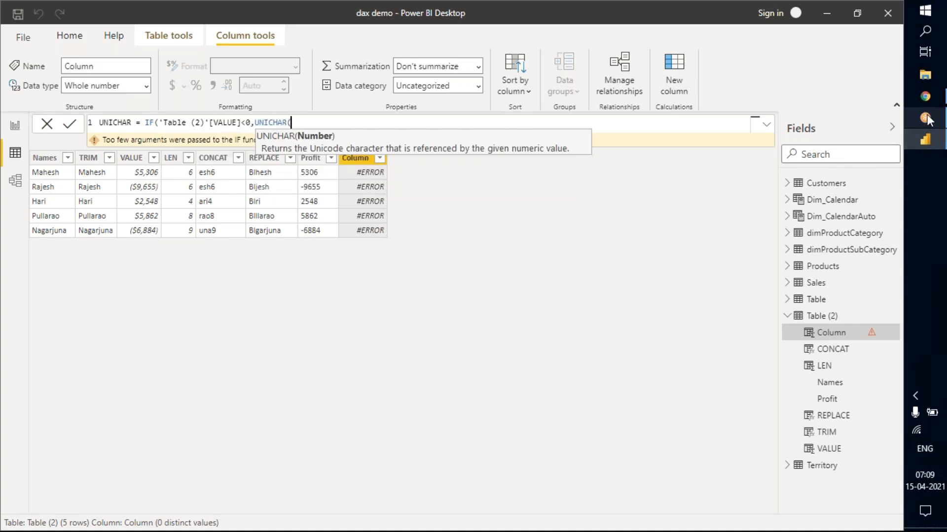
{"action": "left_click", "coordinate": [929, 100]}
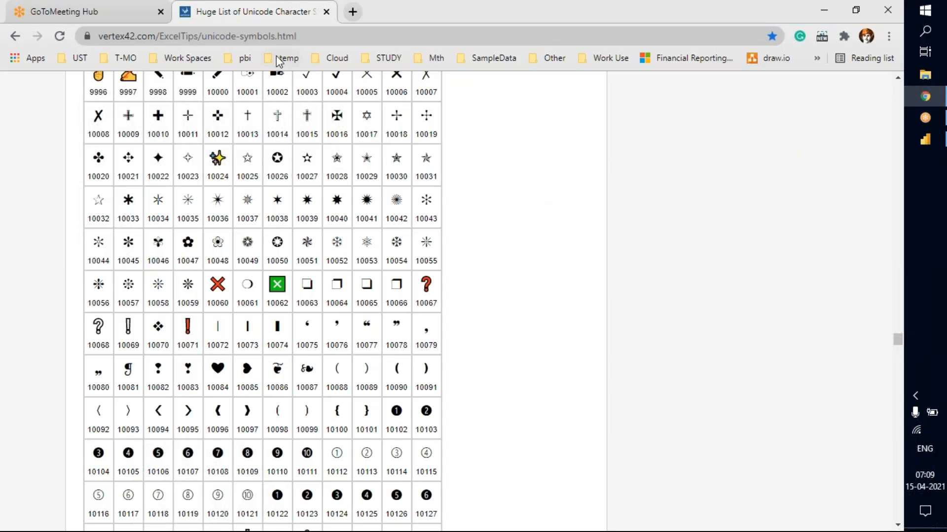
{"action": "left_click", "coordinate": [926, 142]}
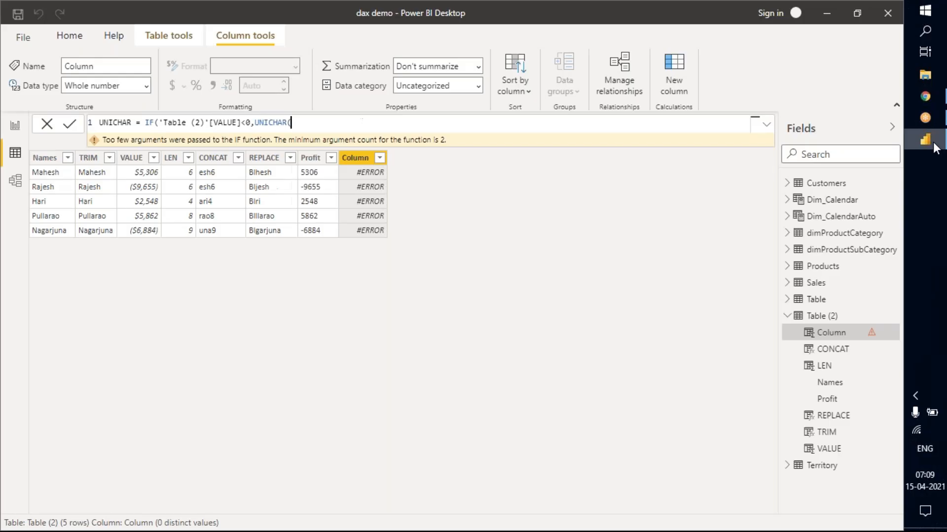
- Replace the UNICHAR function in the IF's true result with UNICODE
{"action": "left_click", "coordinate": [290, 123]}
{"action": "type", "text": "("}
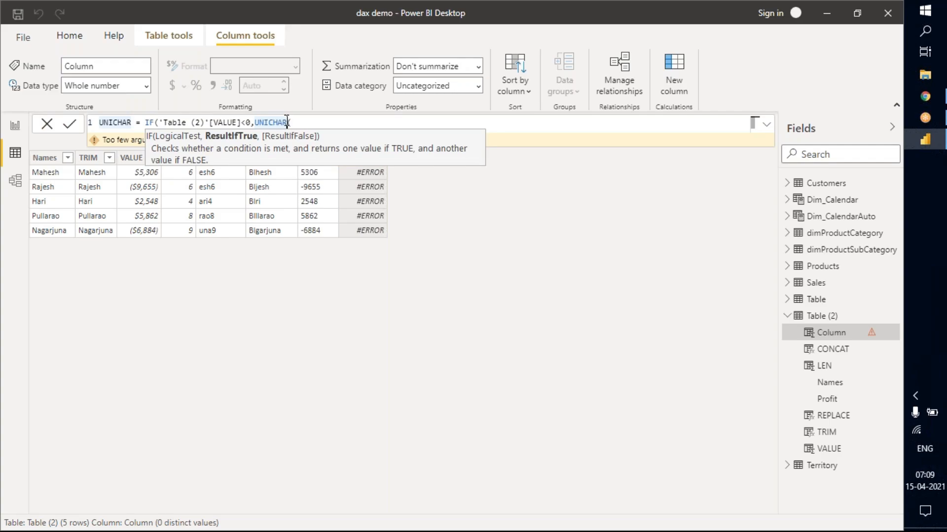
{"action": "key", "text": "BackSpace"}
{"action": "key", "text": "BackSpace"}
{"action": "key", "text": "BackSpace"}
{"action": "key", "text": "BackSpace"}
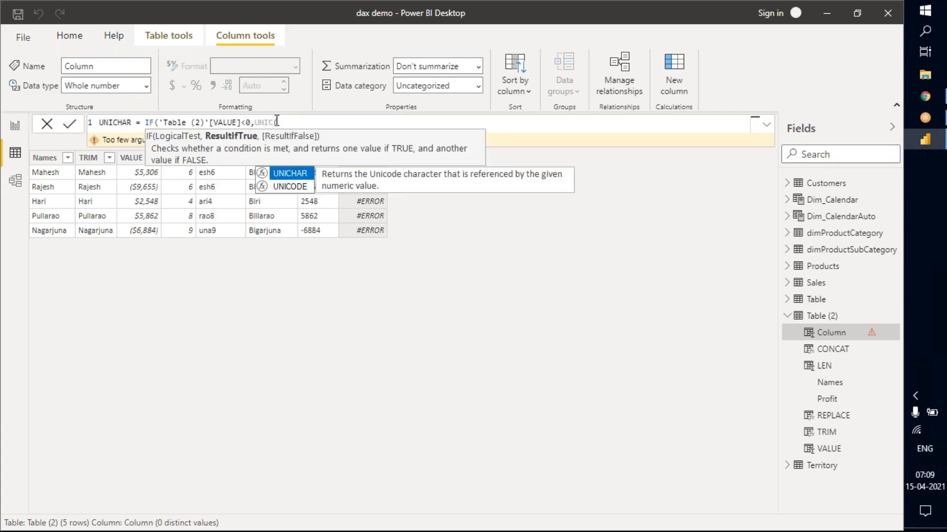
{"action": "key", "text": "Down"}
{"action": "key", "text": "Tab"}
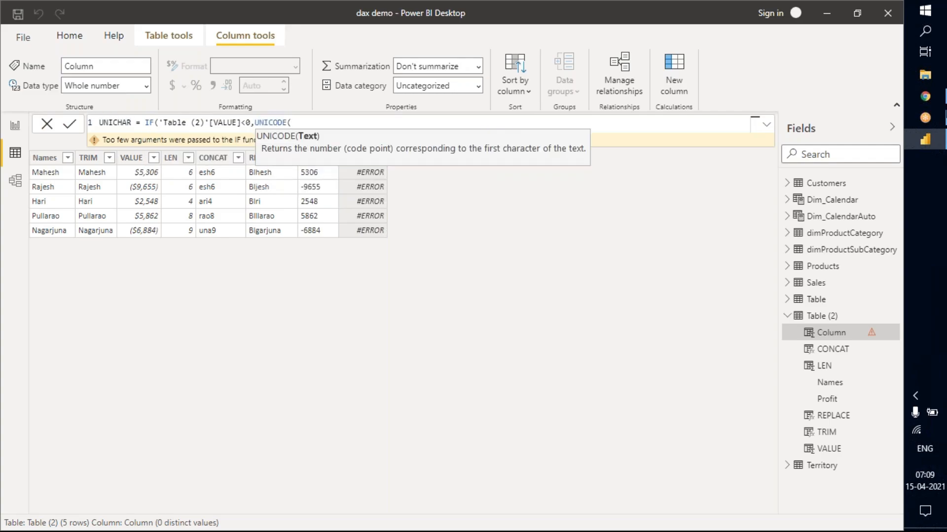
- Check the Unicode symbols page address in Chrome and return to Power BI Desktop
{"action": "left_click", "coordinate": [932, 99]}
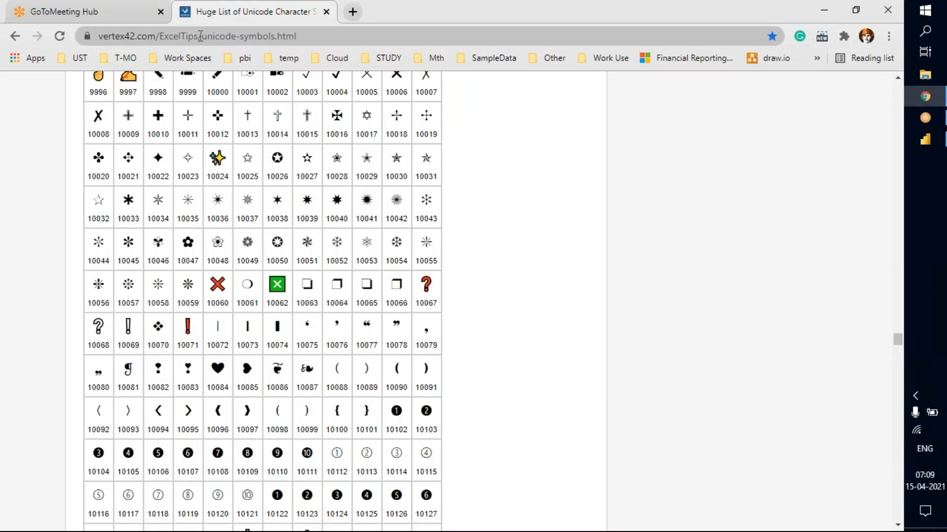
{"action": "left_click_drag", "start_coordinate": [200, 36], "coordinate": [237, 38]}
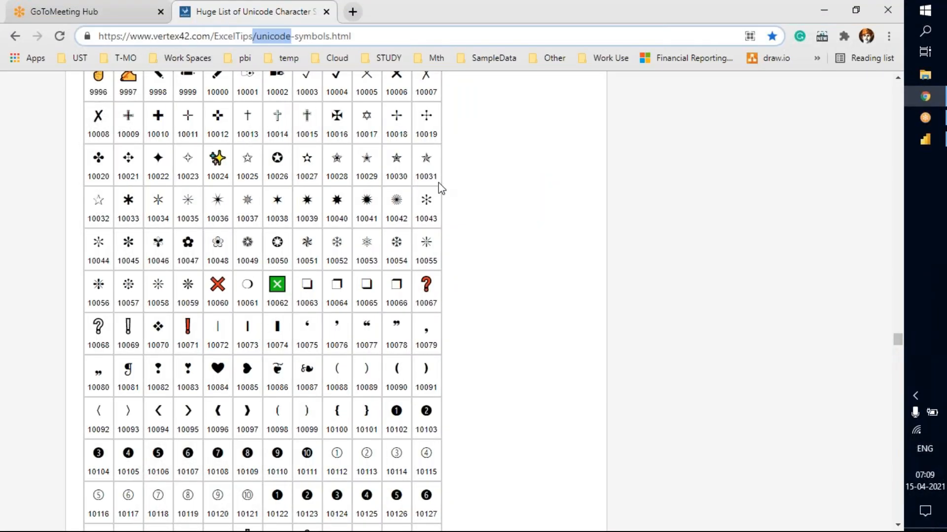
{"action": "left_click", "coordinate": [675, 201]}
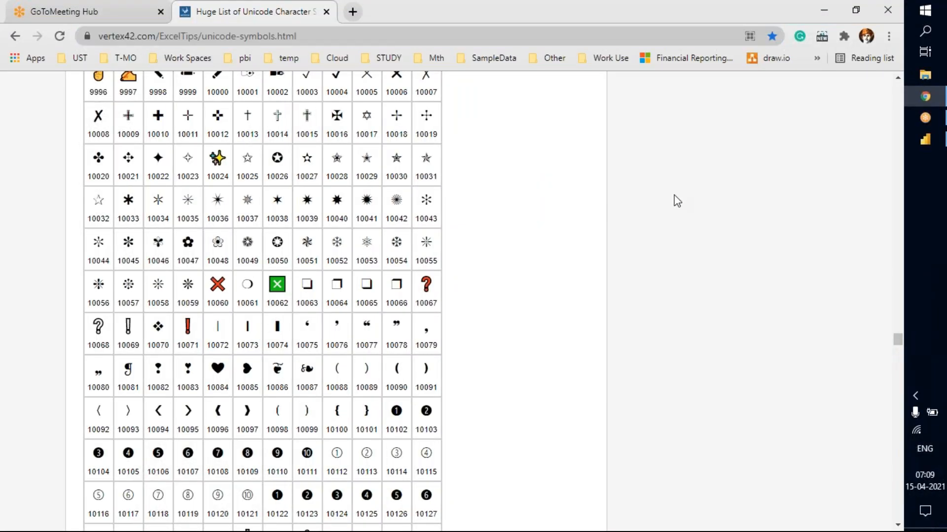
{"action": "left_click", "coordinate": [929, 141]}
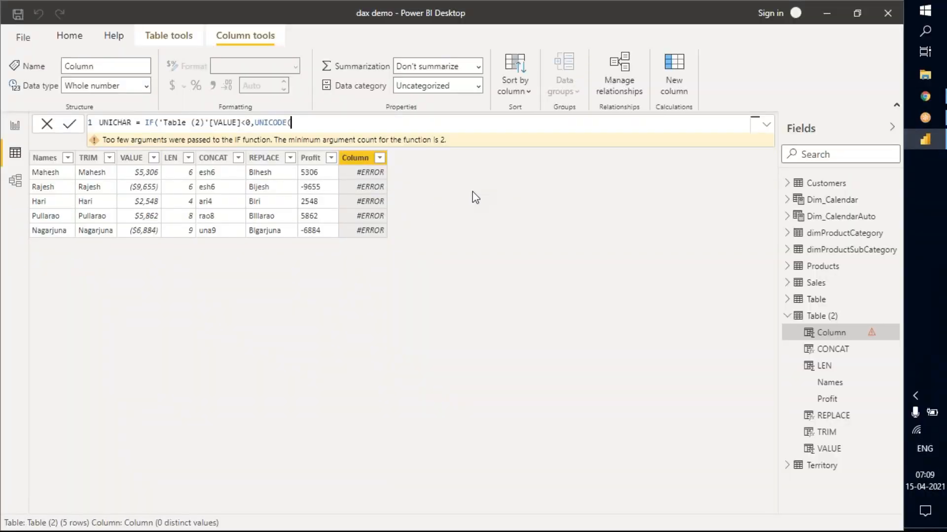
- Select the green check mark's code 9989 in the Dingbats table in Chrome and switch back to Power BI Desktop
{"action": "key", "text": "alt+Tab"}
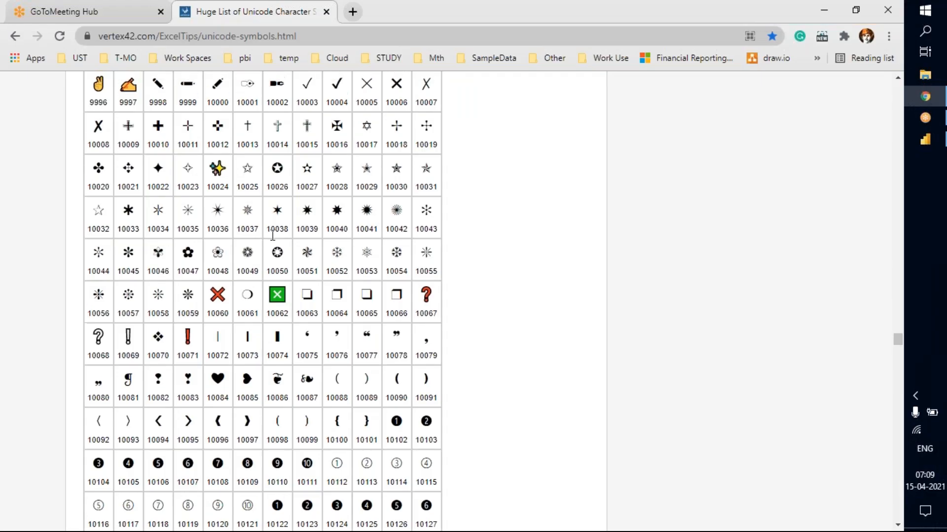
{"action": "scroll", "coordinate": [306, 197], "scroll_direction": "down", "scroll_amount": 2}
{"action": "scroll", "coordinate": [265, 153], "scroll_direction": "up", "scroll_amount": 3}
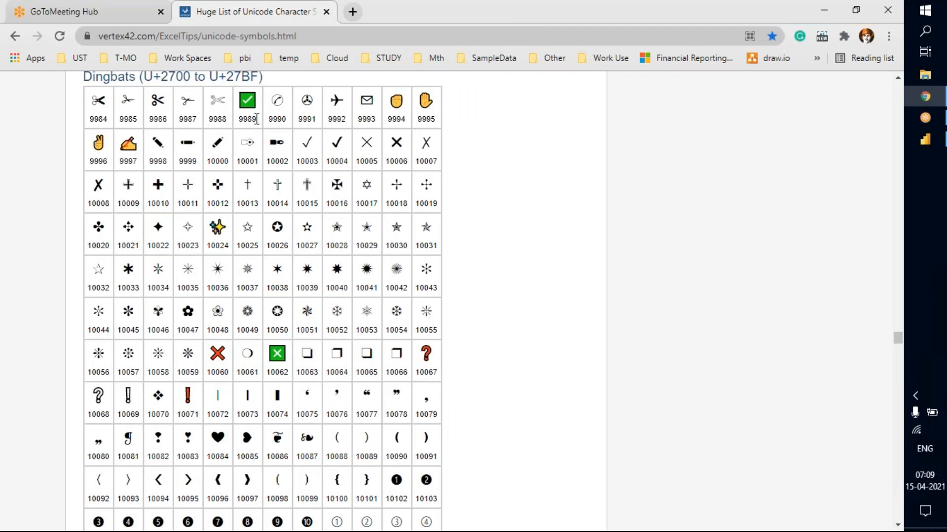
{"action": "left_click_drag", "start_coordinate": [257, 118], "coordinate": [240, 123]}
{"action": "key", "text": "alt+Tab"}
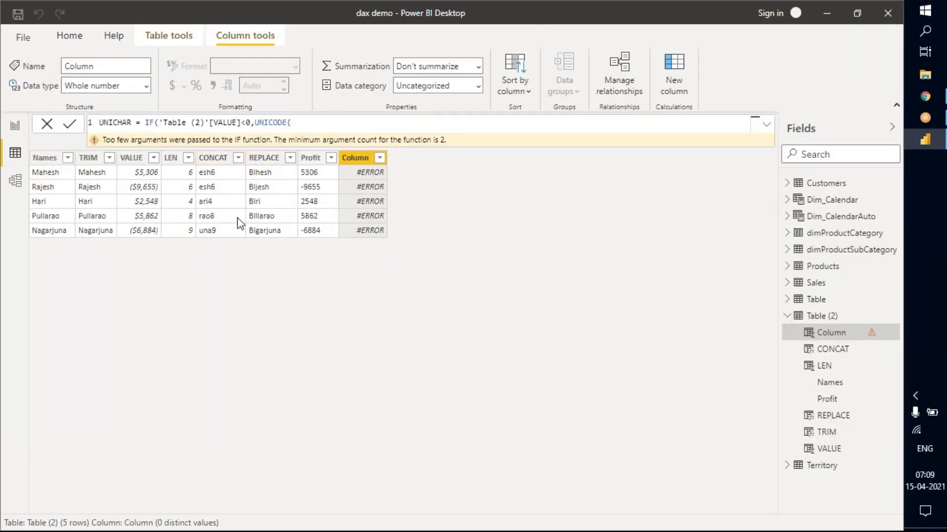
- Copy the red cross mark's code 10060 from the Dingbats table in Chrome and complete the IF's true result as UNICODE(10060) in Power BI Desktop
{"action": "key", "text": "alt+Tab"}
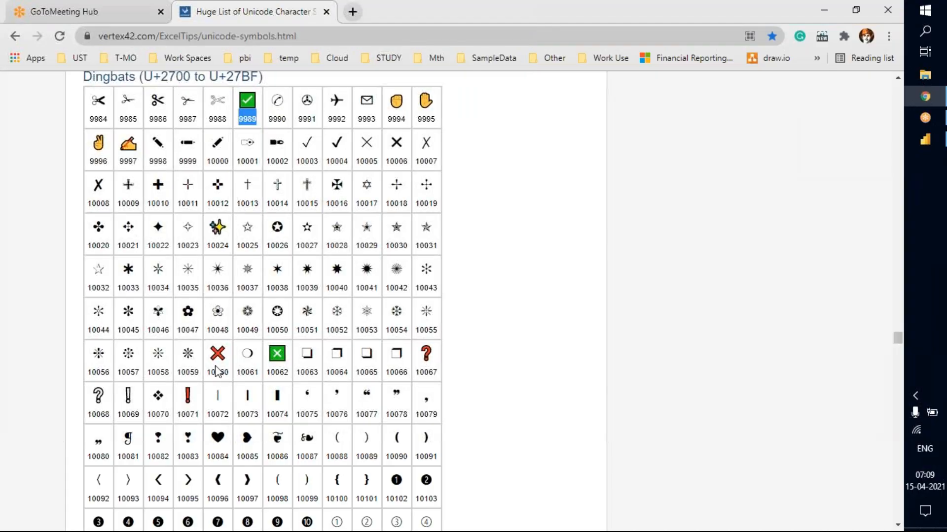
{"action": "left_click_drag", "start_coordinate": [228, 371], "coordinate": [207, 373]}
{"action": "key", "text": "ctrl+c"}
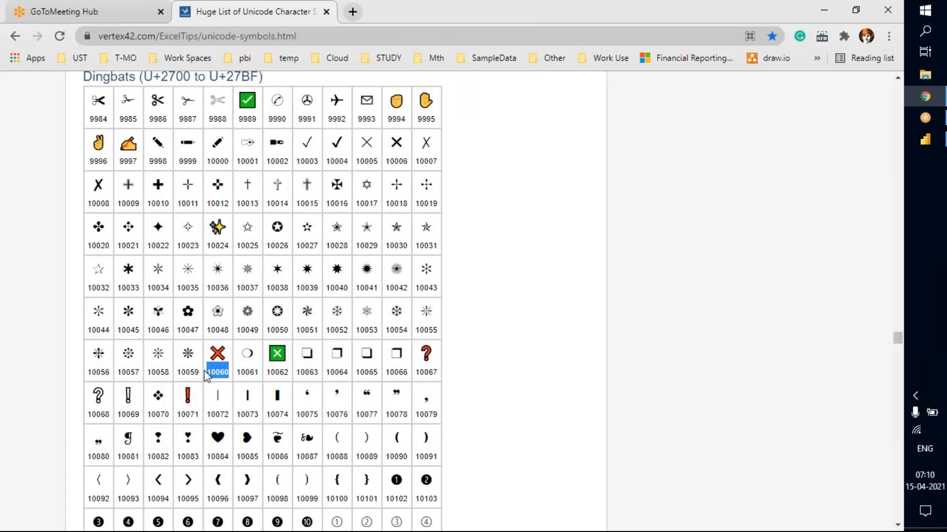
{"action": "key", "text": "alt+Tab"}
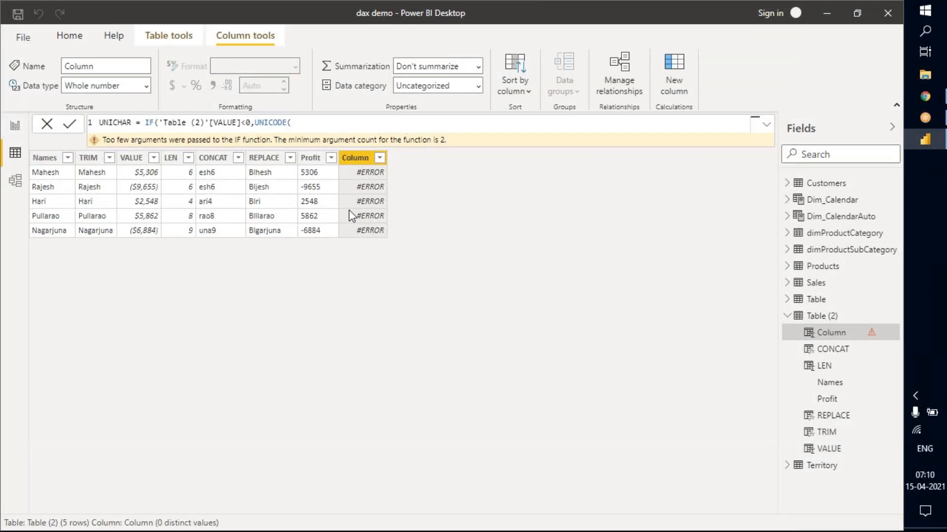
{"action": "key", "text": "ctrl+v"}
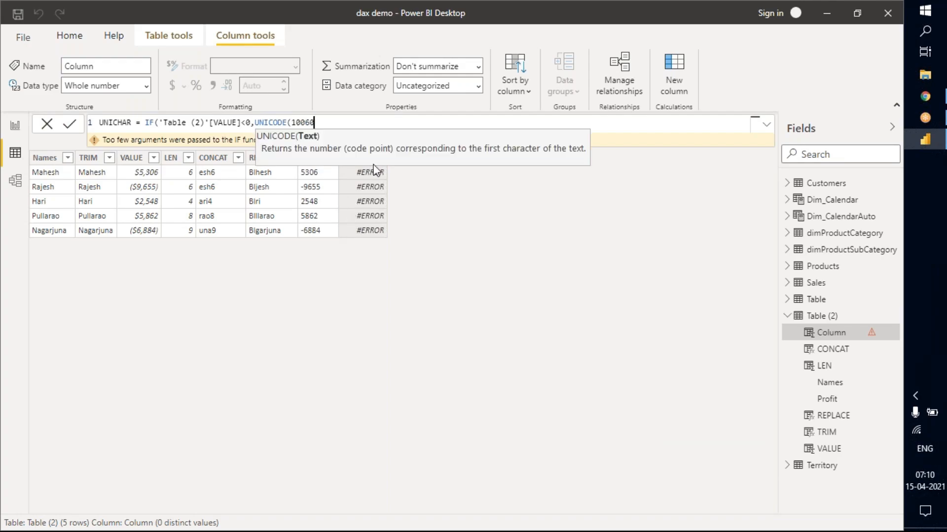
{"action": "type", "text": "),"}
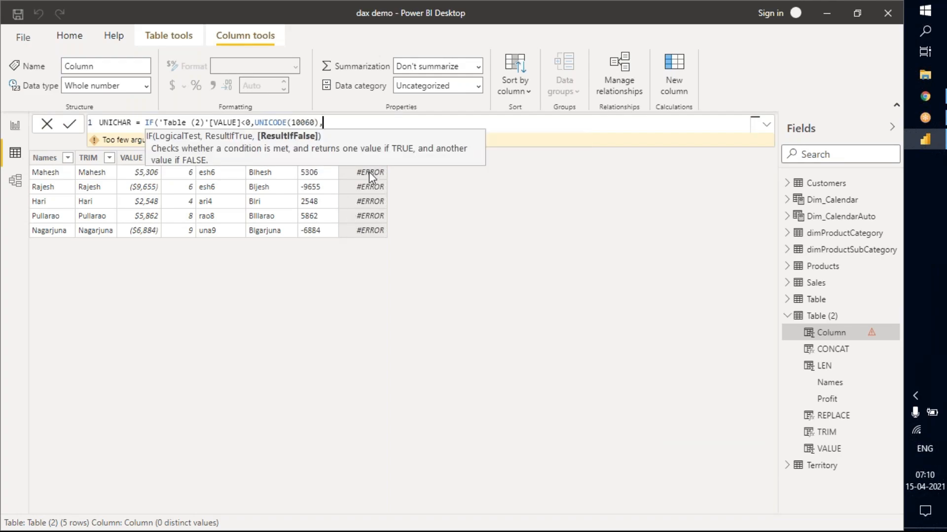
- Add UNICODE(9989) as the IF's false result, copying the check mark code from Chrome, and commit the formula in Power BI Desktop
{"action": "type", "text": "UNI"}
{"action": "key", "text": "Down"}
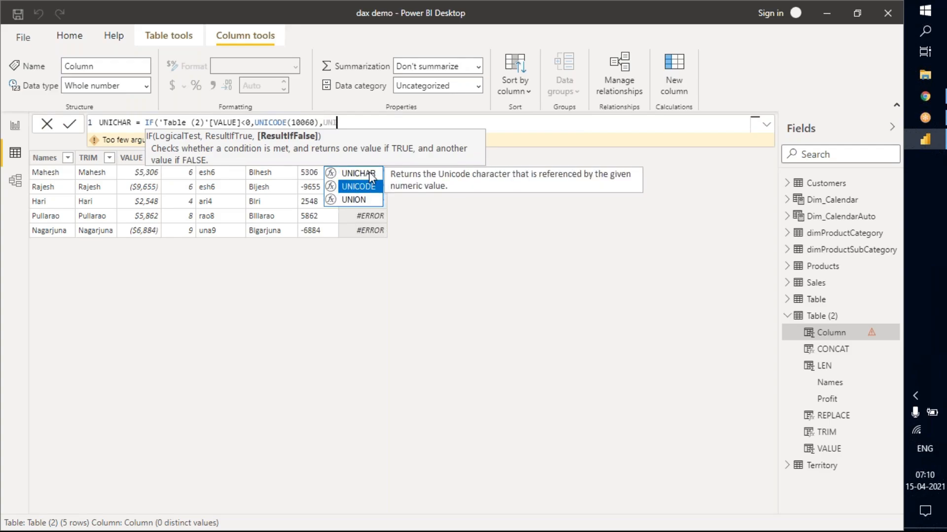
{"action": "key", "text": "Tab"}
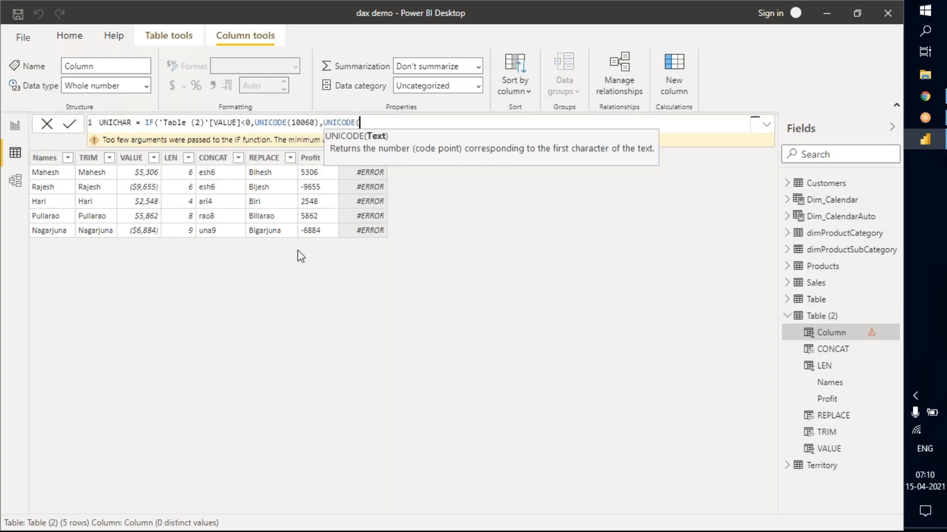
{"action": "key", "text": "alt+Tab"}
{"action": "left_click", "coordinate": [254, 121]}
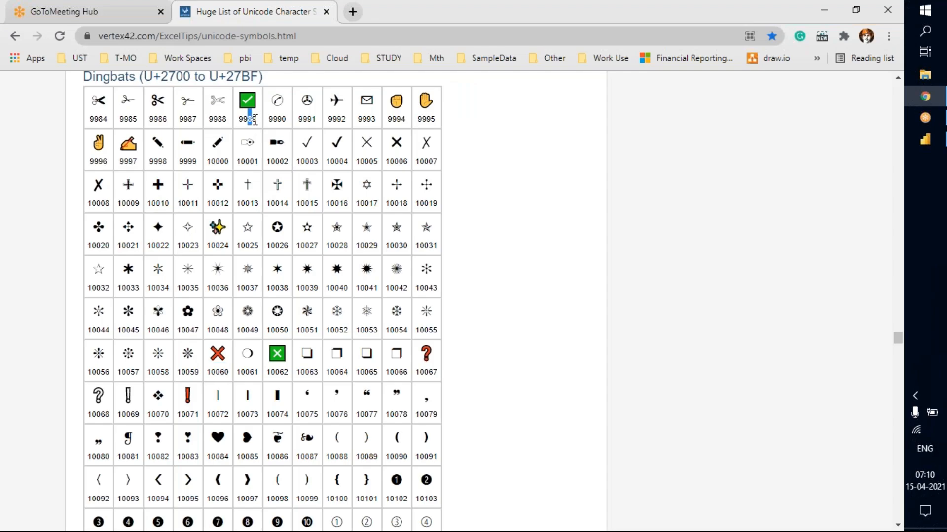
{"action": "left_click_drag", "start_coordinate": [256, 121], "coordinate": [239, 120]}
{"action": "key", "text": "ctrl+c"}
{"action": "key", "text": "alt+Tab"}
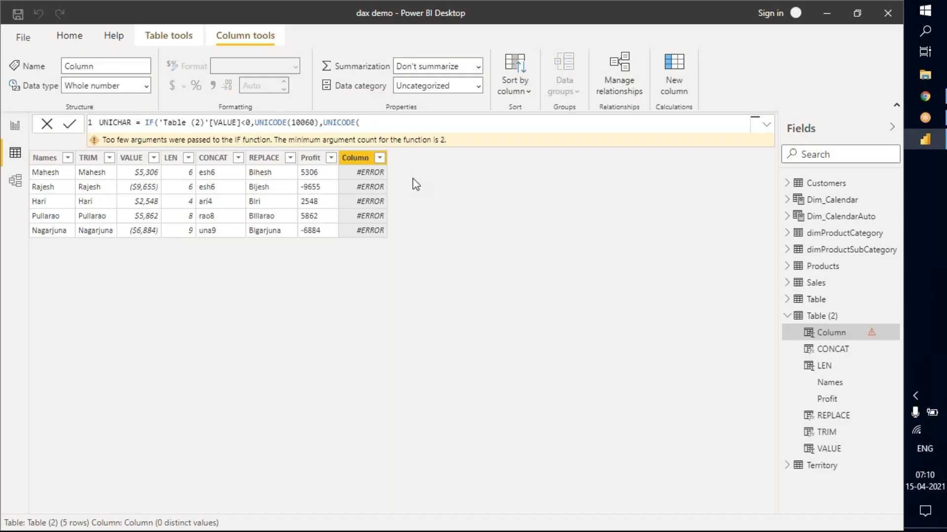
{"action": "key", "text": "ctrl+v"}
{"action": "type", "text": "))"}
{"action": "key", "text": "Return"}
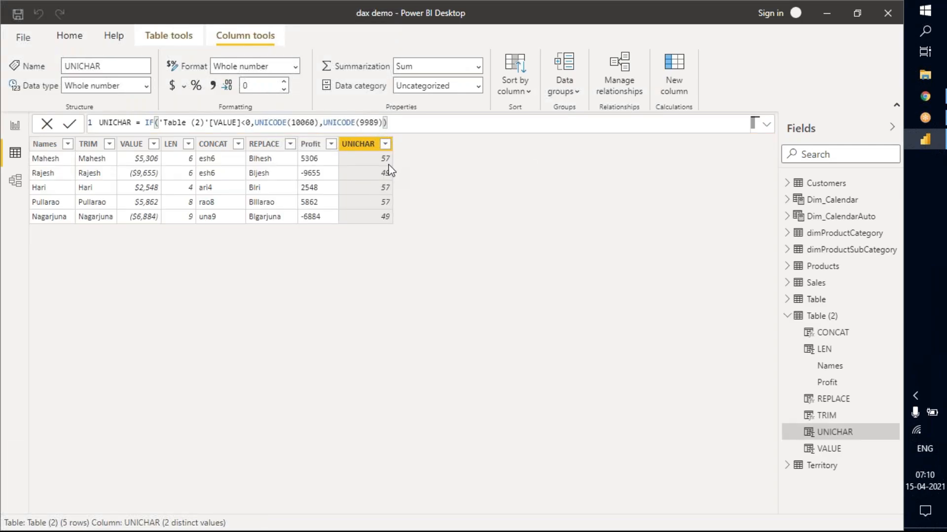
- Open the report view and add the UNICHAR field of Table (2) to Page 2 as a visual
{"action": "left_click", "coordinate": [15, 126]}
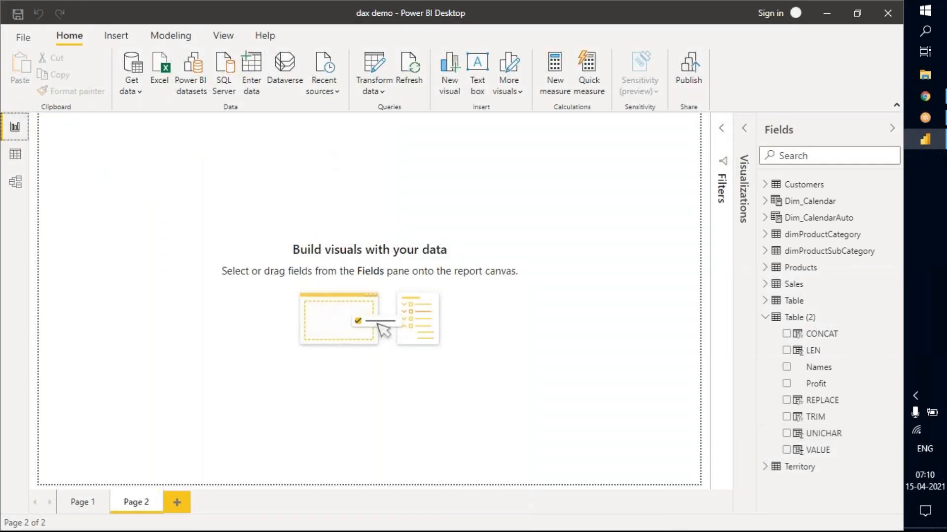
{"action": "left_click", "coordinate": [786, 433]}
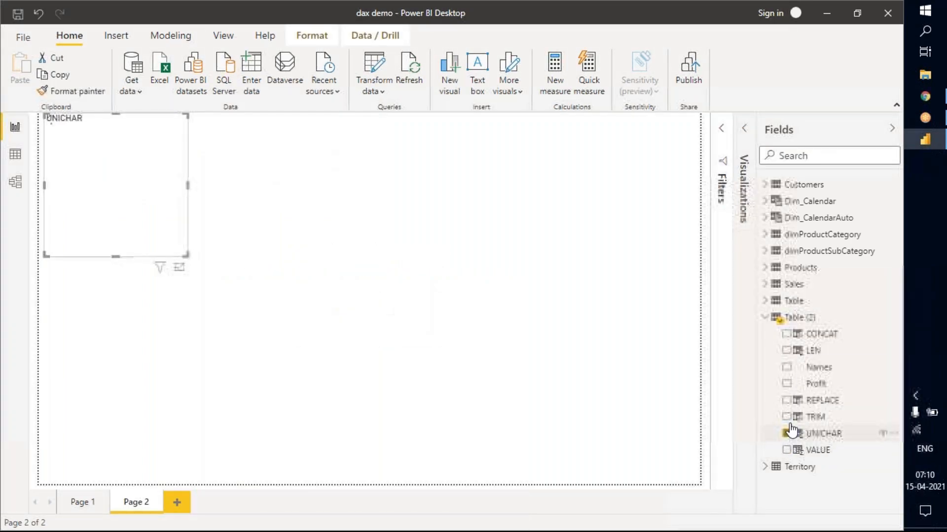
- Add the VALUE field of Table (2) to the UNICHAR visual on Page 2 and convert it to a wider table visual
{"action": "left_click", "coordinate": [786, 449]}
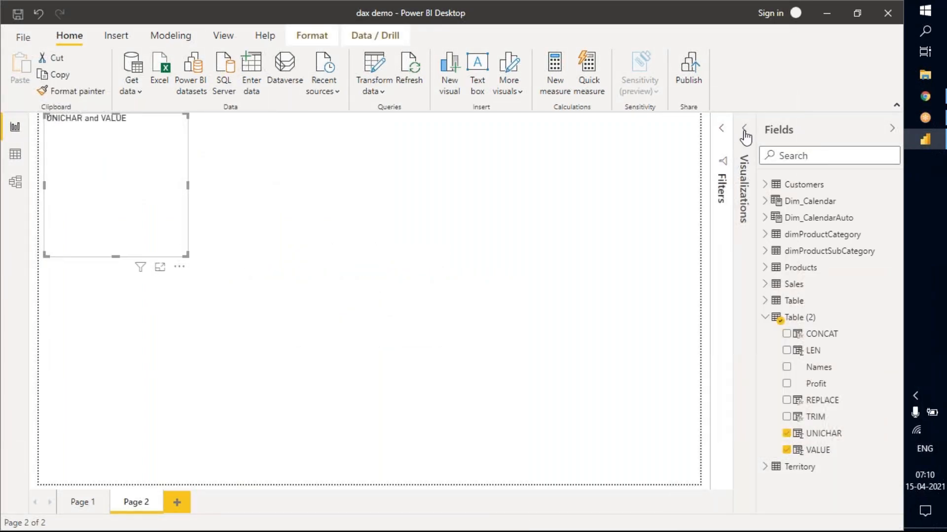
{"action": "left_click", "coordinate": [740, 238]}
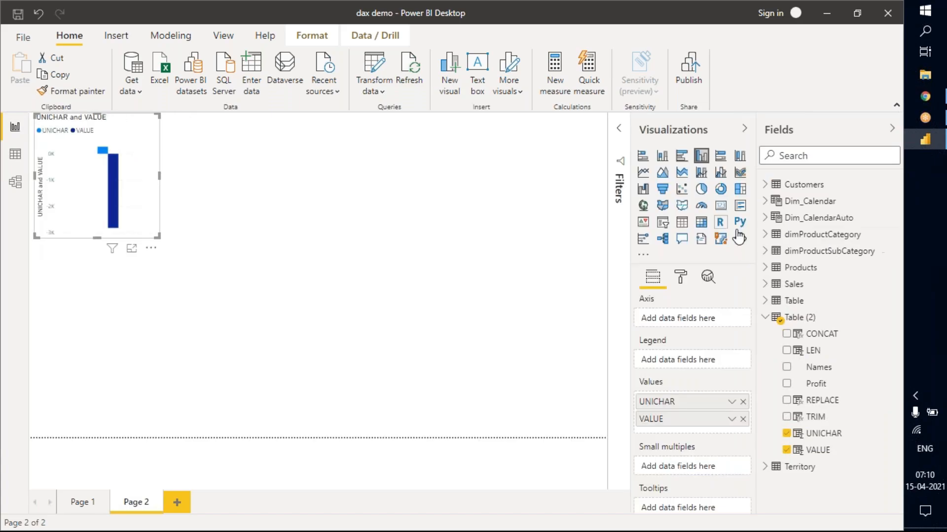
{"action": "left_click", "coordinate": [682, 226]}
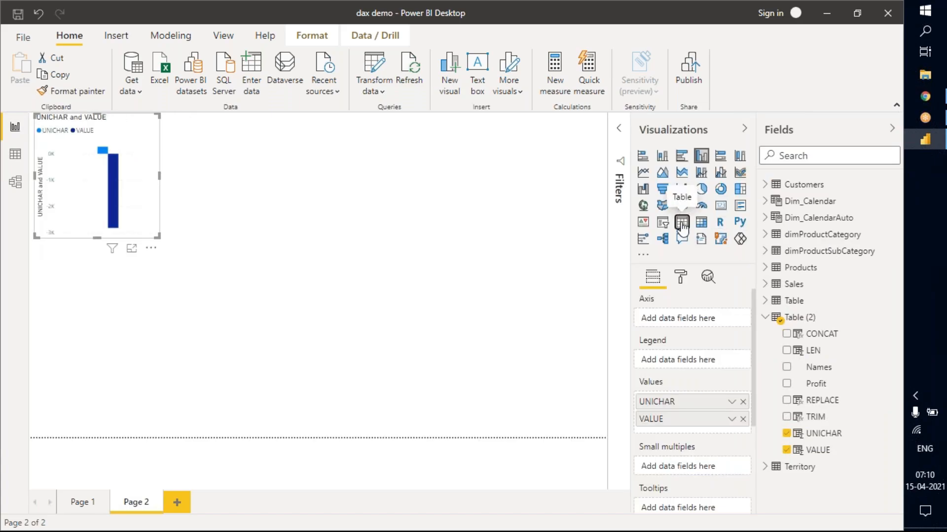
{"action": "left_click_drag", "start_coordinate": [159, 236], "coordinate": [240, 238]}
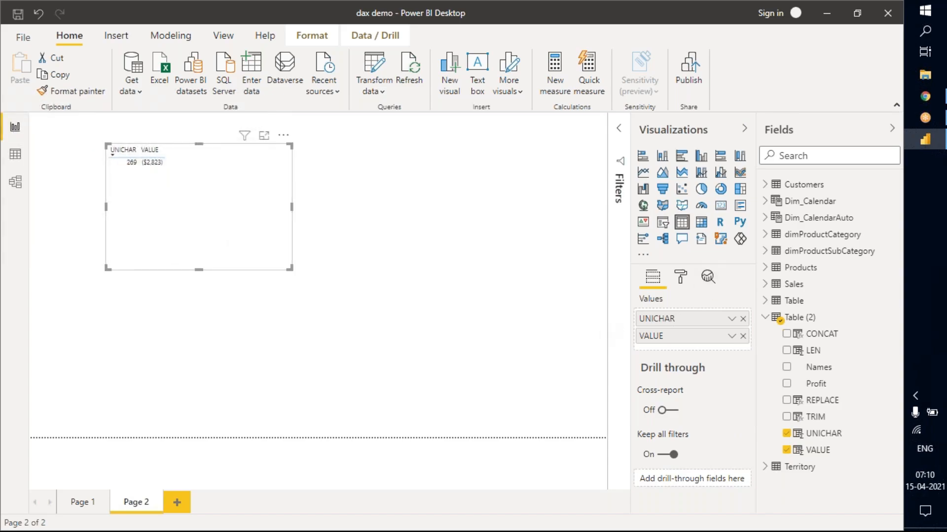
- Return to the data view and replace 9989 in the UNICHAR formula with 10004, the heavy check mark's code from the Dingbats table in Chrome
{"action": "left_click", "coordinate": [15, 155]}
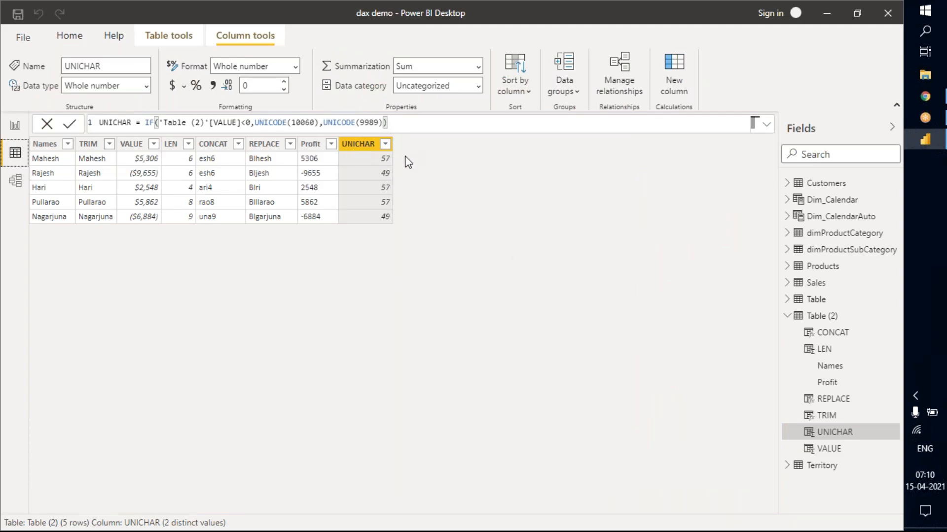
{"action": "key", "text": "alt+Tab"}
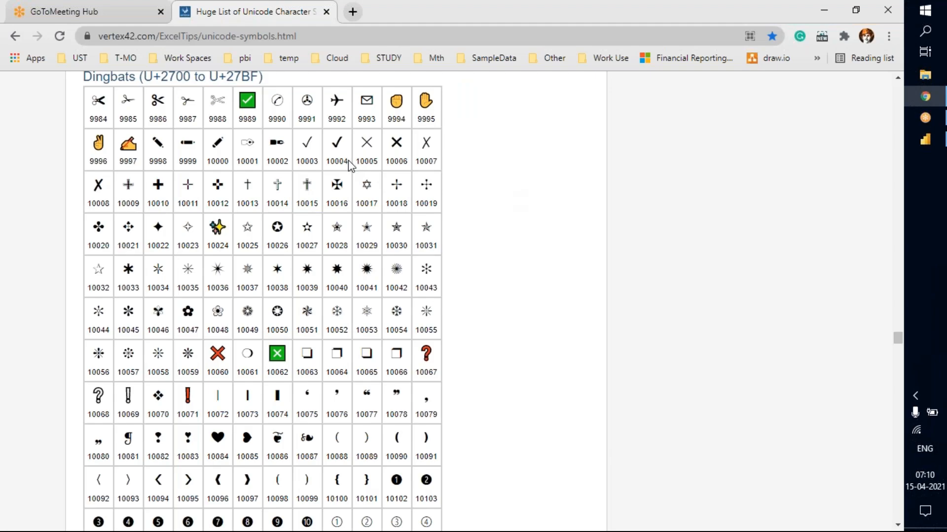
{"action": "left_click_drag", "start_coordinate": [348, 161], "coordinate": [326, 161]}
{"action": "key", "text": "alt+Tab"}
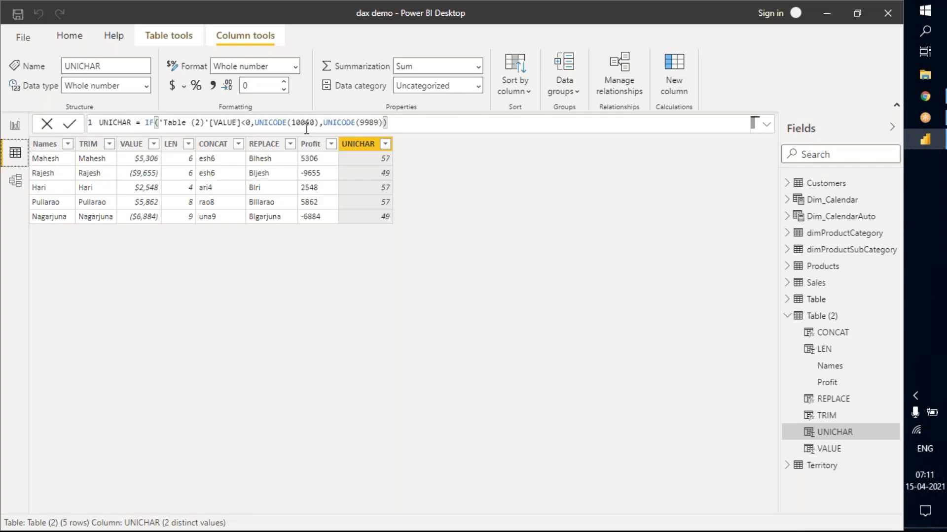
{"action": "mouse_move", "coordinate": [377, 122]}
{"action": "left_mouse_down"}
{"action": "mouse_move", "coordinate": [362, 121]}
{"action": "mouse_move", "coordinate": [378, 121]}
{"action": "left_mouse_up"}
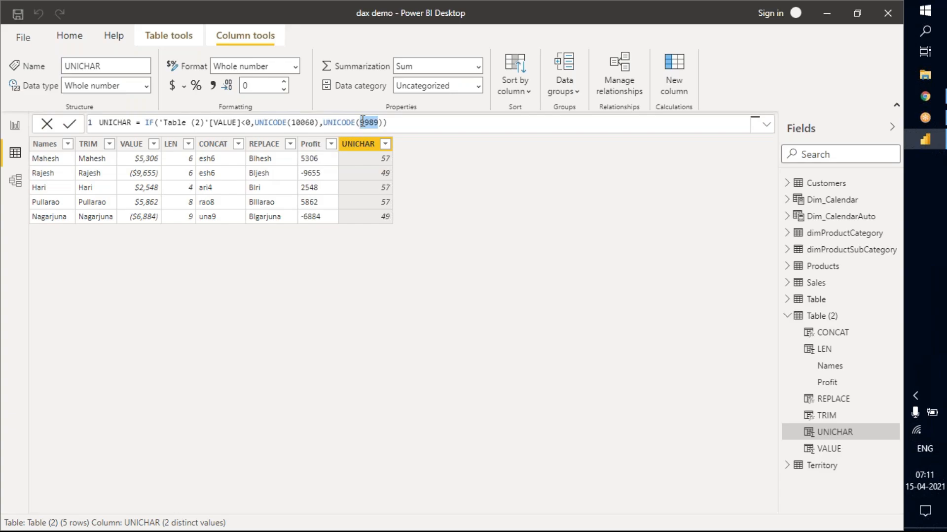
{"action": "type", "text": "10004"}
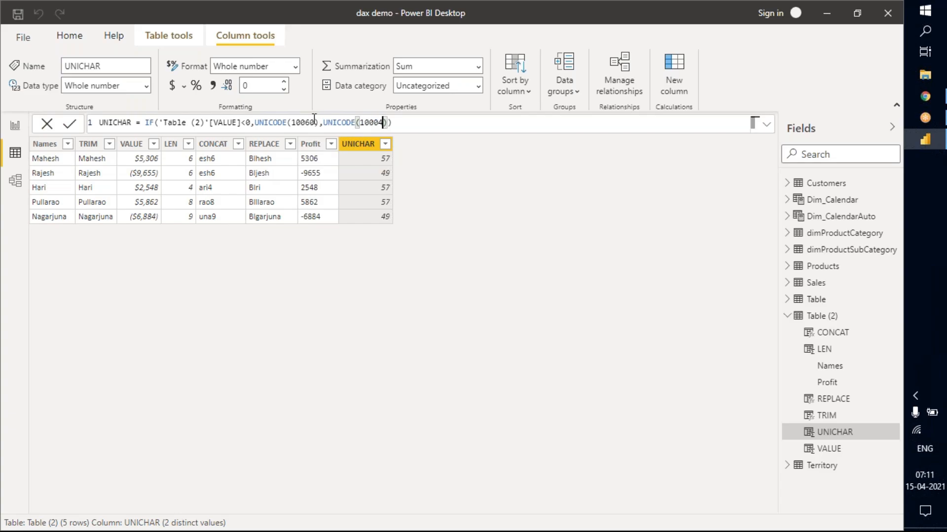
- Copy the heavy cross's code 10006 from Chrome, replace 10060 with it in the UNICHAR formula in Power BI Desktop, and commit the formula
{"action": "key", "text": "alt+Tab"}
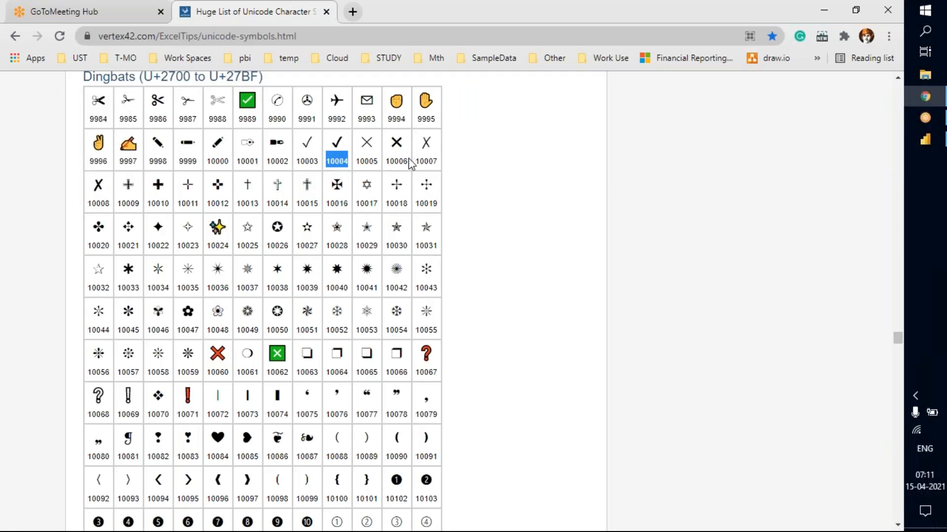
{"action": "left_click_drag", "start_coordinate": [407, 161], "coordinate": [387, 159]}
{"action": "key", "text": "ctrl+c"}
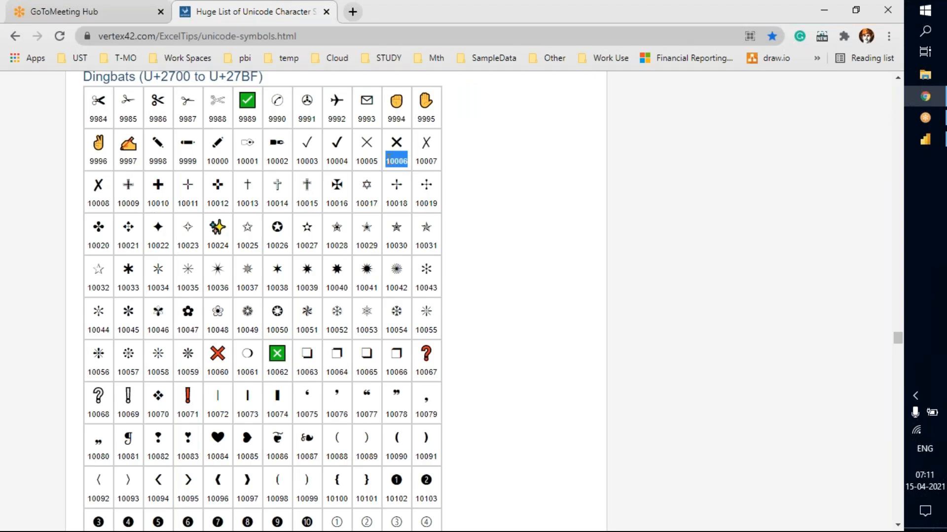
{"action": "key", "text": "alt+Tab"}
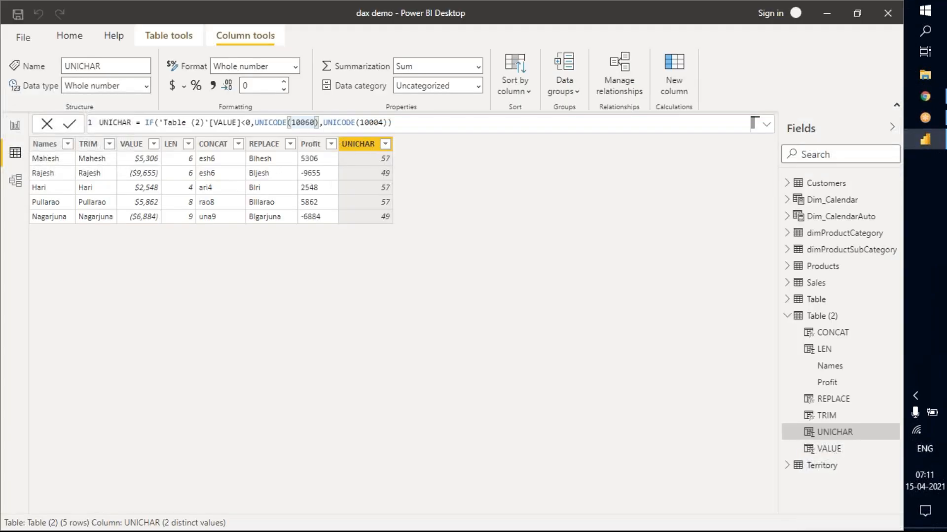
{"action": "left_click_drag", "start_coordinate": [315, 123], "coordinate": [293, 120]}
{"action": "key", "text": "ctrl+v"}
{"action": "key", "text": "alt+Tab"}
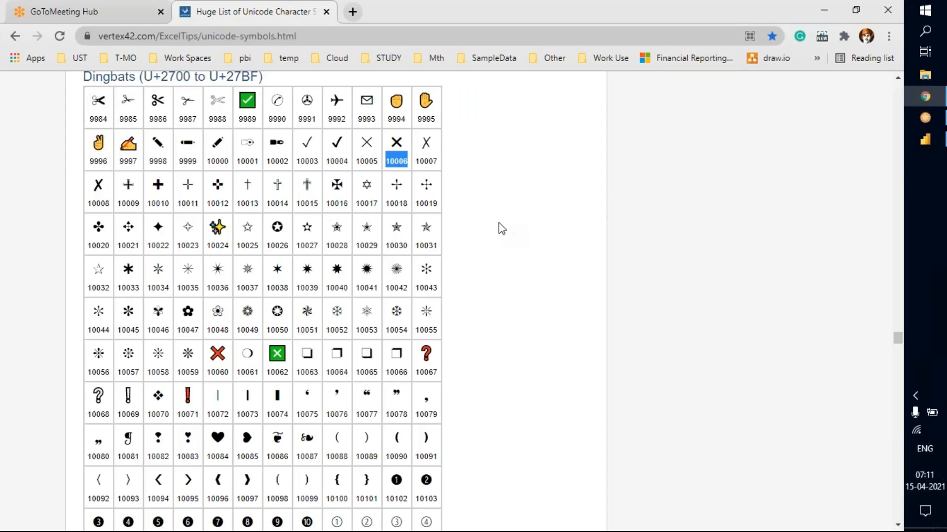
{"action": "key", "text": "alt+Tab"}
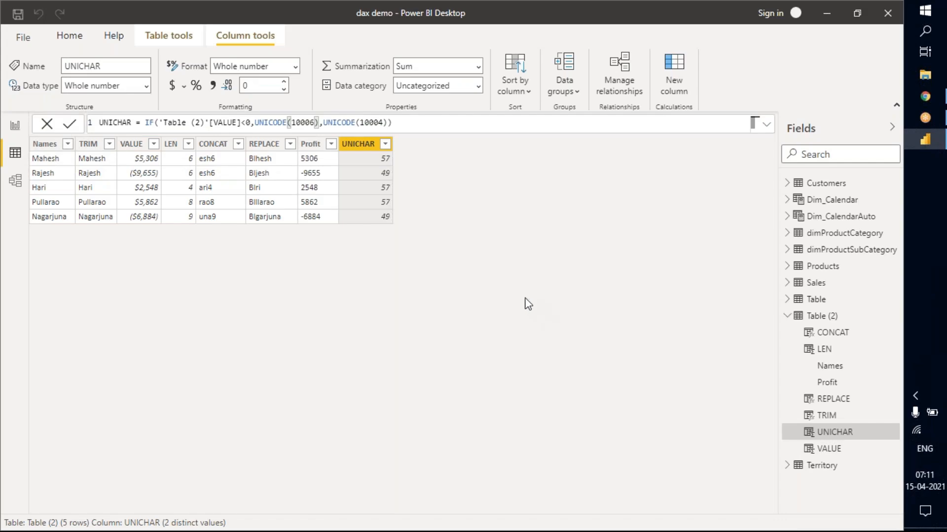
{"action": "key", "text": "Return"}
- Switch to Chrome and look through the Unicode symbol tables from Dingbats to Misc Symbols and Arrows
{"action": "key", "text": "alt+Tab"}
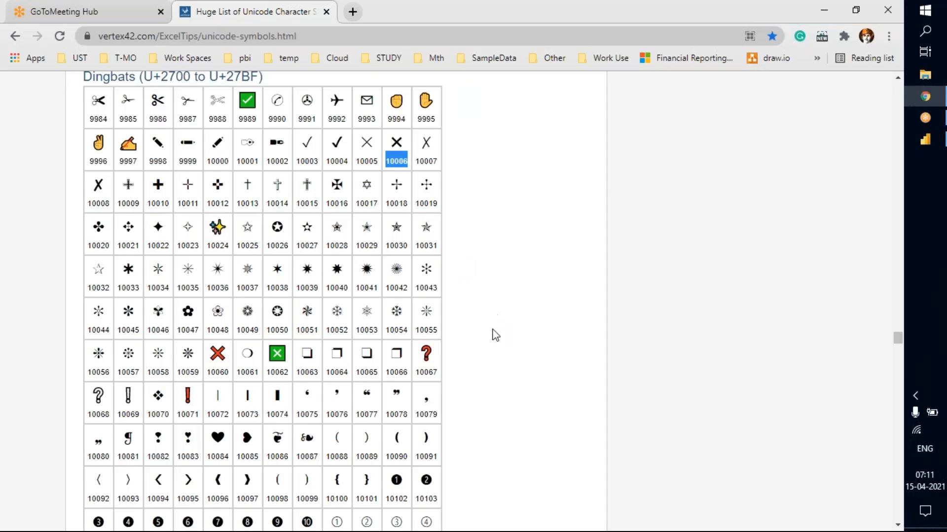
{"action": "scroll", "coordinate": [493, 333], "scroll_direction": "down", "scroll_amount": 8}
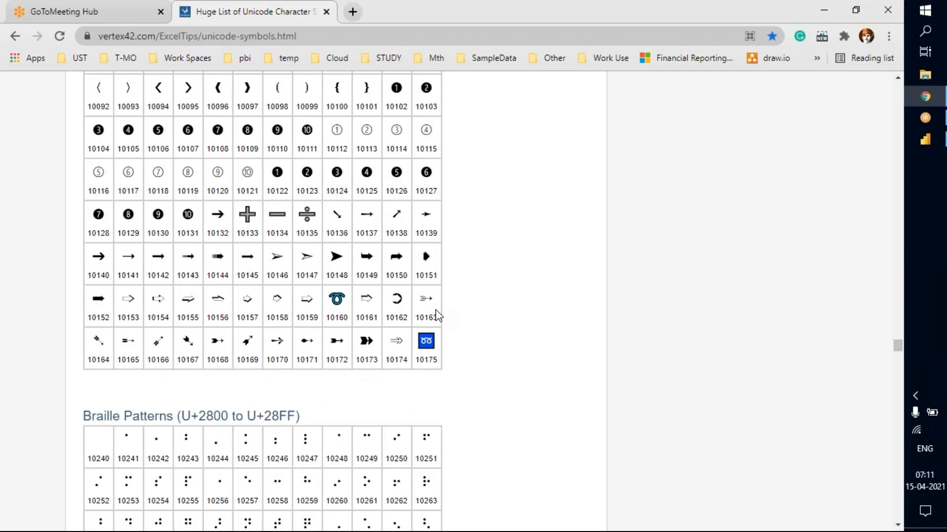
{"action": "scroll", "coordinate": [439, 314], "scroll_direction": "down", "scroll_amount": 20}
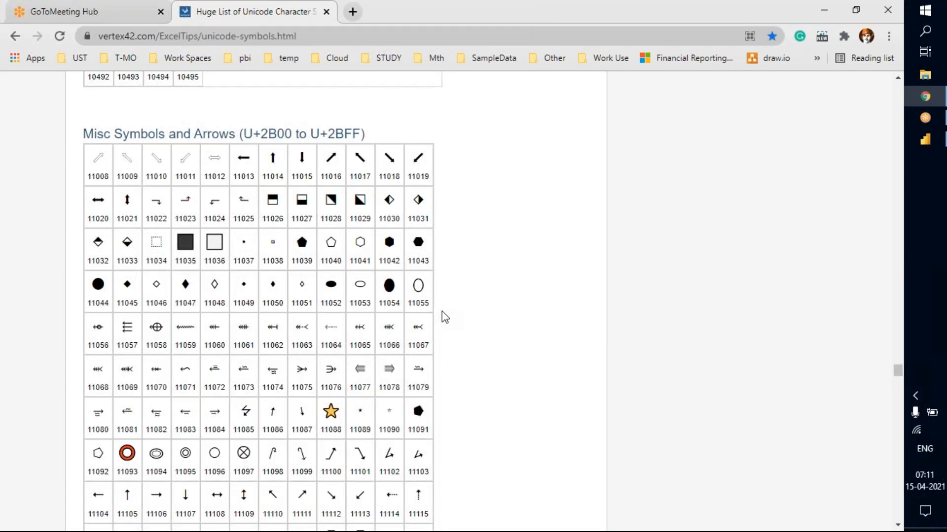
{"action": "scroll", "coordinate": [446, 315], "scroll_direction": "down", "scroll_amount": 2}
{"action": "scroll", "coordinate": [507, 321], "scroll_direction": "up", "scroll_amount": 8}
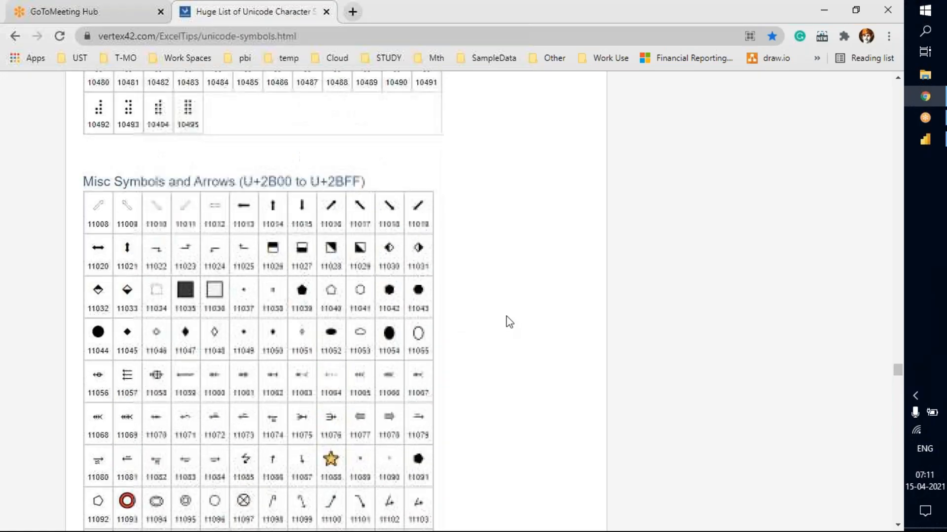
{"action": "key", "text": "alt+Tab"}
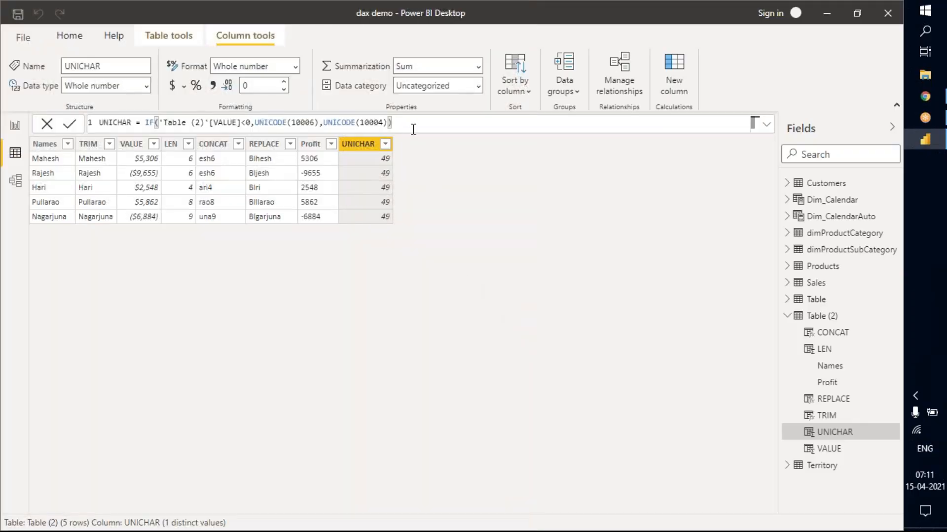
{"action": "left_click_drag", "start_coordinate": [407, 123], "coordinate": [100, 123]}
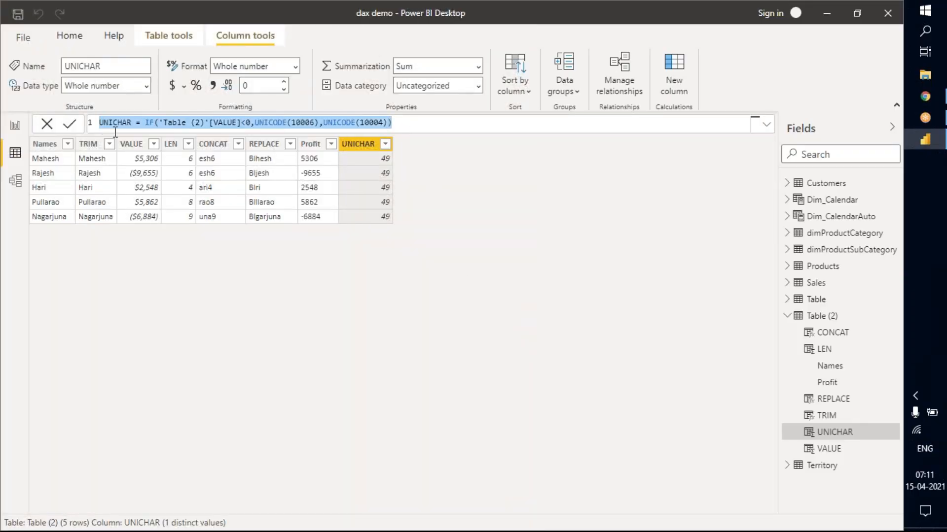
{"action": "left_click", "coordinate": [658, 276]}
{"action": "left_click", "coordinate": [23, 128]}
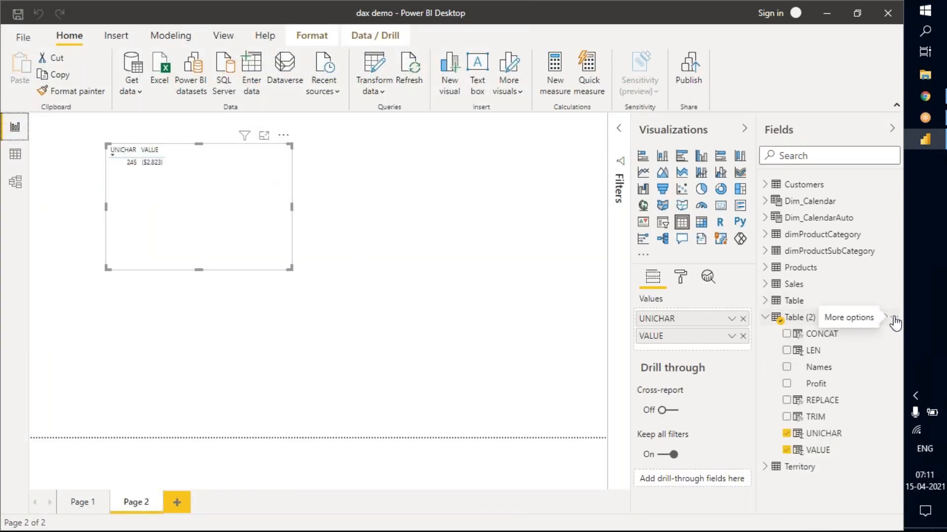
{"action": "left_click", "coordinate": [893, 319]}
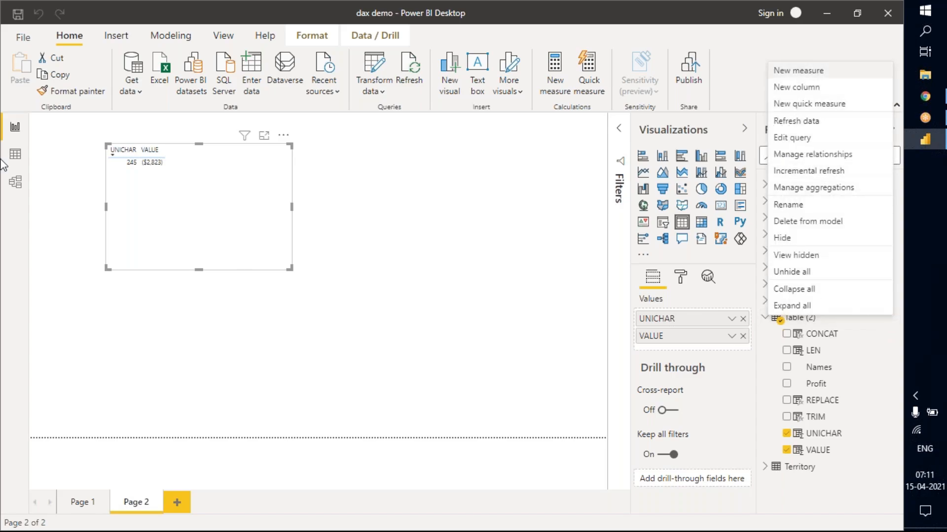
{"action": "left_click", "coordinate": [17, 161]}
{"action": "left_click", "coordinate": [17, 162]}
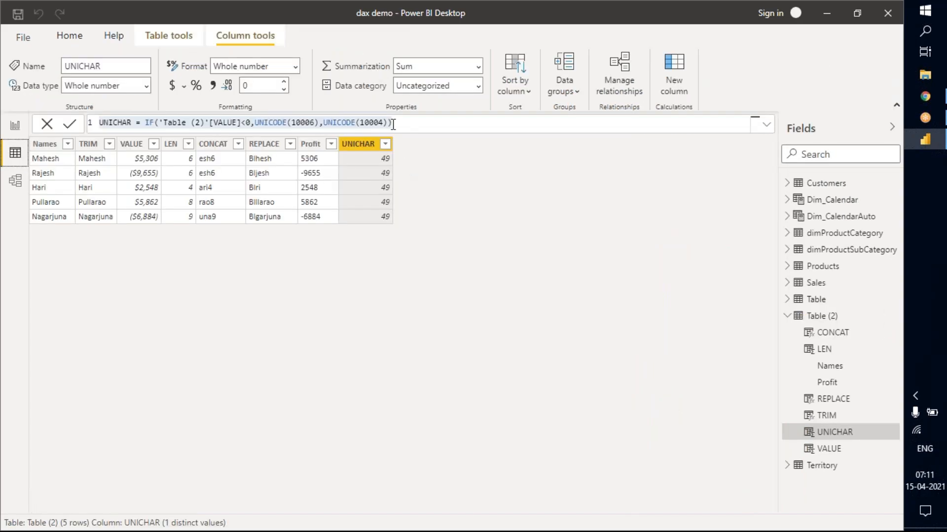
{"action": "left_click", "coordinate": [393, 124]}
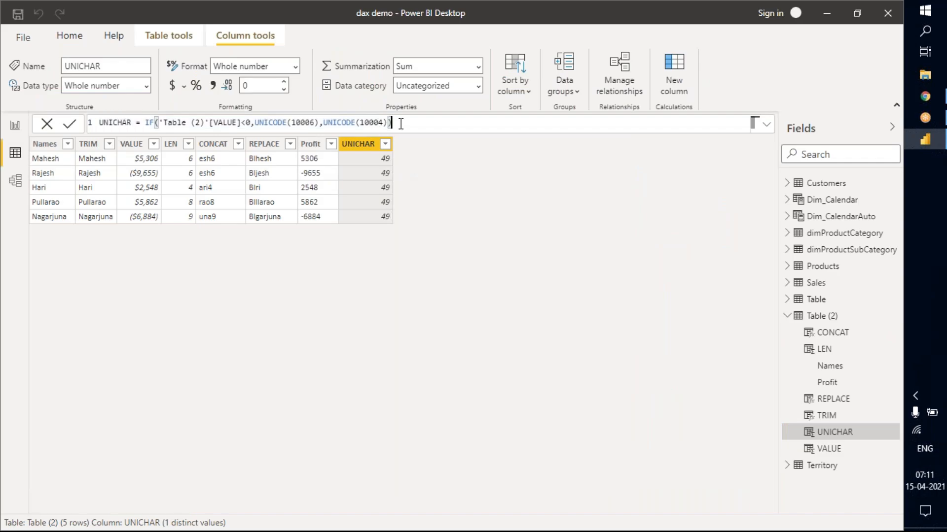
- Switch to the Unicode symbol list in Chrome and copy code 11206 of the down-pointing triangle under Misc Symbols and Arrows
{"action": "key", "text": "alt+Tab"}
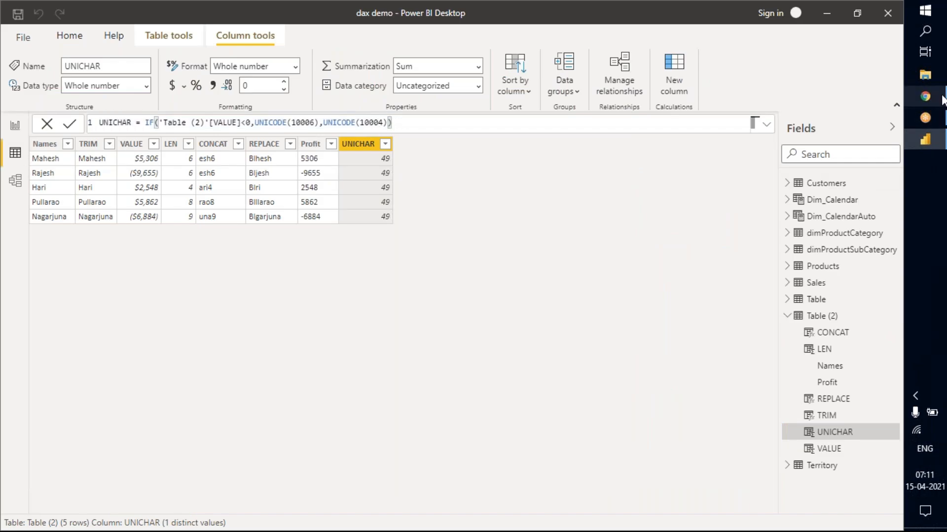
{"action": "scroll", "coordinate": [318, 322], "scroll_direction": "down", "scroll_amount": 9}
{"action": "scroll", "coordinate": [328, 359], "scroll_direction": "down", "scroll_amount": 7}
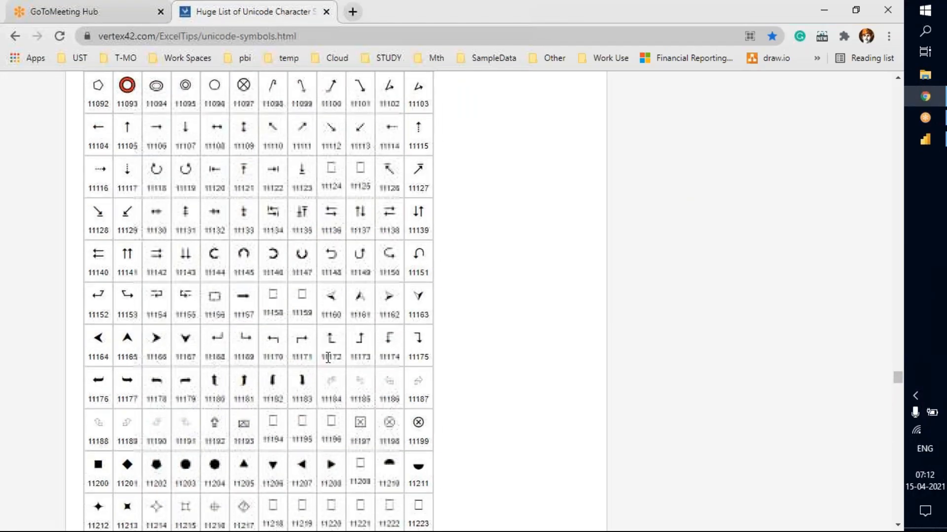
{"action": "scroll", "coordinate": [335, 363], "scroll_direction": "down", "scroll_amount": 12}
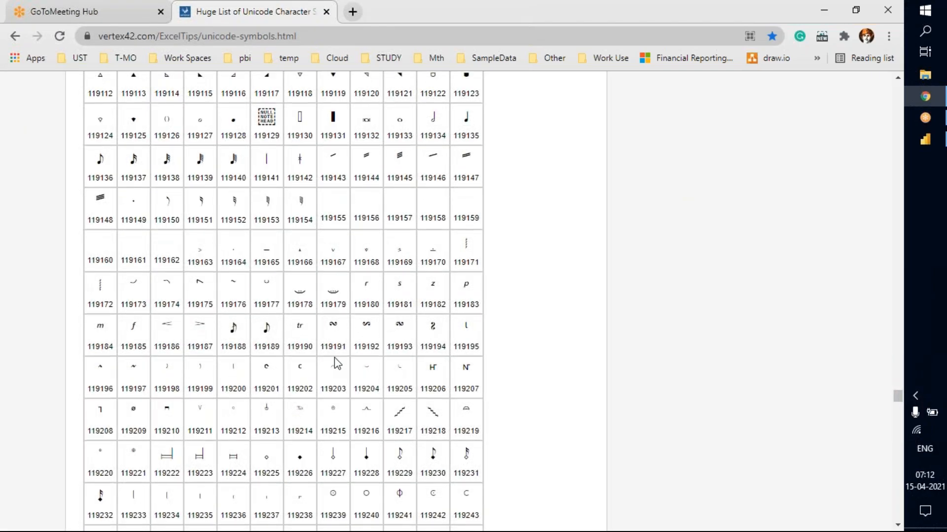
{"action": "scroll", "coordinate": [335, 360], "scroll_direction": "down", "scroll_amount": 3}
{"action": "scroll", "coordinate": [335, 360], "scroll_direction": "up", "scroll_amount": 11}
{"action": "scroll", "coordinate": [339, 357], "scroll_direction": "up", "scroll_amount": 6}
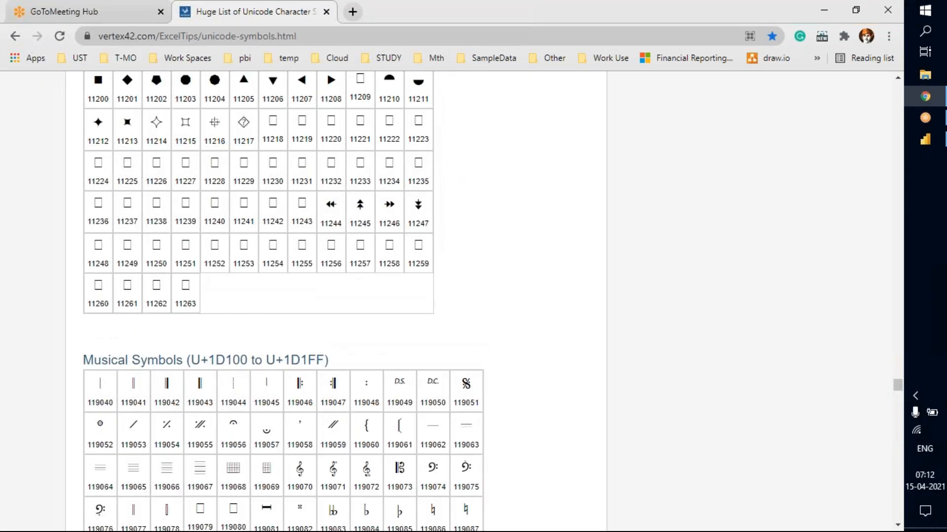
{"action": "left_click_drag", "start_coordinate": [284, 229], "coordinate": [262, 228]}
{"action": "key", "text": "ctrl+c"}
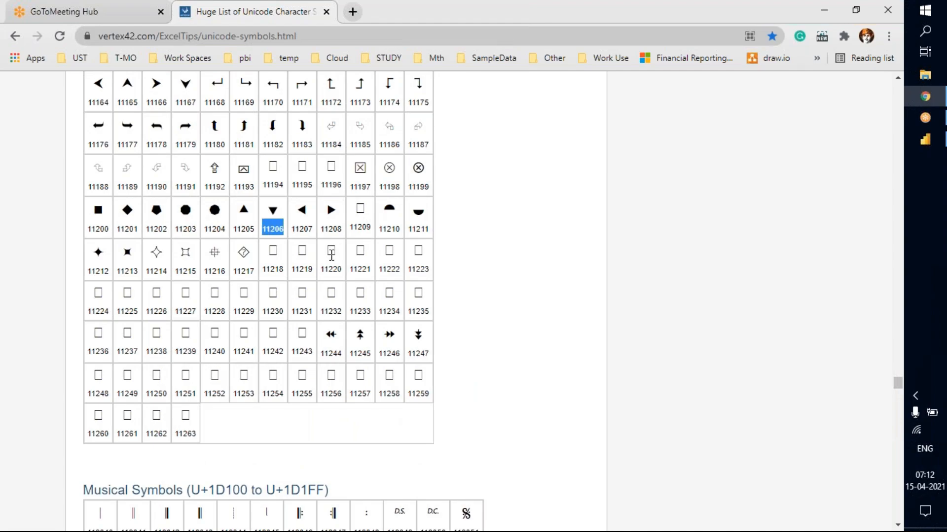
- Switch to Power BI Desktop and replace 10006 with 11206 in the UNICHAR column formula
{"action": "key", "text": "alt+Tab"}
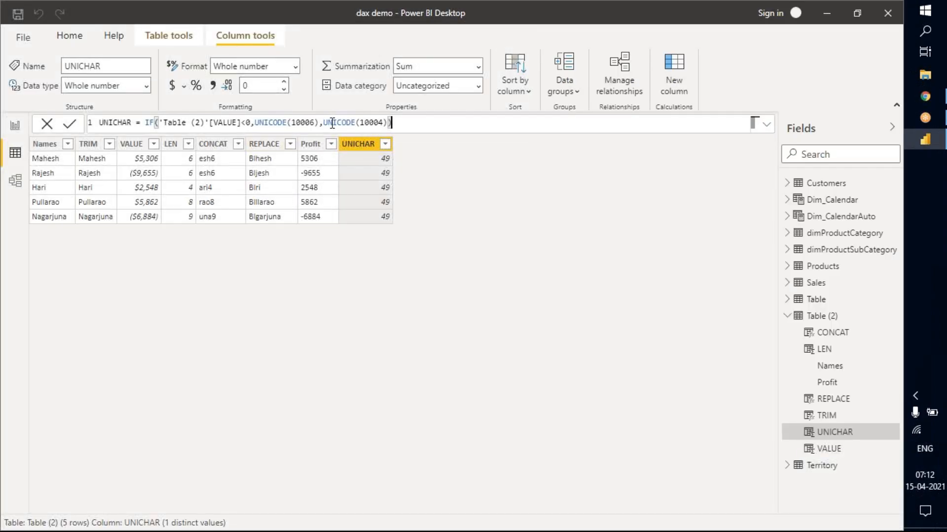
{"action": "left_click_drag", "start_coordinate": [313, 122], "coordinate": [291, 123]}
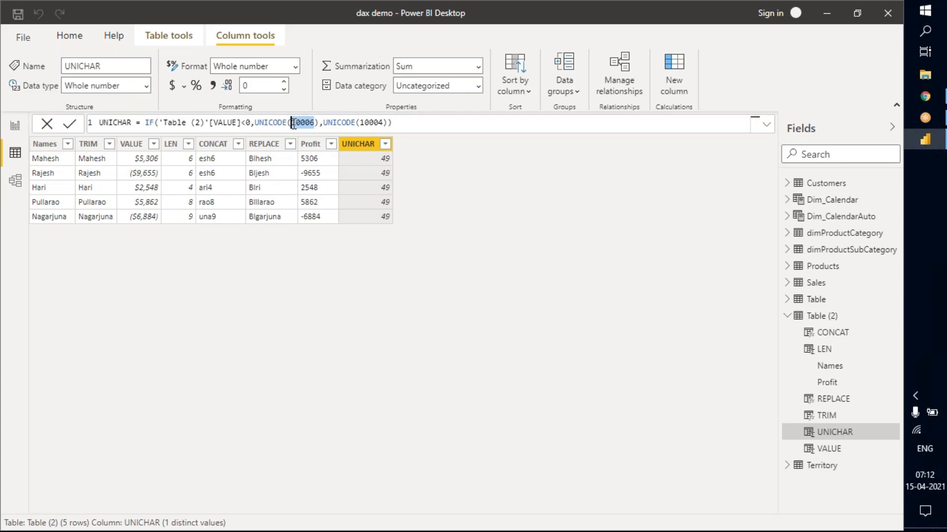
{"action": "key", "text": "ctrl+v"}
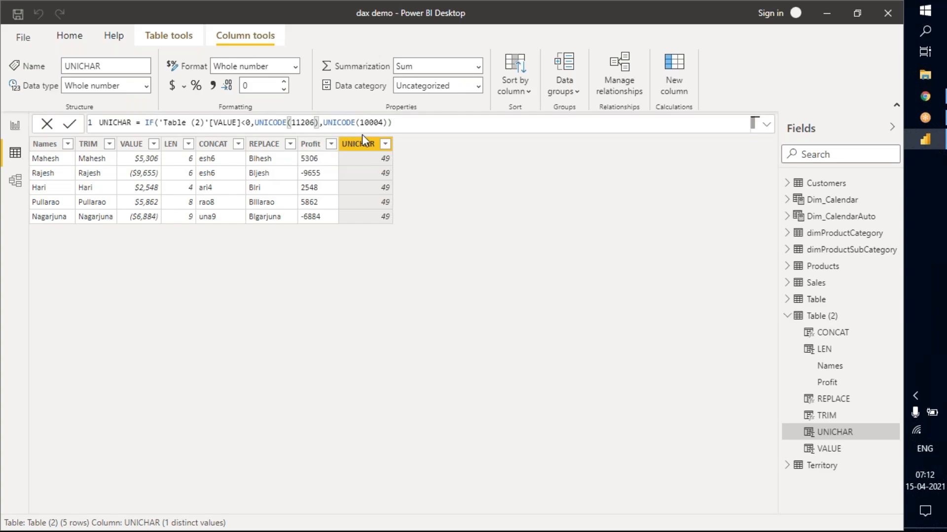
- Copy the up-pointing triangle's code 11205 from the Chrome symbol list and use it in place of 10004 in the Power BI column formula
{"action": "key", "text": "alt+Tab"}
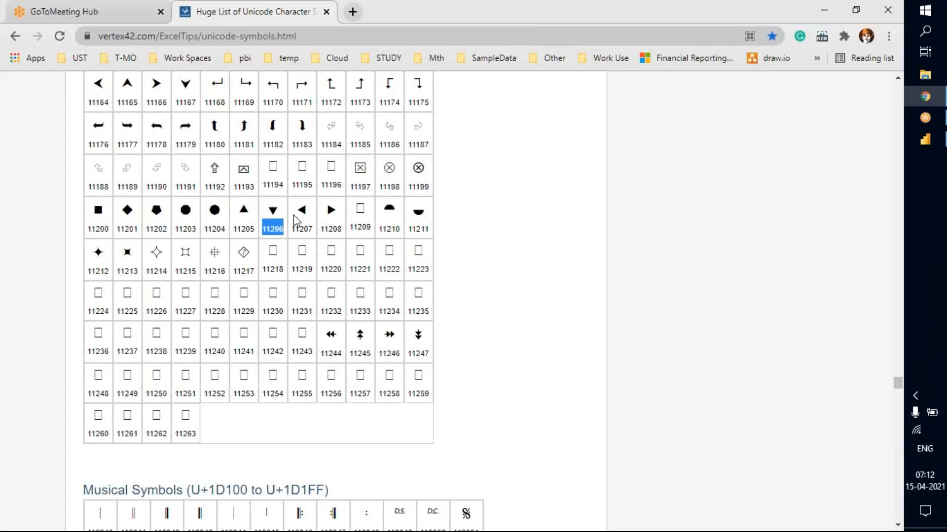
{"action": "double_click", "coordinate": [254, 228]}
{"action": "key", "text": "ctrl+c"}
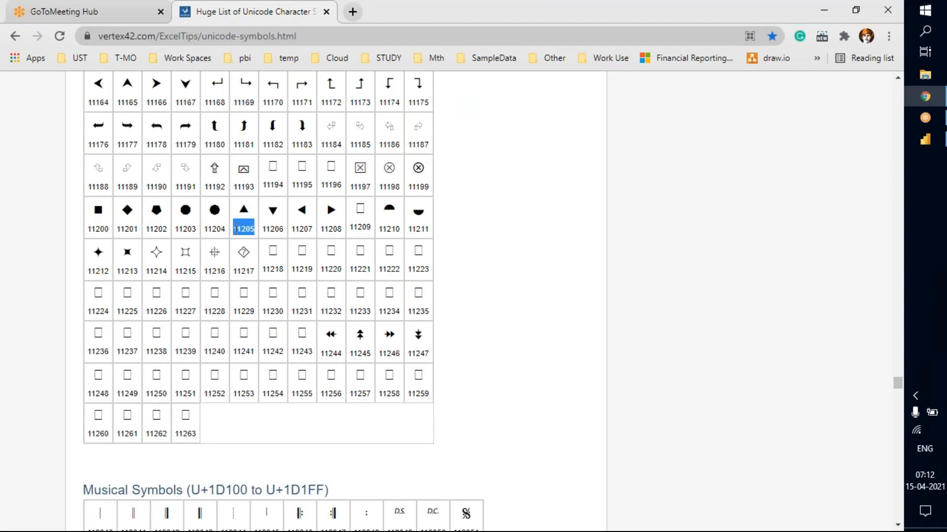
{"action": "key", "text": "alt+Tab"}
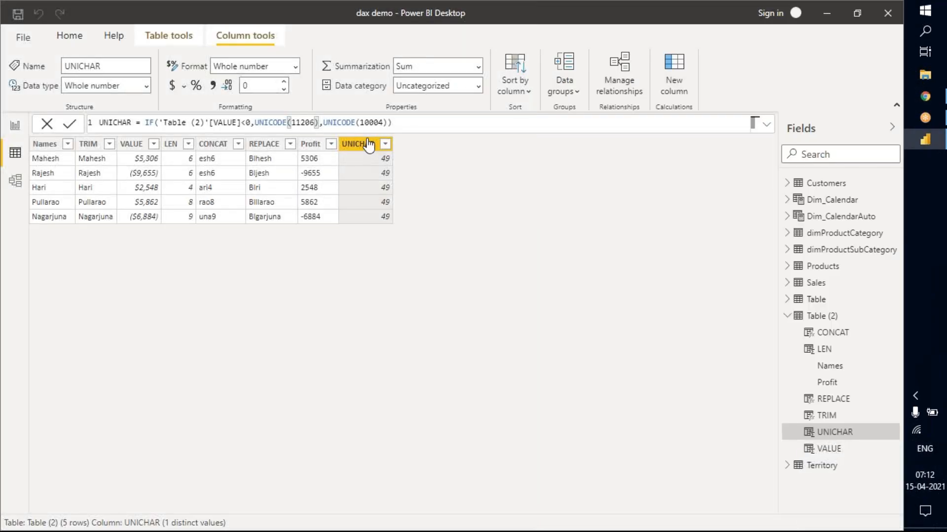
{"action": "left_click_drag", "start_coordinate": [382, 126], "coordinate": [359, 124]}
{"action": "key", "text": "ctrl+v"}
{"action": "key", "text": "Return"}
- Change the function around 11206 in the column formula from UNICODE to UNICHAR
{"action": "key", "text": "Right"}
{"action": "key", "text": "BackSpace"}
{"action": "key", "text": "BackSpace"}
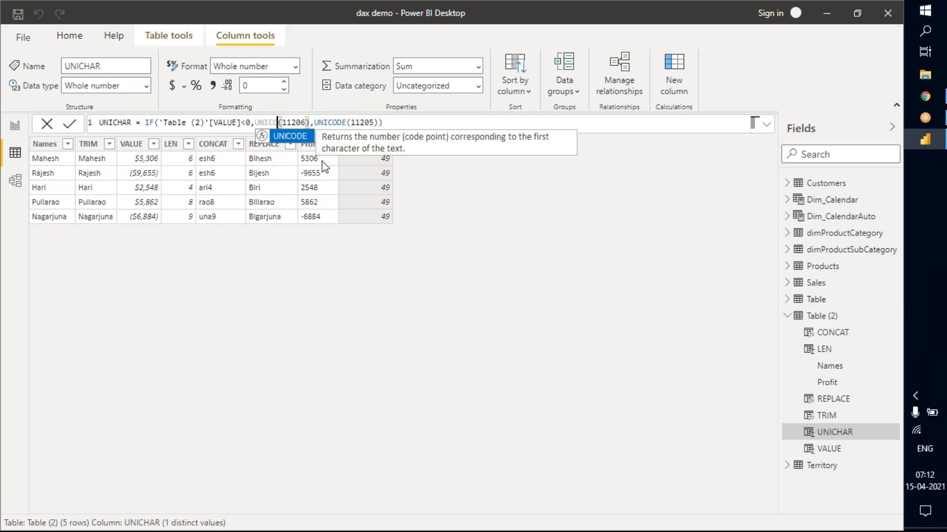
{"action": "key", "text": "BackSpace"}
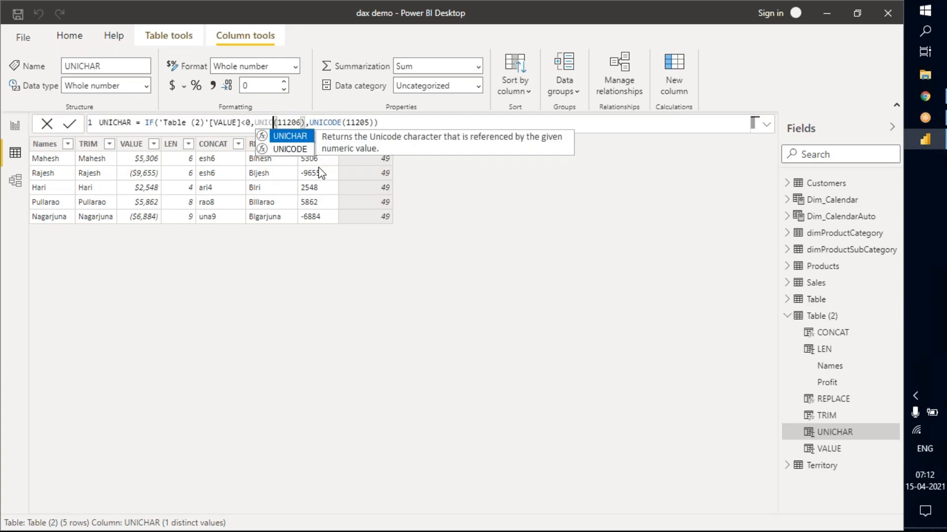
{"action": "key", "text": "Tab"}
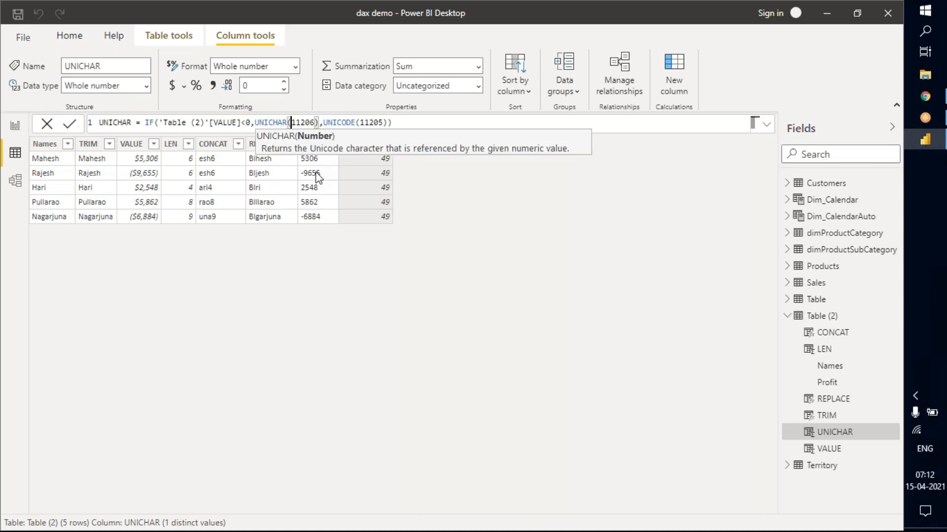
- Return to the Unicode symbol list in Chrome and copy code 129093 of the heavy up arrow under Supplemental Arrows
{"action": "left_click", "coordinate": [925, 96]}
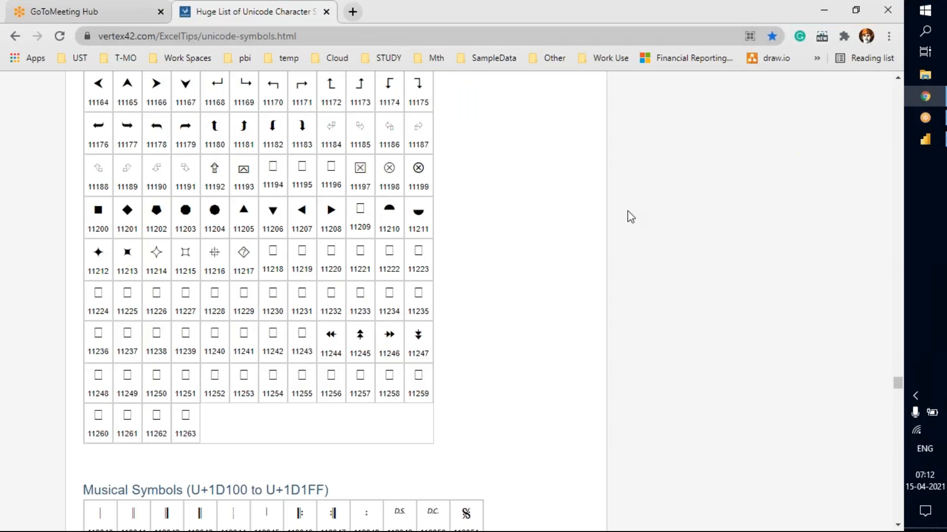
{"action": "scroll", "coordinate": [627, 217], "scroll_direction": "up", "scroll_amount": 8}
{"action": "scroll", "coordinate": [630, 221], "scroll_direction": "up", "scroll_amount": 20}
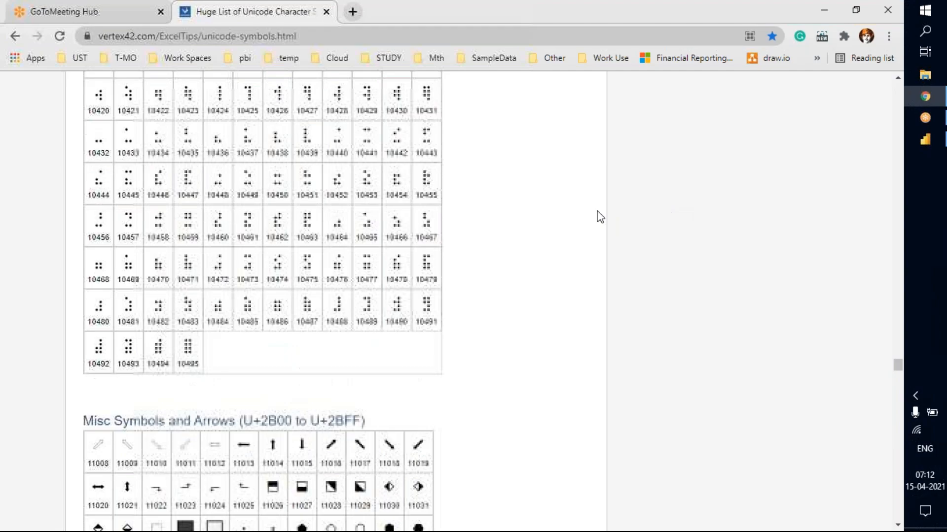
{"action": "scroll", "coordinate": [488, 218], "scroll_direction": "up", "scroll_amount": 10}
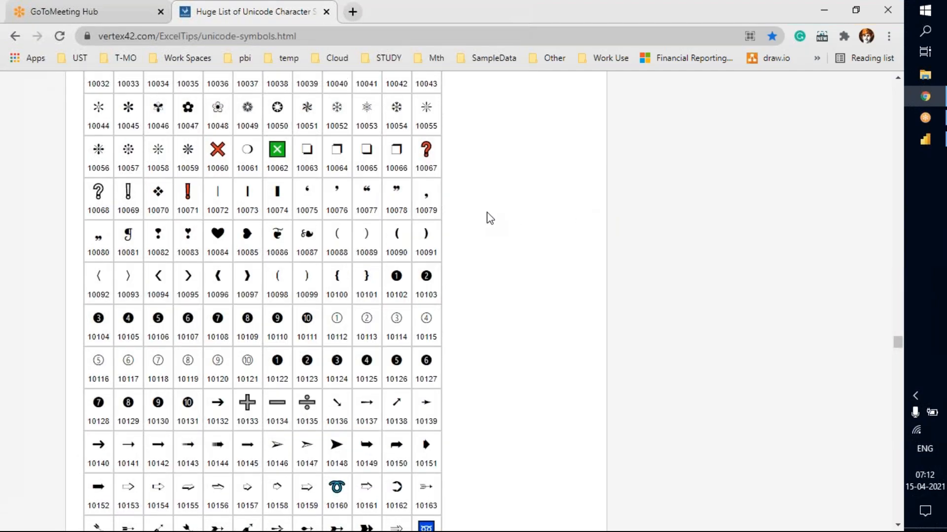
{"action": "scroll", "coordinate": [489, 218], "scroll_direction": "up", "scroll_amount": 20}
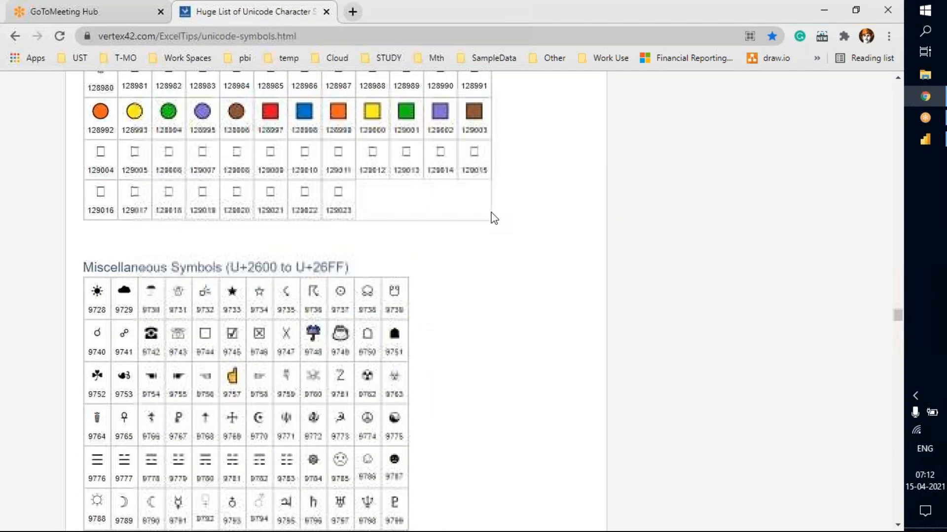
{"action": "scroll", "coordinate": [494, 219], "scroll_direction": "up", "scroll_amount": 12}
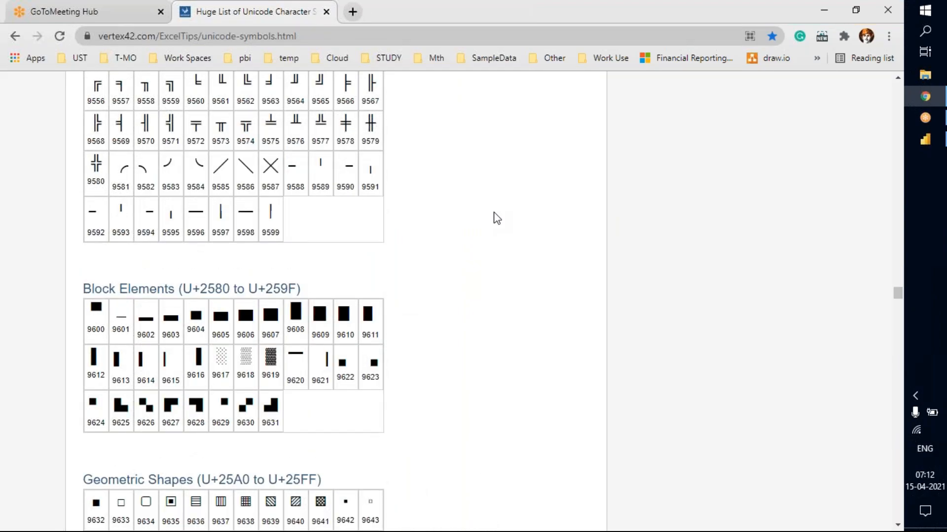
{"action": "scroll", "coordinate": [498, 220], "scroll_direction": "down", "scroll_amount": 8}
{"action": "scroll", "coordinate": [498, 221], "scroll_direction": "up", "scroll_amount": 20}
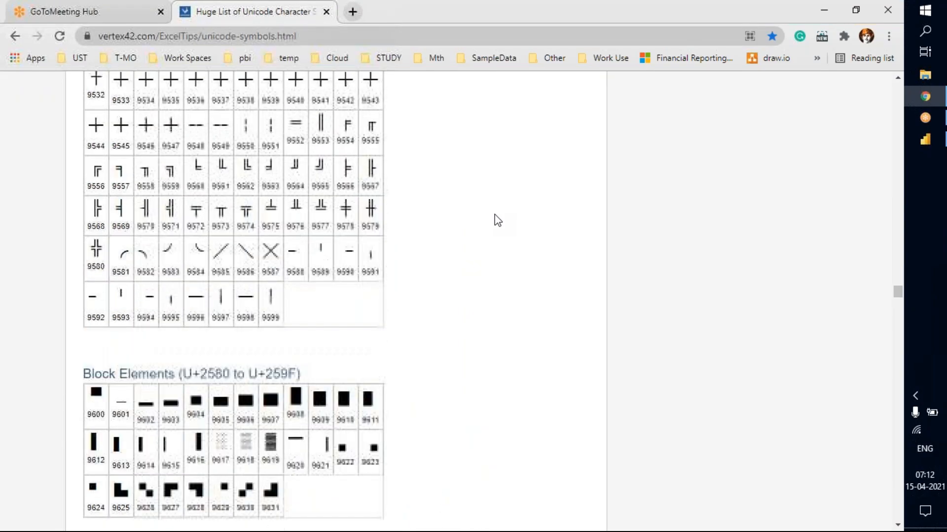
{"action": "scroll", "coordinate": [498, 221], "scroll_direction": "up", "scroll_amount": 20}
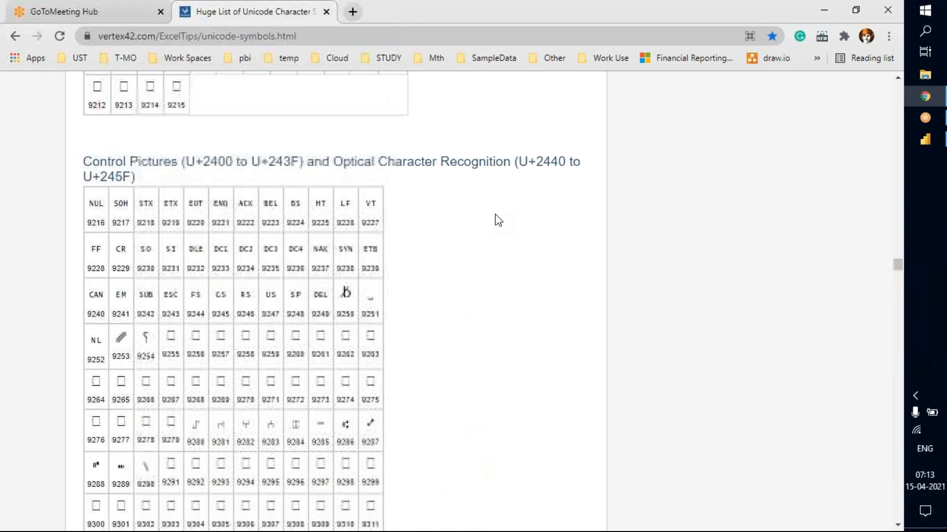
{"action": "scroll", "coordinate": [499, 220], "scroll_direction": "up", "scroll_amount": 20}
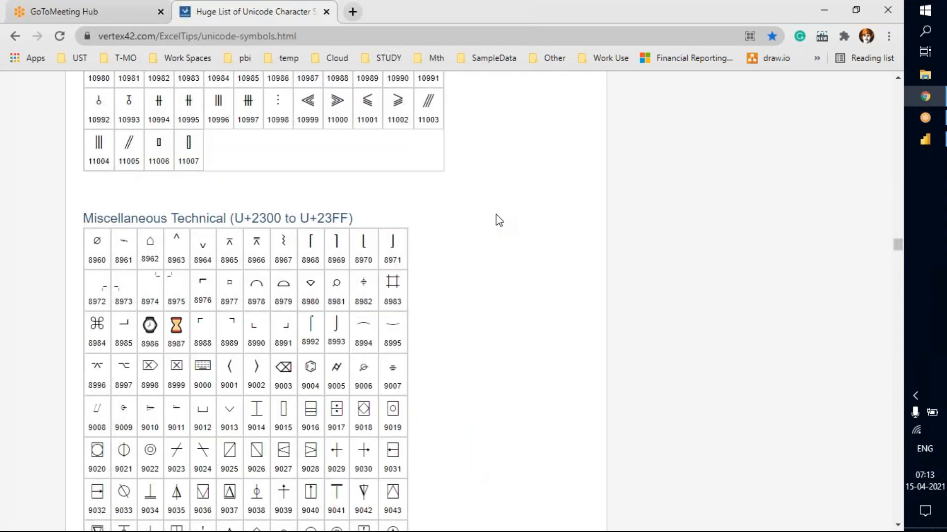
{"action": "scroll", "coordinate": [499, 220], "scroll_direction": "up", "scroll_amount": 20}
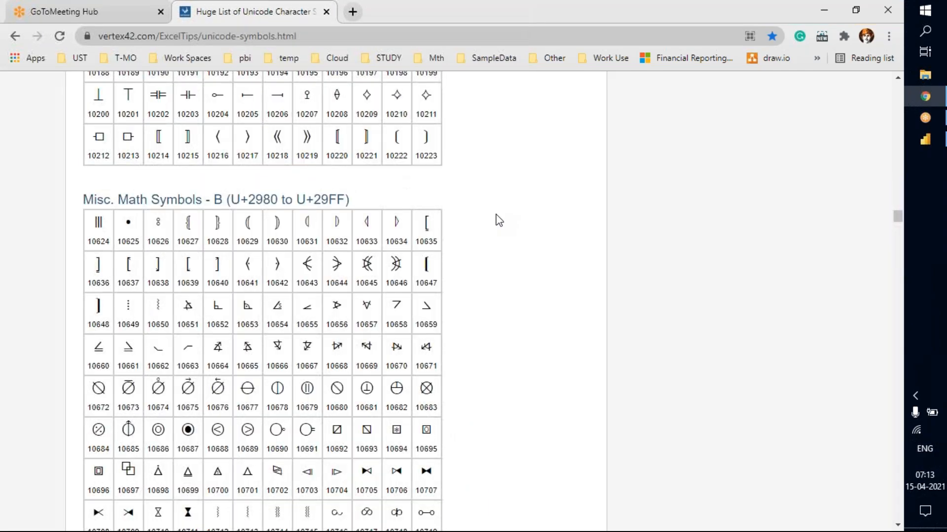
{"action": "scroll", "coordinate": [499, 220], "scroll_direction": "up", "scroll_amount": 13}
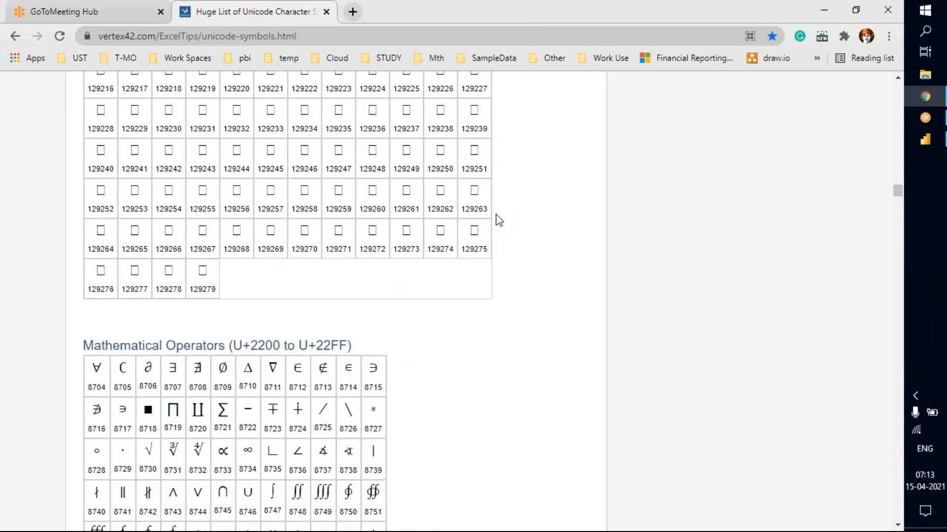
{"action": "scroll", "coordinate": [499, 220], "scroll_direction": "up", "scroll_amount": 4}
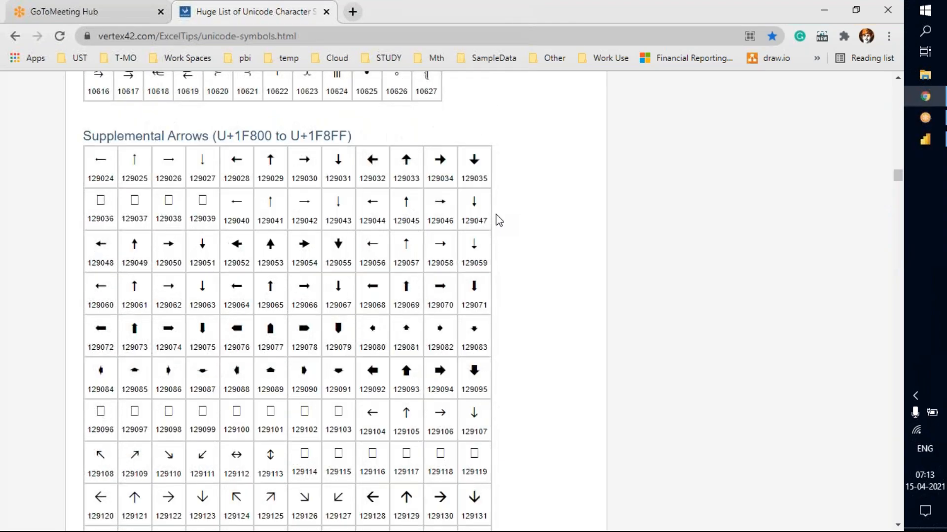
{"action": "scroll", "coordinate": [499, 220], "scroll_direction": "up", "scroll_amount": 2}
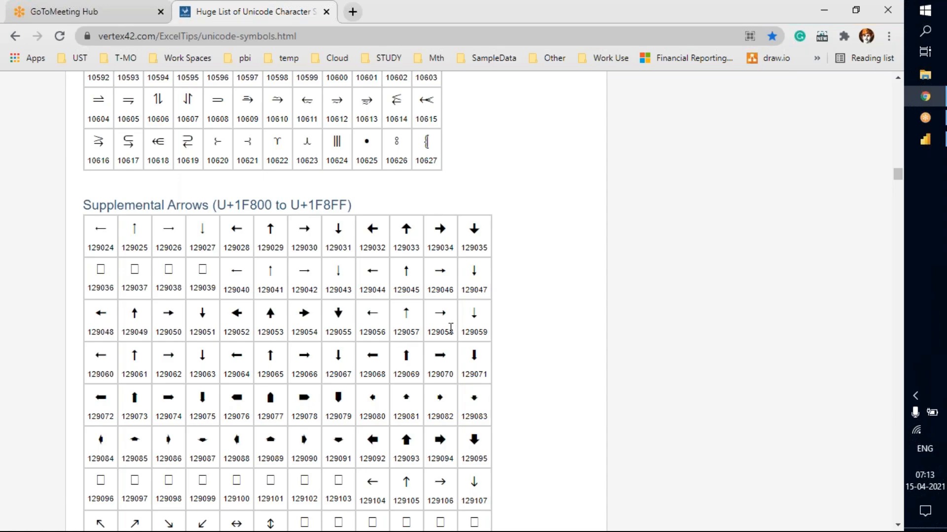
{"action": "scroll", "coordinate": [454, 327], "scroll_direction": "up", "scroll_amount": 8}
{"action": "scroll", "coordinate": [454, 323], "scroll_direction": "down", "scroll_amount": 14}
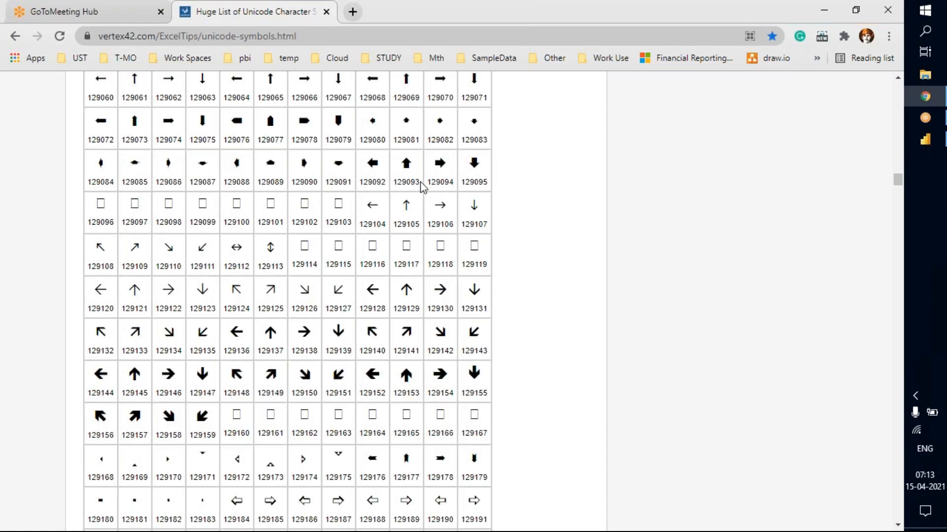
{"action": "left_click_drag", "start_coordinate": [420, 183], "coordinate": [395, 182]}
{"action": "key", "text": "ctrl+c"}
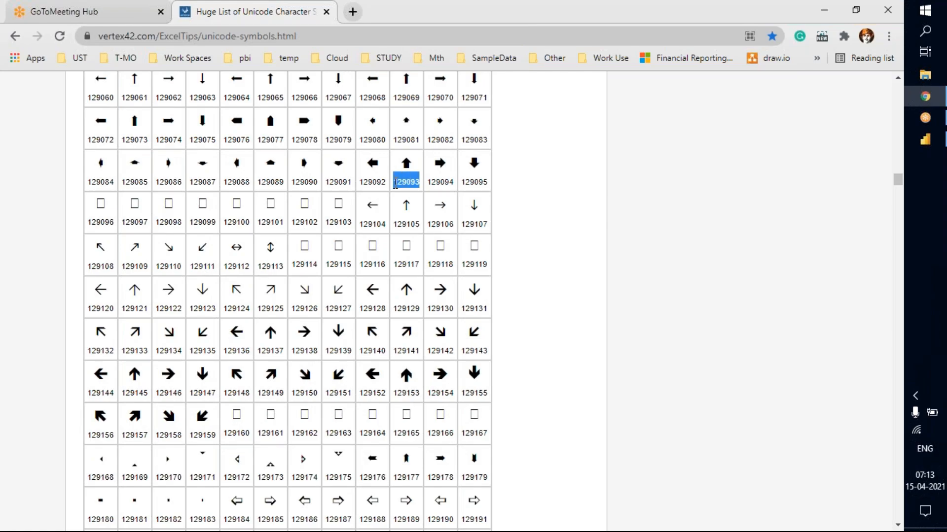
- Switch to Power BI Desktop and change the function around 11206 in the column formula from UNICHAR to UNICODE
{"action": "key", "text": "alt+Tab"}
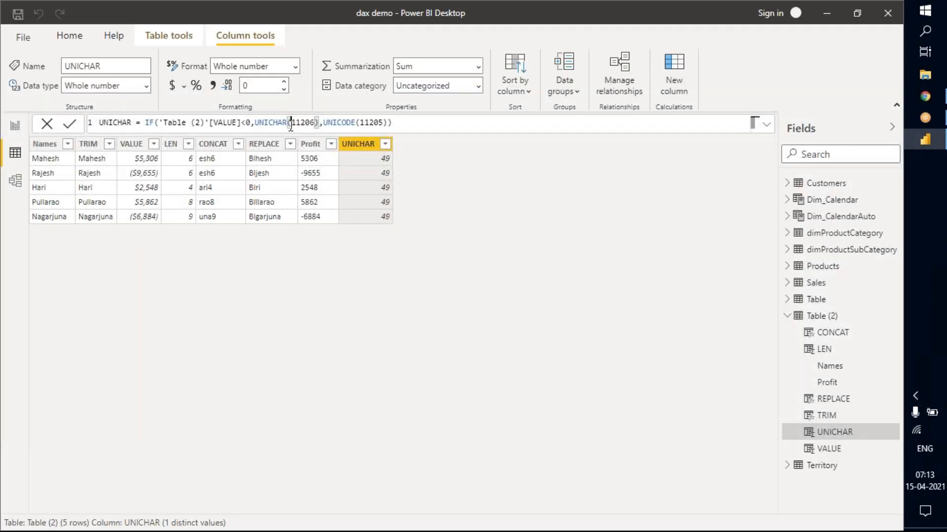
{"action": "left_click", "coordinate": [285, 127]}
{"action": "key", "text": "BackSpace"}
{"action": "key", "text": "BackSpace"}
{"action": "key", "text": "BackSpace"}
{"action": "key", "text": "BackSpace"}
{"action": "key", "text": "BackSpace"}
{"action": "key", "text": "BackSpace"}
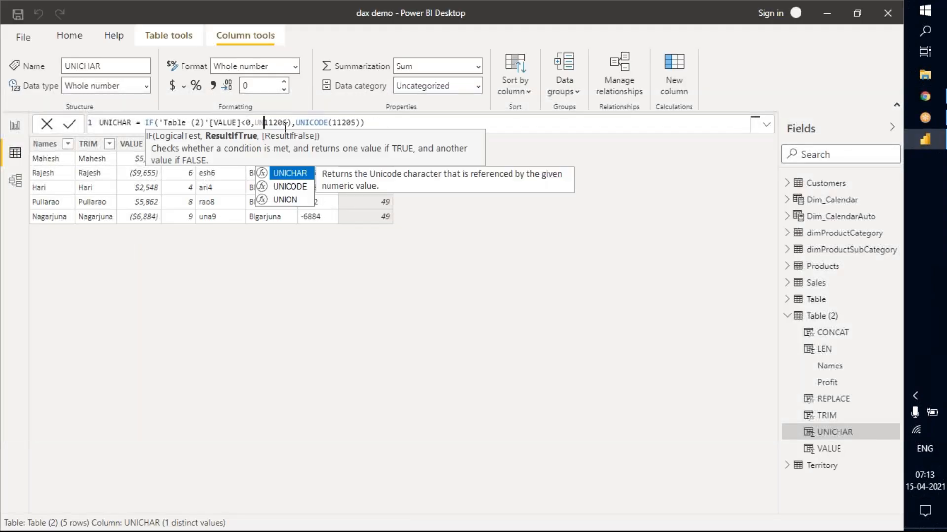
{"action": "key", "text": "Down"}
{"action": "key", "text": "Tab"}
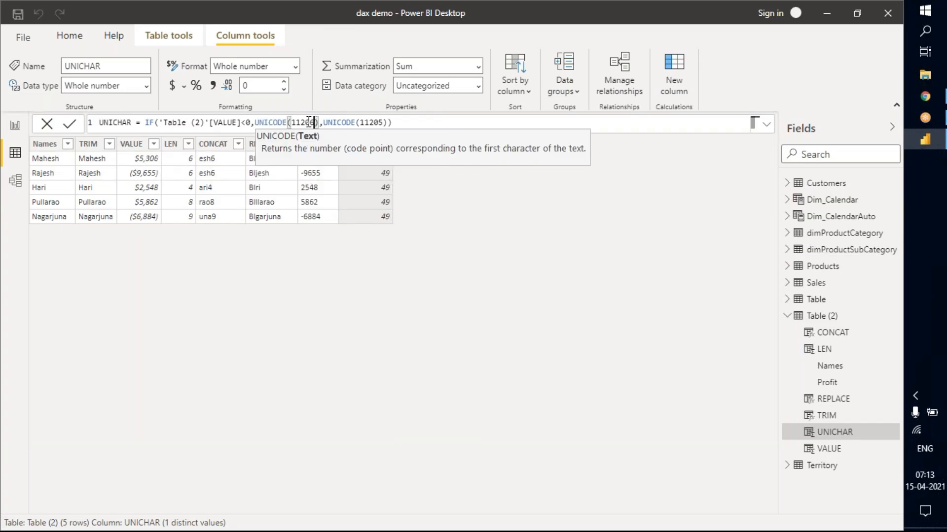
- Replace both codes in the column formula, 11206 and 11205, with the copied code 129093
{"action": "left_click_drag", "start_coordinate": [314, 122], "coordinate": [292, 122]}
{"action": "key", "text": "ctrl+v"}
{"action": "key", "text": "alt+Tab"}
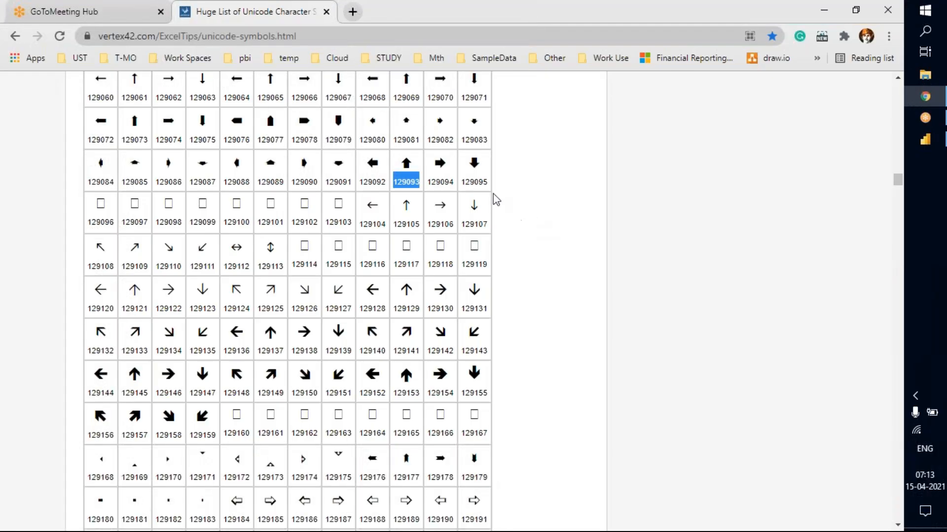
{"action": "key", "text": "alt+Tab"}
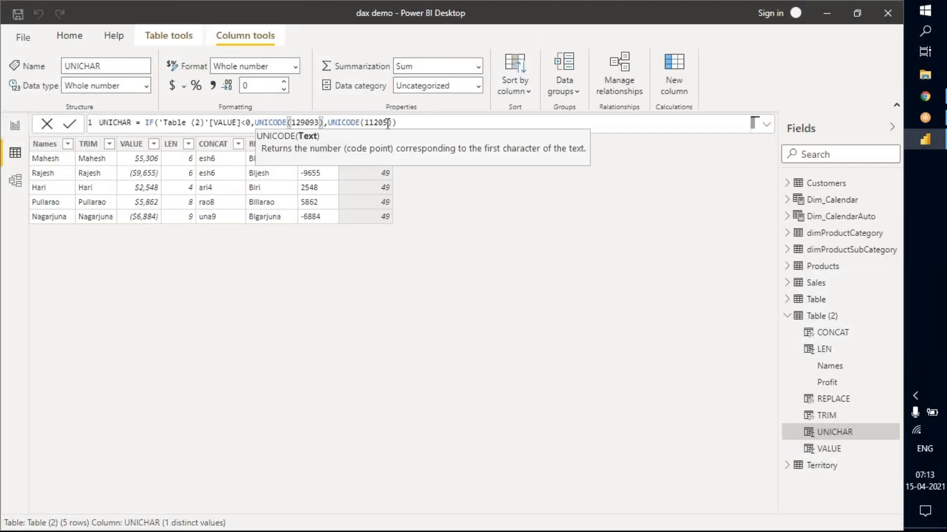
{"action": "left_click_drag", "start_coordinate": [388, 122], "coordinate": [366, 122]}
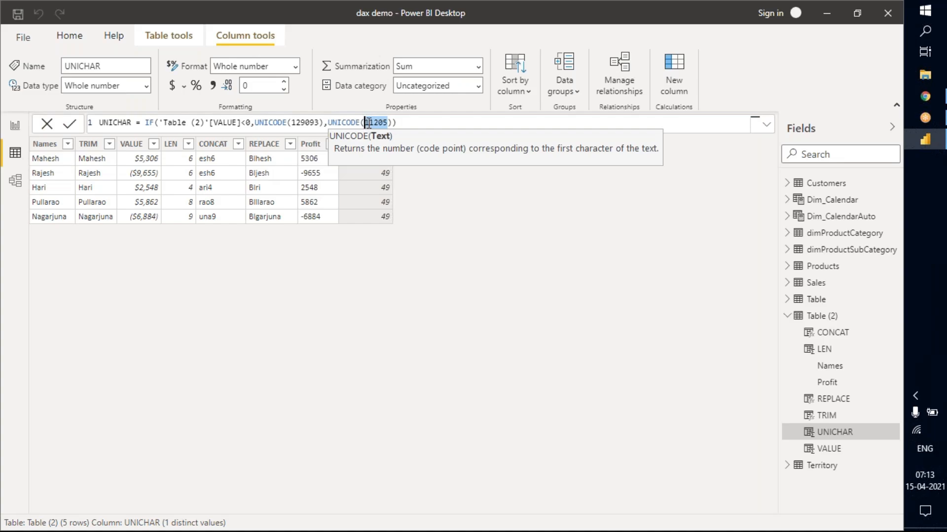
{"action": "key", "text": "ctrl+v"}
- Copy the heavy down arrow's code 129095 from the Chrome symbol list and use it as the negative-value code in the Power BI column formula
{"action": "key", "text": "alt+Tab"}
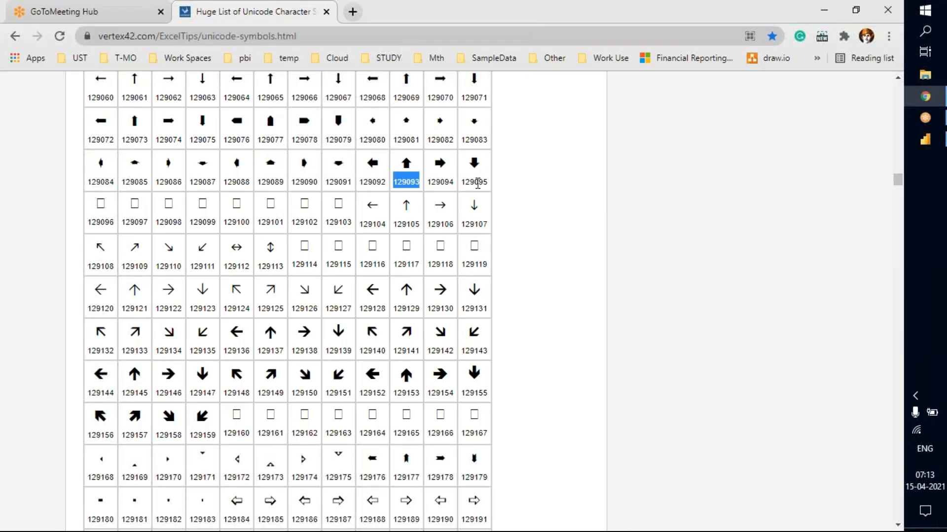
{"action": "left_click_drag", "start_coordinate": [488, 182], "coordinate": [461, 180]}
{"action": "key", "text": "ctrl+c"}
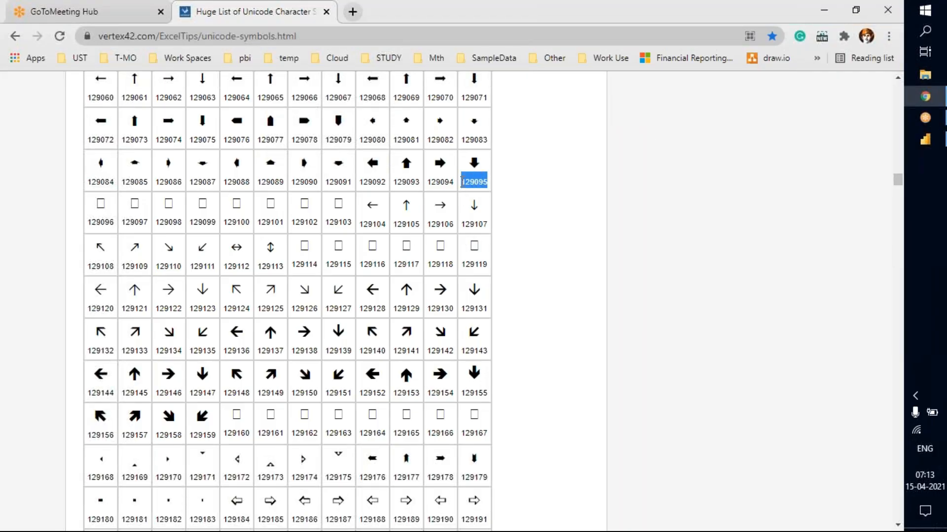
{"action": "key", "text": "alt+Tab"}
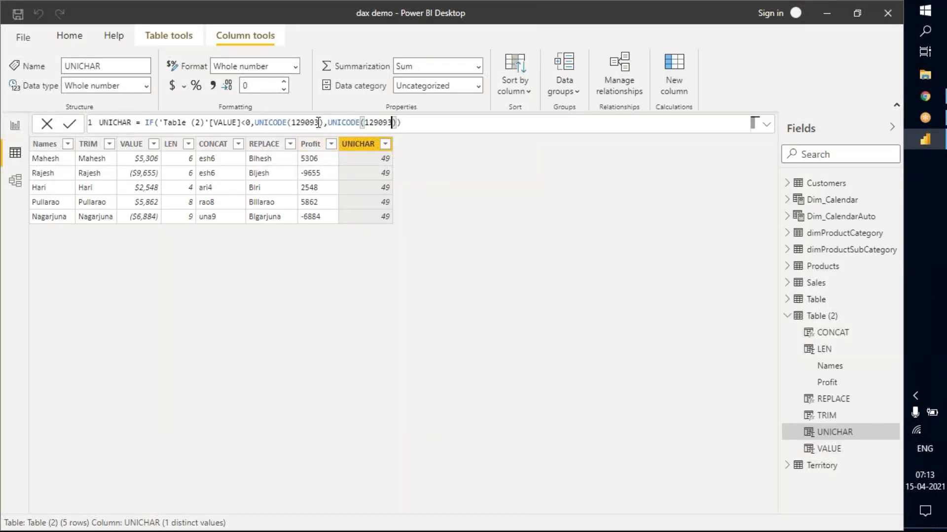
{"action": "left_click_drag", "start_coordinate": [318, 123], "coordinate": [298, 122]}
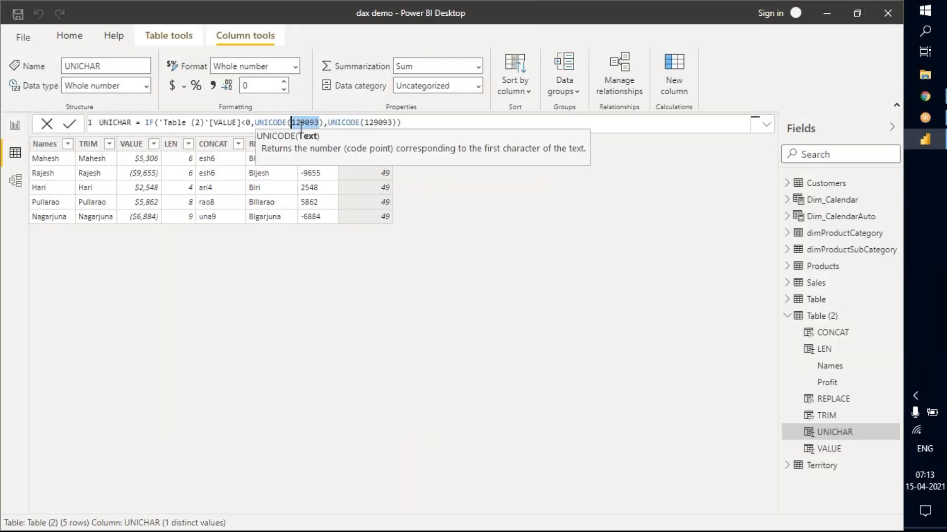
{"action": "key", "text": "ctrl+v"}
{"action": "key", "text": "Return"}
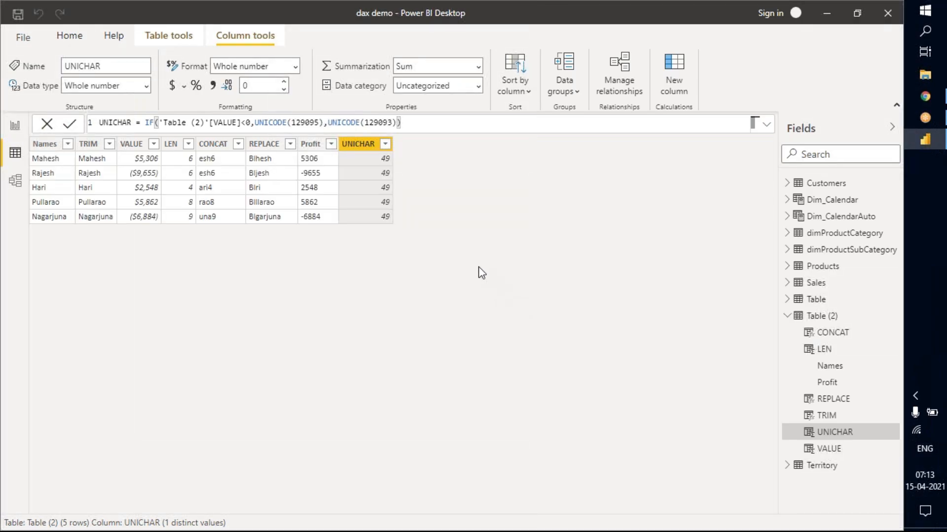
{"action": "key", "text": "alt+Tab"}
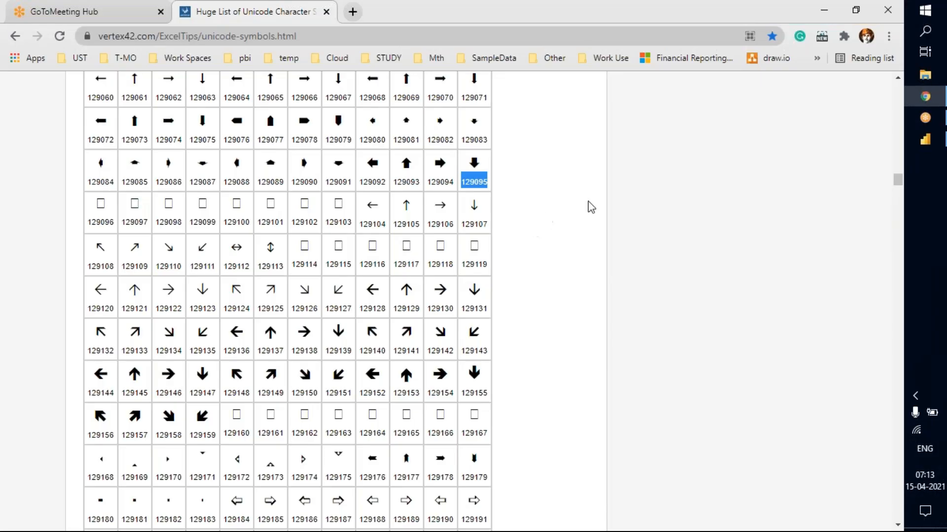
{"action": "key", "text": "alt+Tab"}
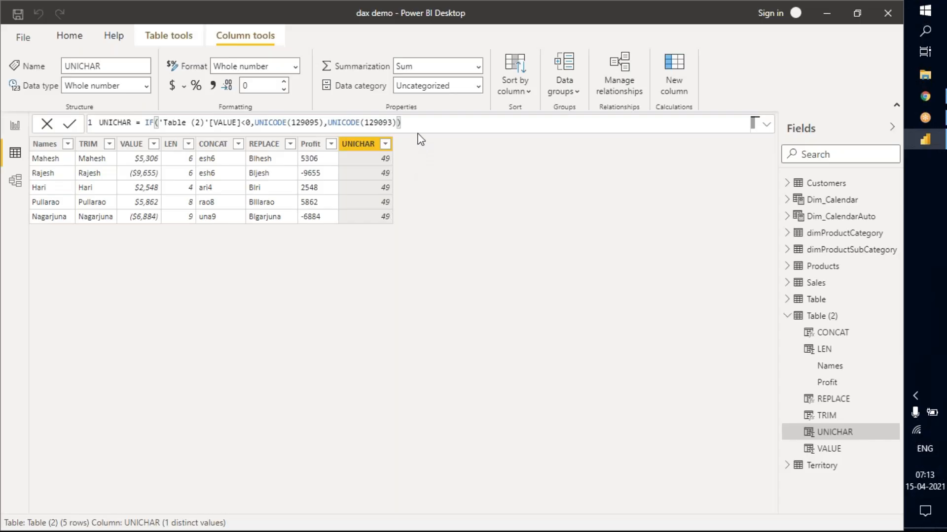
- Copy the complete UNICHAR column formula and add a new measure to Table (2)
{"action": "left_click_drag", "start_coordinate": [418, 122], "coordinate": [97, 127]}
{"action": "key", "text": "ctrl+c"}
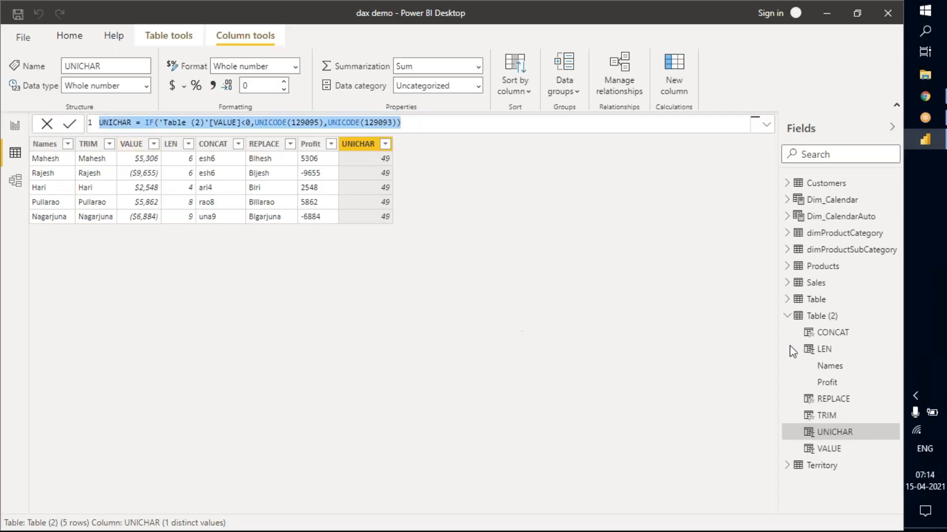
{"action": "left_click", "coordinate": [893, 316]}
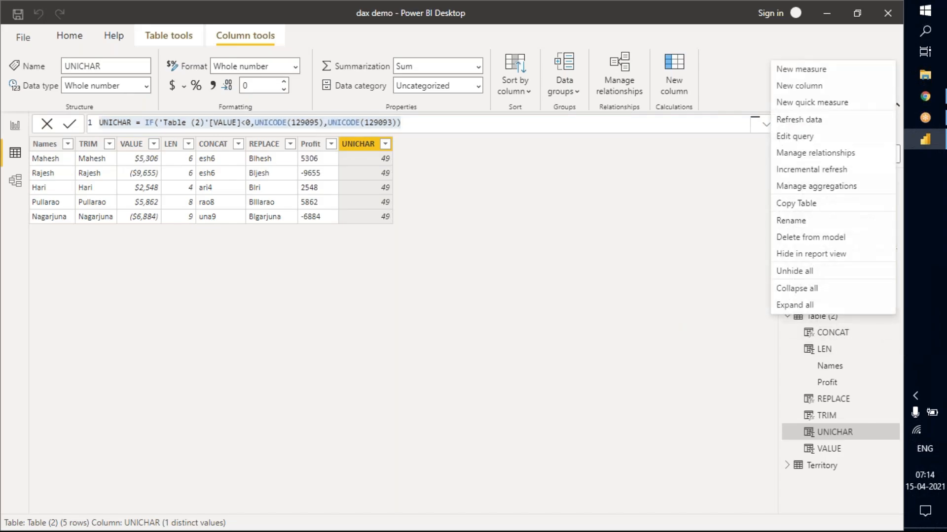
{"action": "left_click", "coordinate": [700, 130]}
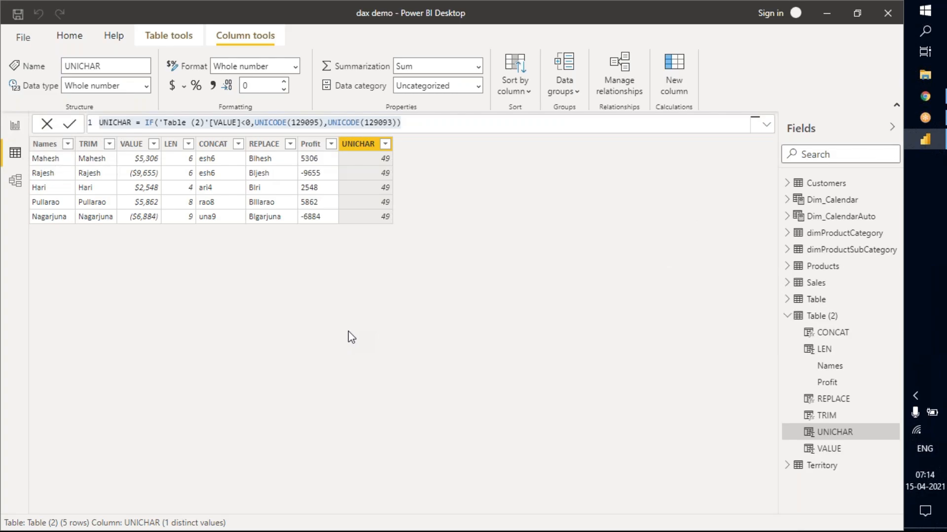
{"action": "key", "text": "alt+h"}
{"action": "key", "text": "n"}
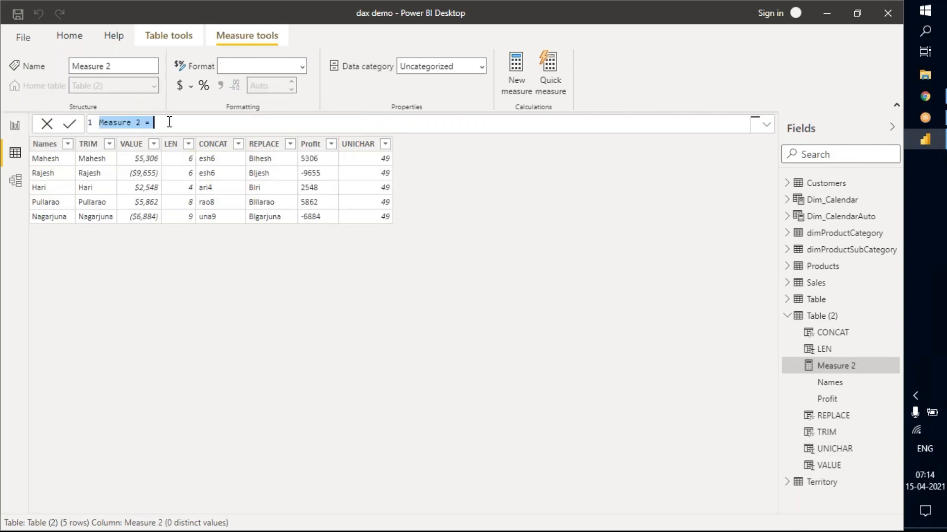
- Insert the copied formula into the new measure and name the measure M_UNICHAR
{"action": "left_click", "coordinate": [169, 122]}
{"action": "key", "text": "ctrl+v"}
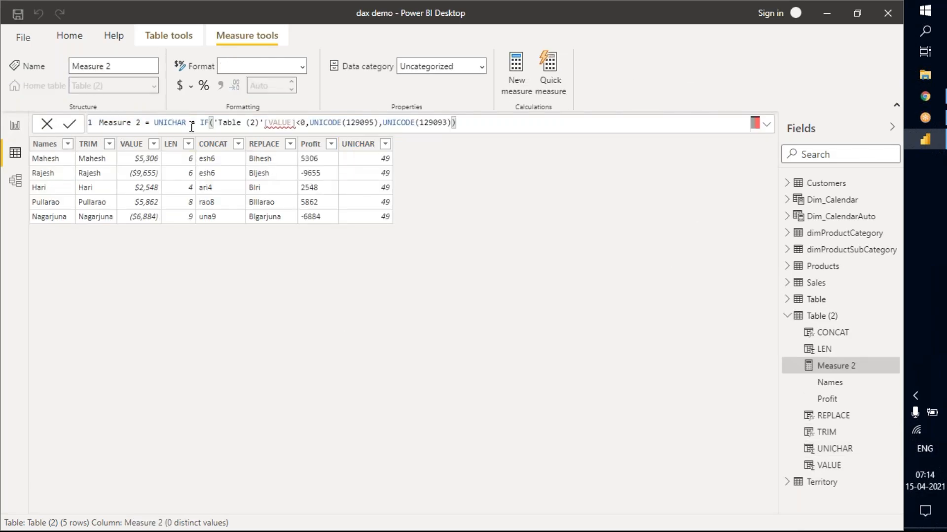
{"action": "left_click_drag", "start_coordinate": [154, 122], "coordinate": [105, 122]}
{"action": "key", "text": "BackSpace"}
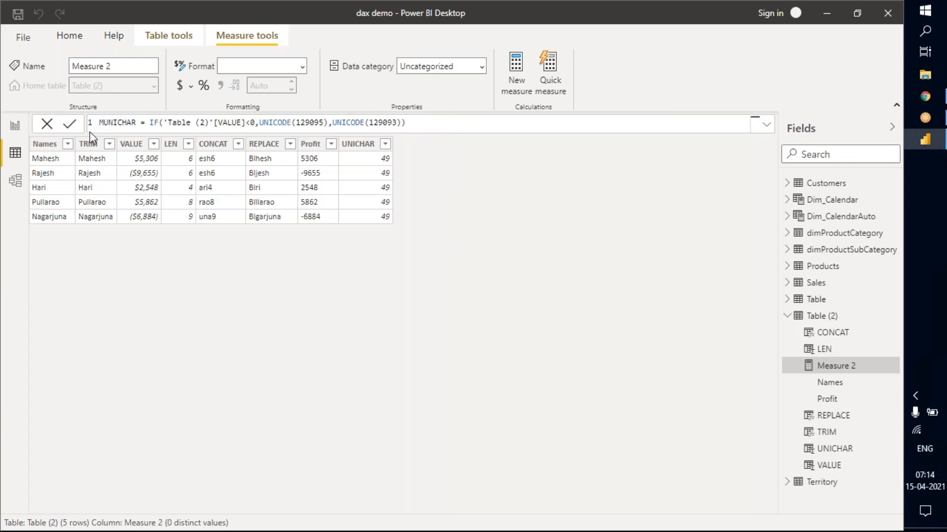
{"action": "type", "text": "_"}
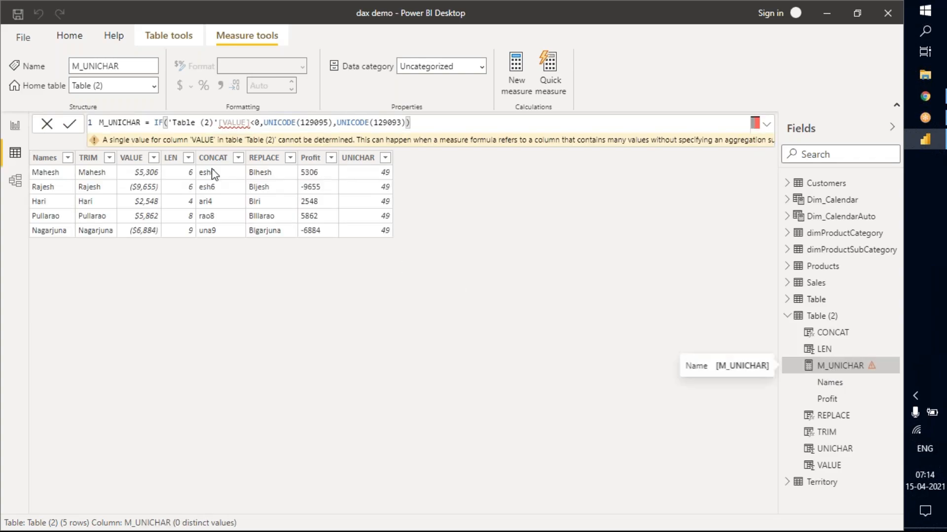
- Wrap 'Table (2)'[VALUE] in the M_UNICHAR measure's condition with the VALUES function
{"action": "left_click", "coordinate": [170, 123]}
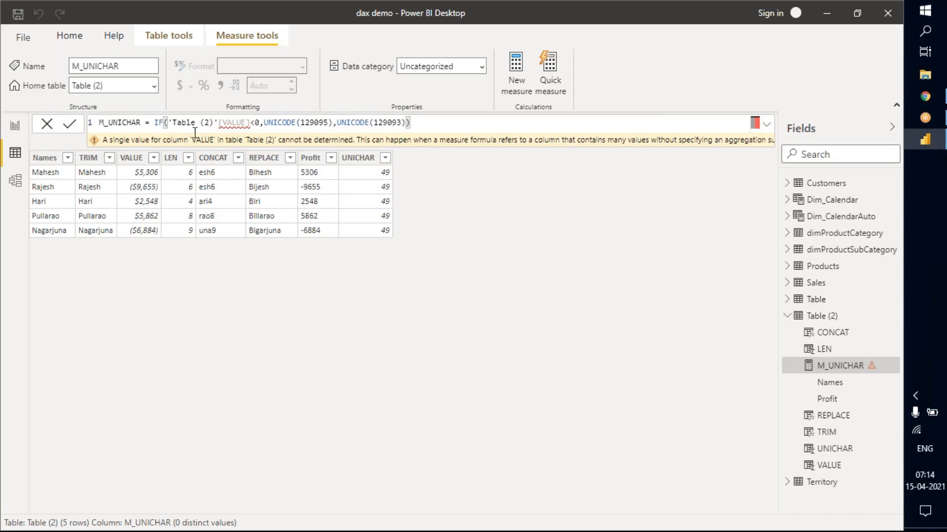
{"action": "type", "text": "VAL"}
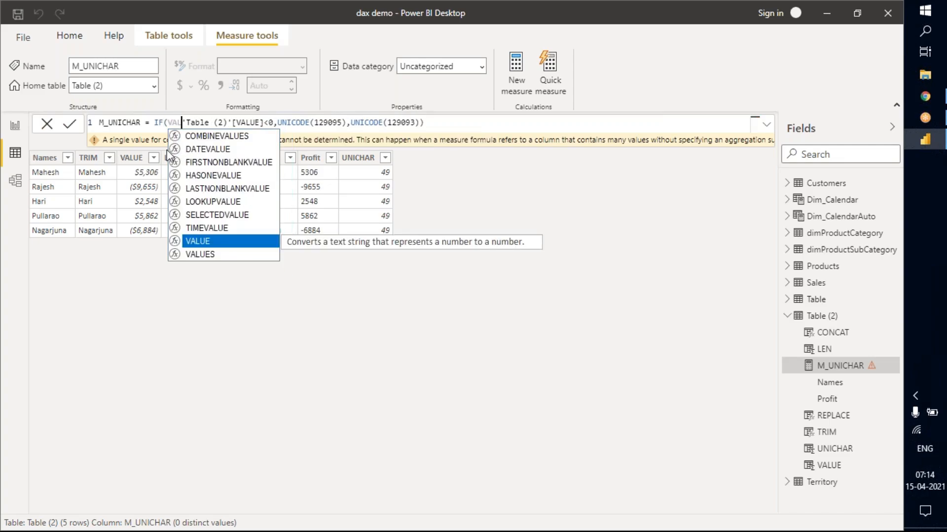
{"action": "key", "text": "Down"}
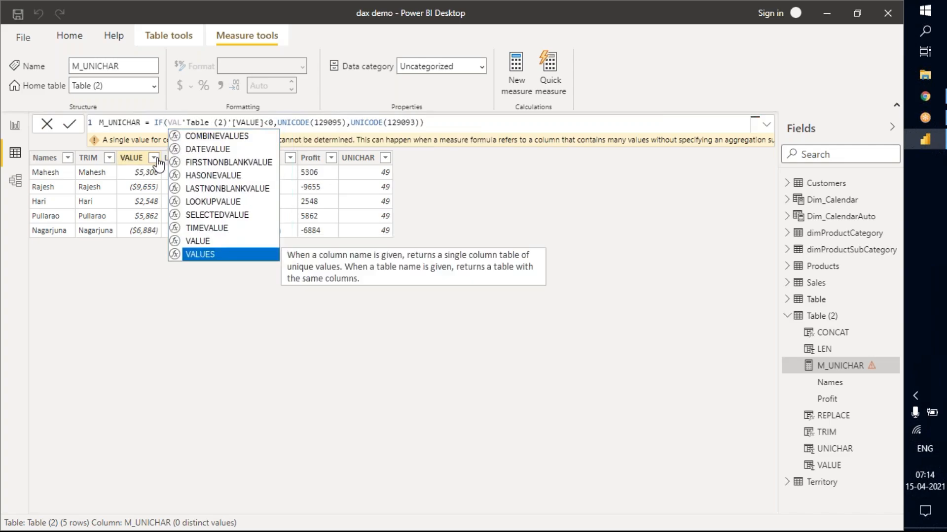
{"action": "key", "text": "Tab"}
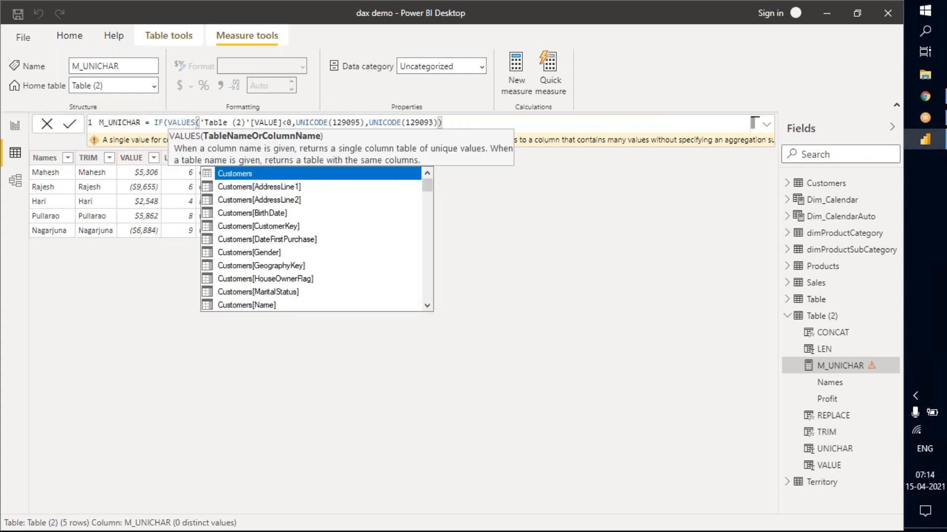
{"action": "left_click", "coordinate": [282, 122]}
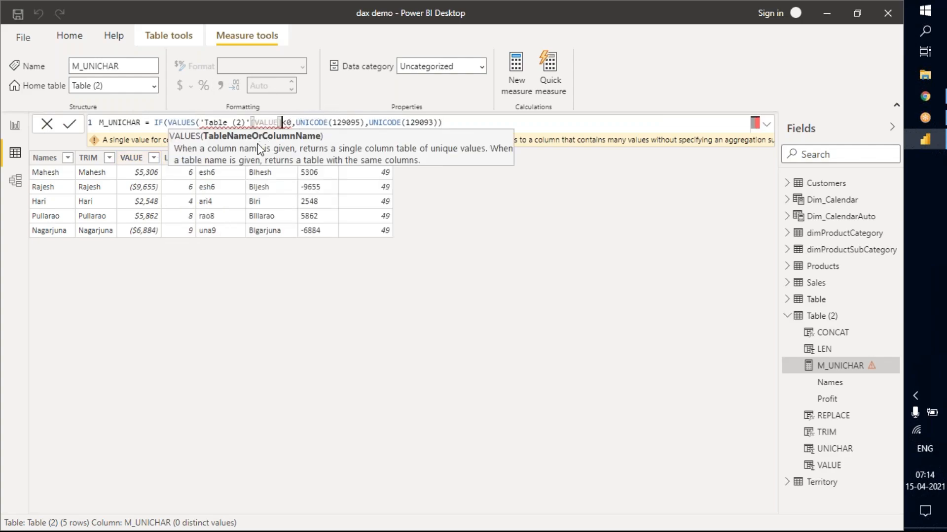
{"action": "type", "text": ")"}
{"action": "left_click", "coordinate": [490, 122]}
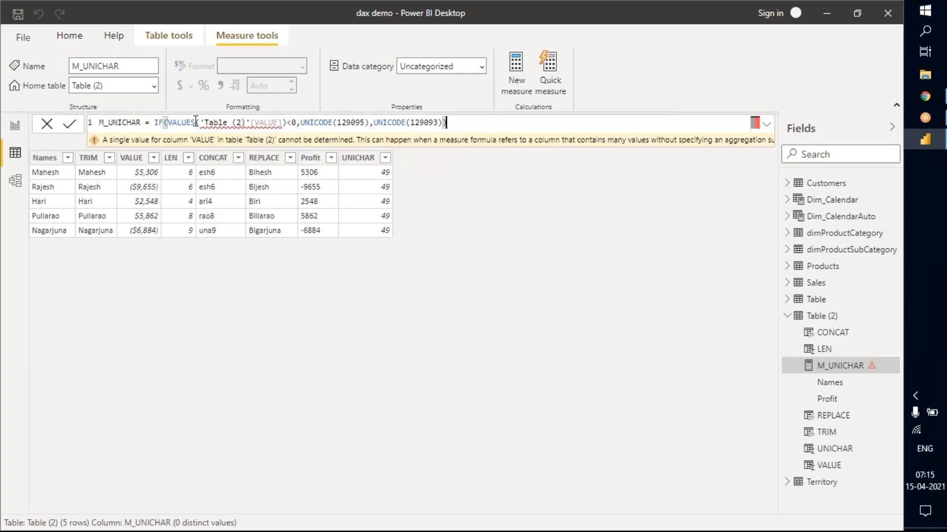
- Replace VALUES with SELECTEDVALUE in the M_UNICHAR measure's IF condition and commit the formula
{"action": "left_click_drag", "start_coordinate": [195, 122], "coordinate": [169, 122]}
{"action": "type", "text": "SE"}
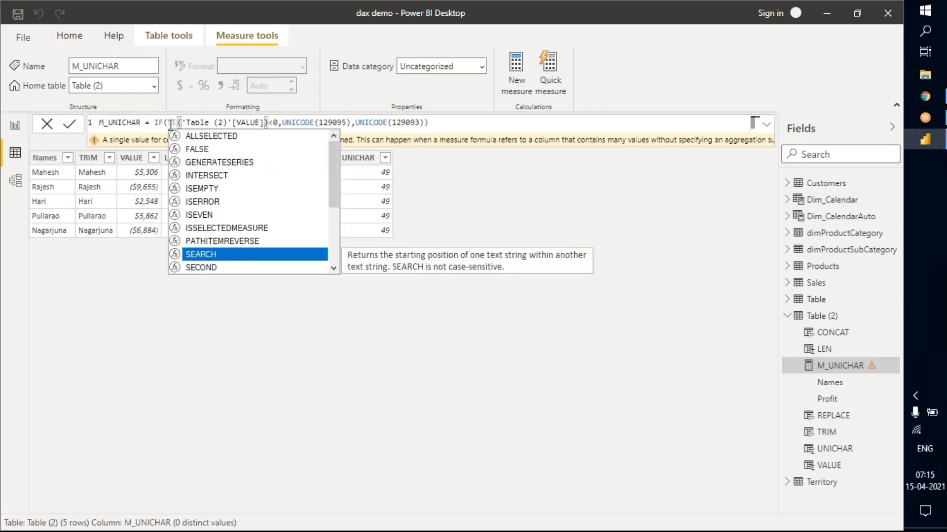
{"action": "type", "text": "L"}
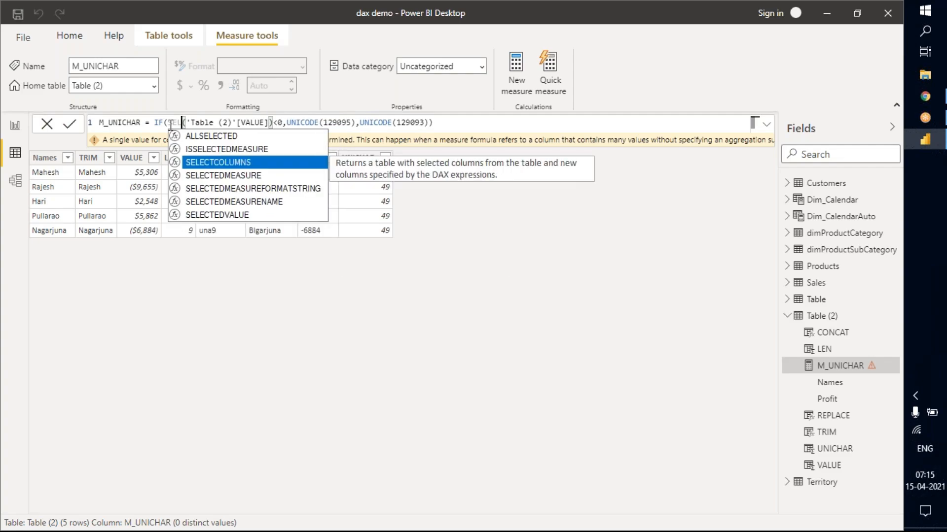
{"action": "key", "text": "Down"}
{"action": "key", "text": "Down"}
{"action": "key", "text": "Down"}
{"action": "key", "text": "Down"}
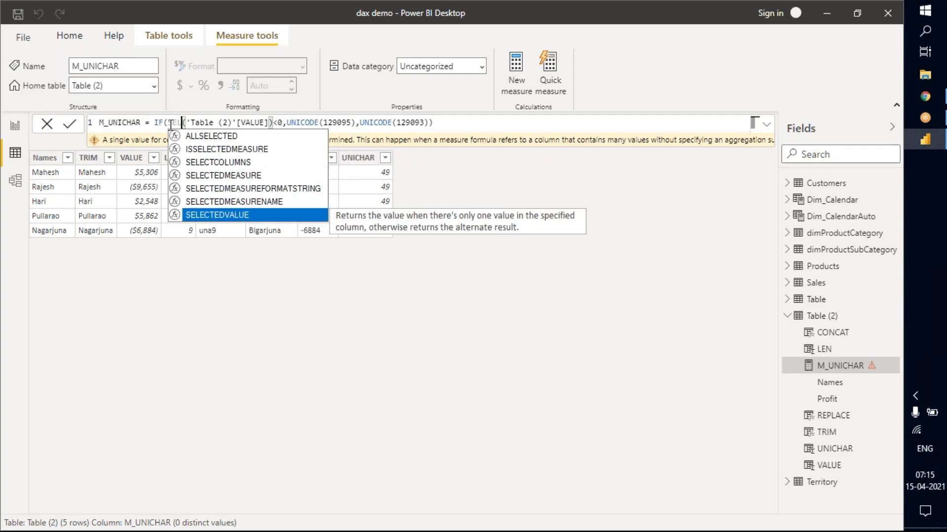
{"action": "key", "text": "Tab"}
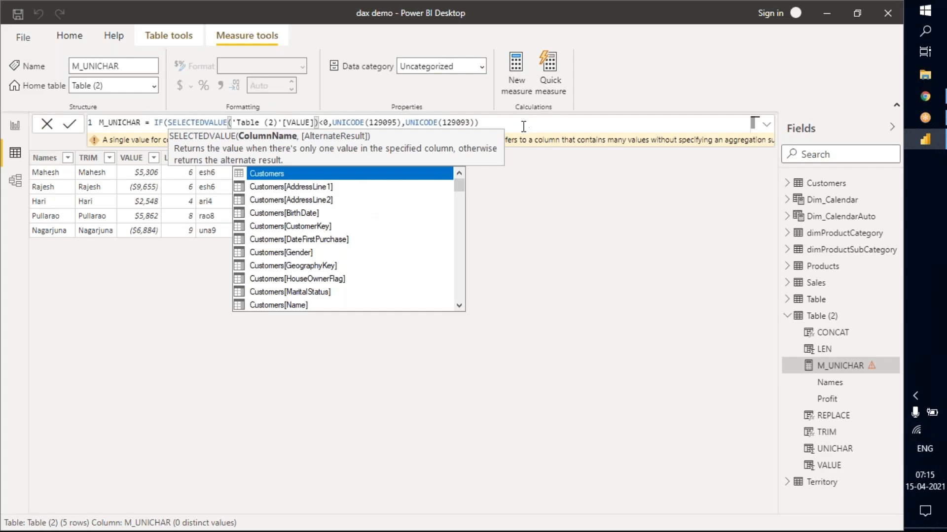
{"action": "left_click", "coordinate": [524, 125]}
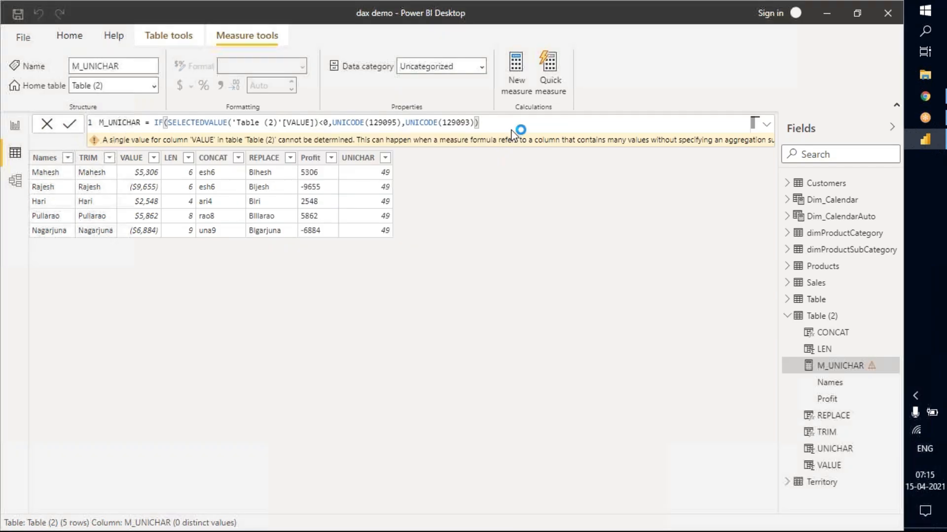
- In the table visual on Page 2, replace the UNICHAR field with the M_UNICHAR measure and view that field's options
{"action": "left_click", "coordinate": [14, 130]}
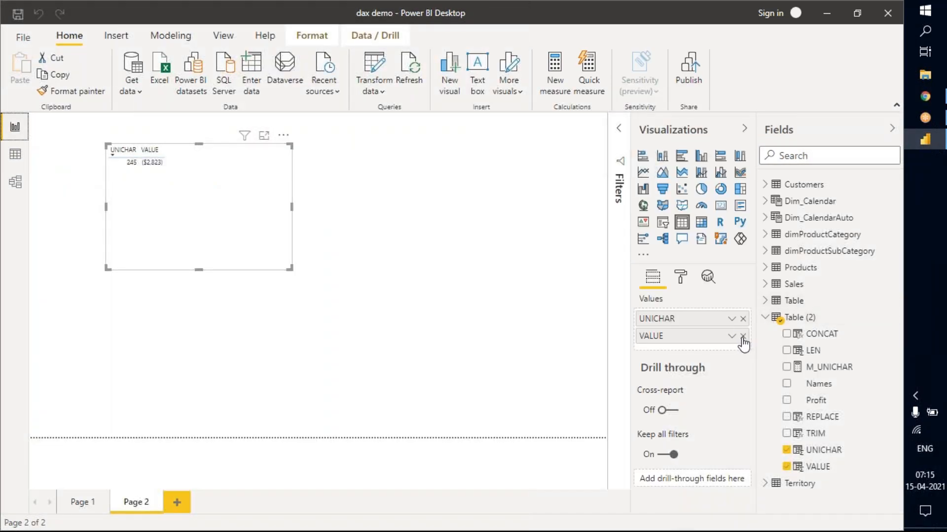
{"action": "left_click", "coordinate": [743, 319]}
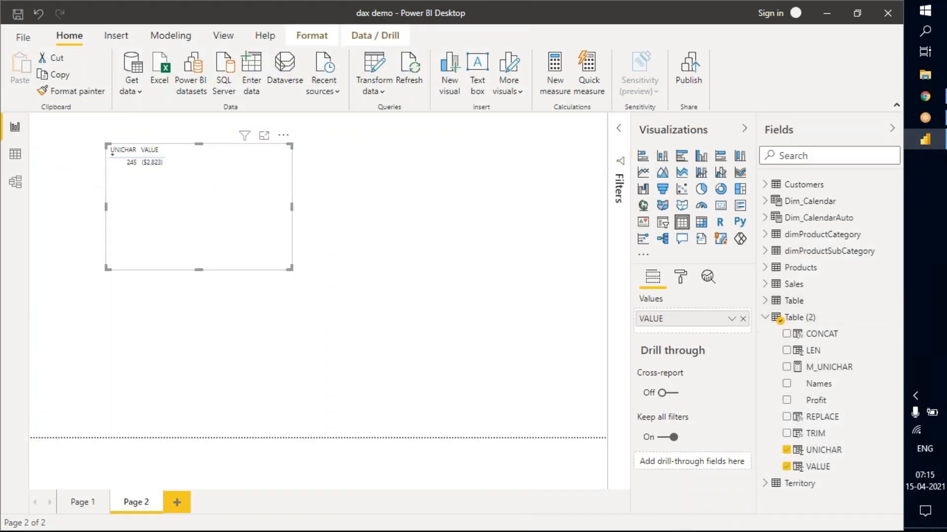
{"action": "left_click", "coordinate": [786, 367]}
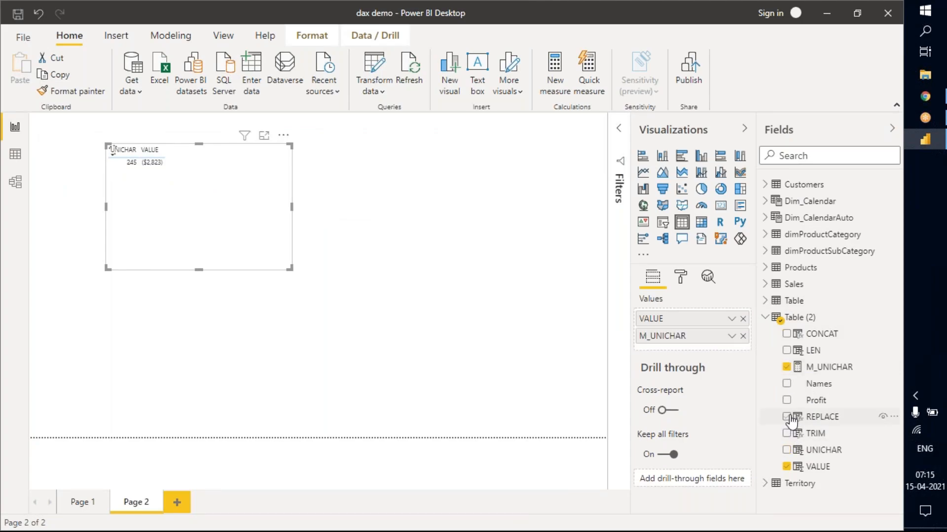
{"action": "left_click", "coordinate": [732, 337]}
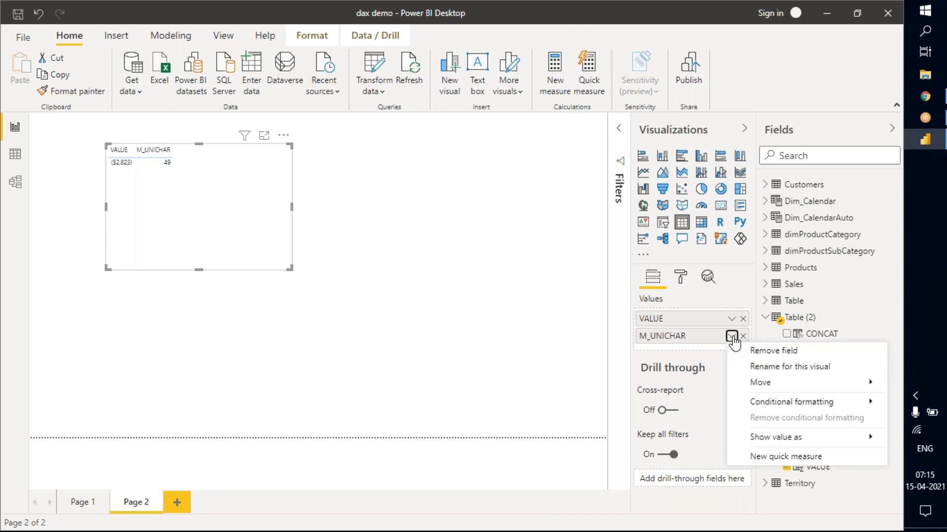
{"action": "mouse_move", "coordinate": [812, 439]}
- Switch to the browser and examine the Unicode symbol list's categories, especially the supplemental arrows and their decimal codes
{"action": "left_click", "coordinate": [931, 103]}
{"action": "left_click", "coordinate": [933, 104]}
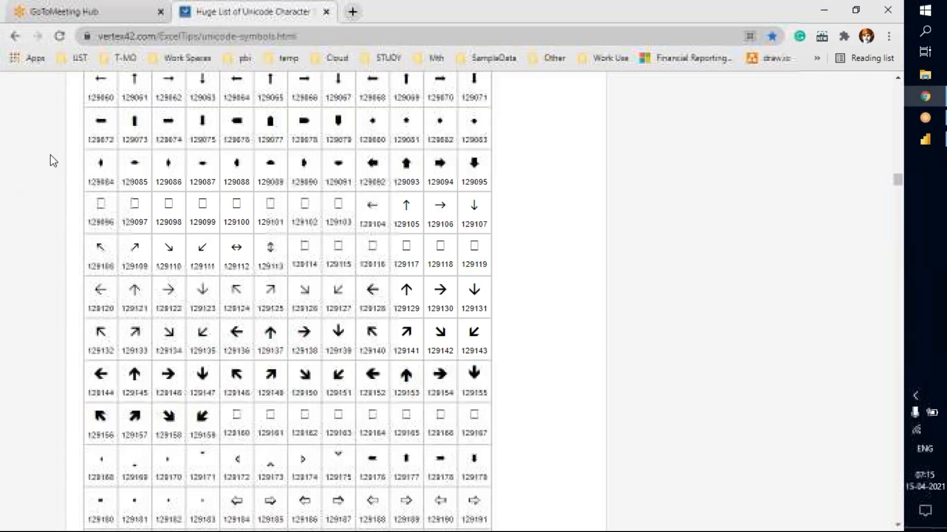
{"action": "scroll", "coordinate": [267, 251], "scroll_direction": "up", "scroll_amount": 8}
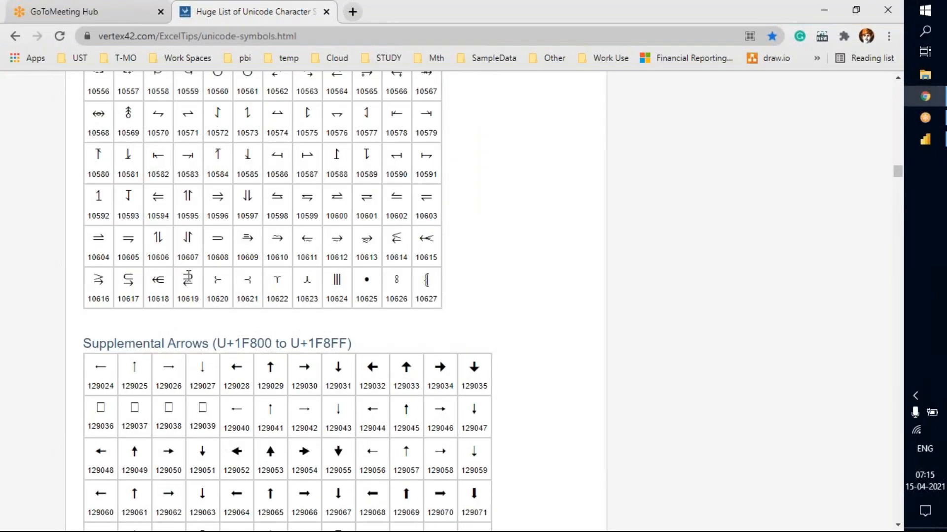
{"action": "scroll", "coordinate": [212, 276], "scroll_direction": "up", "scroll_amount": 7}
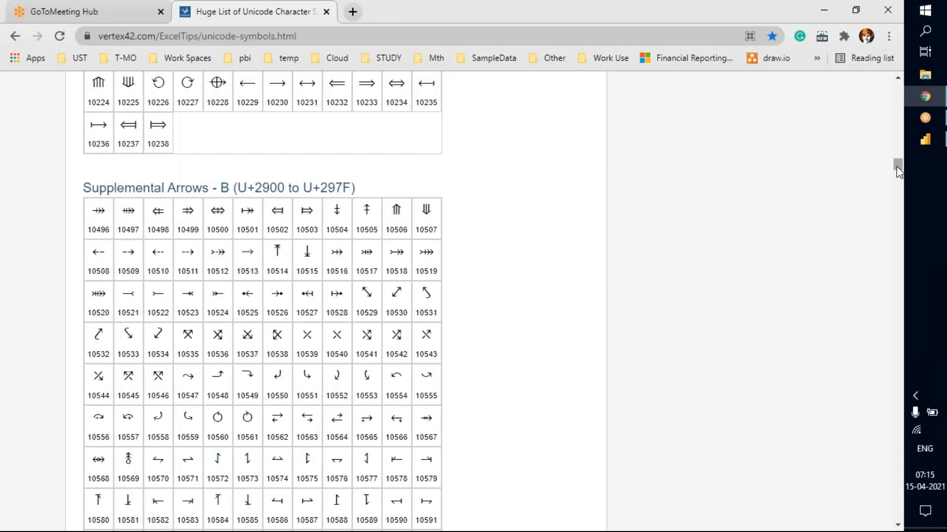
{"action": "left_click_drag", "start_coordinate": [897, 164], "coordinate": [896, 84]}
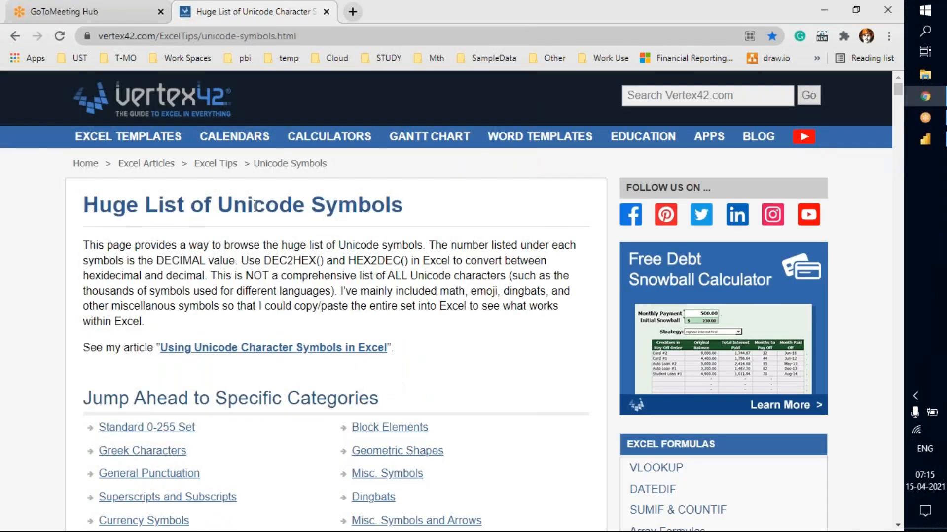
{"action": "scroll", "coordinate": [281, 281], "scroll_direction": "down", "scroll_amount": 20}
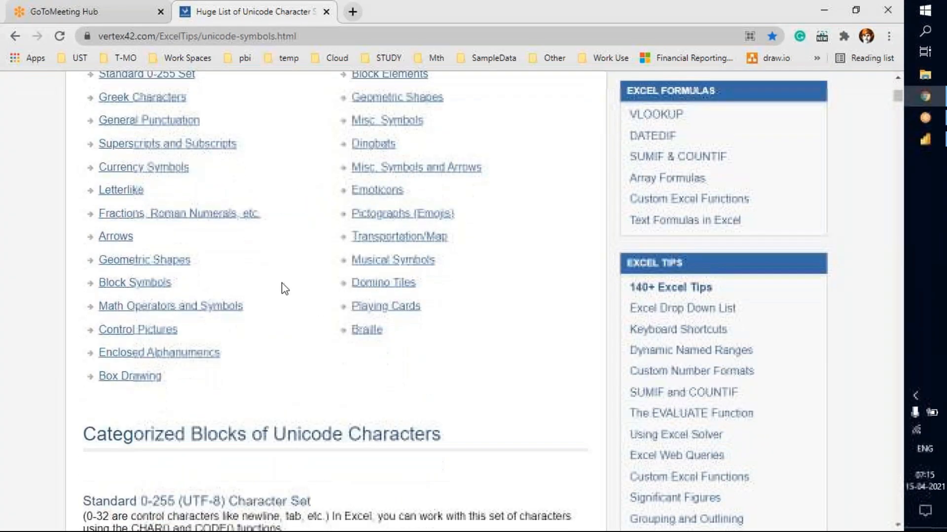
{"action": "scroll", "coordinate": [271, 293], "scroll_direction": "down", "scroll_amount": 15}
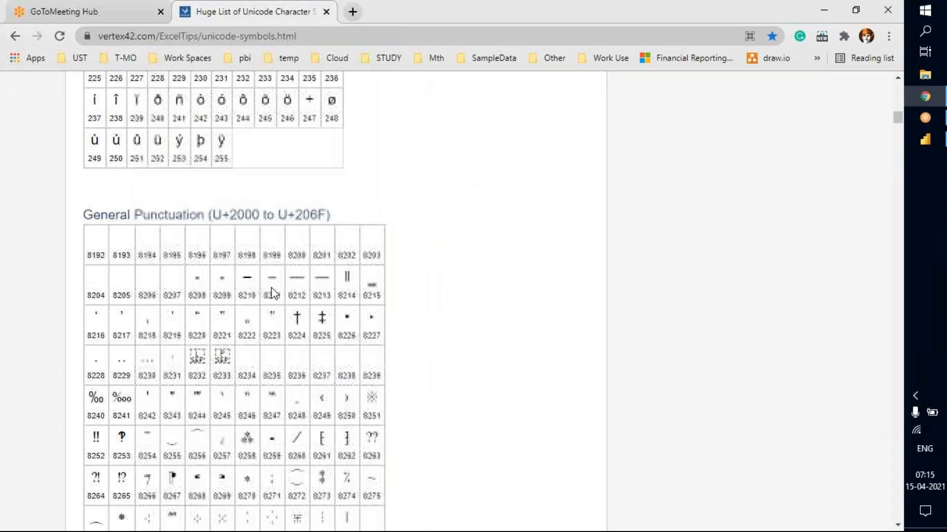
{"action": "scroll", "coordinate": [272, 294], "scroll_direction": "down", "scroll_amount": 20}
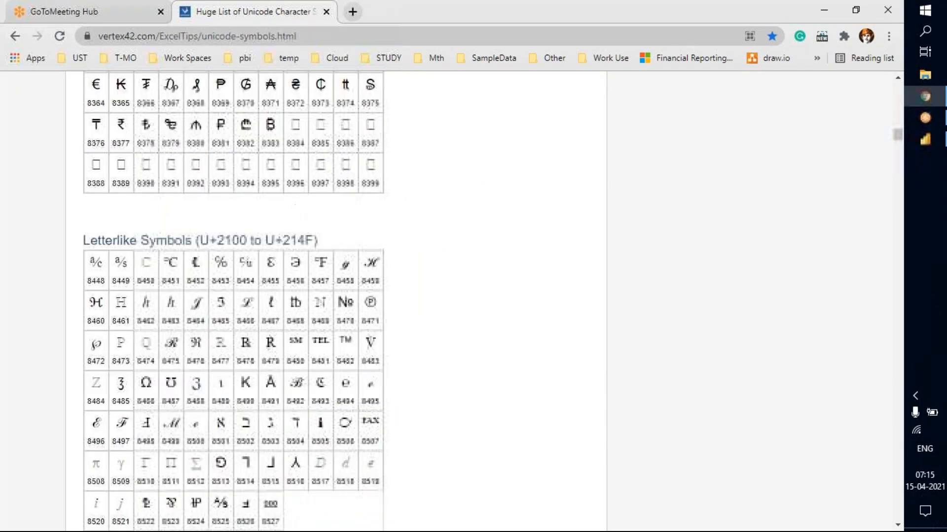
{"action": "scroll", "coordinate": [270, 288], "scroll_direction": "down", "scroll_amount": 20}
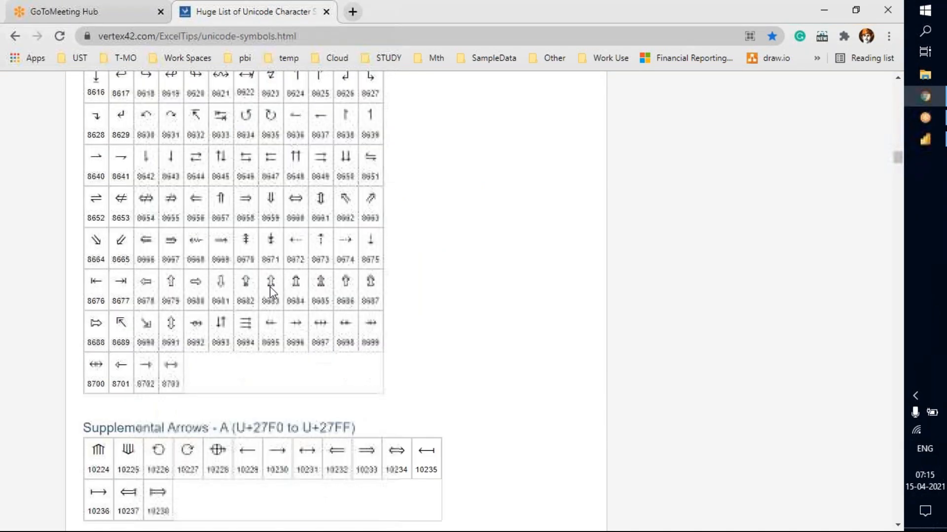
{"action": "scroll", "coordinate": [245, 310], "scroll_direction": "down", "scroll_amount": 7}
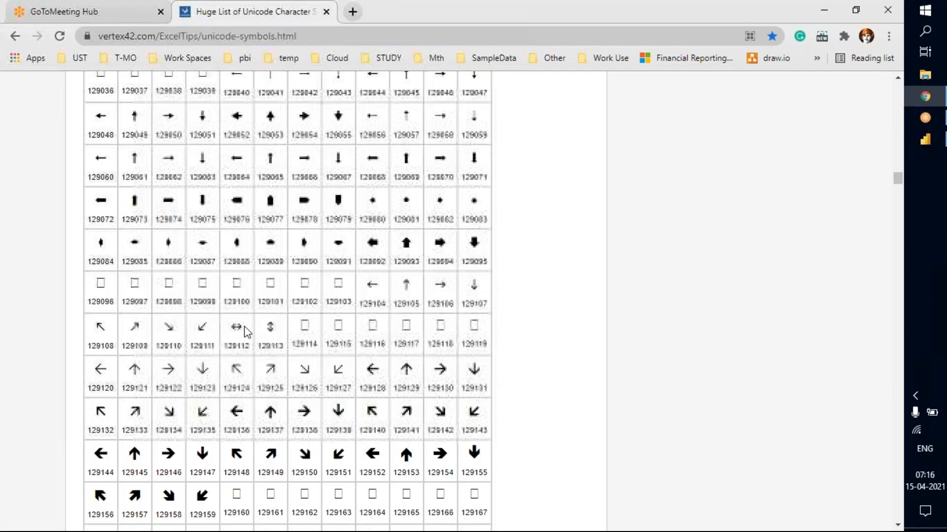
{"action": "scroll", "coordinate": [290, 274], "scroll_direction": "down", "scroll_amount": 7}
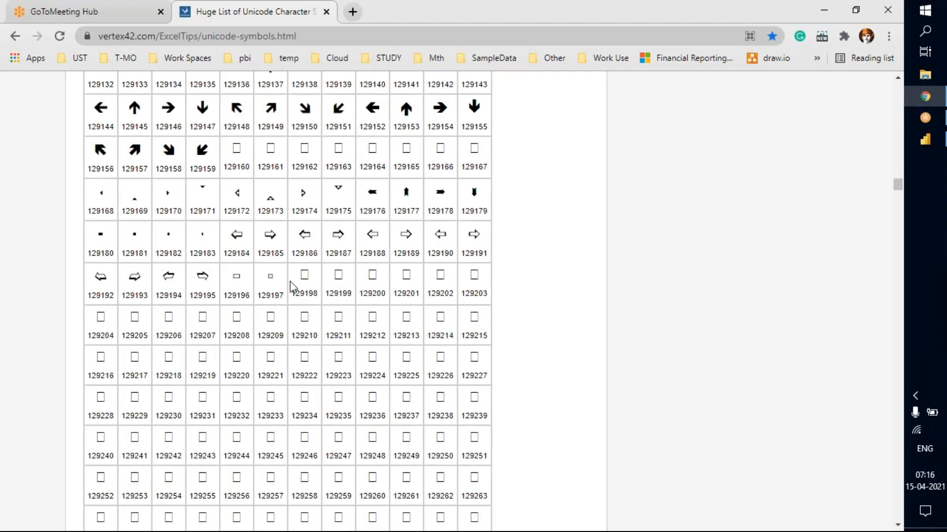
{"action": "scroll", "coordinate": [290, 281], "scroll_direction": "up", "scroll_amount": 10}
{"action": "scroll", "coordinate": [311, 283], "scroll_direction": "down", "scroll_amount": 18}
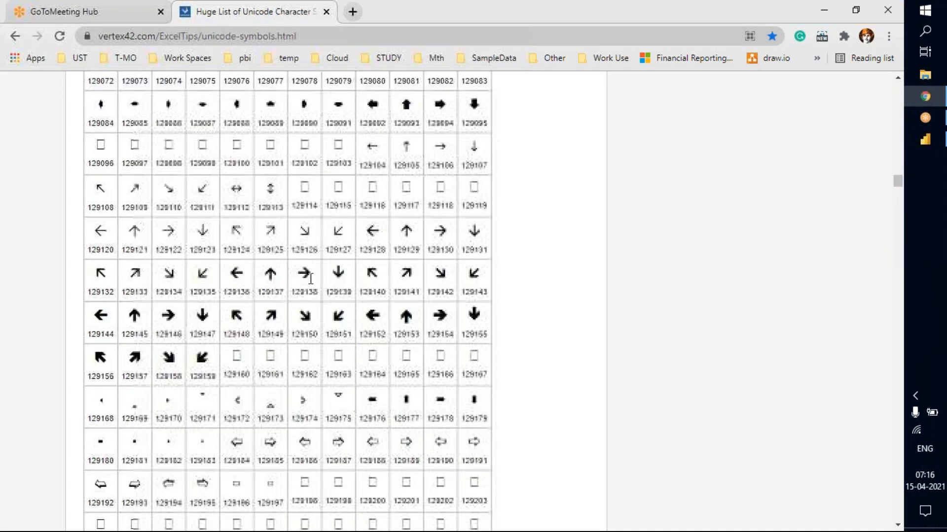
{"action": "scroll", "coordinate": [317, 282], "scroll_direction": "down", "scroll_amount": 4}
{"action": "scroll", "coordinate": [331, 275], "scroll_direction": "up", "scroll_amount": 12}
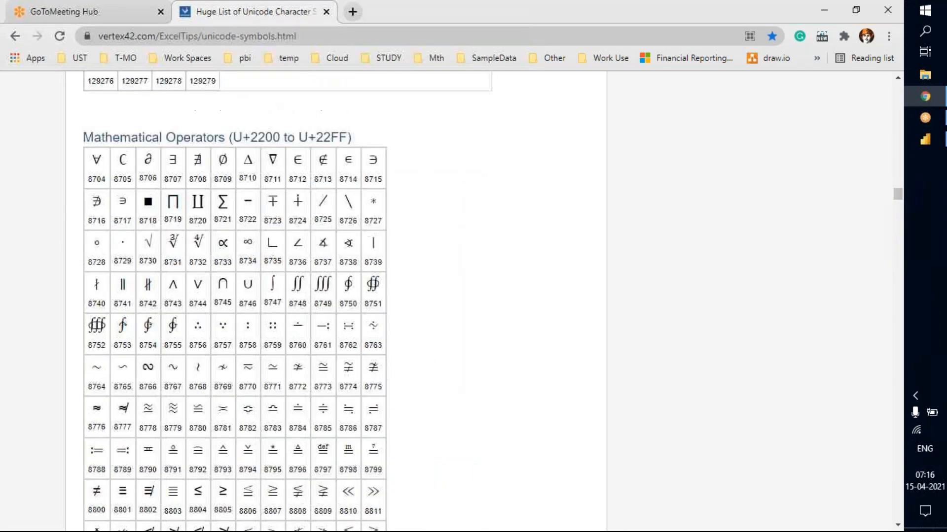
{"action": "scroll", "coordinate": [333, 273], "scroll_direction": "up", "scroll_amount": 4}
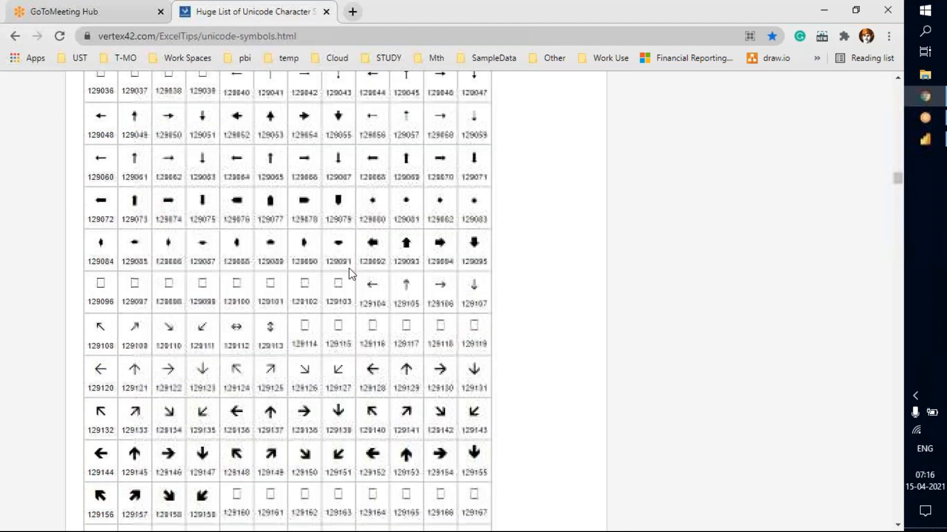
{"action": "scroll", "coordinate": [315, 205], "scroll_direction": "up", "scroll_amount": 3}
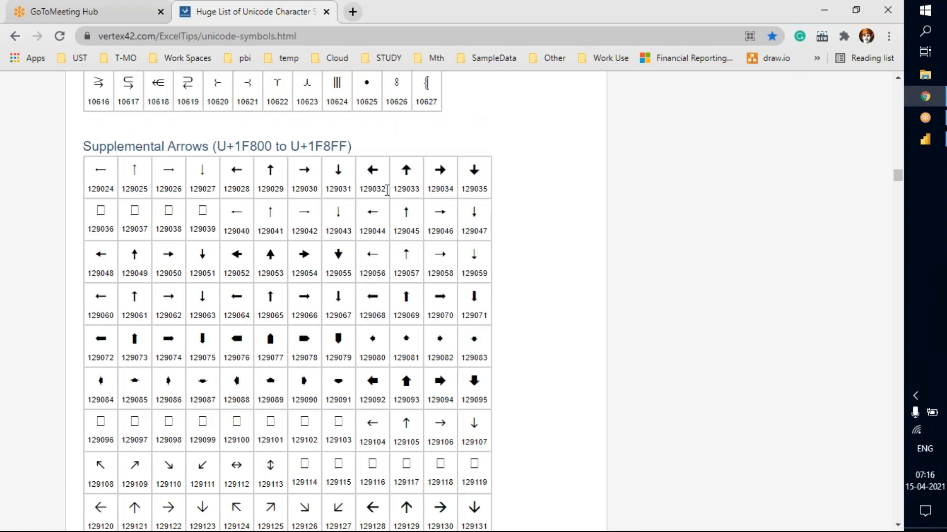
- Back in Power BI Desktop, strip the IF condition and second result from the M_UNICHAR measure, committing only UNICODE(129095)
{"action": "key", "text": "alt+Tab"}
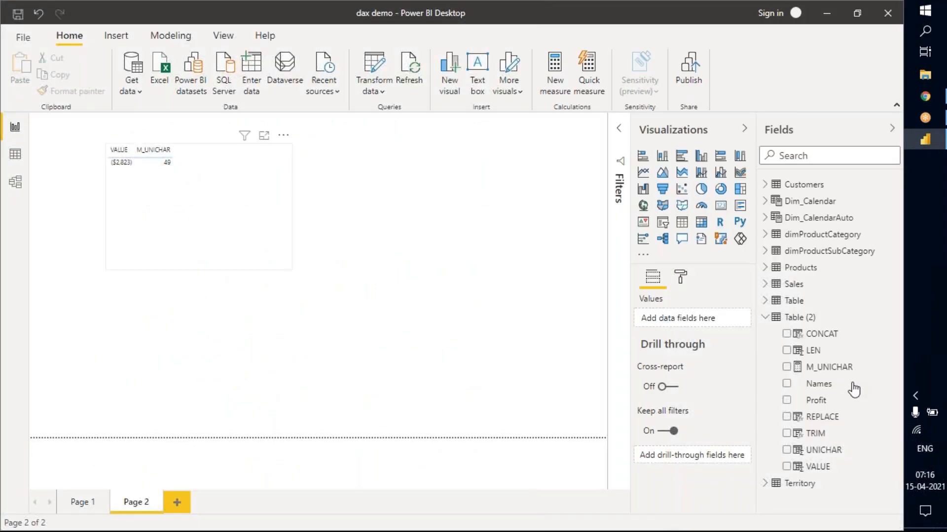
{"action": "left_click", "coordinate": [860, 367]}
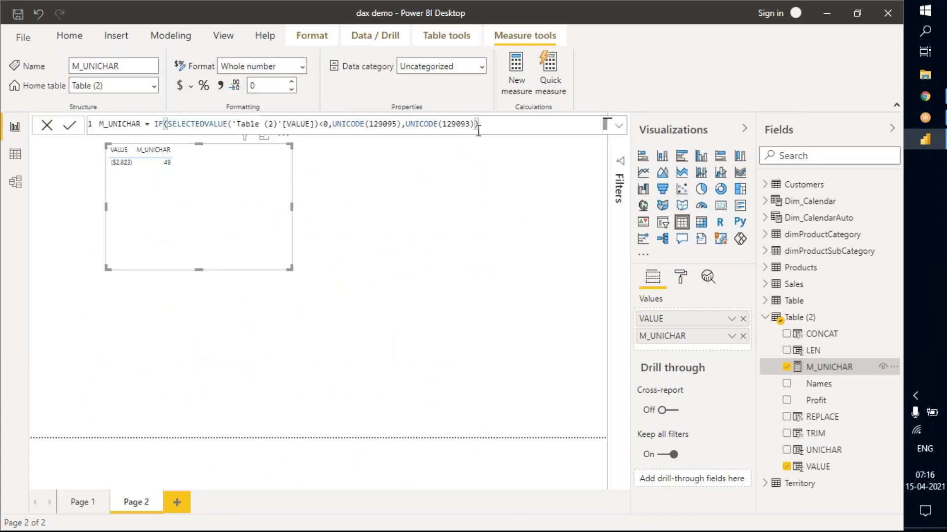
{"action": "left_click_drag", "start_coordinate": [484, 125], "coordinate": [407, 131]}
{"action": "key", "text": "BackSpace"}
{"action": "key", "text": "BackSpace"}
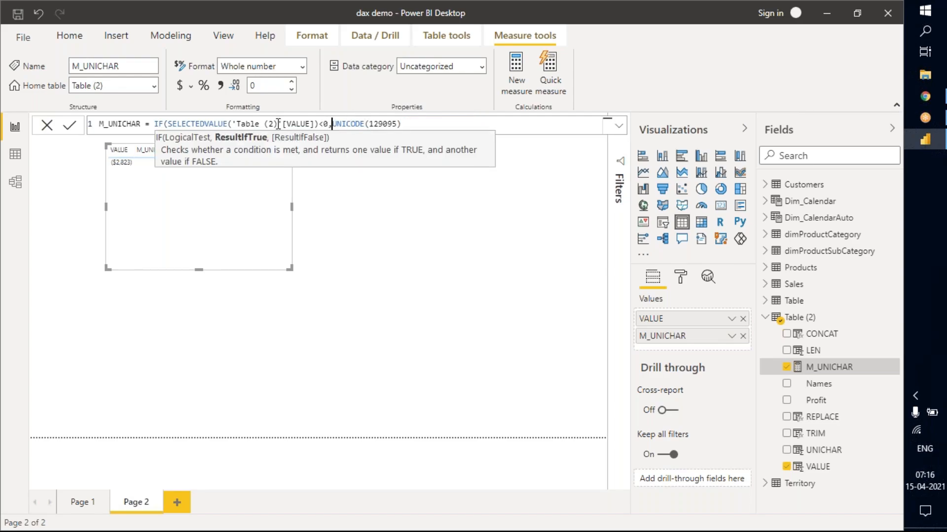
{"action": "left_click_drag", "start_coordinate": [332, 124], "coordinate": [158, 124]}
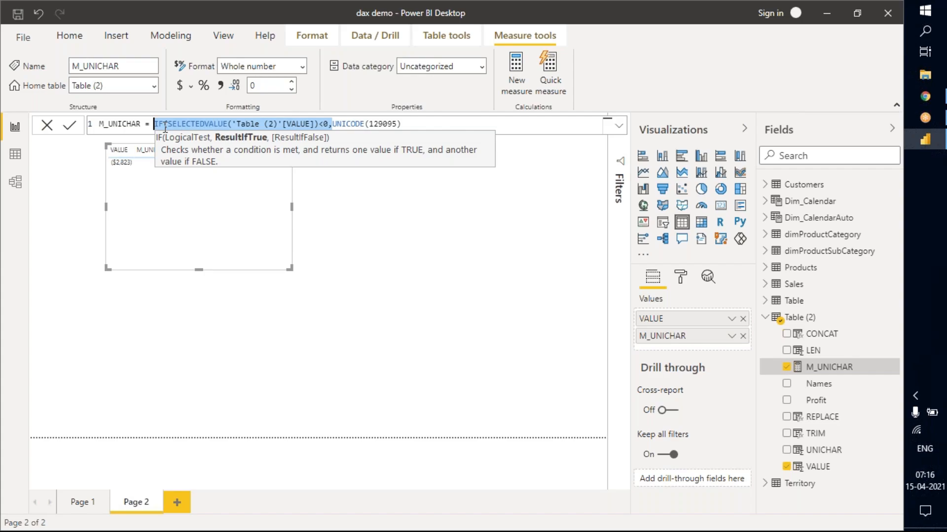
{"action": "key", "text": "BackSpace"}
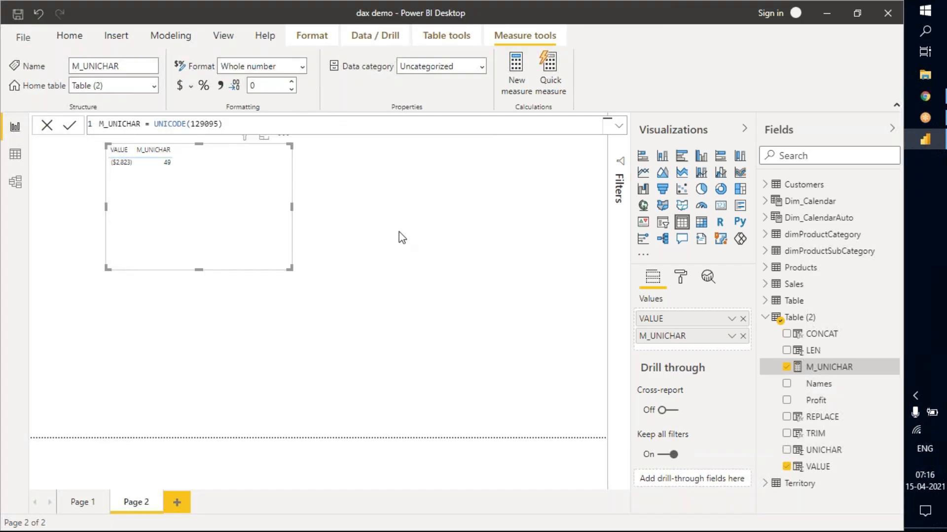
{"action": "key", "text": "Return"}
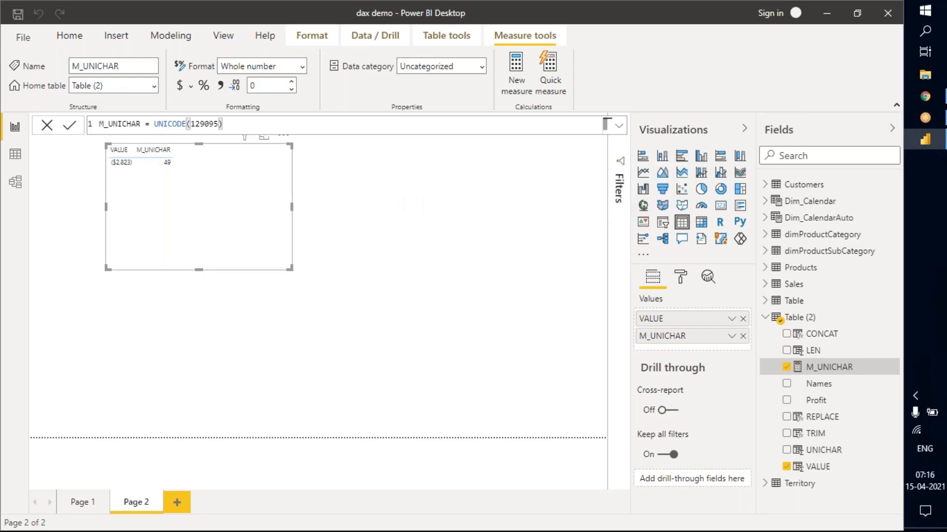
- Add a card visual showing M_UNICHAR to Page 2 and place it near the middle of the page
{"action": "left_click", "coordinate": [788, 366]}
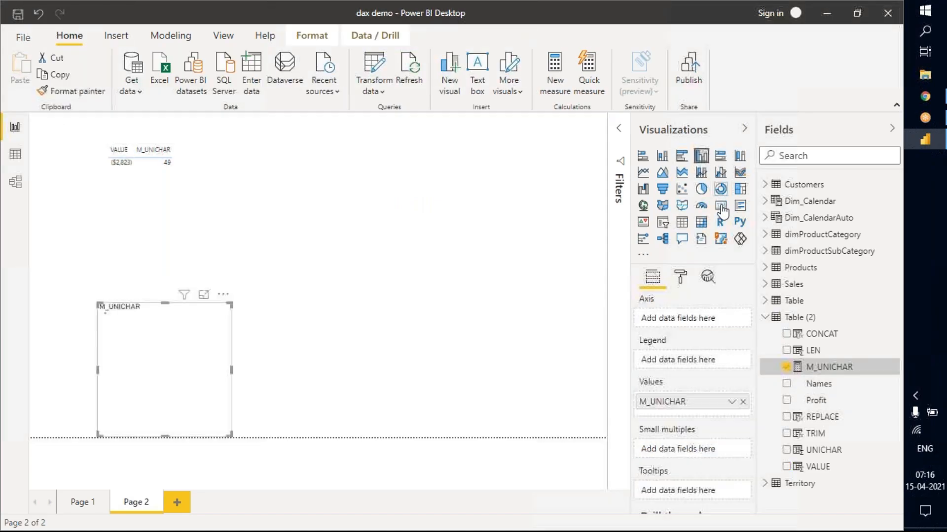
{"action": "left_click", "coordinate": [720, 206]}
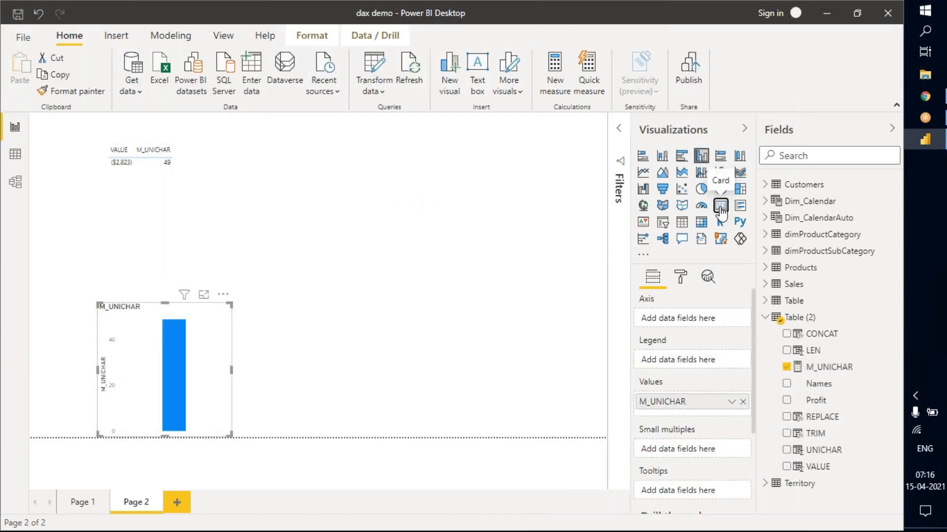
{"action": "left_click_drag", "start_coordinate": [190, 359], "coordinate": [399, 259]}
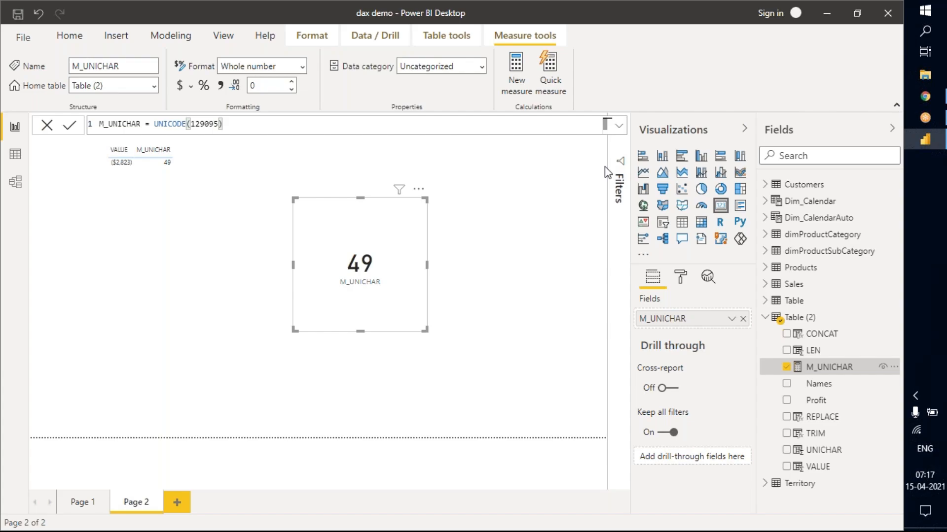
- Commit the M_UNICHAR measure as UNICHAR(129095), and move its card up and to the right at a slightly smaller size
{"action": "double_click", "coordinate": [186, 124]}
{"action": "type", "text": "UNICO"}
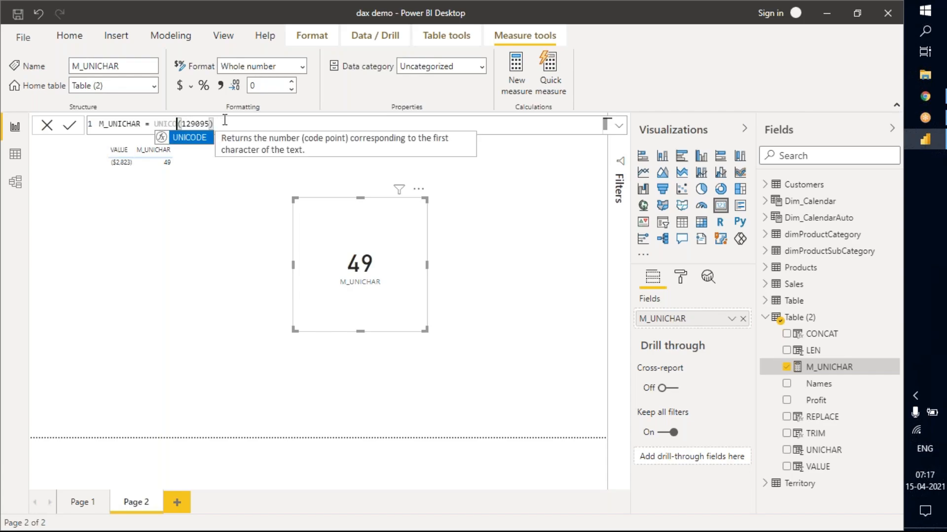
{"action": "key", "text": "BackSpace"}
{"action": "key", "text": "Tab"}
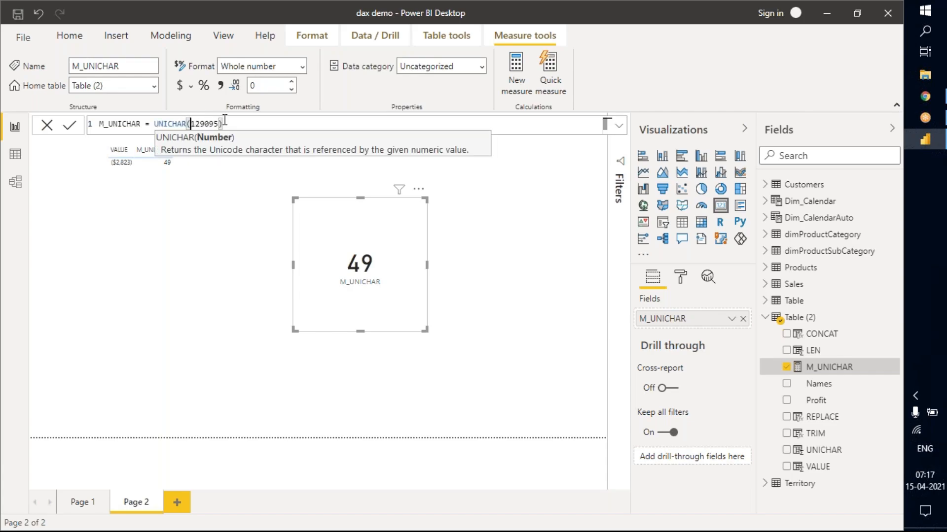
{"action": "key", "text": "Return"}
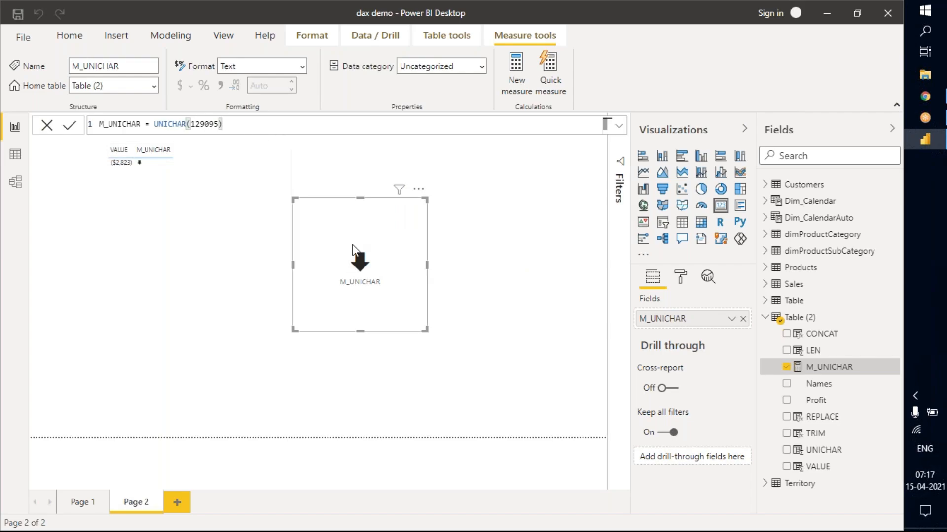
{"action": "left_click_drag", "start_coordinate": [385, 250], "coordinate": [458, 211]}
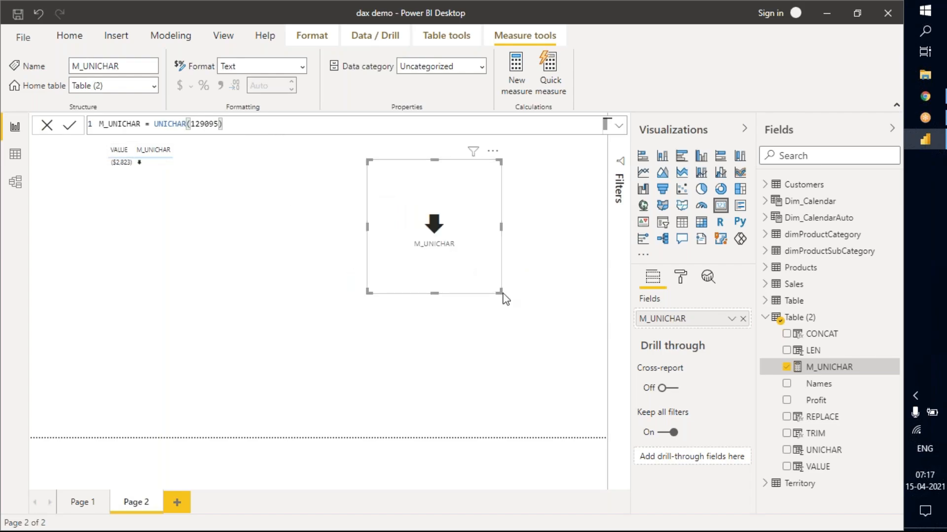
{"action": "left_click_drag", "start_coordinate": [502, 295], "coordinate": [473, 270]}
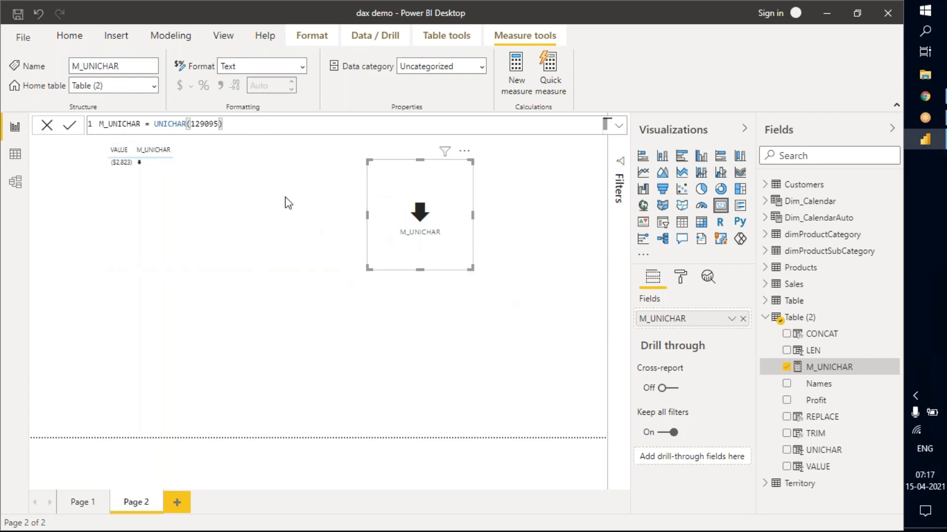
- In the data view, replace UNICODE with UNICHAR around 129095 in the formula of the UNICHAR column of Table (2)
{"action": "left_click", "coordinate": [15, 153]}
{"action": "left_click", "coordinate": [360, 145]}
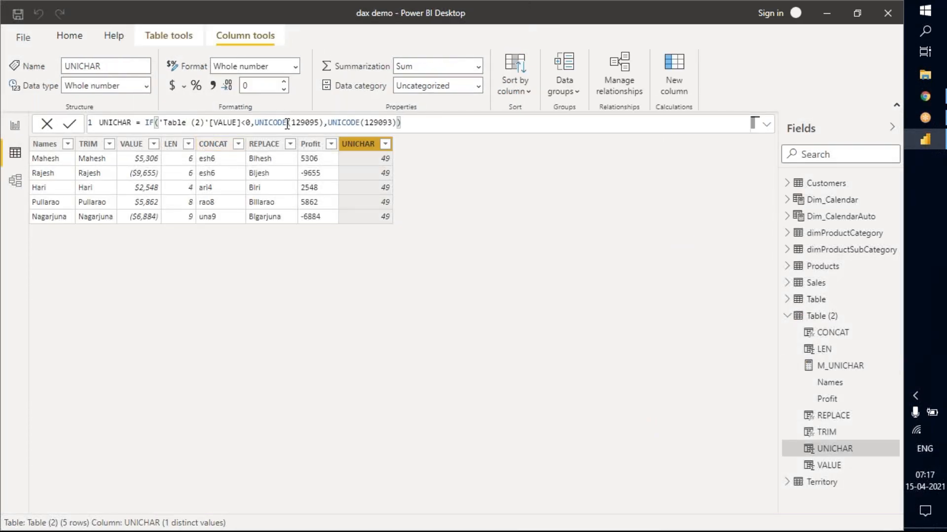
{"action": "left_click", "coordinate": [288, 123]}
{"action": "key", "text": "BackSpace"}
{"action": "key", "text": "BackSpace"}
{"action": "key", "text": "BackSpace"}
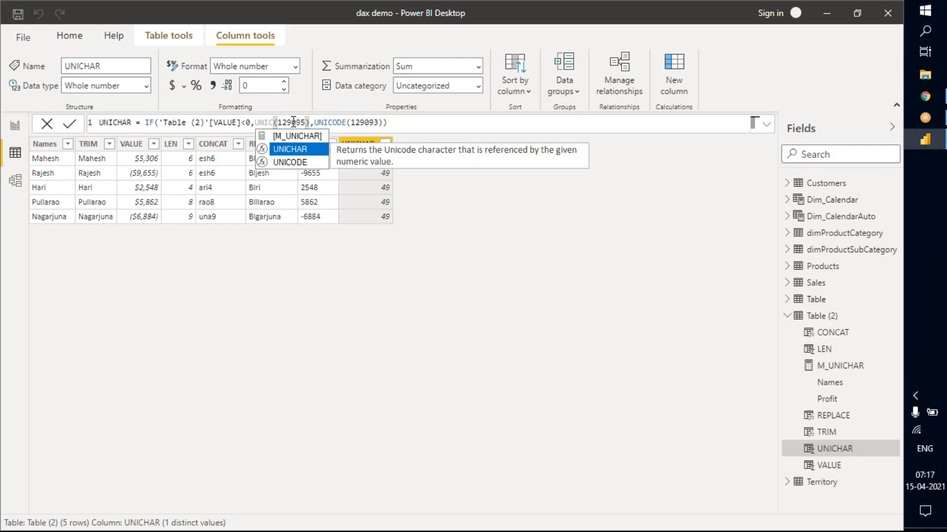
{"action": "key", "text": "Tab"}
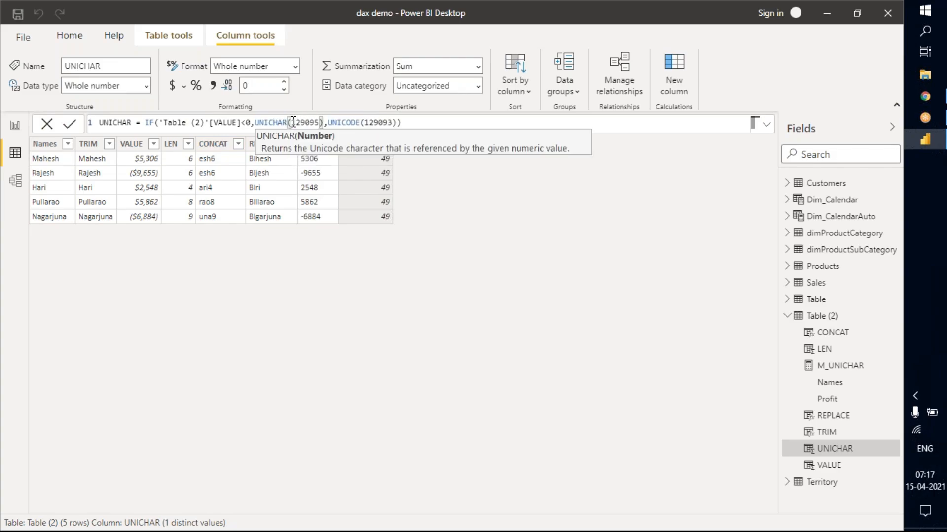
- Change the function around 129093 to UNICHAR as well and commit the UNICHAR column's formula
{"action": "left_click", "coordinate": [361, 122]}
{"action": "key", "text": "BackSpace"}
{"action": "key", "text": "BackSpace"}
{"action": "key", "text": "BackSpace"}
{"action": "type", "text": "HAR"}
{"action": "key", "text": "End"}
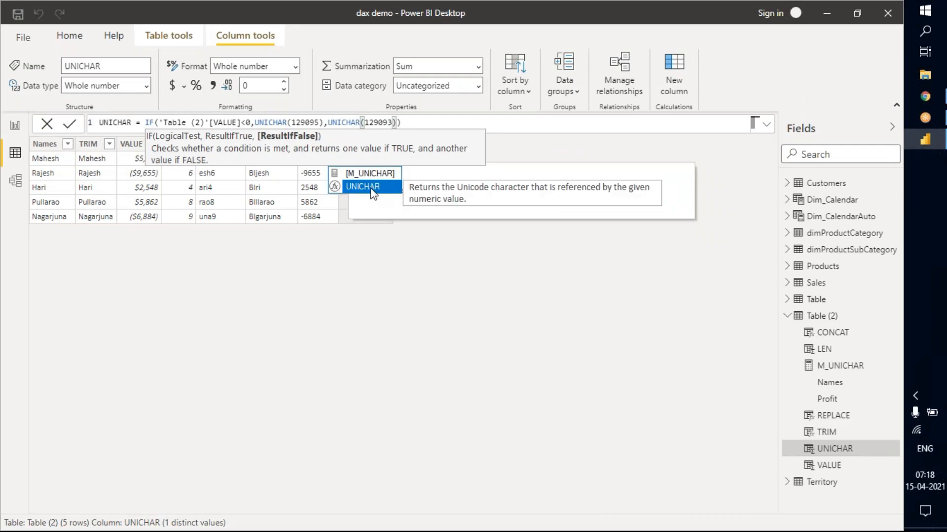
{"action": "left_click", "coordinate": [385, 190]}
{"action": "key", "text": "Return"}
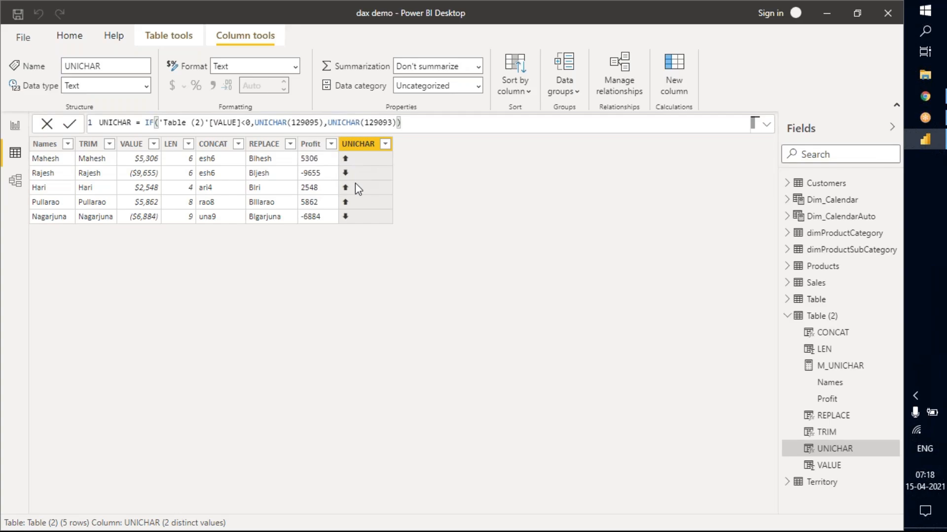
- In the report view, set VALUE in the table visual to Don't summarize, and slightly reposition the card and the table
{"action": "left_click", "coordinate": [15, 129]}
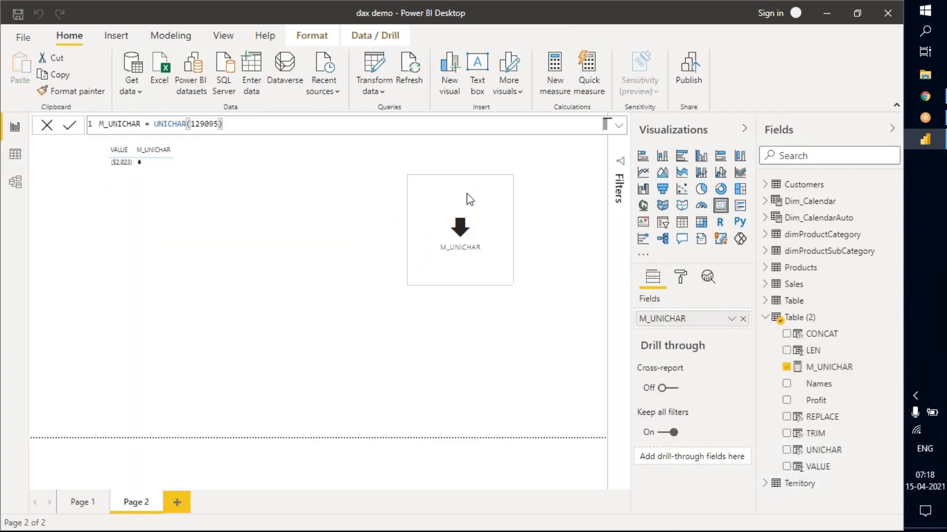
{"action": "left_click_drag", "start_coordinate": [486, 201], "coordinate": [439, 194]}
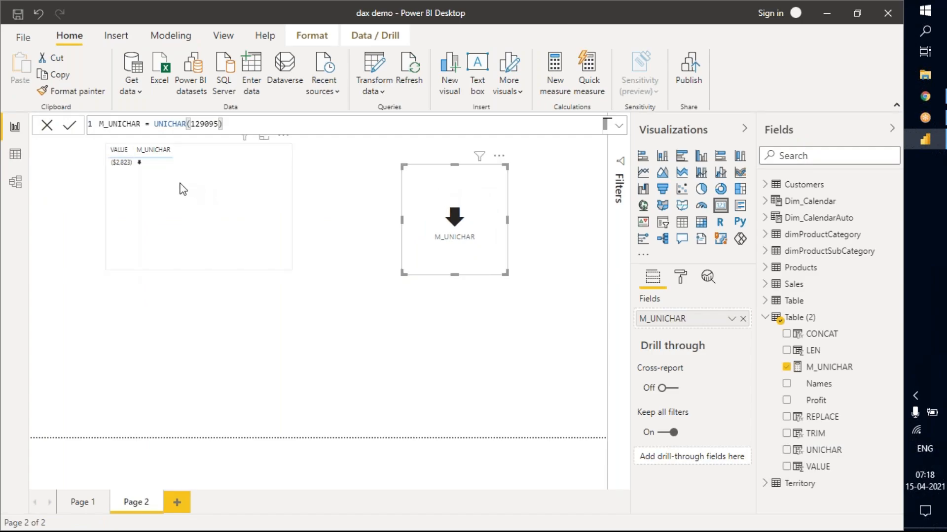
{"action": "left_click", "coordinate": [265, 190]}
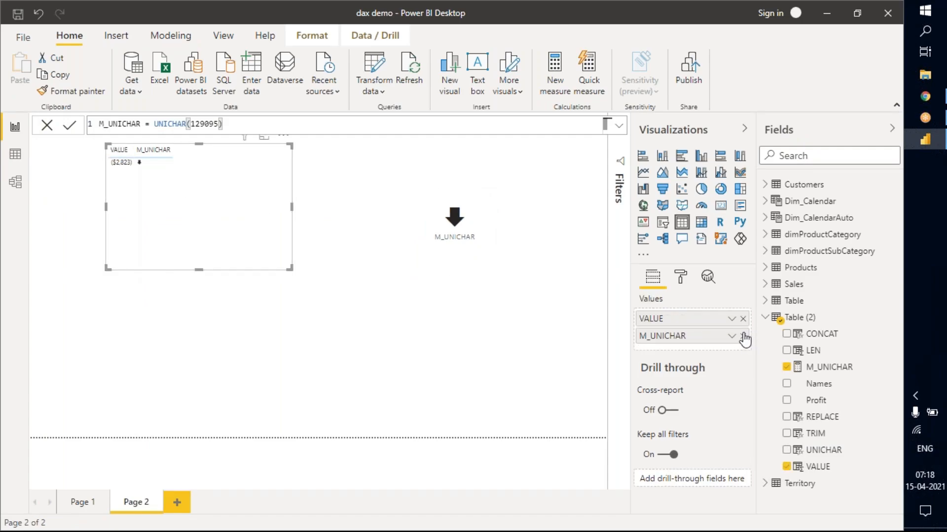
{"action": "left_click", "coordinate": [732, 319]}
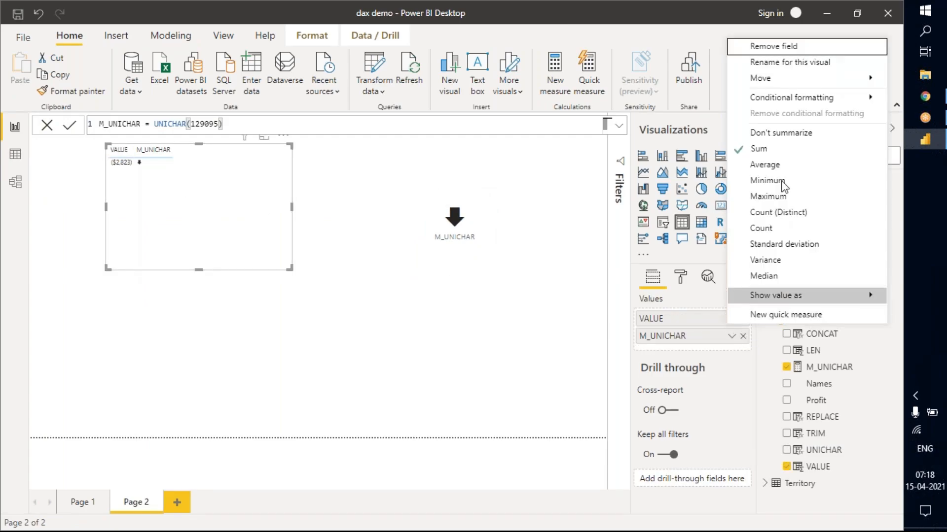
{"action": "left_click", "coordinate": [209, 244]}
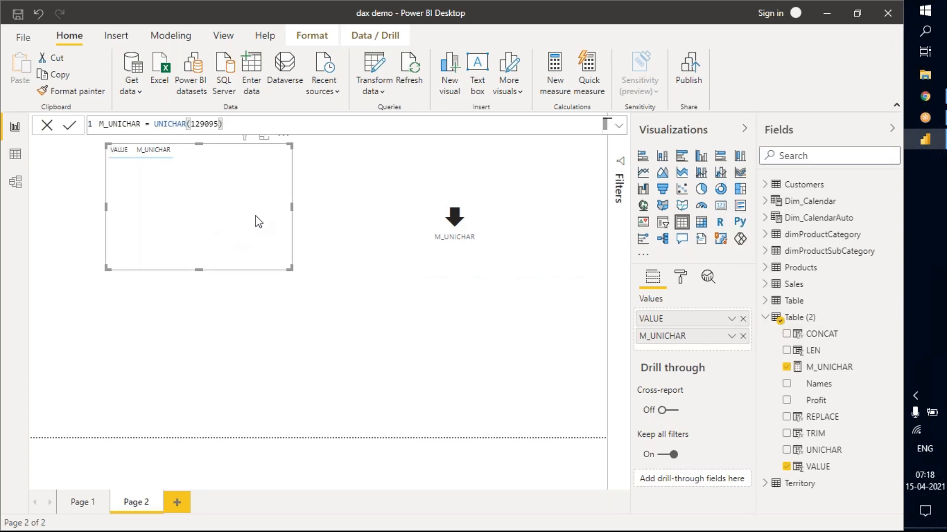
{"action": "left_click_drag", "start_coordinate": [256, 220], "coordinate": [261, 248]}
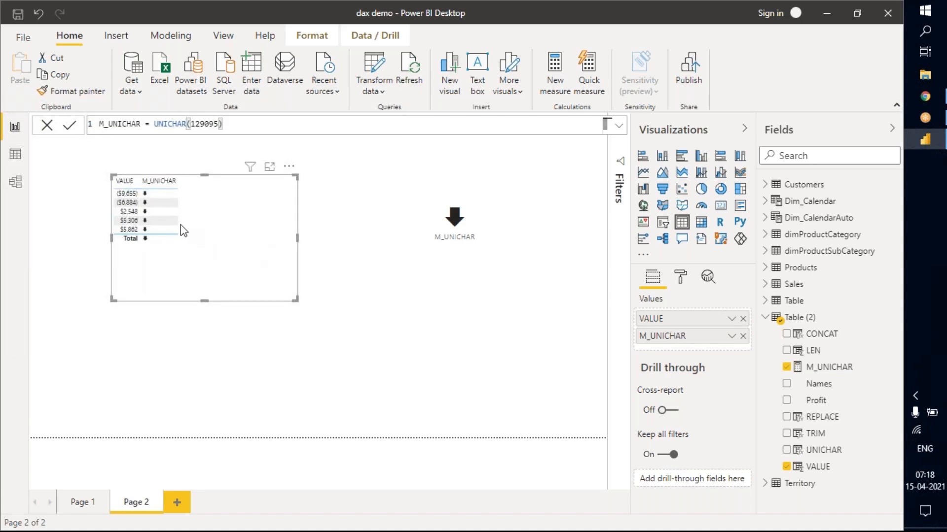
- Replace M_UNICHAR with the UNICHAR column in the table visual, and check its arrows in focus mode before returning to the report
{"action": "left_click", "coordinate": [742, 336]}
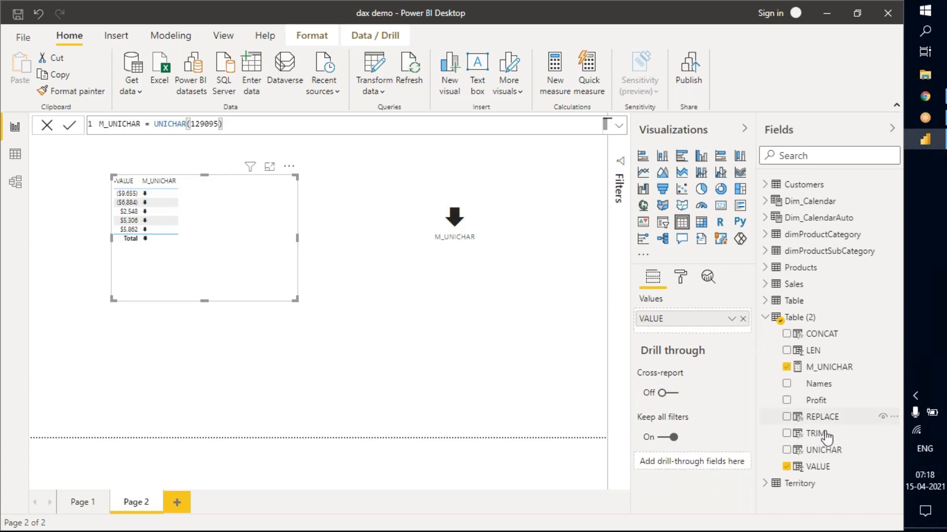
{"action": "left_click", "coordinate": [788, 450]}
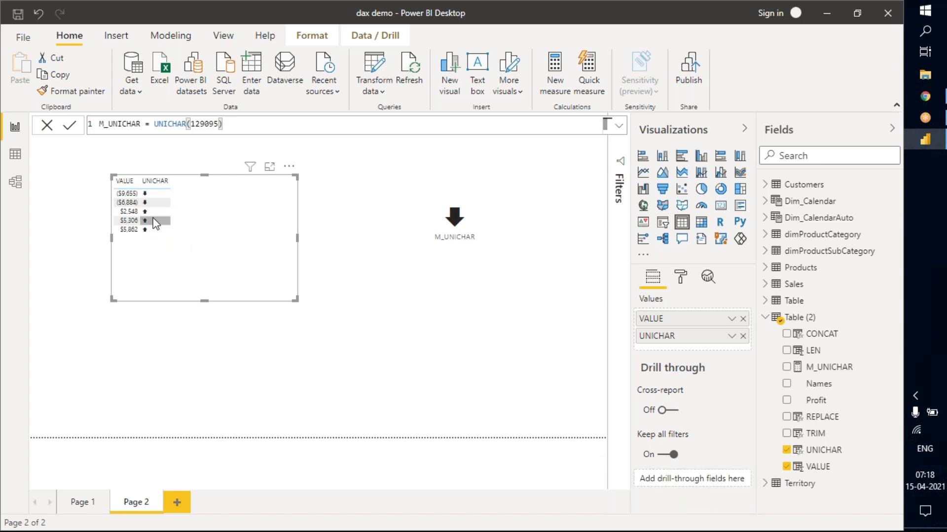
{"action": "left_click", "coordinate": [270, 167]}
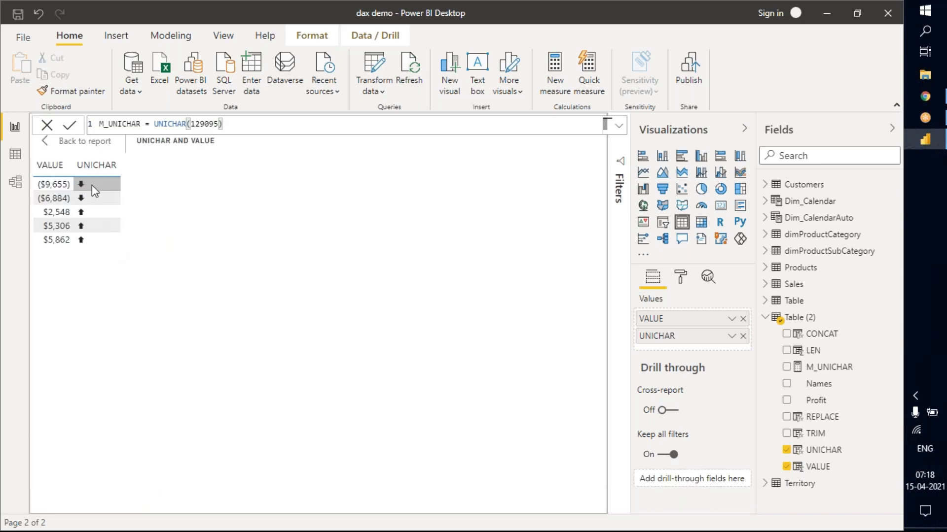
{"action": "left_click", "coordinate": [62, 142]}
- Move the table visual to the lower right of Page 2 and the M_UNICHAR card to its upper left
{"action": "left_click_drag", "start_coordinate": [229, 250], "coordinate": [237, 347]}
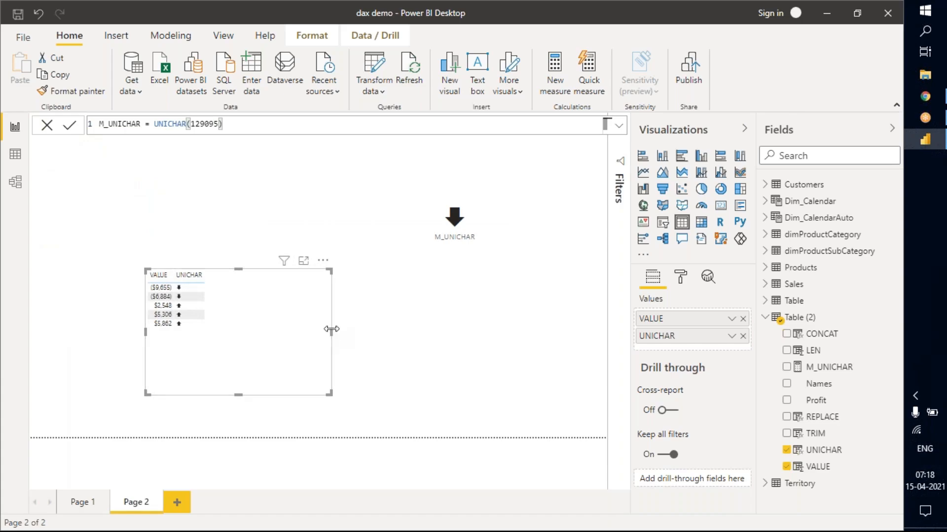
{"action": "left_click_drag", "start_coordinate": [331, 328], "coordinate": [323, 328]}
{"action": "left_click_drag", "start_coordinate": [241, 326], "coordinate": [463, 373]}
{"action": "left_click_drag", "start_coordinate": [482, 204], "coordinate": [108, 185]}
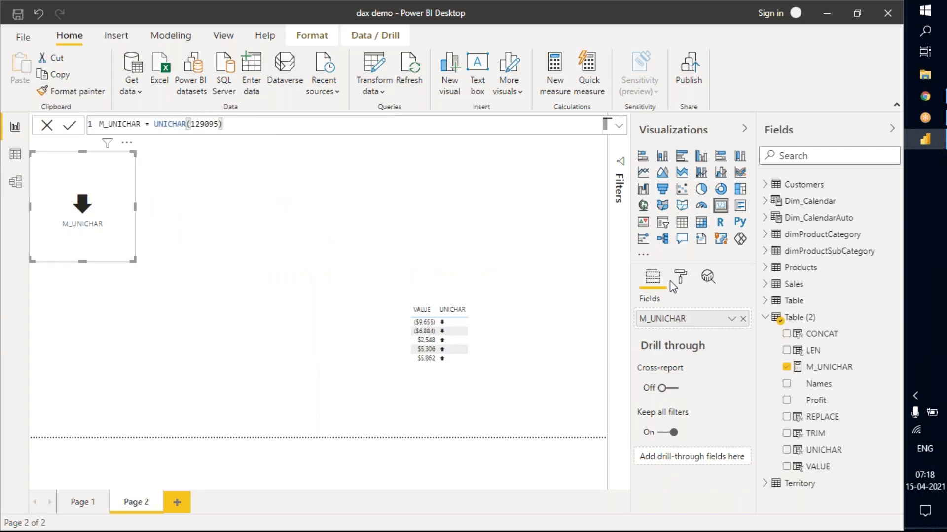
- Add a Names slicer to the right of the card and filter the page by the second, then the third listed name
{"action": "key", "text": "Escape"}
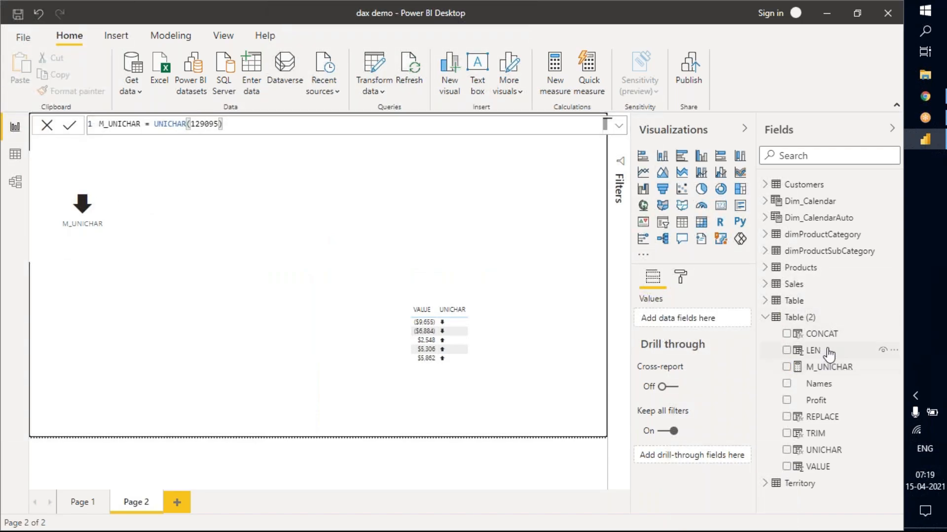
{"action": "left_click_drag", "start_coordinate": [818, 385], "coordinate": [308, 200]}
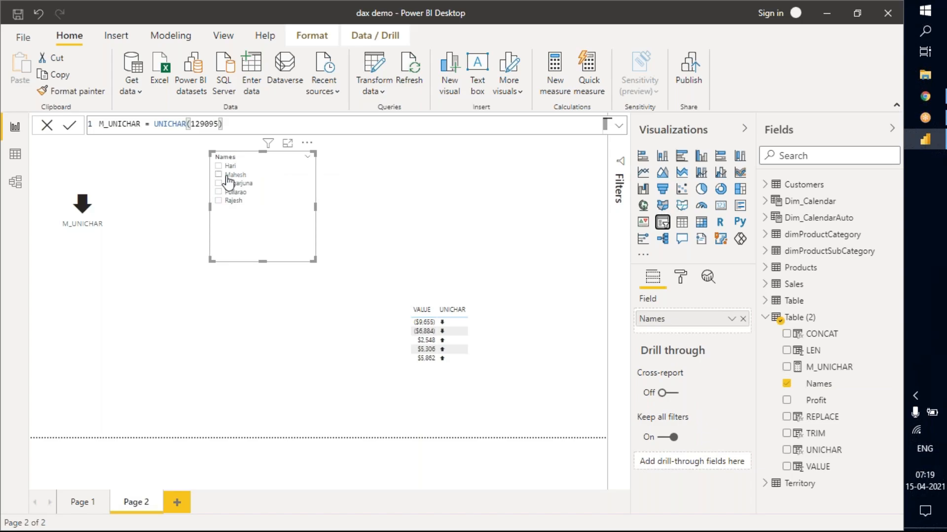
{"action": "left_click", "coordinate": [250, 177]}
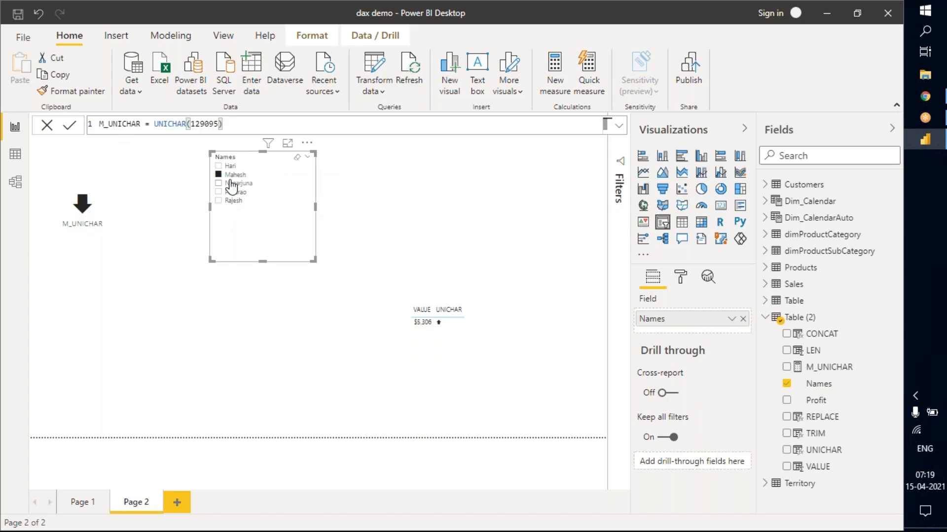
{"action": "left_click", "coordinate": [232, 183]}
- Replace M_UNICHAR with the UNICHAR column as the card's field
{"action": "left_click", "coordinate": [93, 197]}
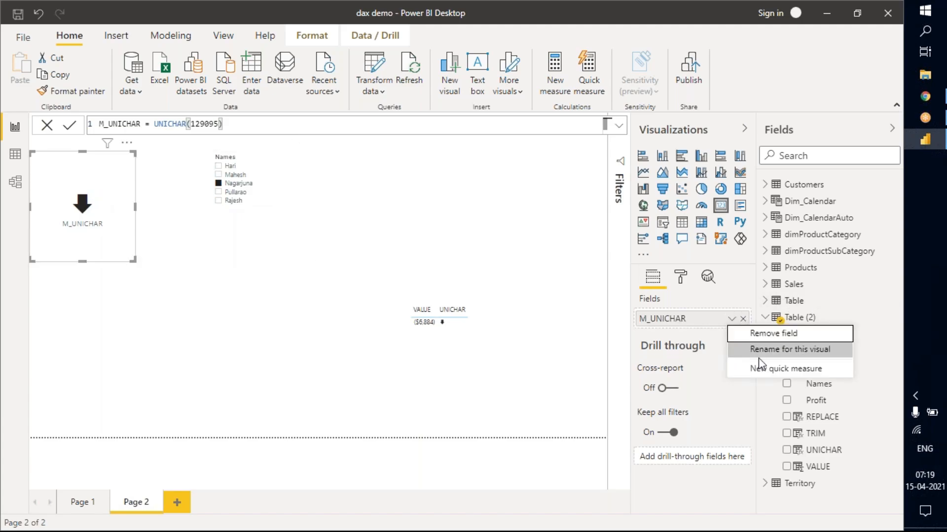
{"action": "left_click", "coordinate": [676, 301]}
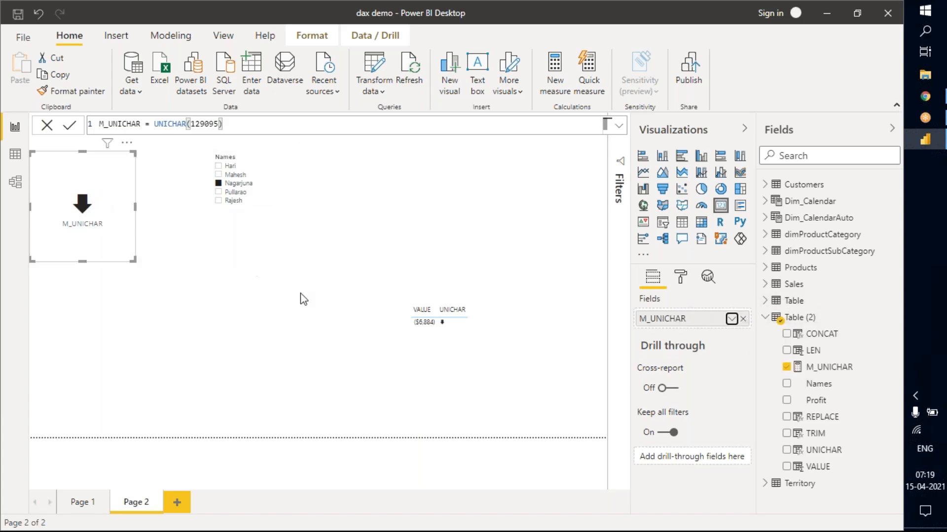
{"action": "left_click", "coordinate": [742, 321]}
{"action": "left_click", "coordinate": [787, 449]}
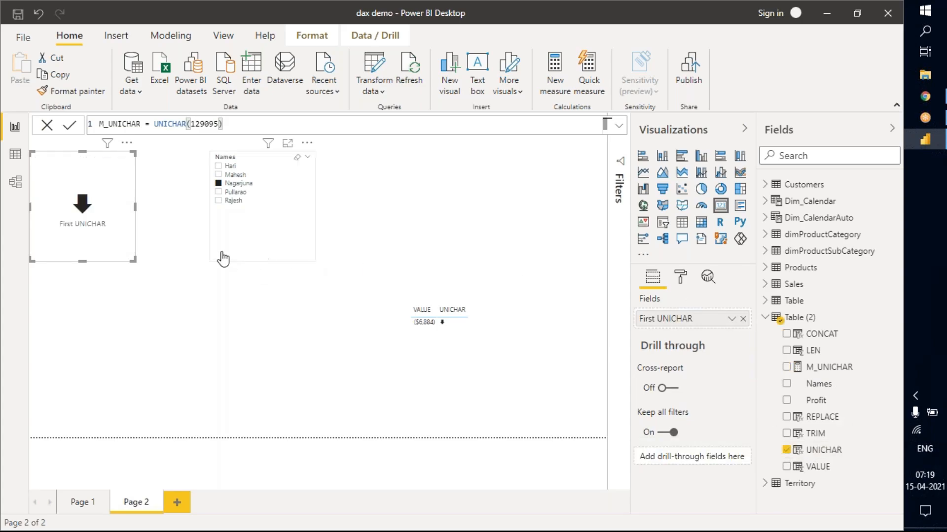
- Filter by the second, first and third names in the slicer to check how the card's arrow responds
{"action": "left_click", "coordinate": [266, 191]}
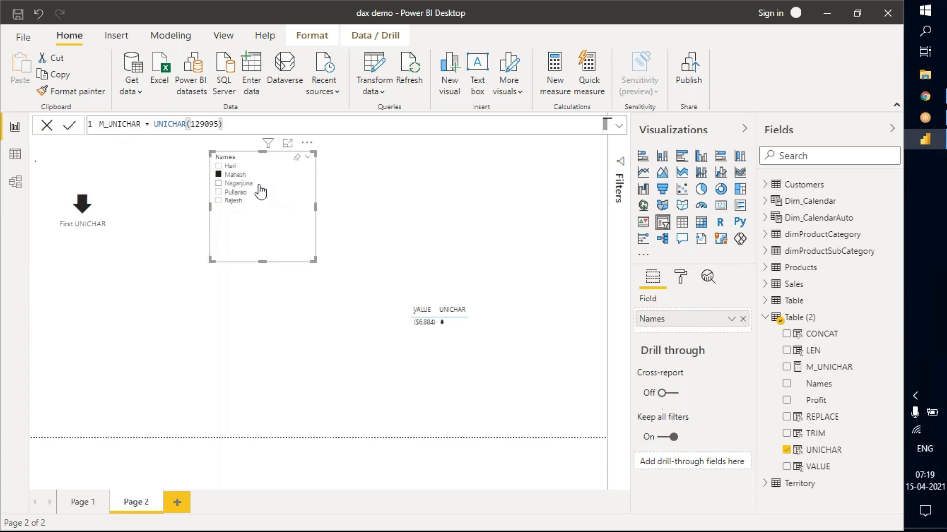
{"action": "left_click", "coordinate": [219, 174]}
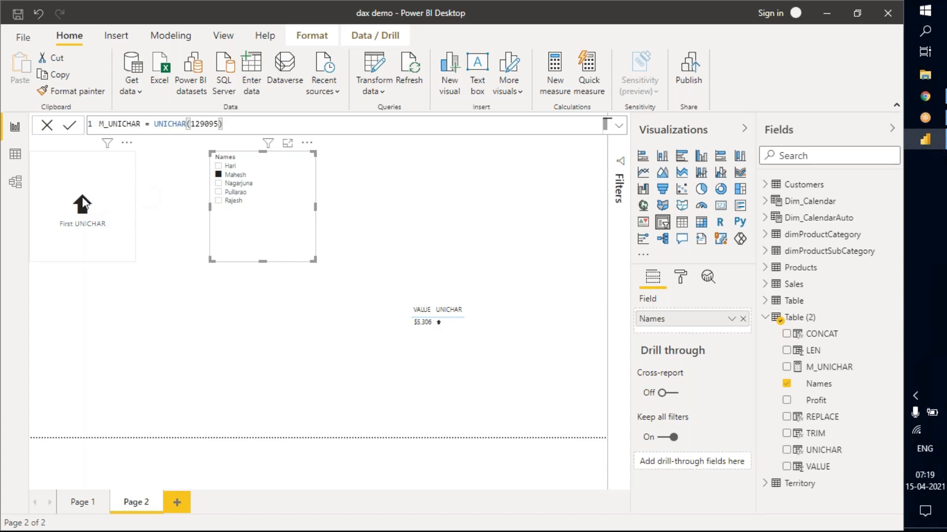
{"action": "left_click", "coordinate": [218, 166]}
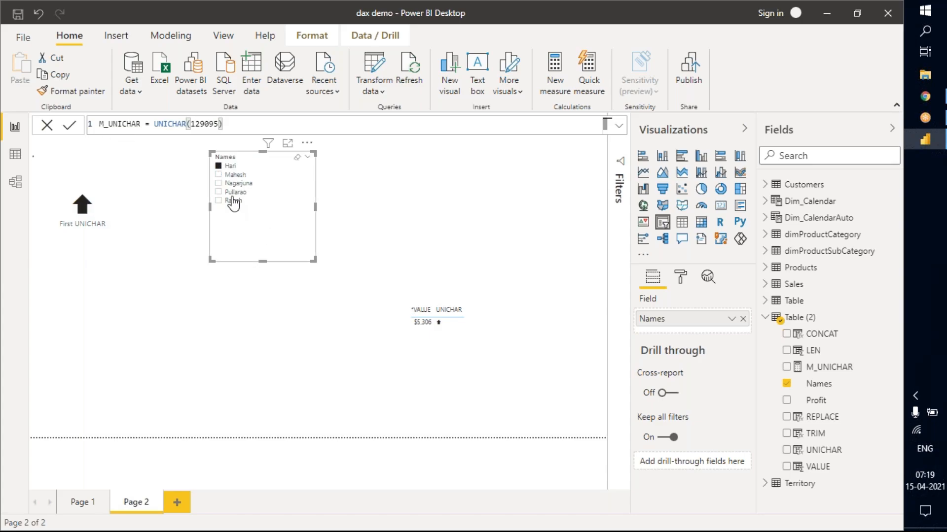
{"action": "left_click", "coordinate": [228, 187]}
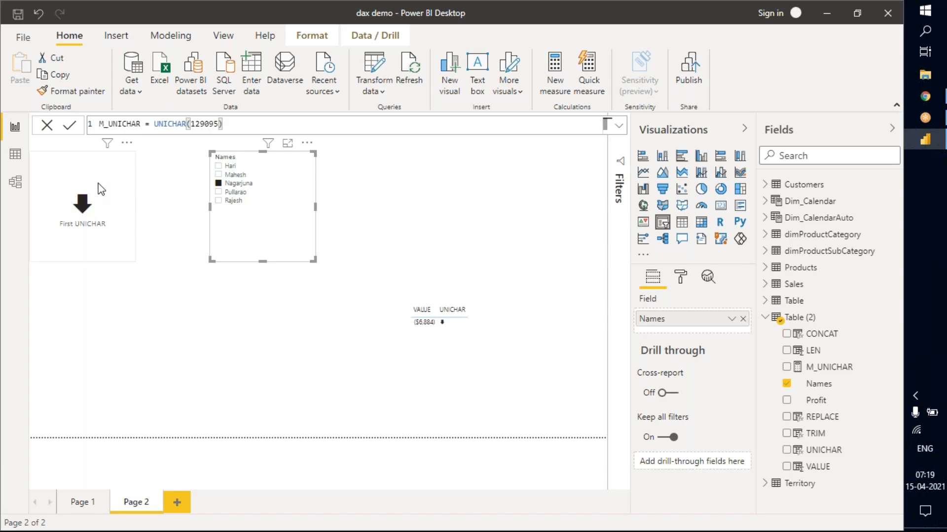
- Shrink the First UNICHAR card and move it right, next to the Names slicer
{"action": "left_click", "coordinate": [129, 250]}
{"action": "left_click_drag", "start_coordinate": [131, 255], "coordinate": [101, 211]}
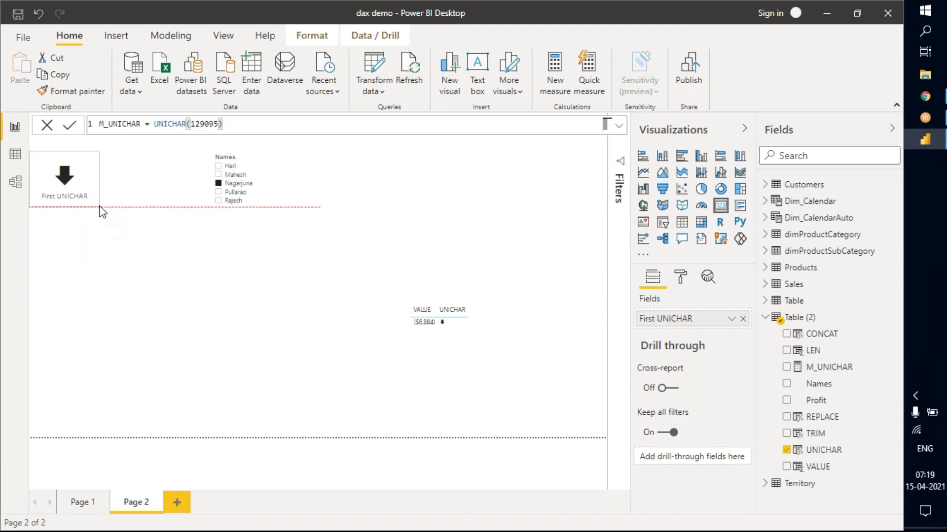
{"action": "left_click_drag", "start_coordinate": [84, 165], "coordinate": [144, 164]}
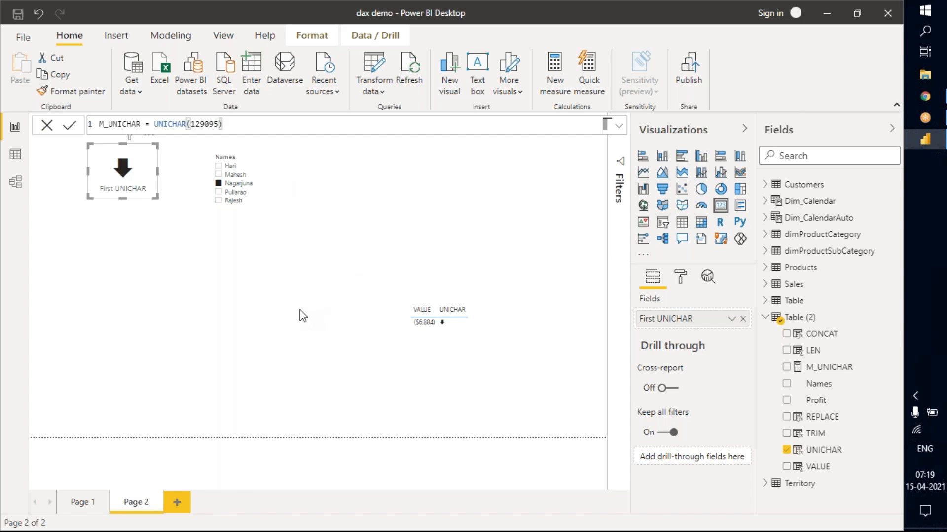
- Switch to the table data and start a new calculated column in the Dim_CalendarAuto table
{"action": "left_click", "coordinate": [14, 154]}
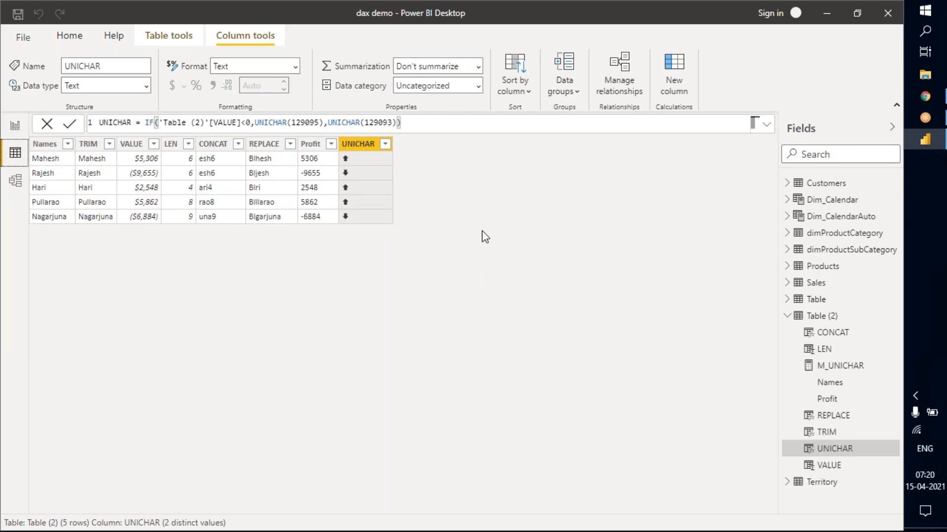
{"action": "left_click", "coordinate": [670, 72]}
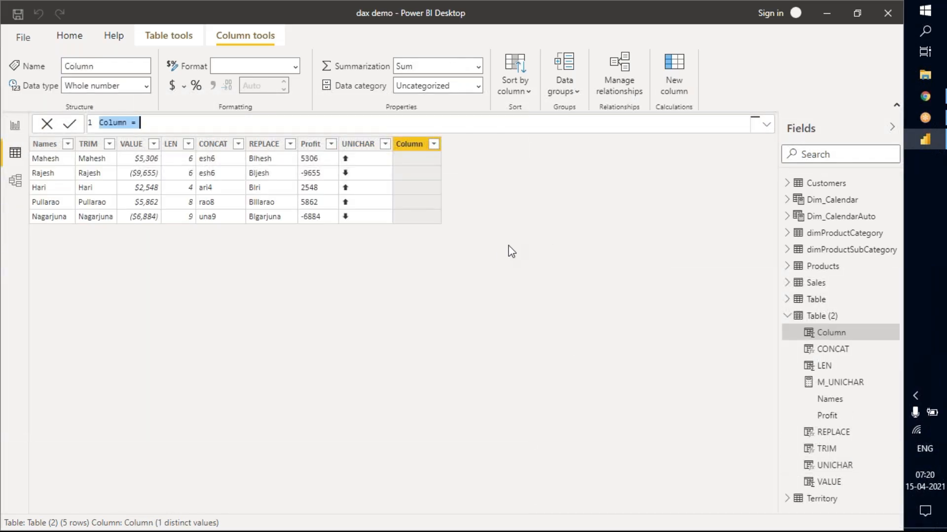
{"action": "key", "text": "Escape"}
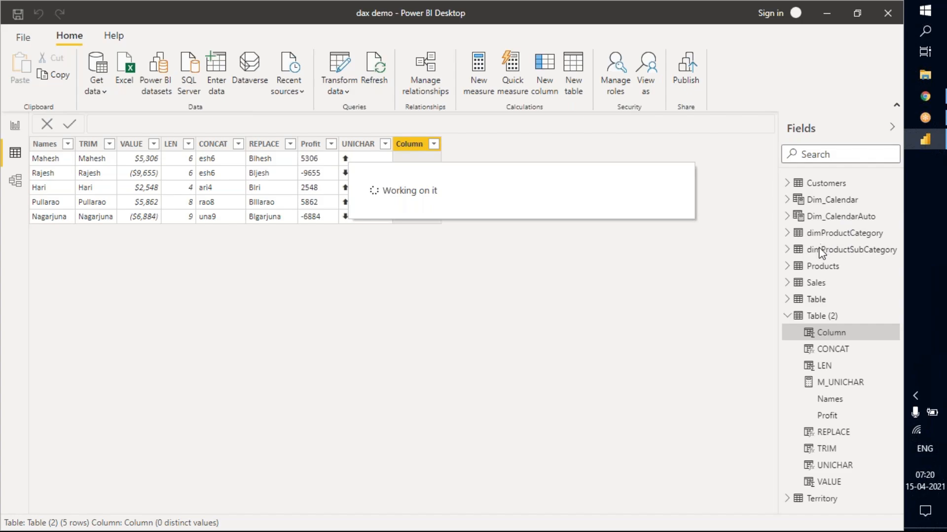
{"action": "left_click", "coordinate": [828, 219]}
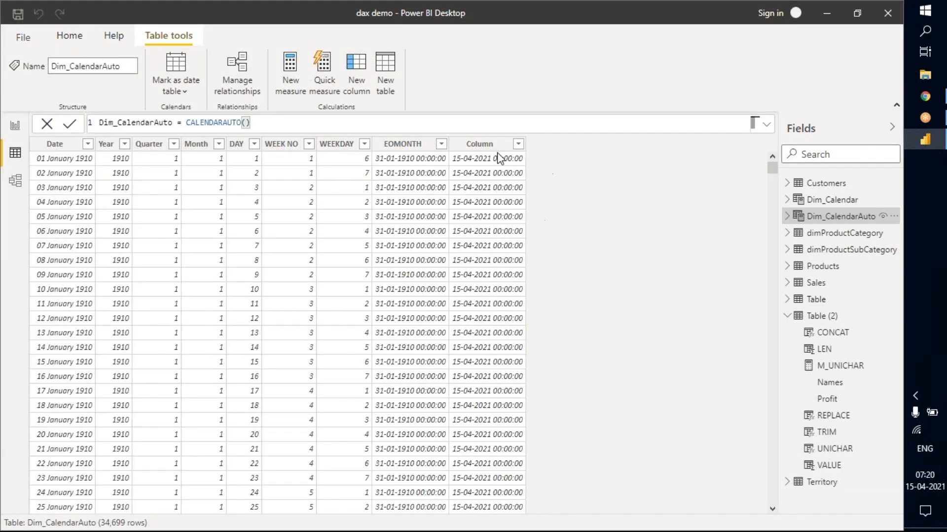
{"action": "left_click", "coordinate": [401, 148]}
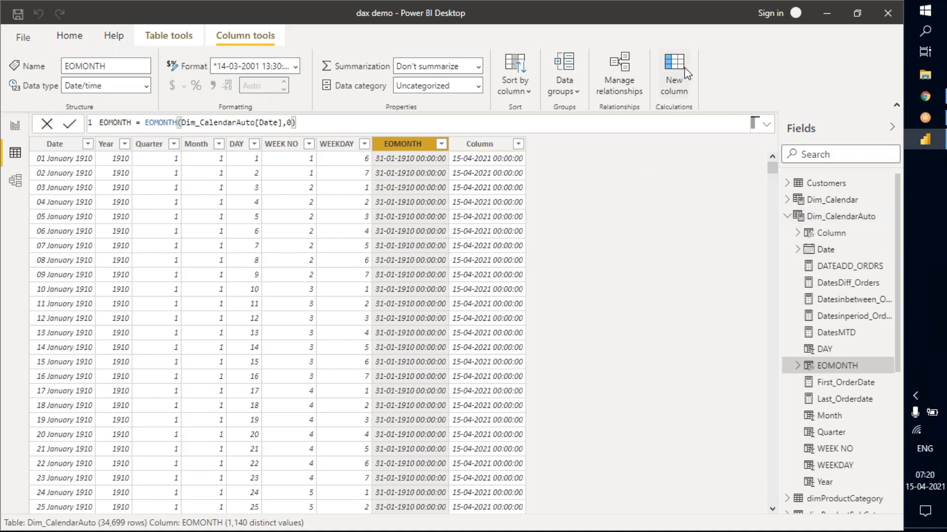
{"action": "left_click", "coordinate": [665, 92]}
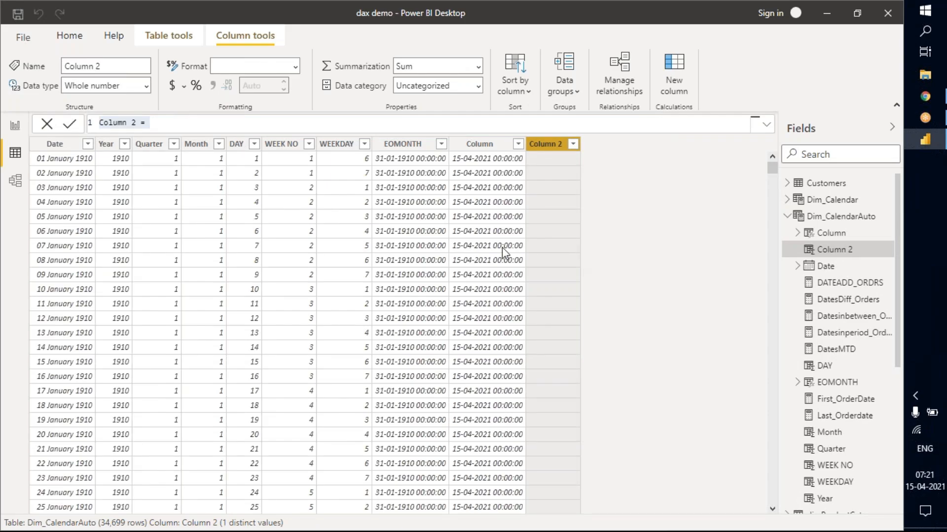
- Name the new column FORMAT and begin its formula with the FORMAT function
{"action": "left_click", "coordinate": [119, 124]}
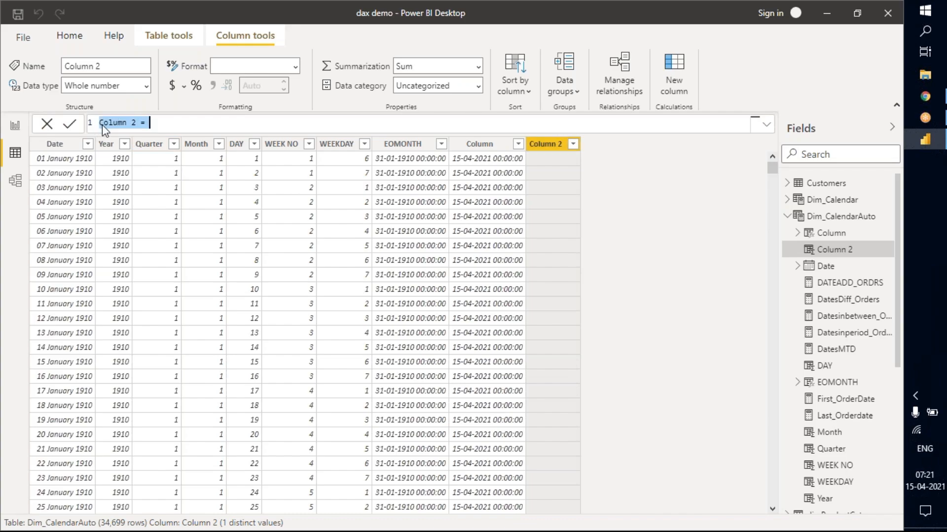
{"action": "left_click", "coordinate": [138, 124]}
{"action": "key", "text": "BackSpace"}
{"action": "key", "text": "BackSpace"}
{"action": "key", "text": "BackSpace"}
{"action": "key", "text": "BackSpace"}
{"action": "key", "text": "BackSpace"}
{"action": "key", "text": "BackSpace"}
{"action": "key", "text": "BackSpace"}
{"action": "key", "text": "BackSpace"}
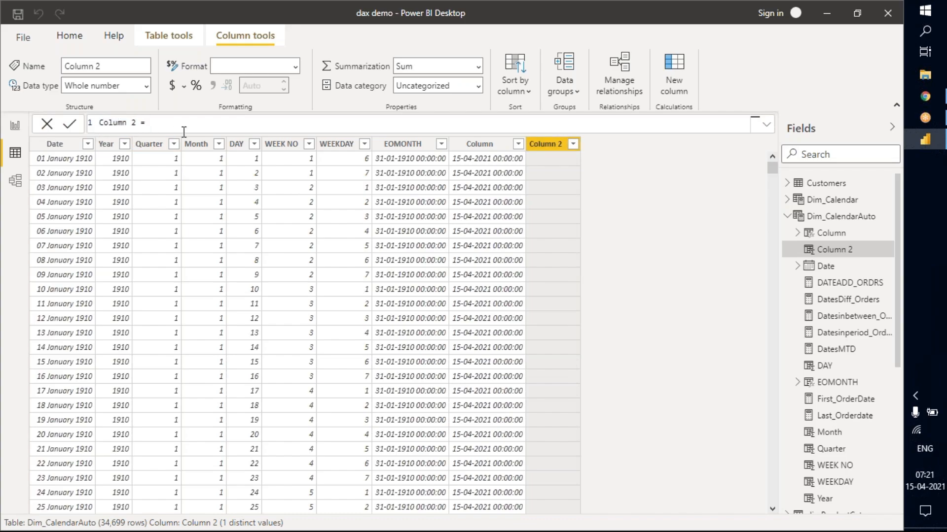
{"action": "type", "text": "FORMAT"}
{"action": "left_click", "coordinate": [230, 126]}
{"action": "type", "text": "FORMAT("}
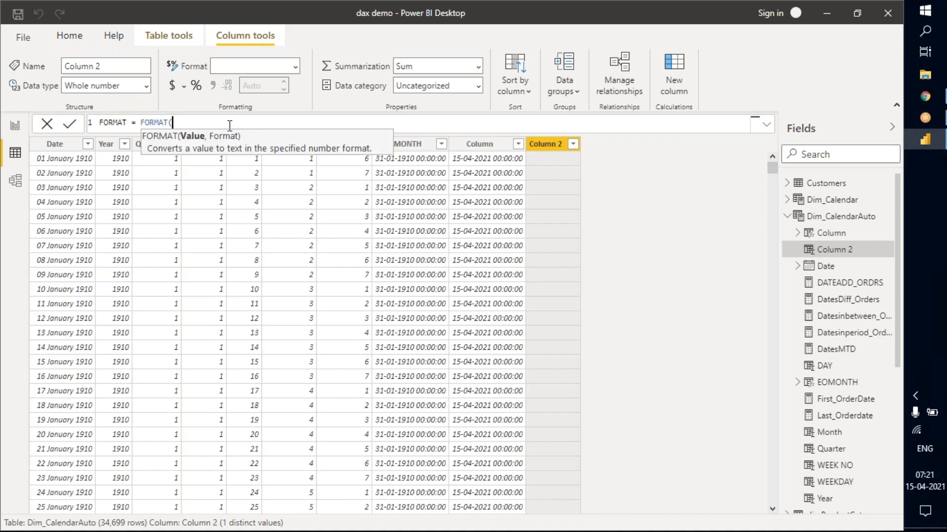
- Supply Dim_CalendarAuto[EOMONTH] as the FORMAT function's value and open the format text argument
{"action": "type", "text": "EO"}
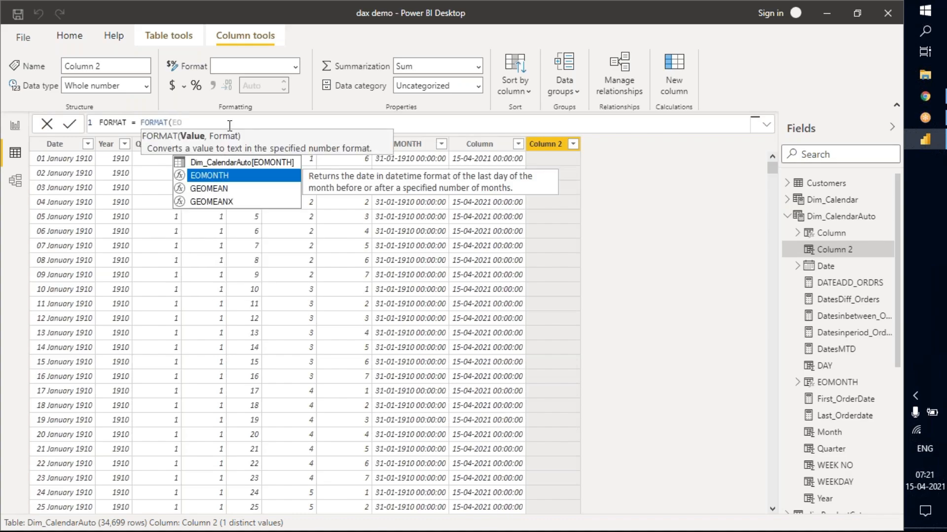
{"action": "key", "text": "Up"}
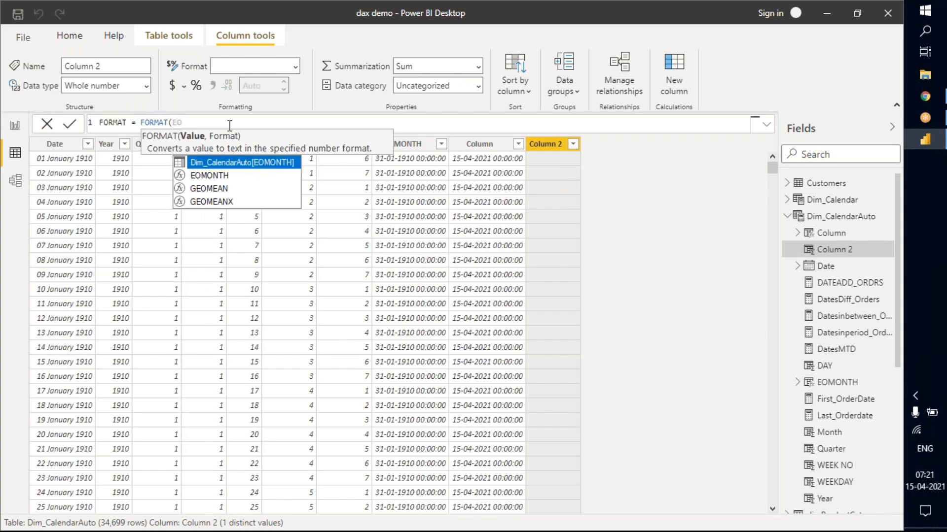
{"action": "key", "text": "Tab"}
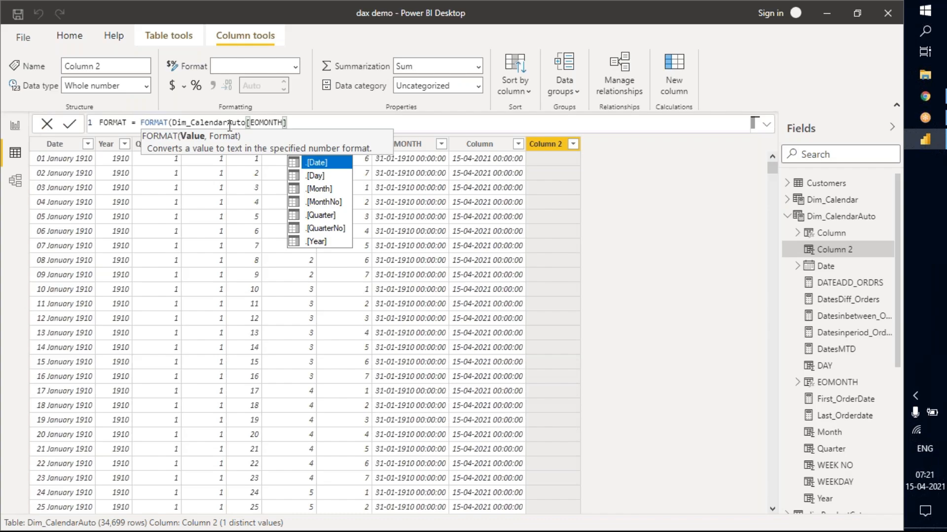
{"action": "type", "text": ")"}
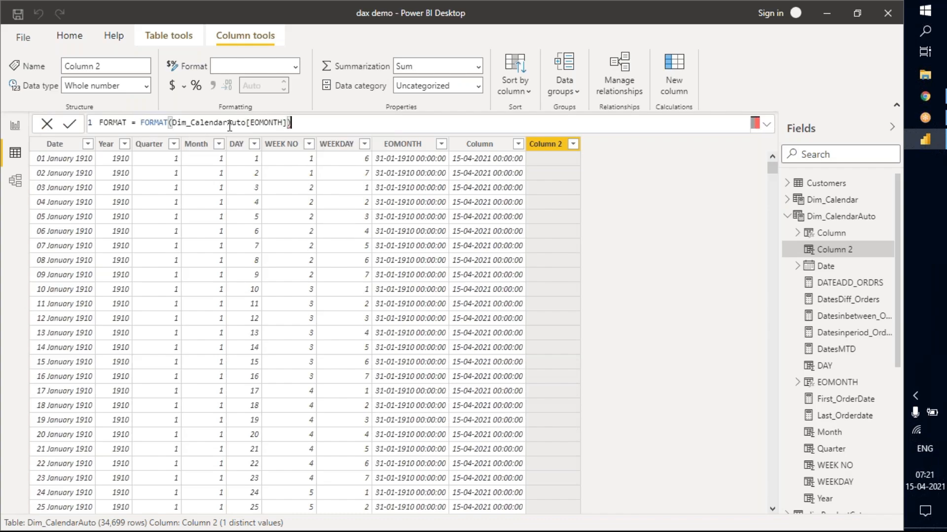
{"action": "key", "text": "BackSpace"}
{"action": "type", "text": ","}
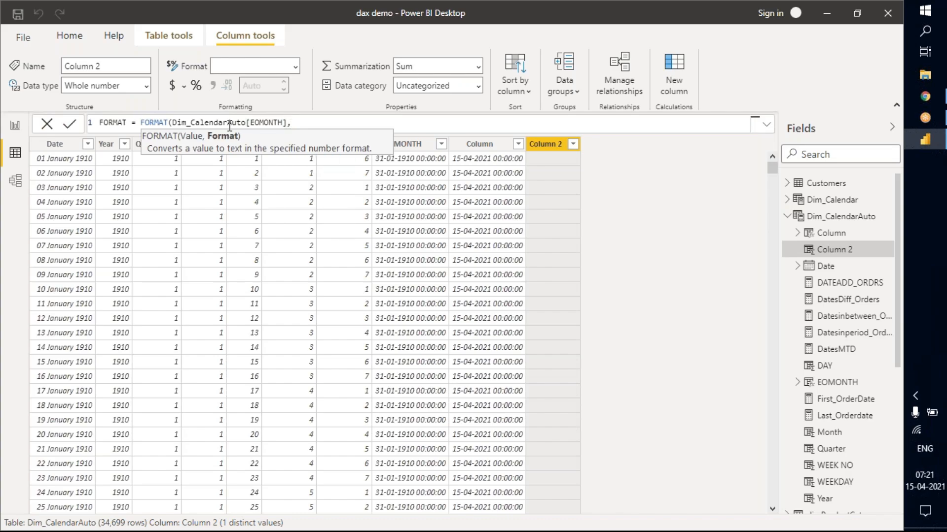
{"action": "type", "text": "\""}
{"action": "type", "text": "dd"}
{"action": "type", "text": "mm"}
{"action": "type", "text": "mm"}
{"action": "key", "text": "BackSpace"}
{"action": "key", "text": "BackSpace"}
{"action": "type", "text": "mm yy"}
{"action": "type", "text": "yy"}
{"action": "key", "text": "BackSpace"}
{"action": "key", "text": "BackSpace"}
{"action": "key", "text": "BackSpace"}
{"action": "key", "text": "BackSpace"}
{"action": "key", "text": "BackSpace"}
{"action": "key", "text": "BackSpace"}
{"action": "key", "text": "BackSpace"}
{"action": "key", "text": "BackSpace"}
{"action": "key", "text": "BackSpace"}
{"action": "key", "text": "BackSpace"}
{"action": "key", "text": "BackSpace"}
- Complete the formula with the format text "MMM YYYY", commit the column and check its values in the February and March rows
{"action": "type", "text": "MMMYYYY\")"}
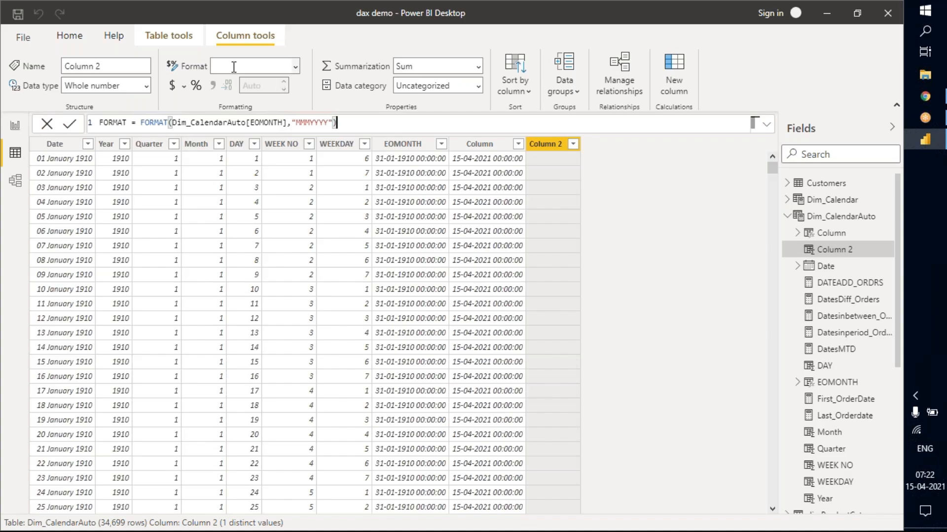
{"action": "left_click", "coordinate": [310, 121]}
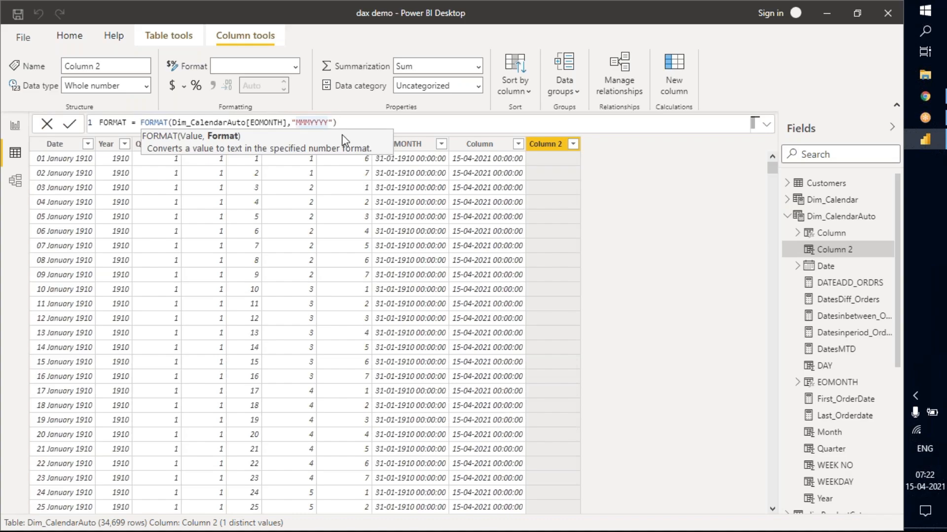
{"action": "left_click", "coordinate": [377, 121]}
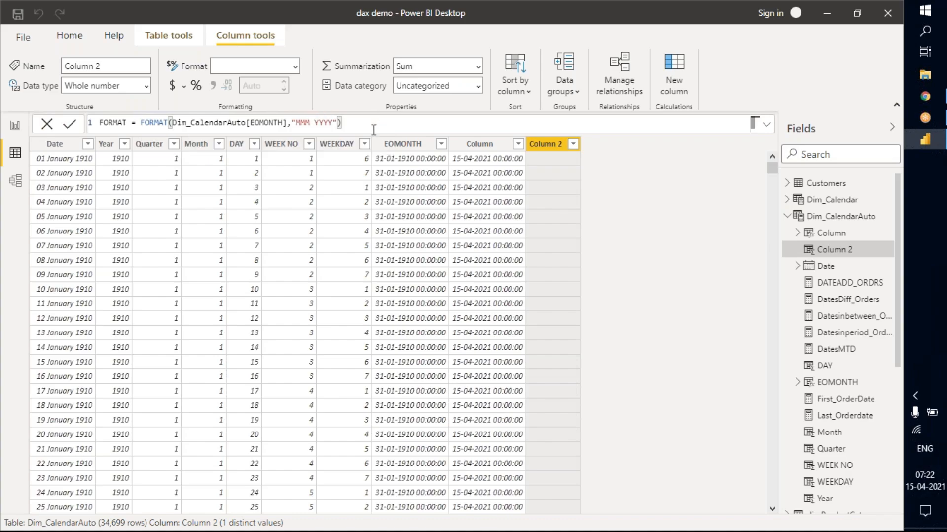
{"action": "key", "text": "Return"}
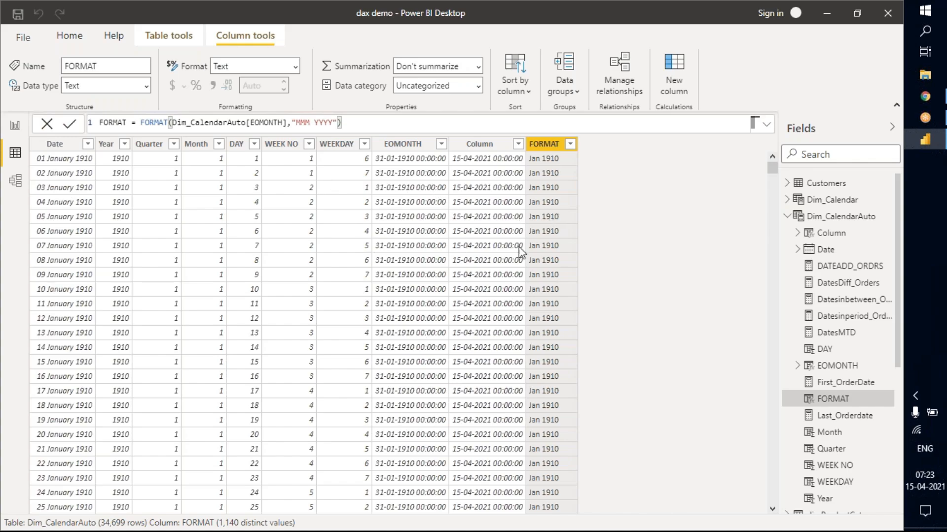
{"action": "scroll", "coordinate": [587, 373], "scroll_direction": "down", "scroll_amount": 14}
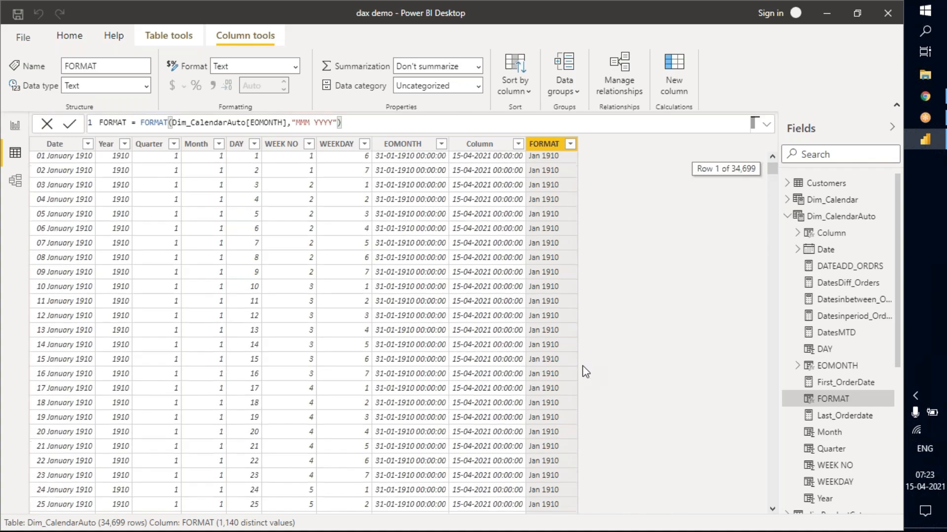
{"action": "scroll", "coordinate": [552, 389], "scroll_direction": "down", "scroll_amount": 3}
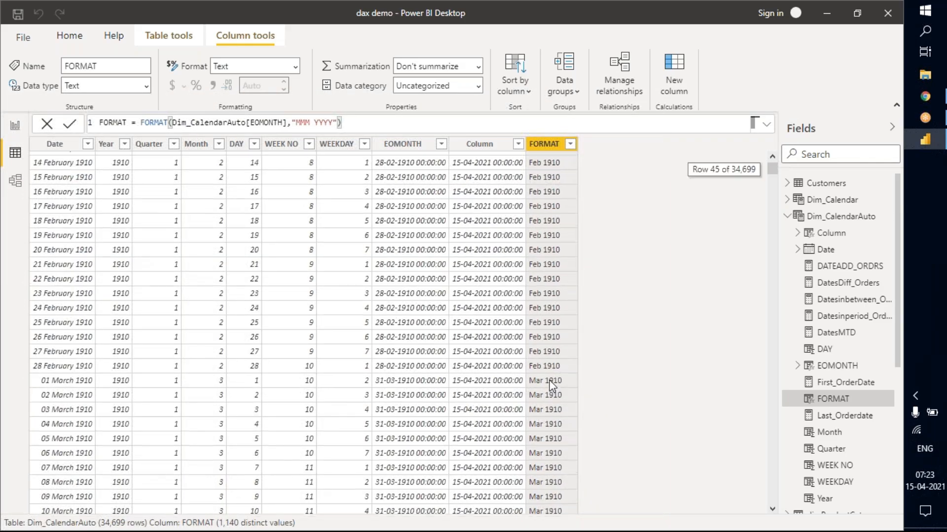
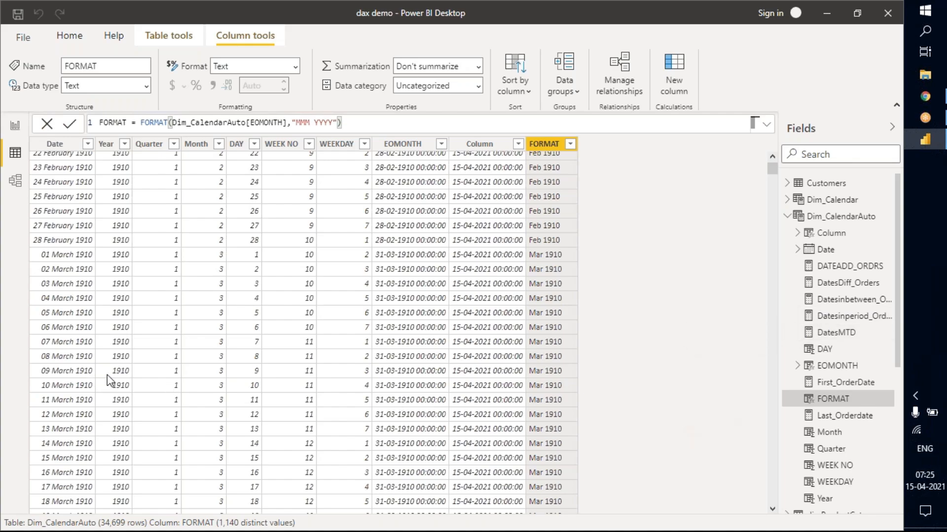
- Open the model diagram, collapse the Properties pane and examine how the Dim_CalendarAuto, Customers and Sales tables are related
{"action": "left_click", "coordinate": [15, 186]}
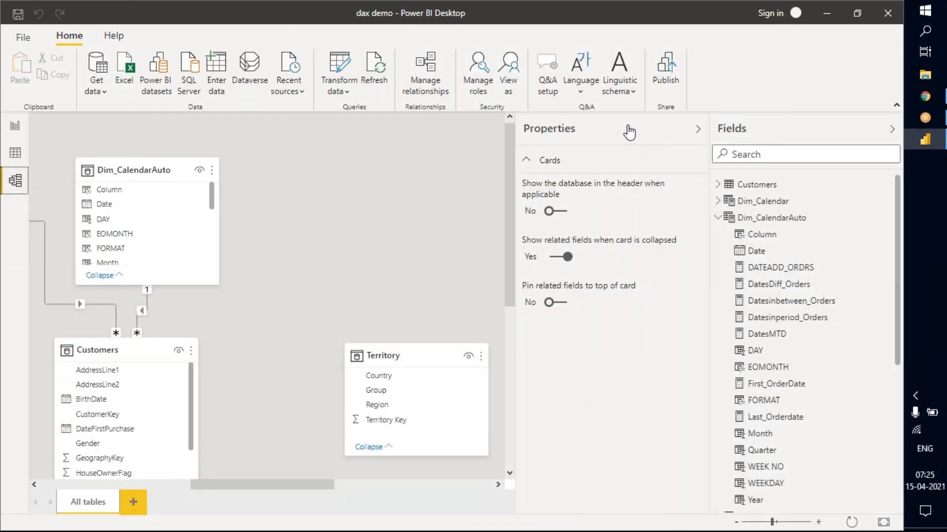
{"action": "left_click", "coordinate": [627, 130]}
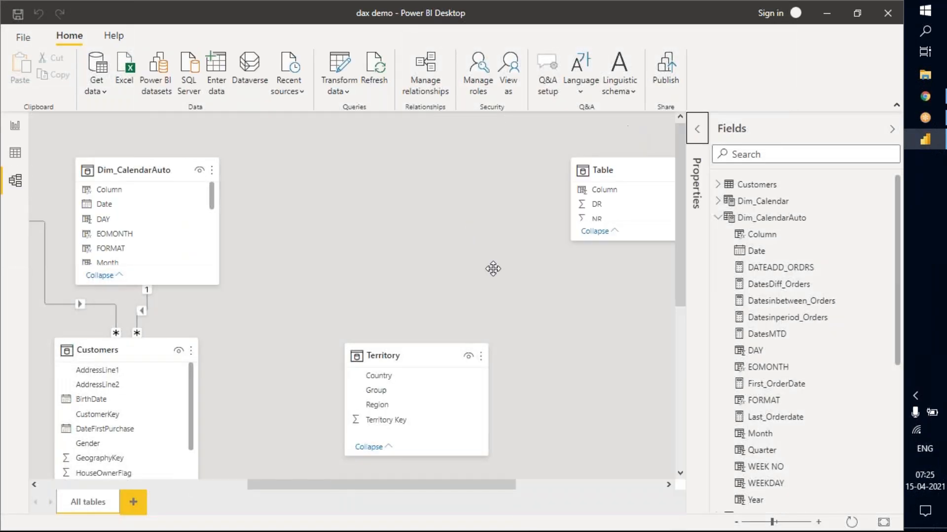
{"action": "scroll", "coordinate": [515, 324], "scroll_direction": "down", "scroll_amount": 5}
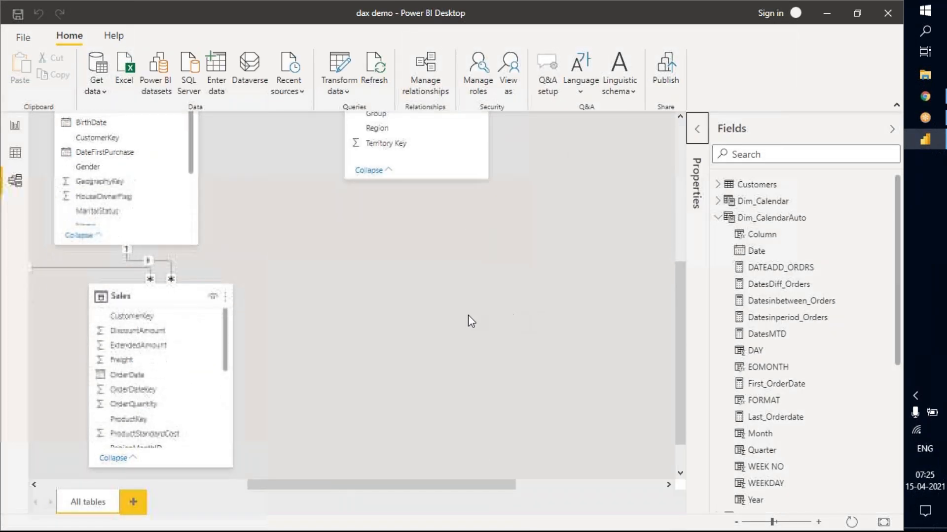
{"action": "scroll", "coordinate": [261, 350], "scroll_direction": "up", "scroll_amount": 3}
{"action": "scroll", "coordinate": [247, 300], "scroll_direction": "down", "scroll_amount": 1}
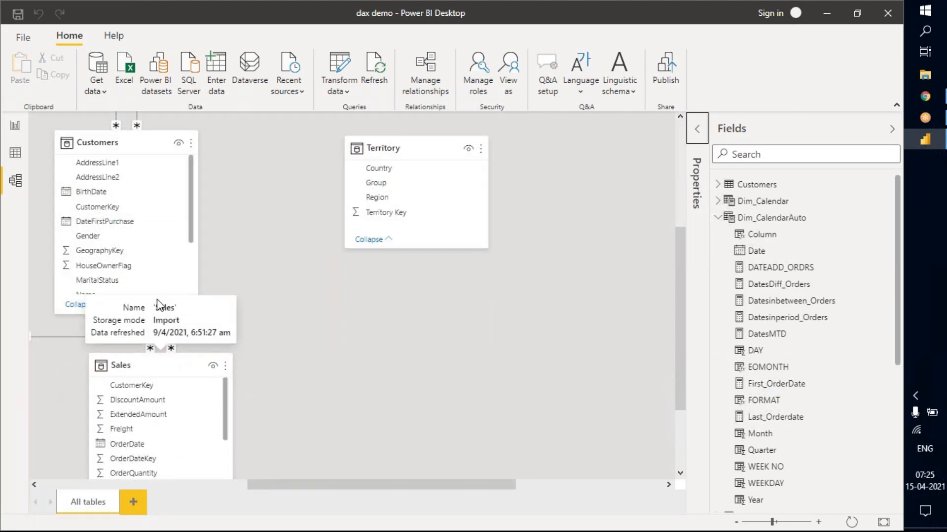
{"action": "scroll", "coordinate": [271, 308], "scroll_direction": "down", "scroll_amount": 1}
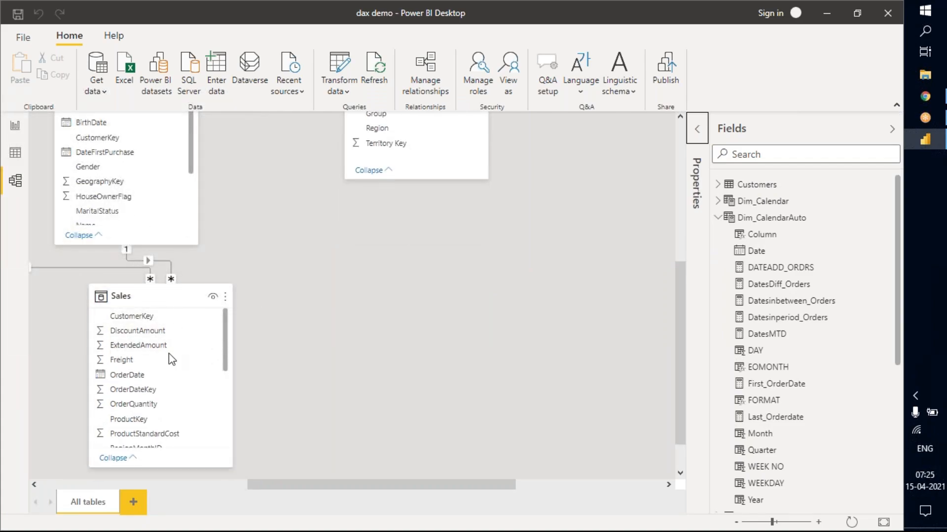
- Read through the fields of the Sales table in the model diagram and return to the Dim_CalendarAuto data
{"action": "scroll", "coordinate": [180, 368], "scroll_direction": "down", "scroll_amount": 5}
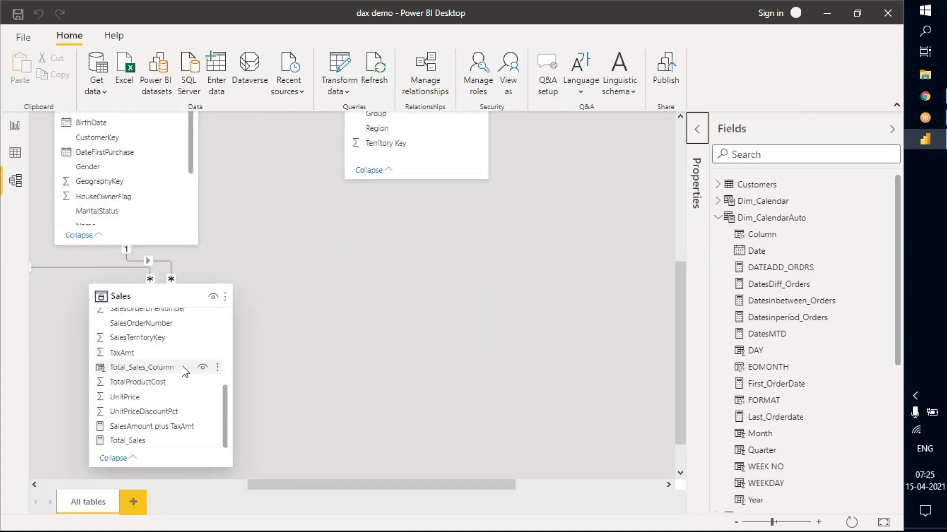
{"action": "scroll", "coordinate": [178, 380], "scroll_direction": "up", "scroll_amount": 4}
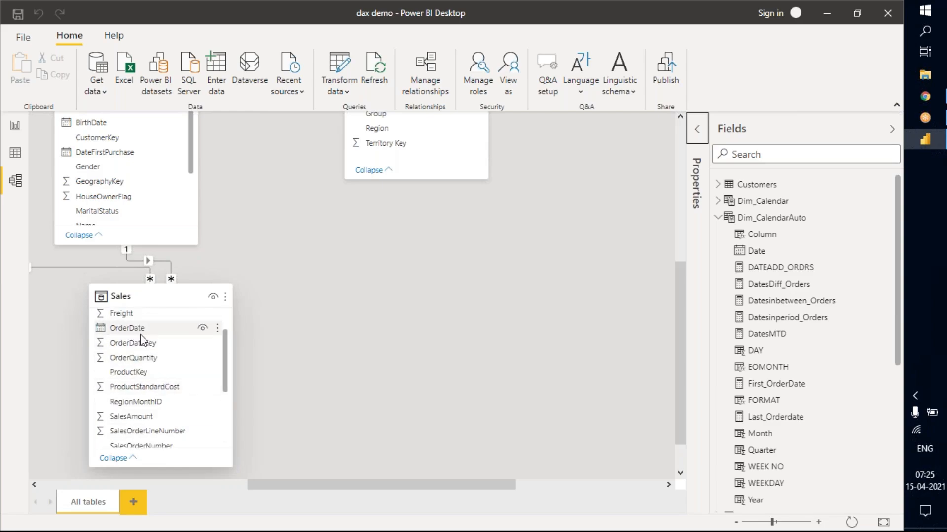
{"action": "scroll", "coordinate": [133, 351], "scroll_direction": "down", "scroll_amount": 2}
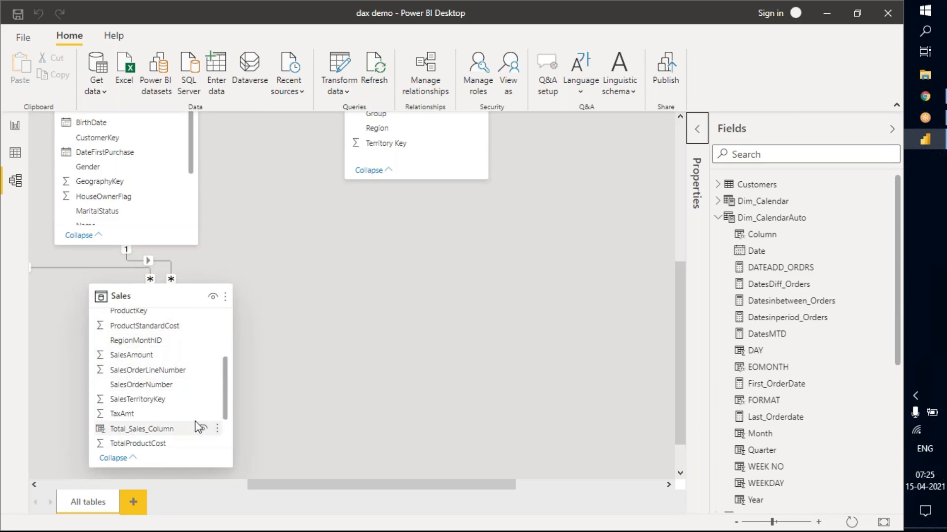
{"action": "scroll", "coordinate": [169, 418], "scroll_direction": "down", "scroll_amount": 2}
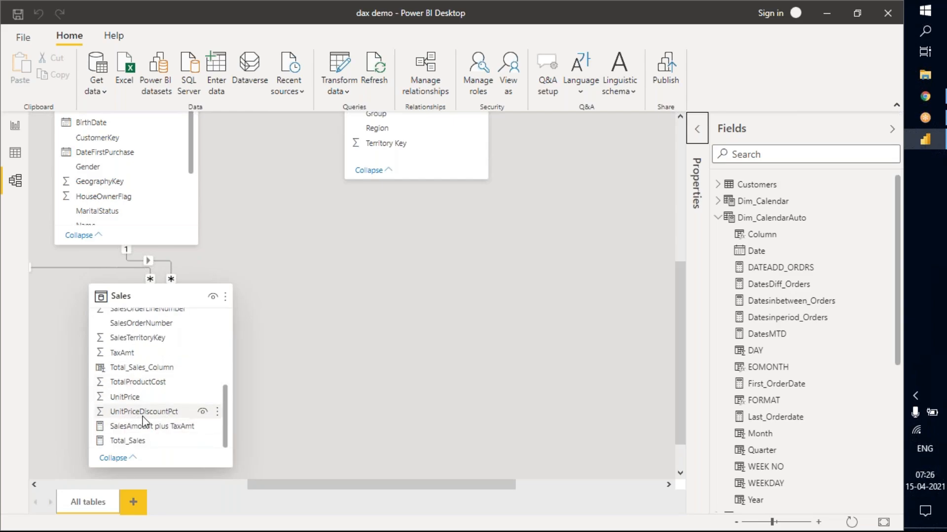
{"action": "scroll", "coordinate": [162, 398], "scroll_direction": "down", "scroll_amount": 1}
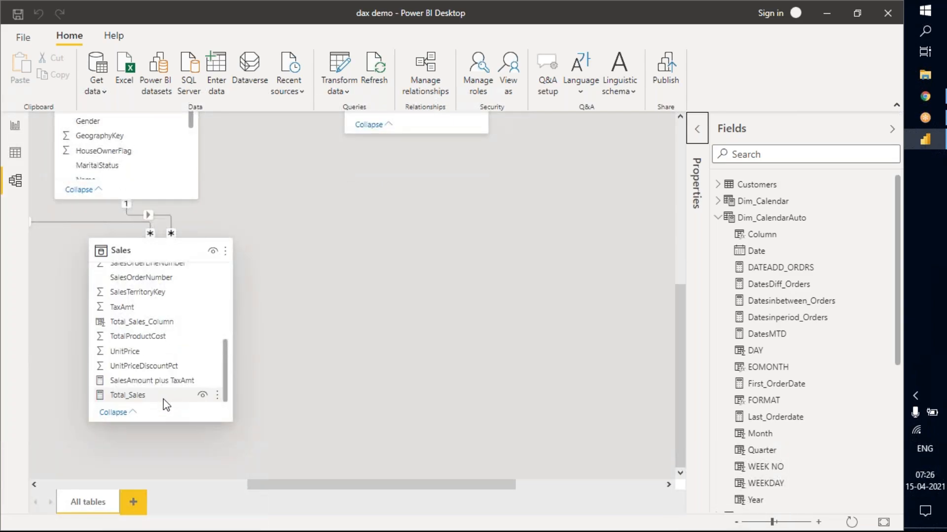
{"action": "scroll", "coordinate": [190, 375], "scroll_direction": "up", "scroll_amount": 5}
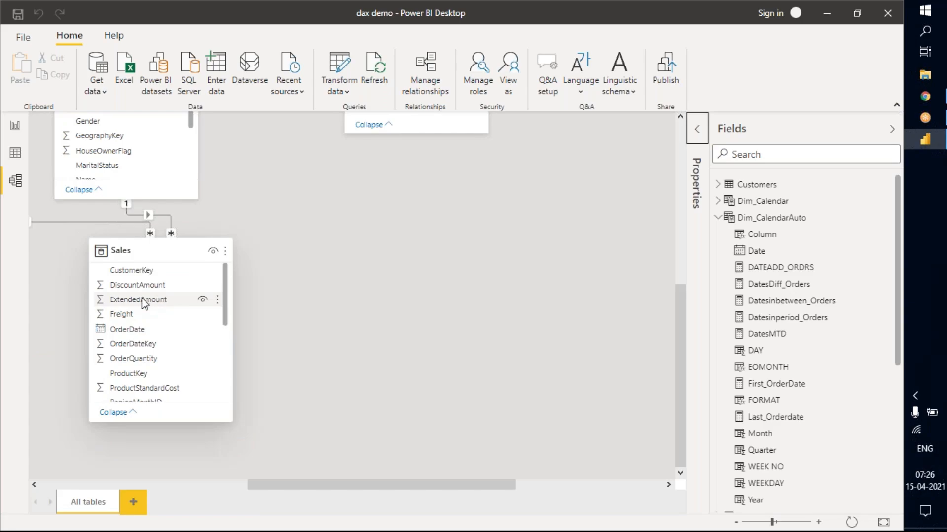
{"action": "scroll", "coordinate": [155, 320], "scroll_direction": "up", "scroll_amount": 3}
{"action": "left_click", "coordinate": [167, 354]}
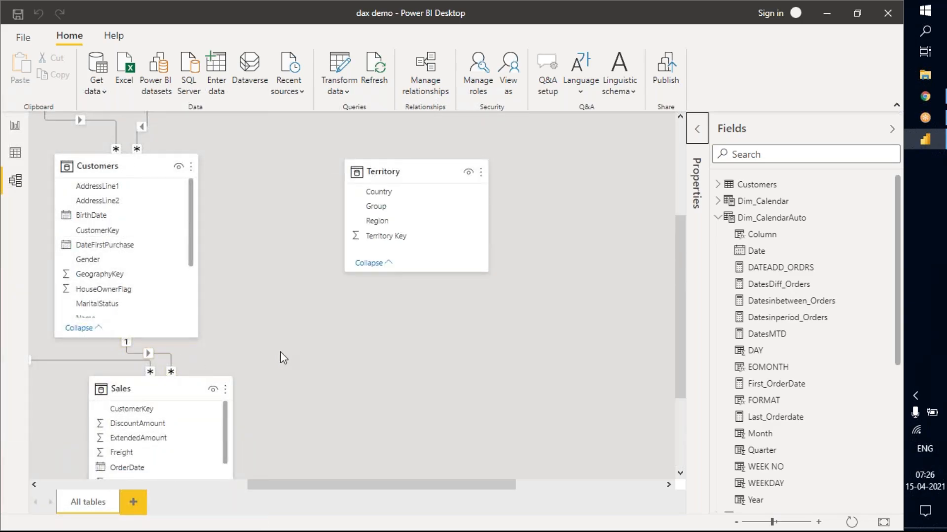
{"action": "scroll", "coordinate": [280, 354], "scroll_direction": "down", "scroll_amount": 2}
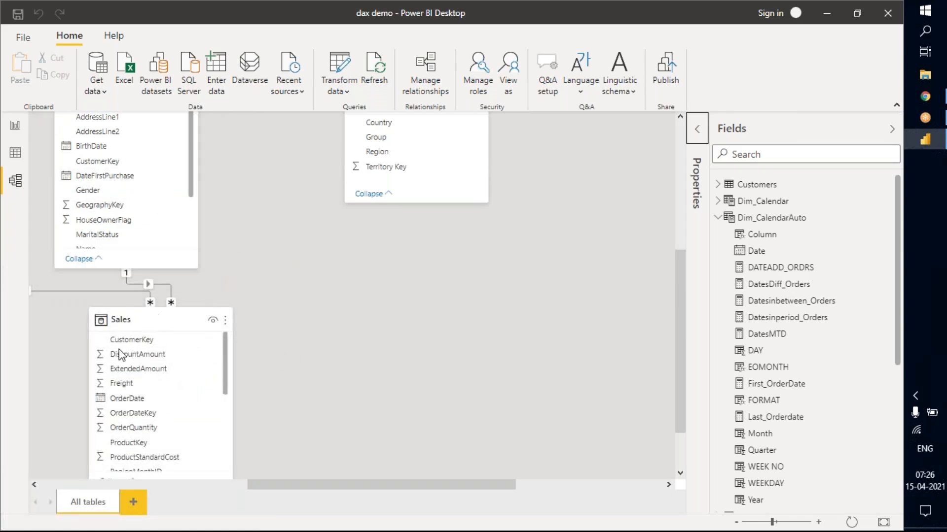
{"action": "left_click", "coordinate": [19, 152]}
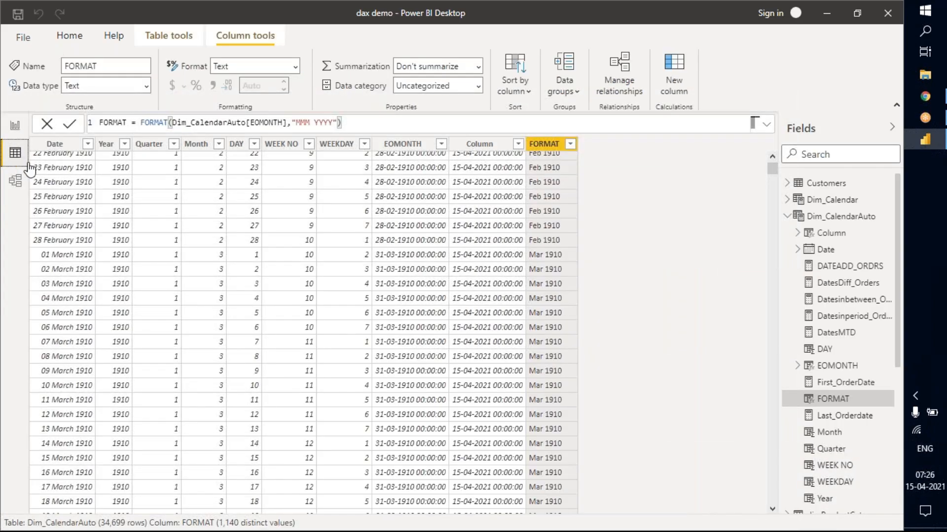
- Collapse the Dim_CalendarAuto and Table (2) field lists, open the Sales table's data and look across all its columns
{"action": "left_click", "coordinate": [786, 216]}
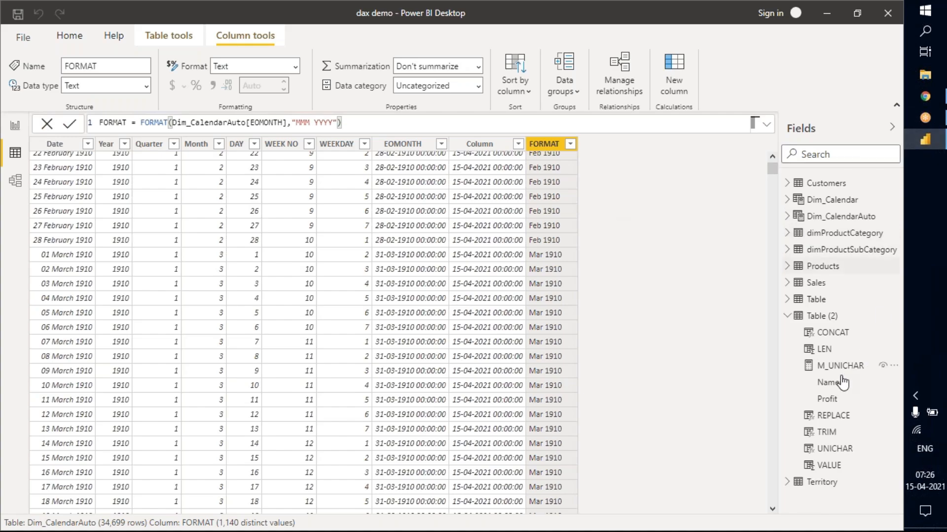
{"action": "left_click", "coordinate": [786, 316]}
{"action": "left_click", "coordinate": [814, 284]}
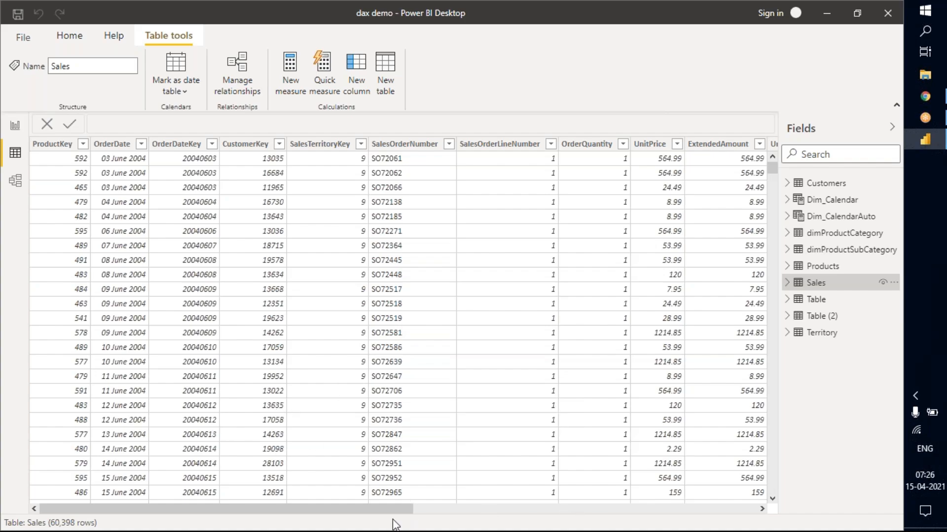
{"action": "left_click_drag", "start_coordinate": [379, 508], "coordinate": [743, 500]}
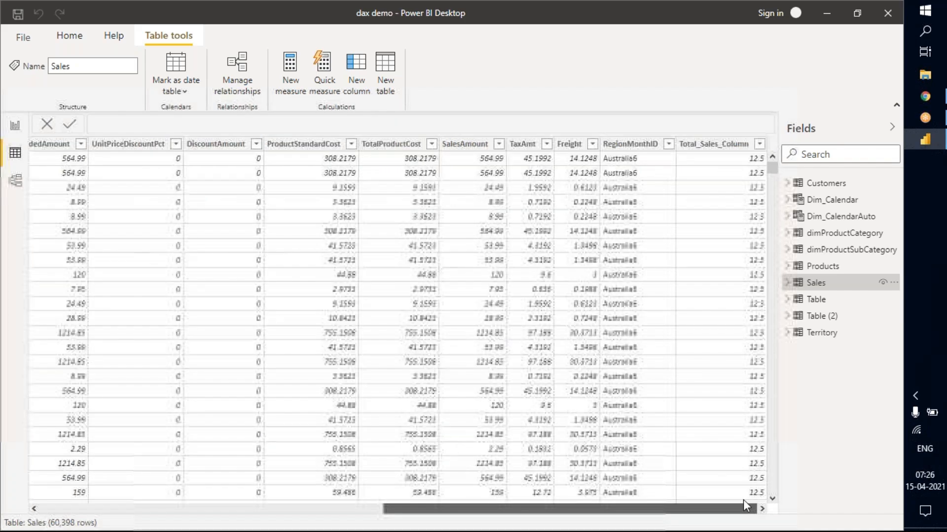
{"action": "left_click_drag", "start_coordinate": [593, 499], "coordinate": [254, 499]}
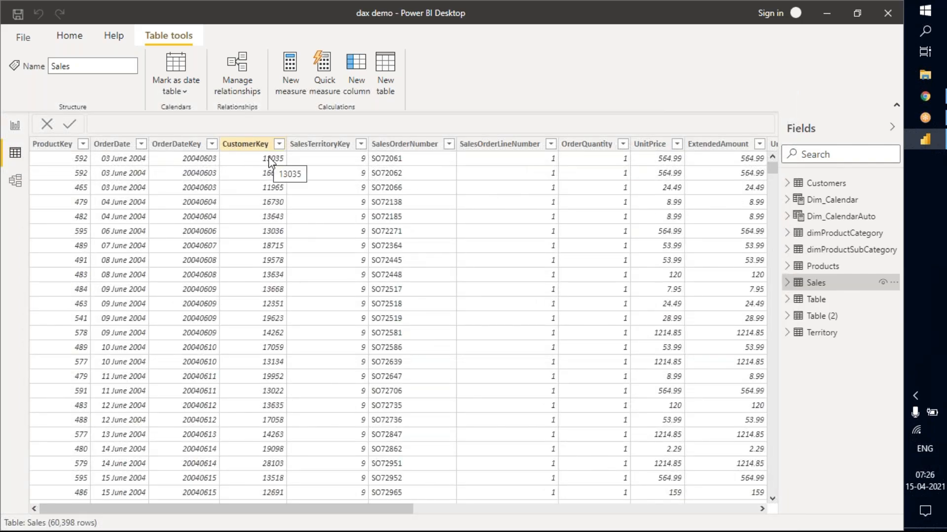
- Add a new calculated column to the Sales table
{"action": "left_click", "coordinate": [261, 227]}
{"action": "left_click_drag", "start_coordinate": [350, 513], "coordinate": [695, 509]}
{"action": "left_click", "coordinate": [720, 145]}
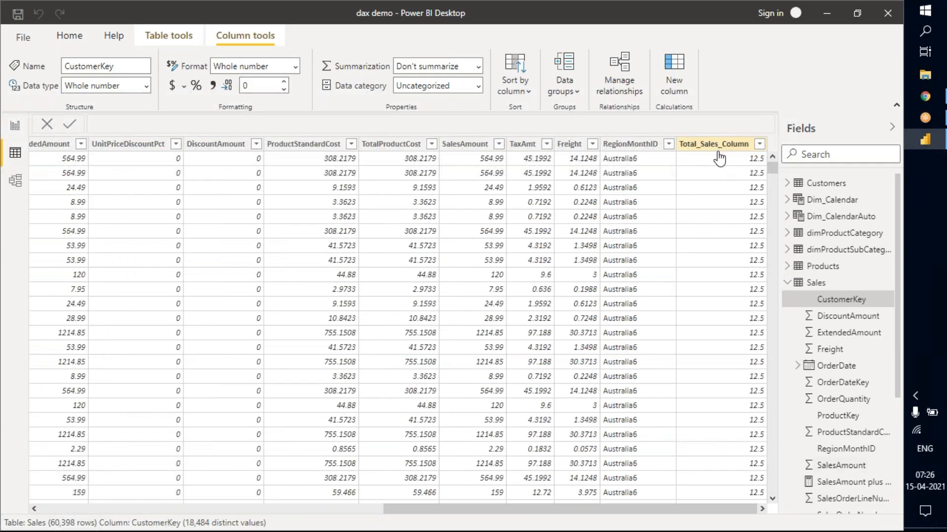
{"action": "left_click", "coordinate": [678, 75]}
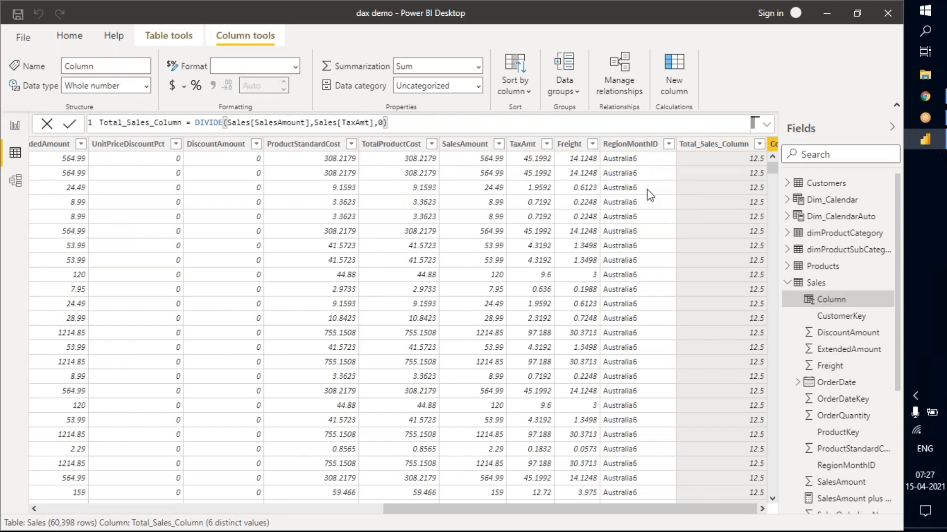
{"action": "left_click", "coordinate": [762, 508]}
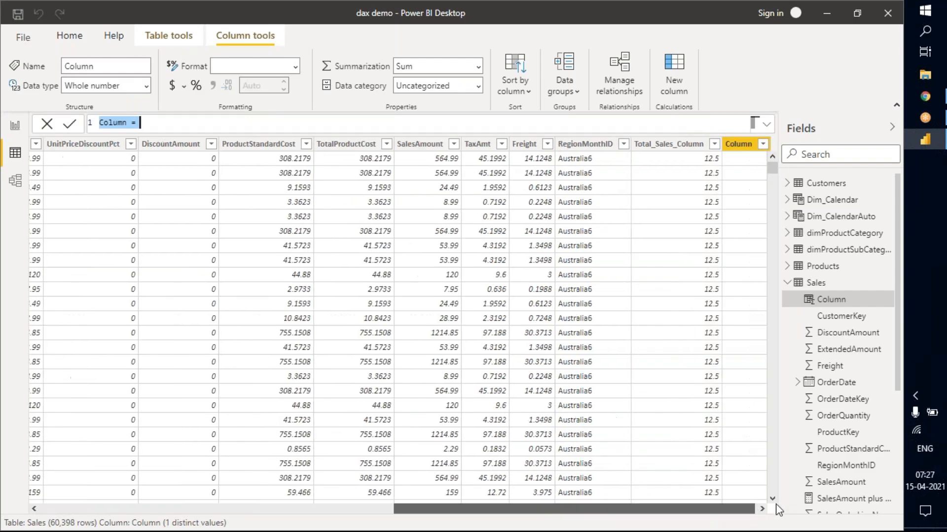
- Replace the default column name in the new column's formula with RELATED_CUST
{"action": "triple_click", "coordinate": [129, 123]}
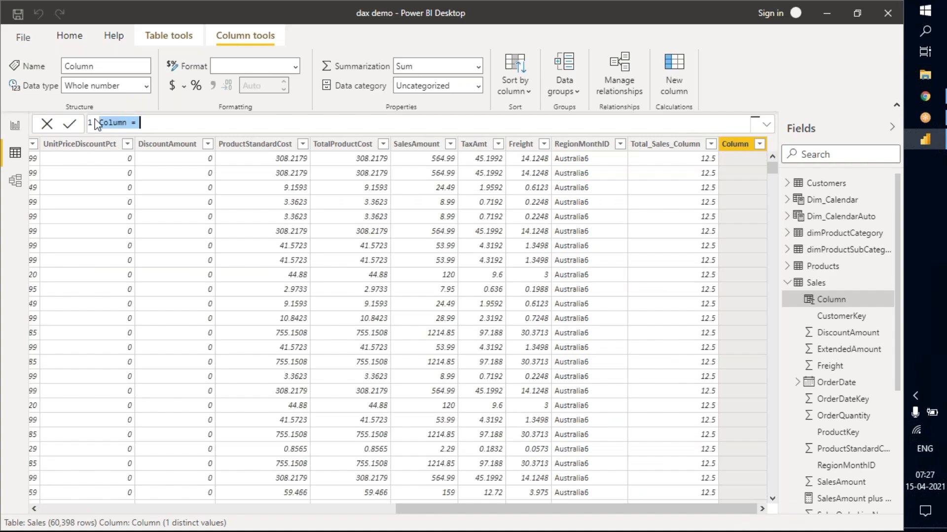
{"action": "left_click", "coordinate": [128, 122]}
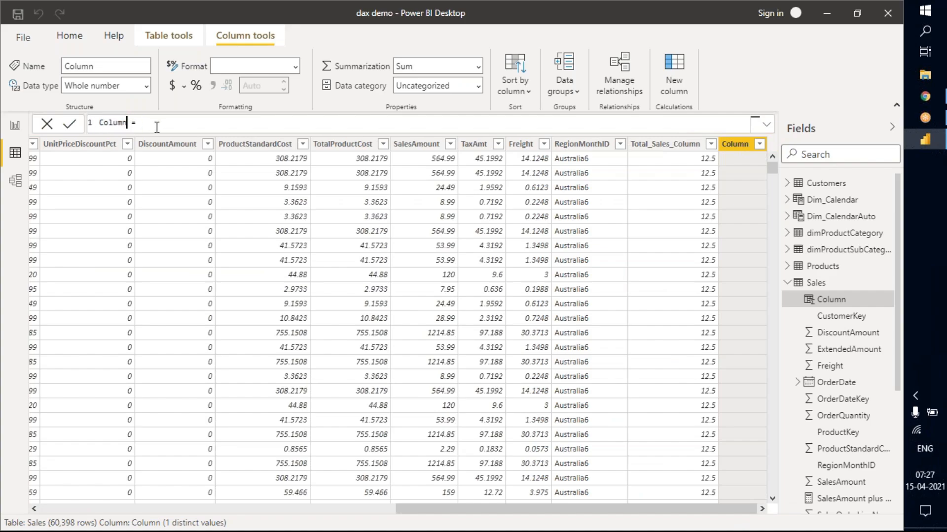
{"action": "key", "text": "BackSpace"}
{"action": "key", "text": "BackSpace"}
{"action": "key", "text": "BackSpace"}
{"action": "key", "text": "BackSpace"}
{"action": "key", "text": "BackSpace"}
{"action": "key", "text": "BackSpace"}
{"action": "type", "text": "RELATED_CUST"}
- Define the column as RELATED(Customers[Name]), commit it and check its values in the Sales rows
{"action": "key", "text": "End"}
{"action": "type", "text": "RELA"}
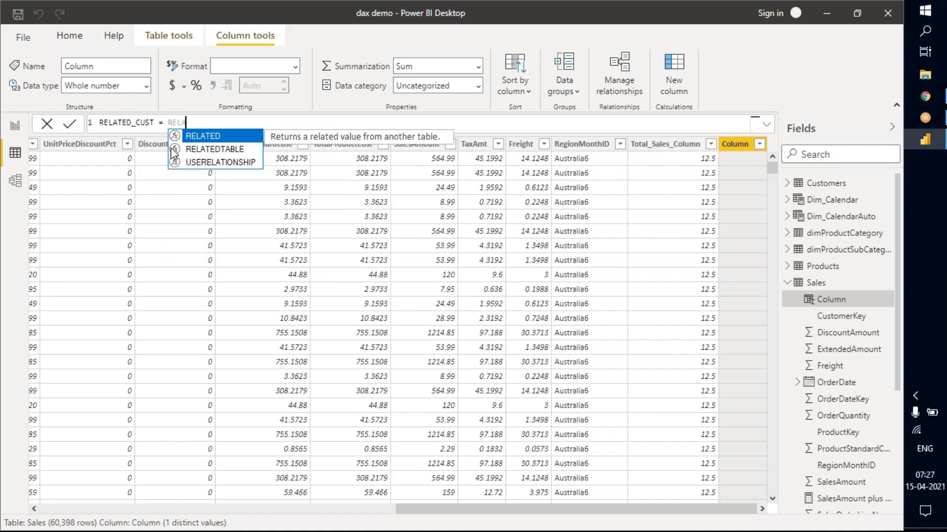
{"action": "type", "text": "TED("}
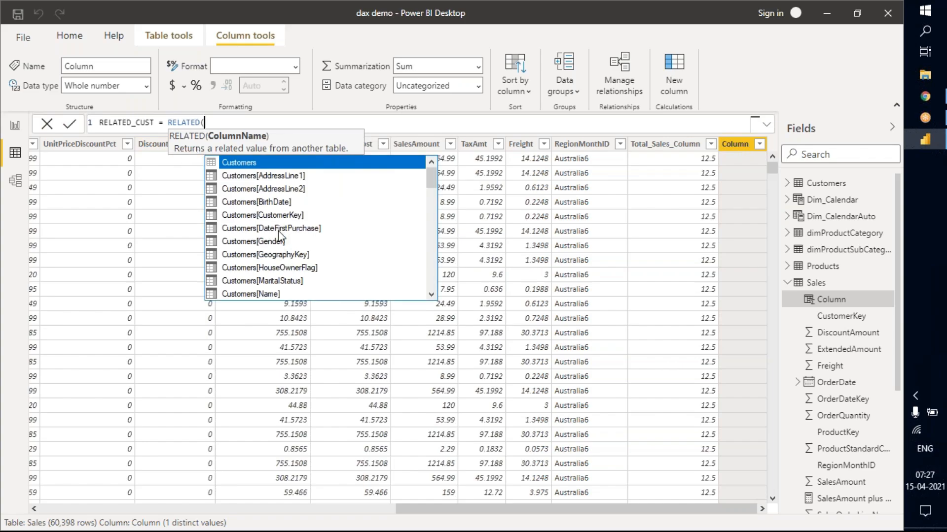
{"action": "scroll", "coordinate": [336, 277], "scroll_direction": "down", "scroll_amount": 2}
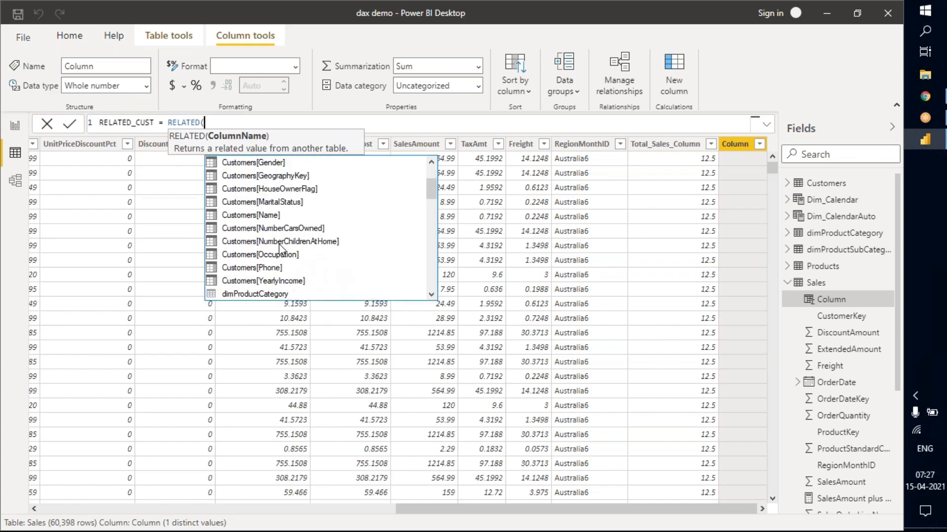
{"action": "left_click", "coordinate": [261, 217]}
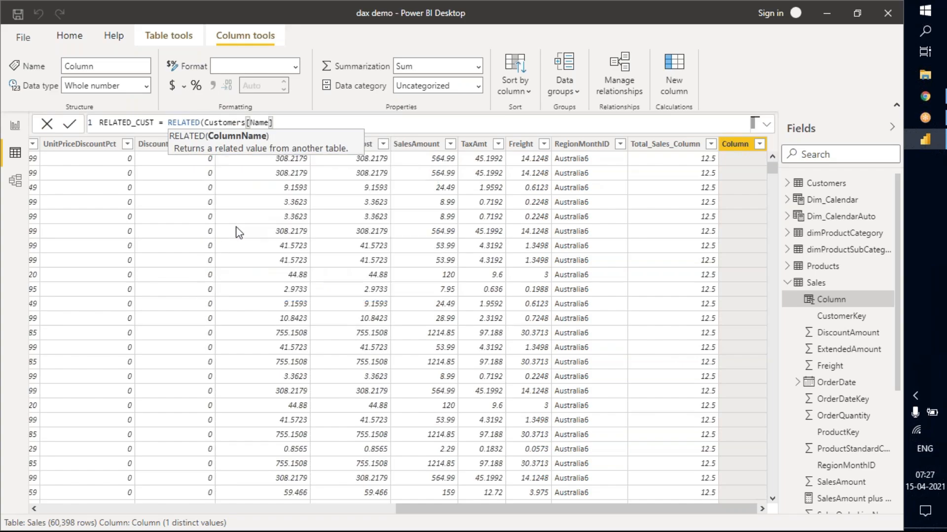
{"action": "type", "text": ")"}
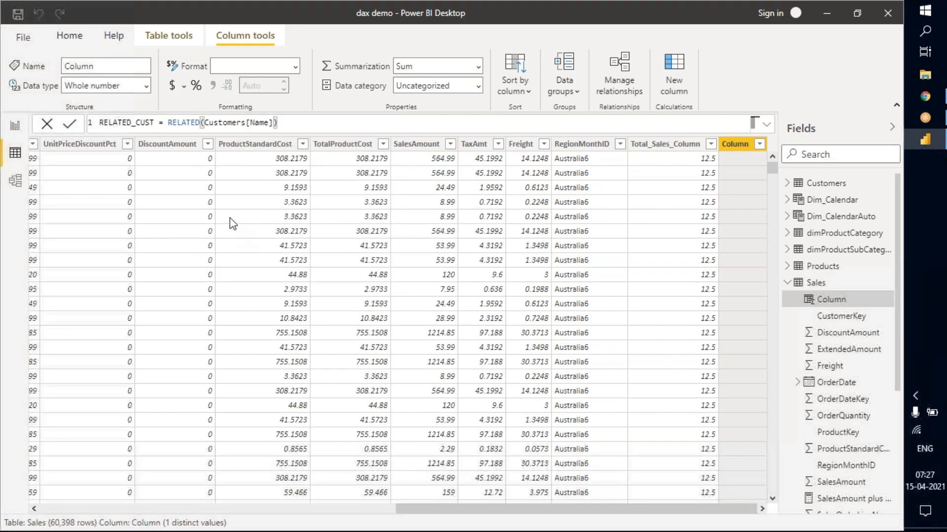
{"action": "key", "text": "Return"}
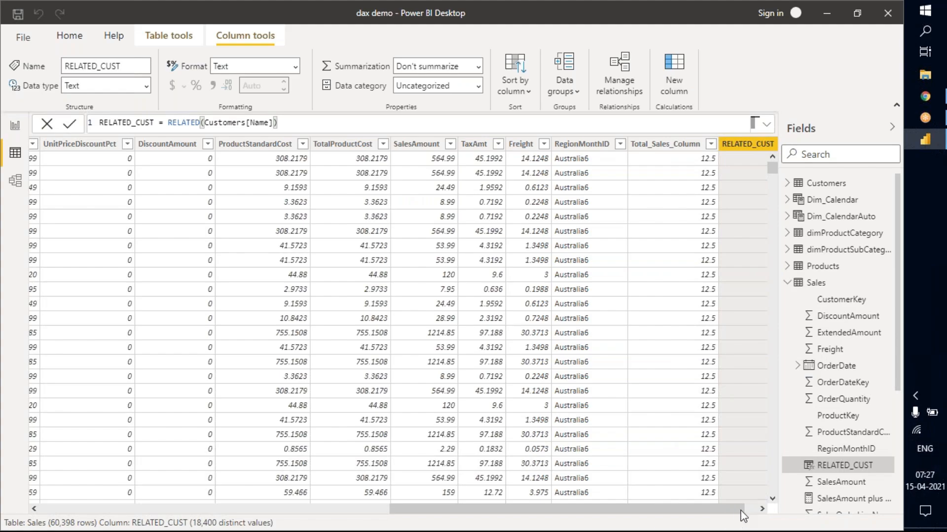
{"action": "left_click", "coordinate": [759, 510]}
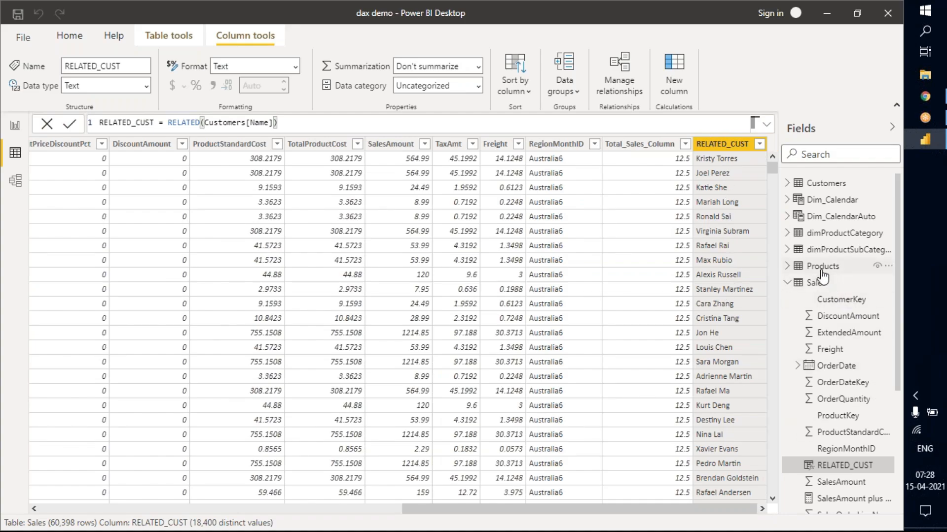
- Review the Customers and Sales fields and their CustomerKey relationship in the model diagram, and return to the Sales data
{"action": "left_click", "coordinate": [788, 184]}
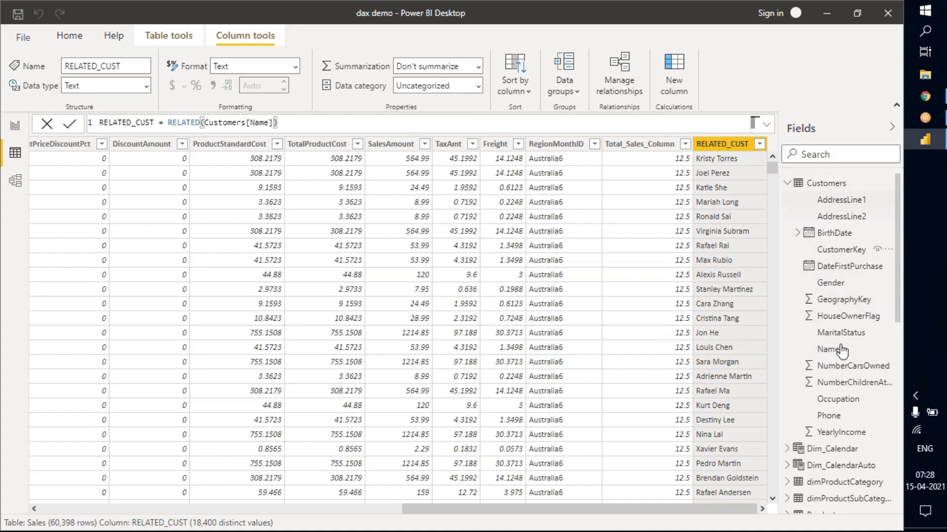
{"action": "scroll", "coordinate": [852, 380], "scroll_direction": "down", "scroll_amount": 10}
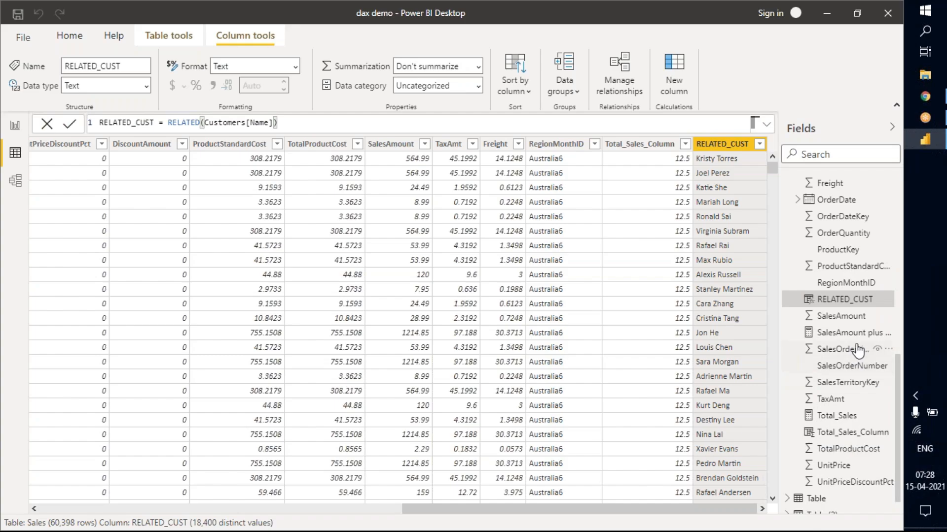
{"action": "left_click", "coordinate": [14, 181]}
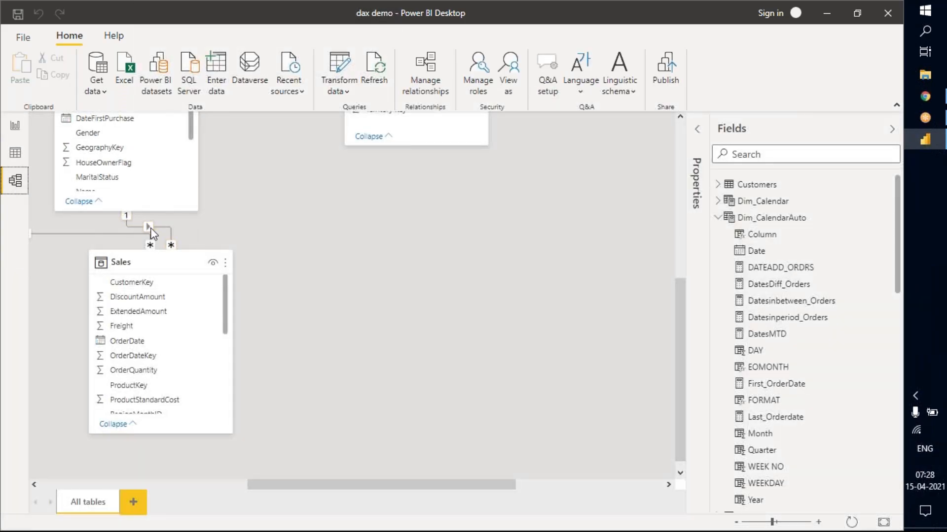
{"action": "scroll", "coordinate": [261, 234], "scroll_direction": "up", "scroll_amount": 3}
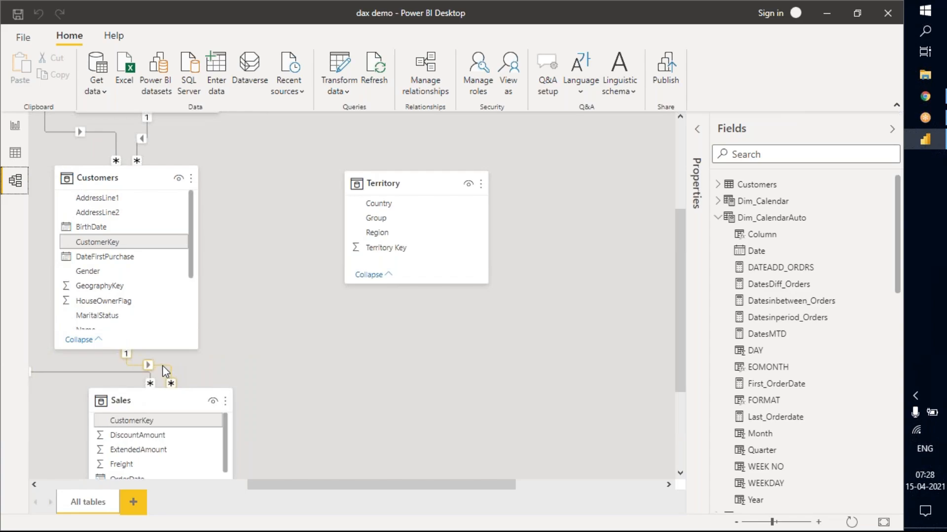
{"action": "scroll", "coordinate": [116, 291], "scroll_direction": "down", "scroll_amount": 3}
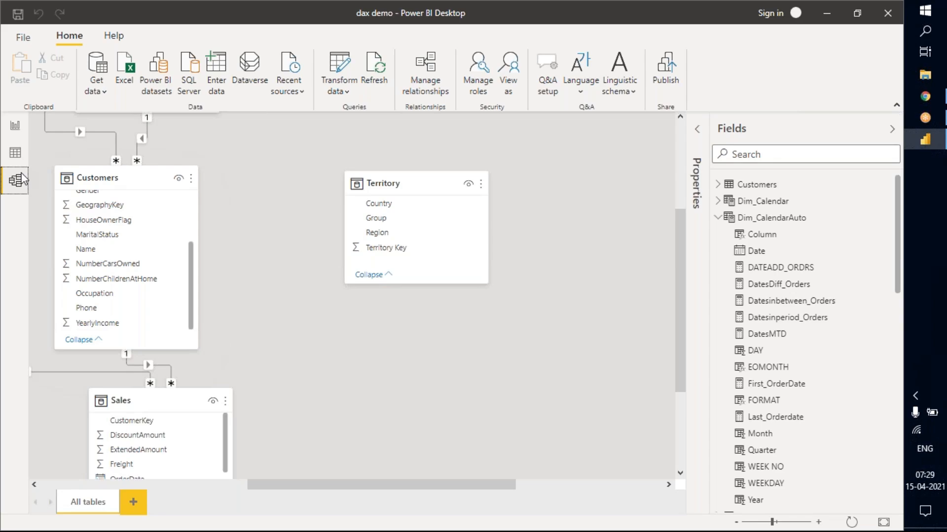
{"action": "left_click", "coordinate": [16, 154]}
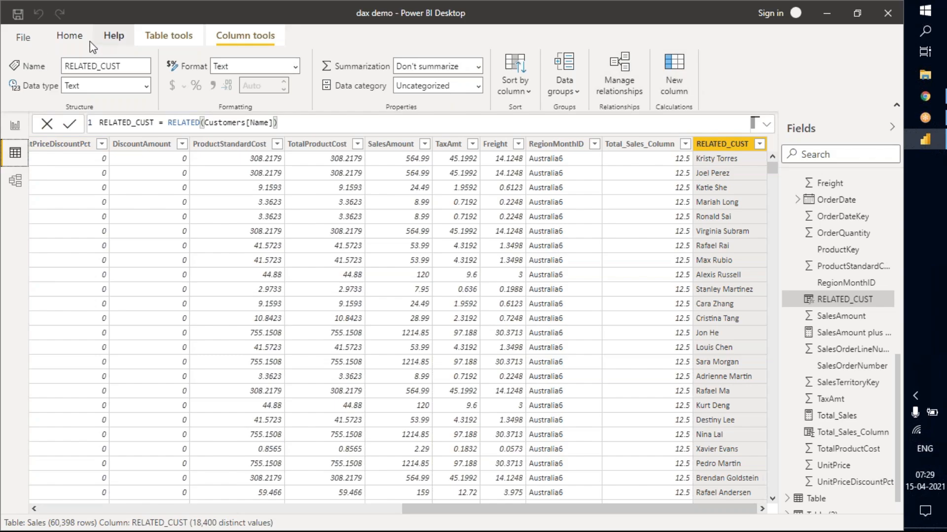
{"action": "left_click", "coordinate": [69, 35]}
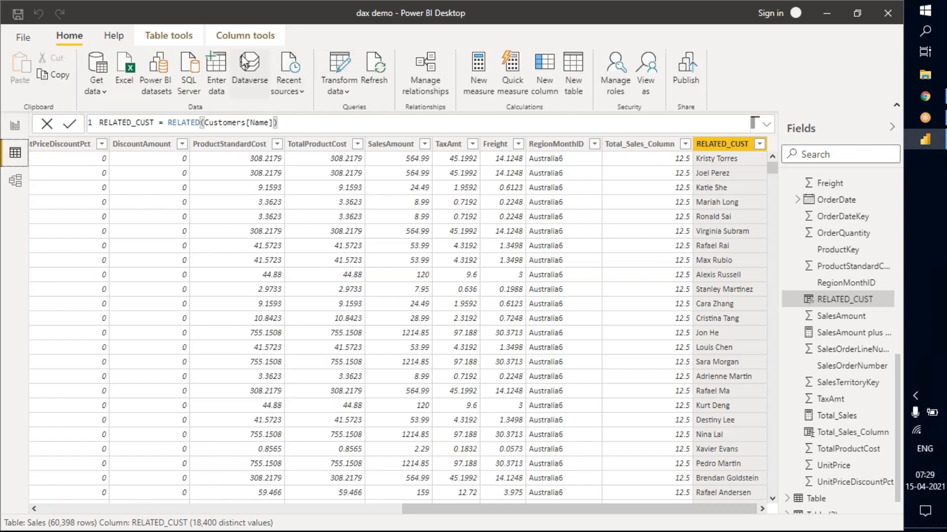
{"action": "left_click", "coordinate": [571, 69]}
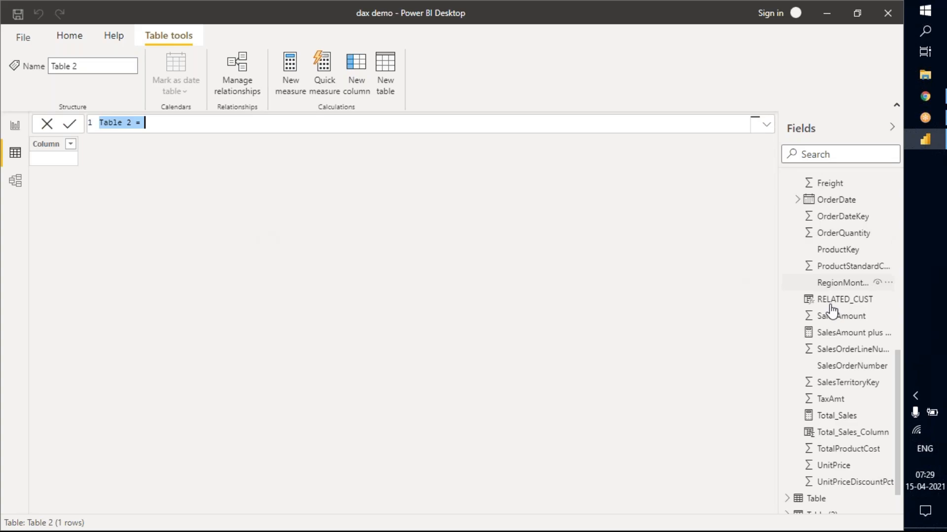
{"action": "scroll", "coordinate": [833, 315], "scroll_direction": "down", "scroll_amount": 1}
{"action": "scroll", "coordinate": [858, 362], "scroll_direction": "up", "scroll_amount": 4}
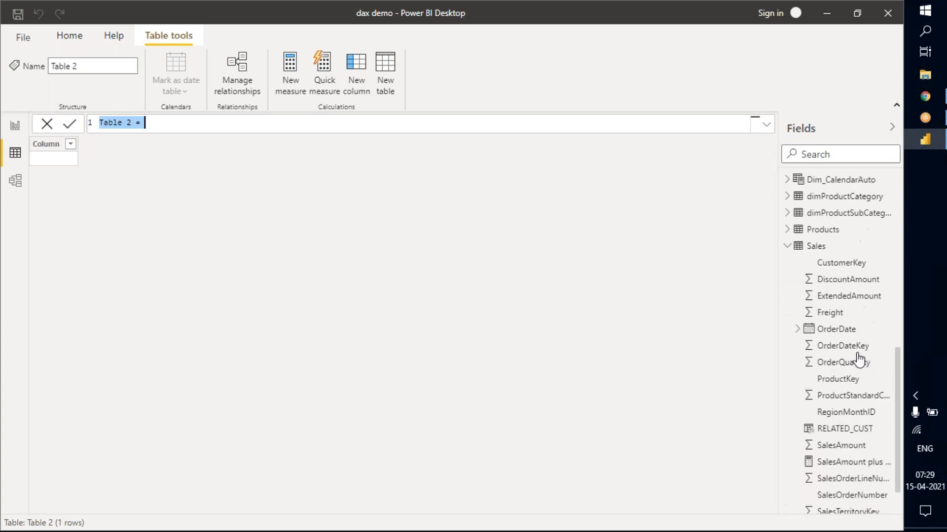
{"action": "scroll", "coordinate": [857, 361], "scroll_direction": "up", "scroll_amount": 2}
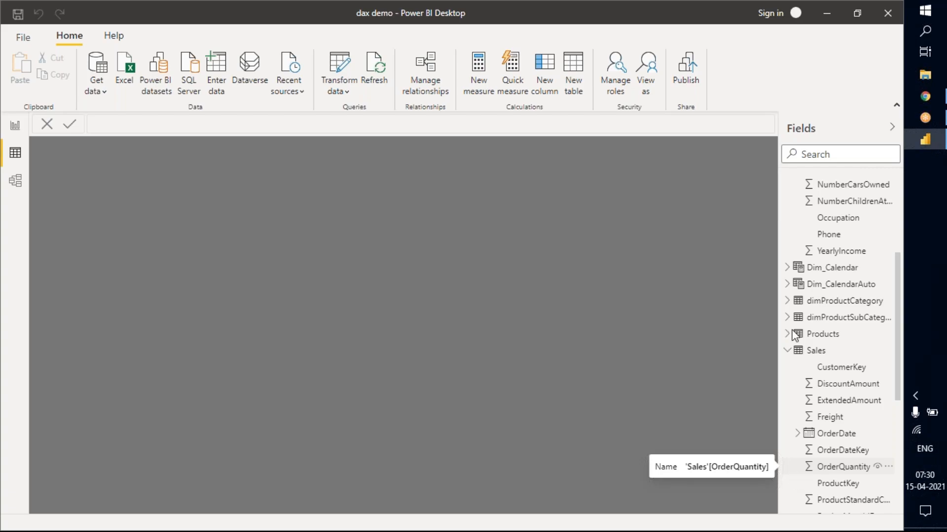
- Find the Sales table in the field list and create a new measure in it
{"action": "scroll", "coordinate": [863, 302], "scroll_direction": "down", "scroll_amount": 2}
{"action": "scroll", "coordinate": [838, 332], "scroll_direction": "up", "scroll_amount": 4}
{"action": "scroll", "coordinate": [833, 321], "scroll_direction": "down", "scroll_amount": 5}
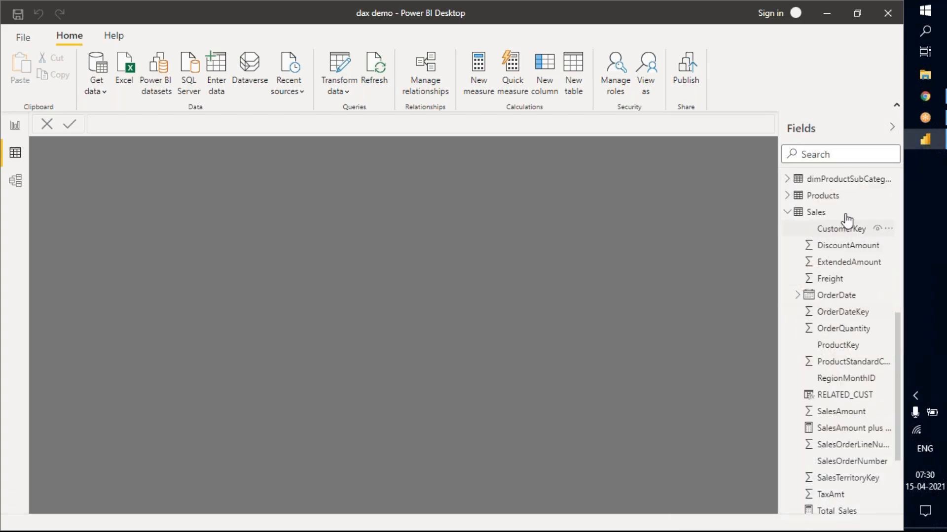
{"action": "left_click", "coordinate": [891, 218]}
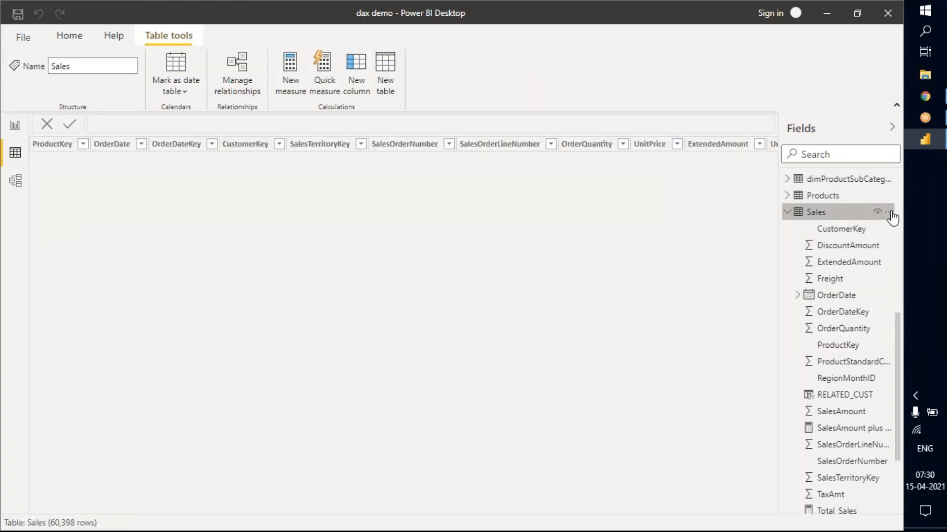
{"action": "left_click", "coordinate": [891, 217]}
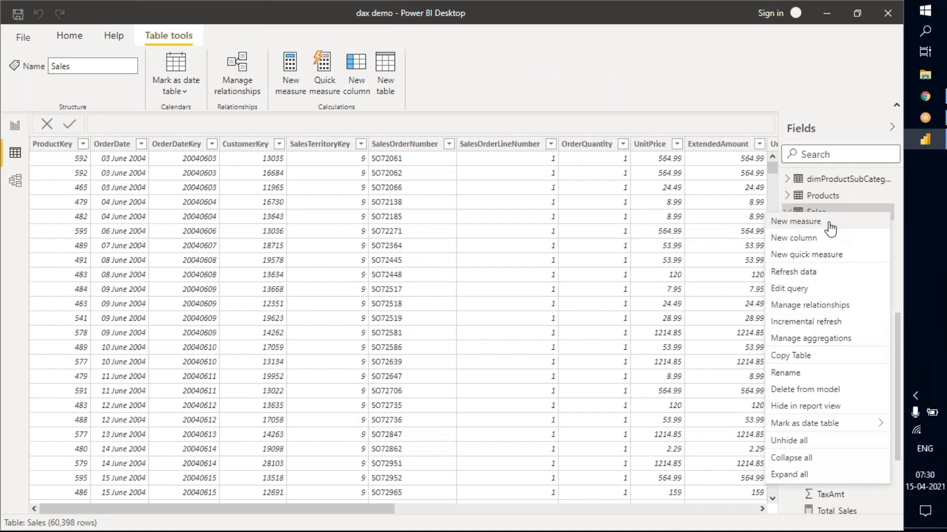
{"action": "left_click", "coordinate": [830, 228]}
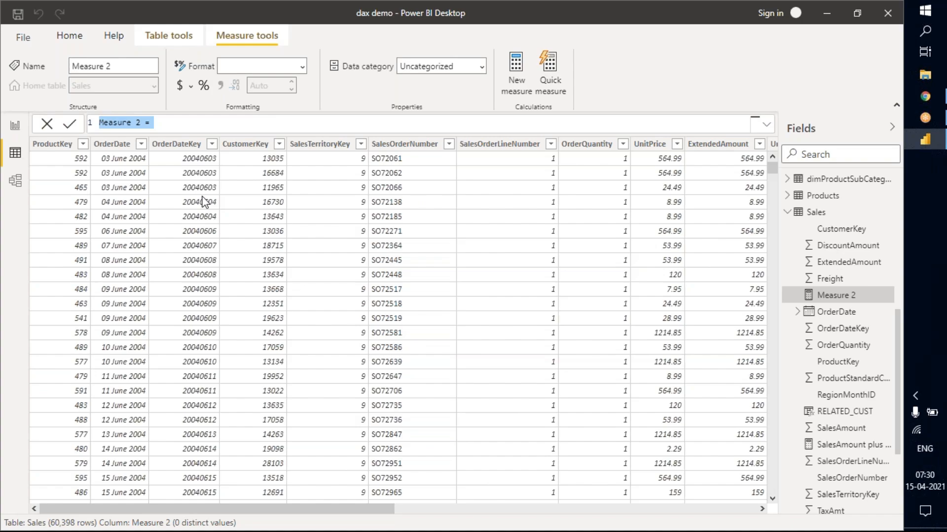
- Define the new Sales measure as SUMX(RELATEDTABLE(Customers),Sales[Total_Sales]) and commit the formula
{"action": "left_click", "coordinate": [188, 124]}
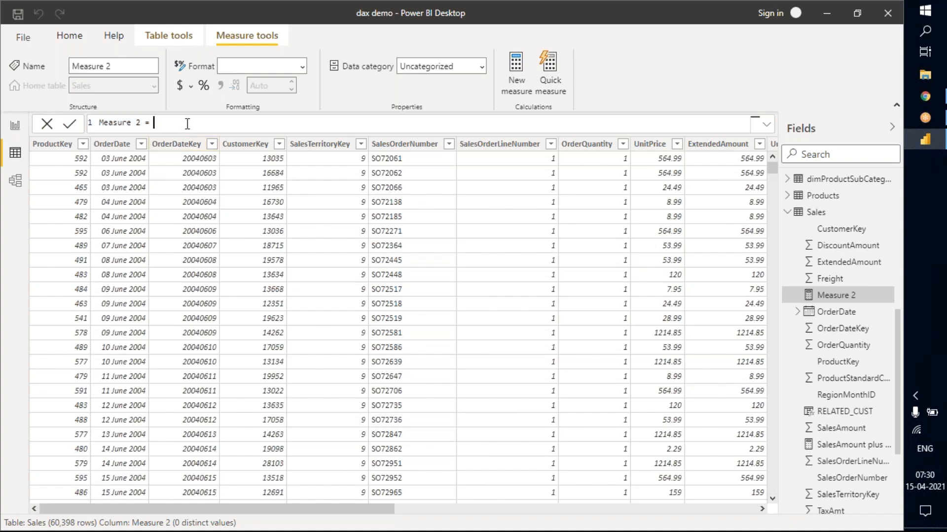
{"action": "type", "text": "SUMX"}
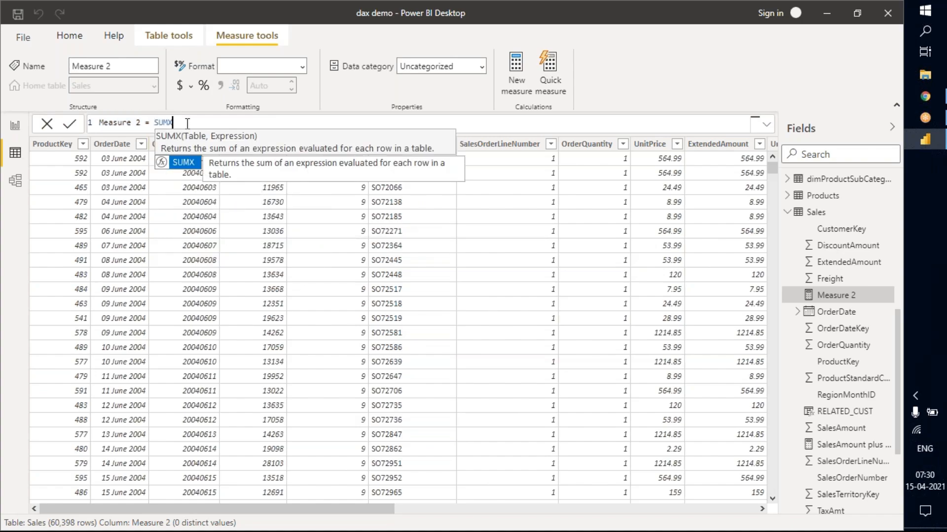
{"action": "type", "text": "("}
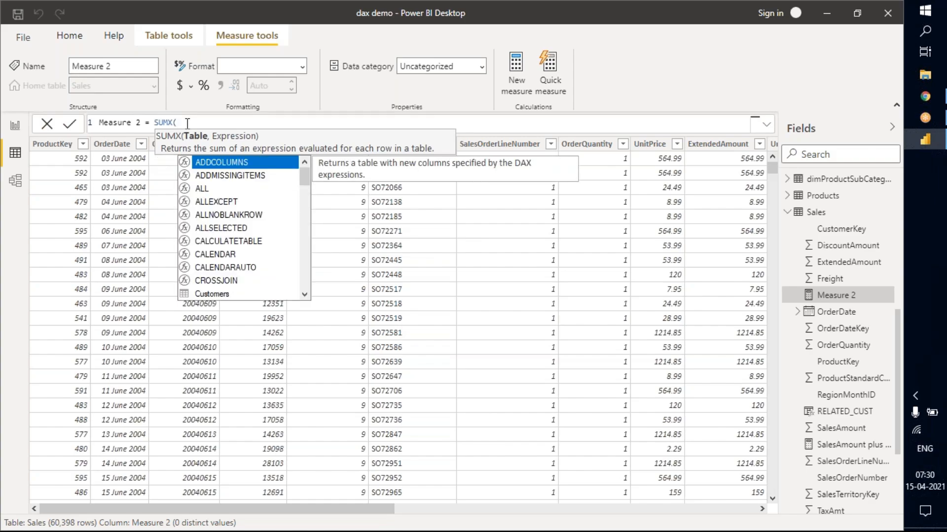
{"action": "type", "text": "RELA"}
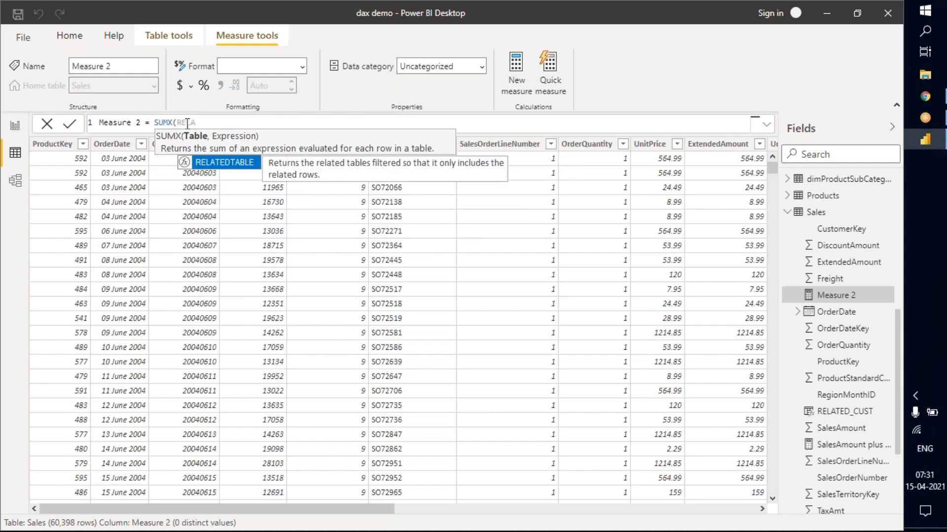
{"action": "key", "text": "Tab"}
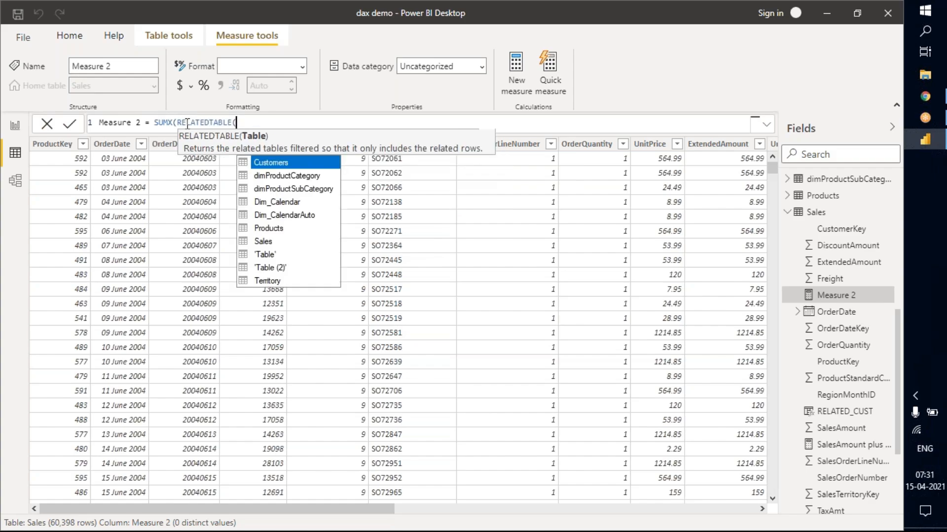
{"action": "key", "text": "Tab"}
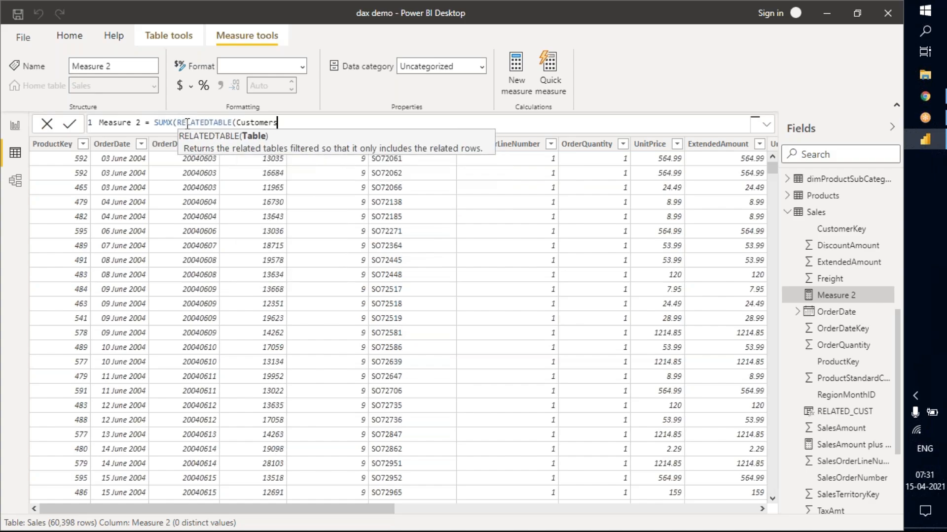
{"action": "type", "text": "),"}
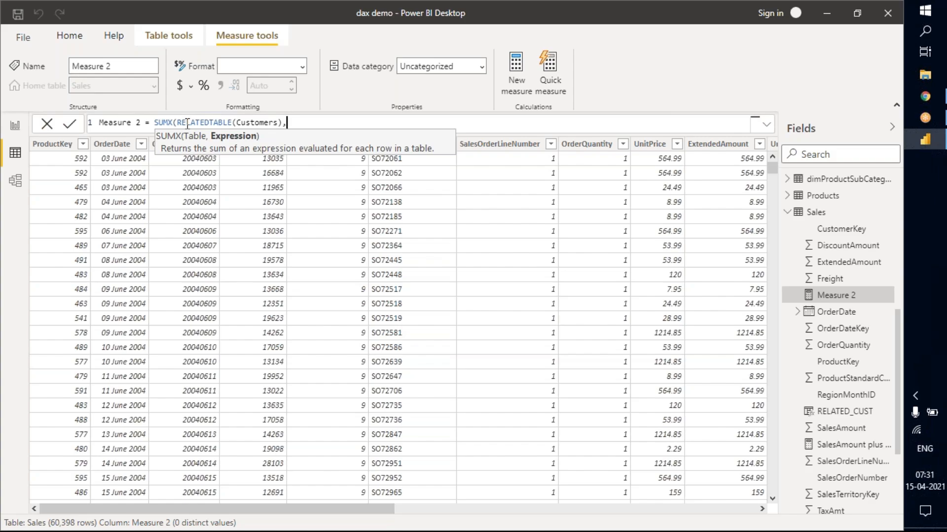
{"action": "type", "text": "SALE"}
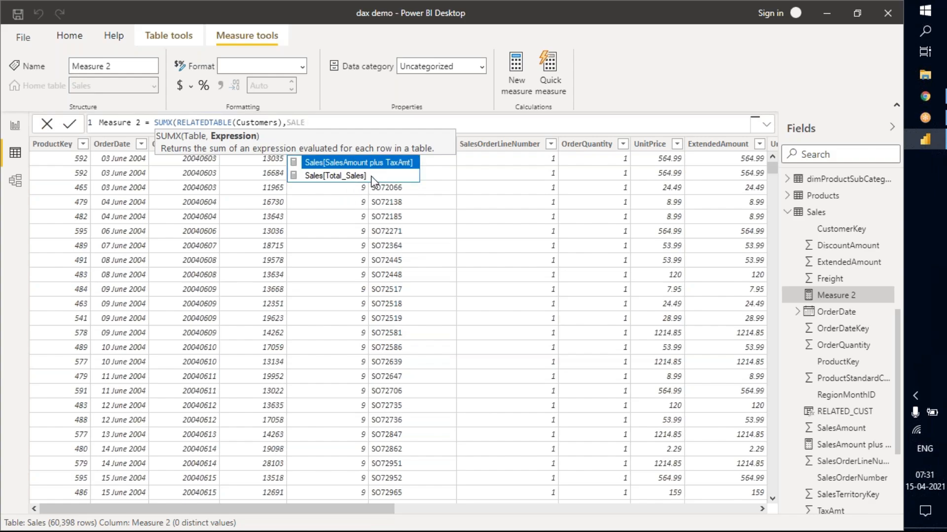
{"action": "left_click", "coordinate": [373, 177]}
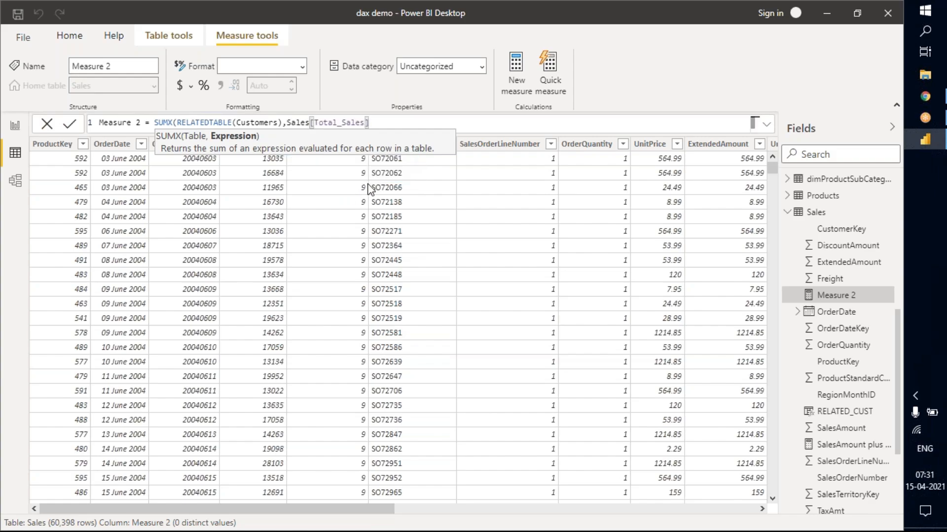
{"action": "type", "text": ")"}
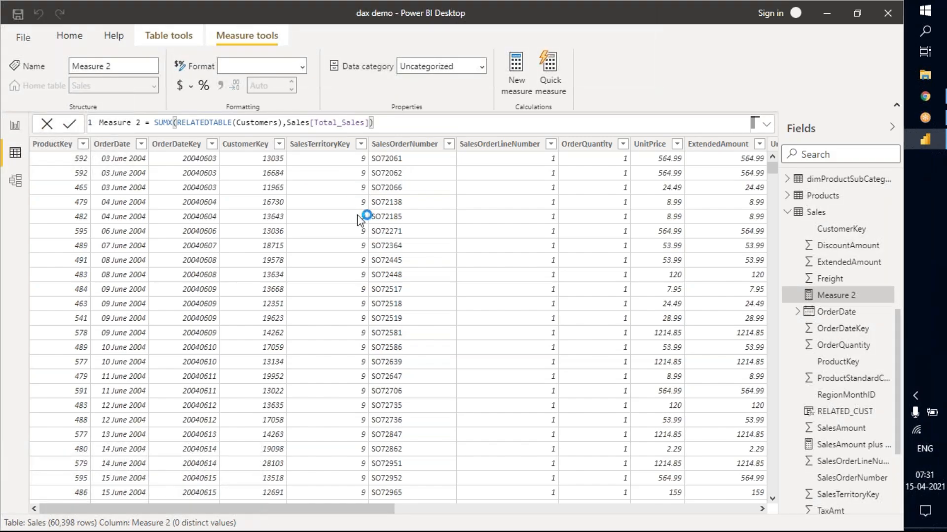
{"action": "key", "text": "Return"}
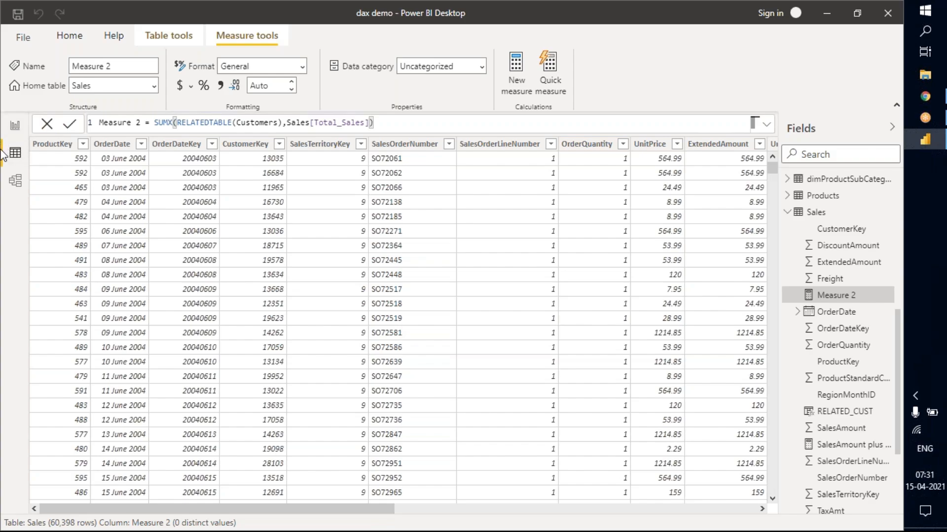
- On report Page 2, move the VALUE and UNICHAR table visual beneath the First UNICHAR card and reduce its height
{"action": "left_click", "coordinate": [20, 127]}
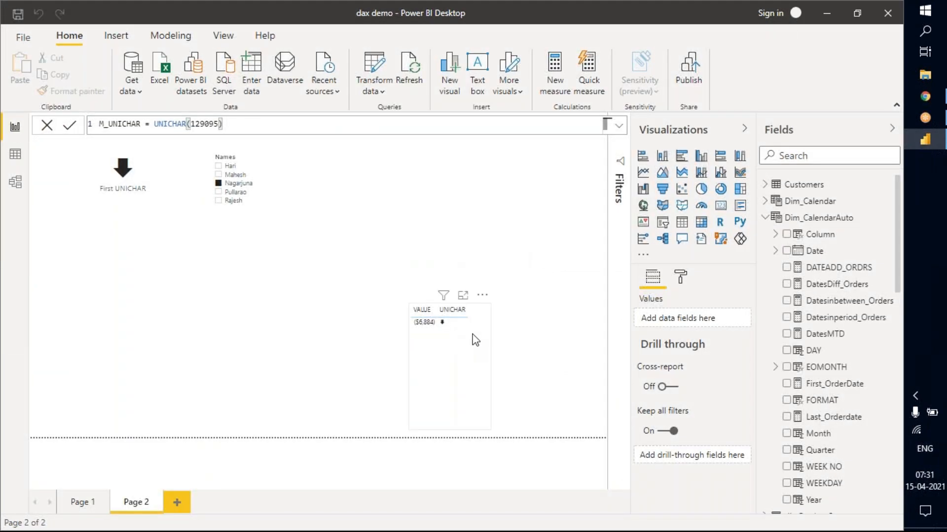
{"action": "left_click", "coordinate": [482, 303]}
{"action": "left_click_drag", "start_coordinate": [481, 302], "coordinate": [136, 259]}
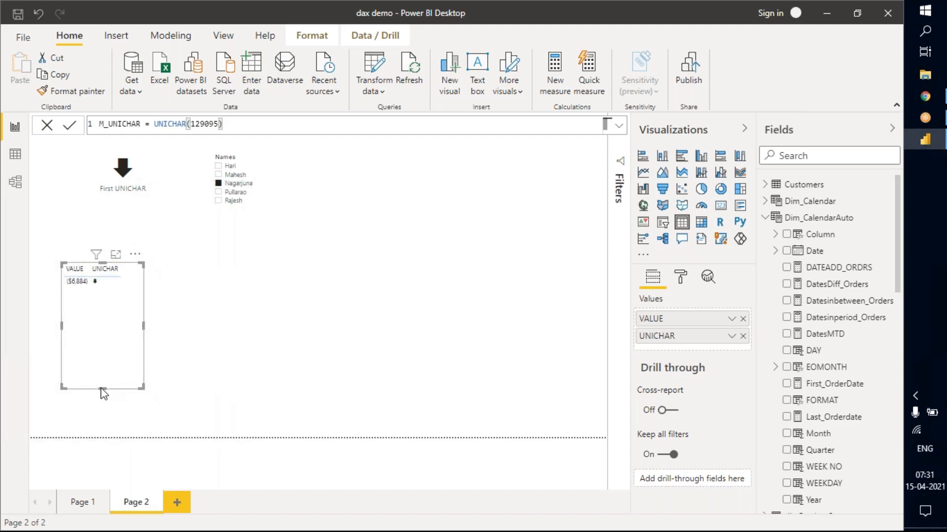
{"action": "left_click_drag", "start_coordinate": [104, 387], "coordinate": [104, 348]}
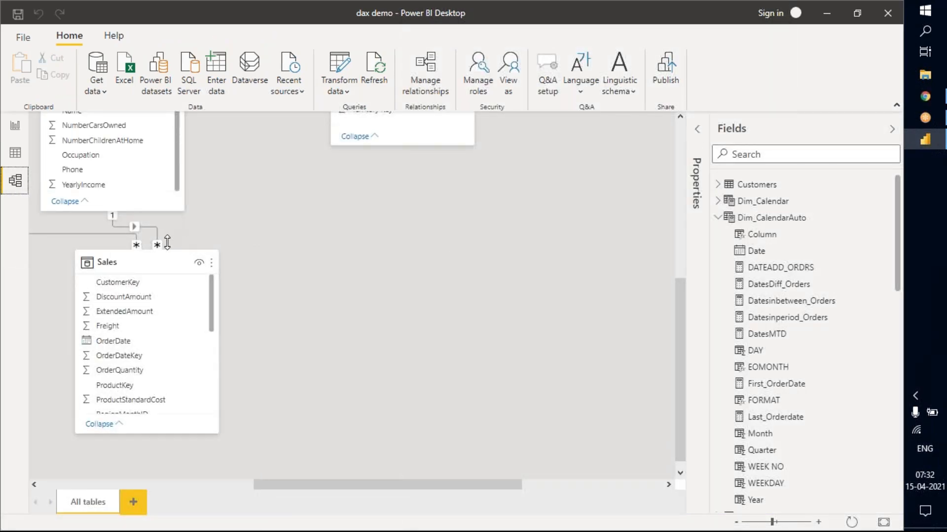
- Examine the relationship line between the Customers and Sales tables in the model diagram
{"action": "scroll", "coordinate": [241, 287], "scroll_direction": "up", "scroll_amount": 3}
{"action": "scroll", "coordinate": [241, 282], "scroll_direction": "up", "scroll_amount": 1}
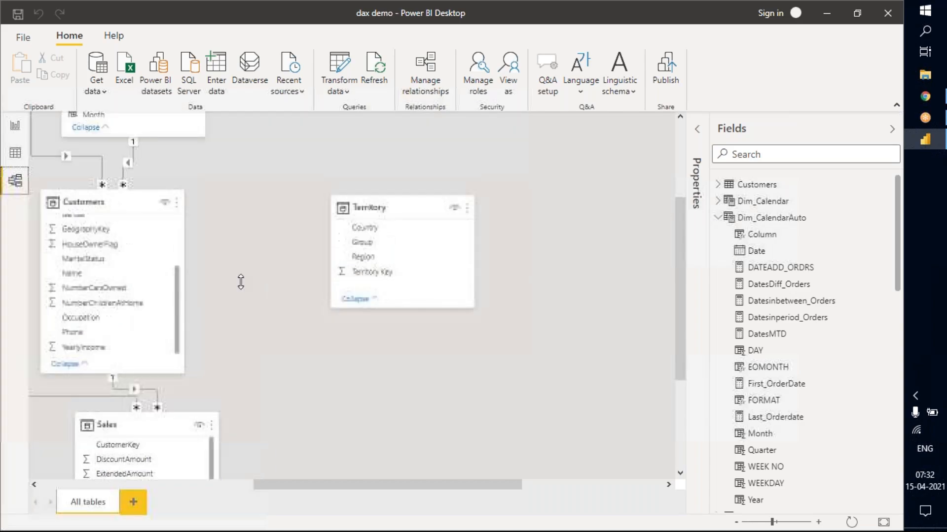
{"action": "scroll", "coordinate": [241, 282], "scroll_direction": "down", "scroll_amount": 4}
{"action": "scroll", "coordinate": [241, 283], "scroll_direction": "up", "scroll_amount": 2}
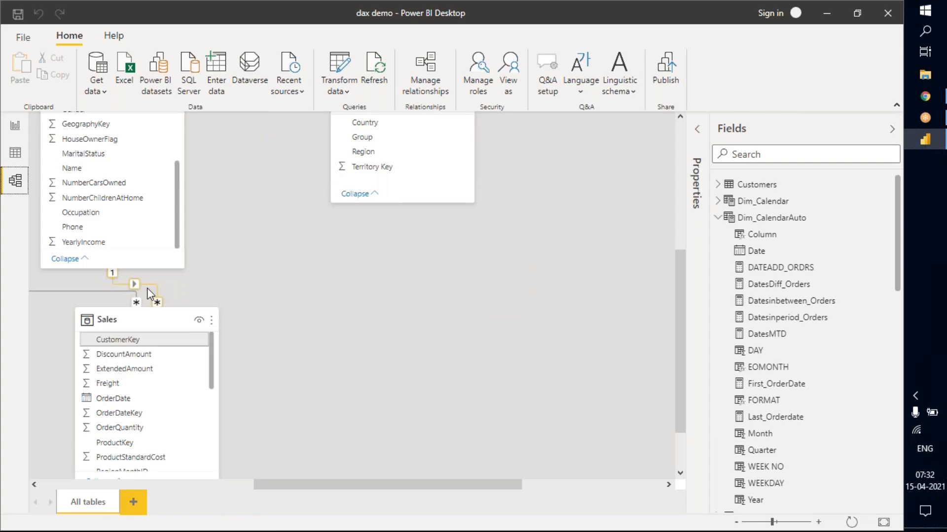
{"action": "scroll", "coordinate": [217, 242], "scroll_direction": "up", "scroll_amount": 2}
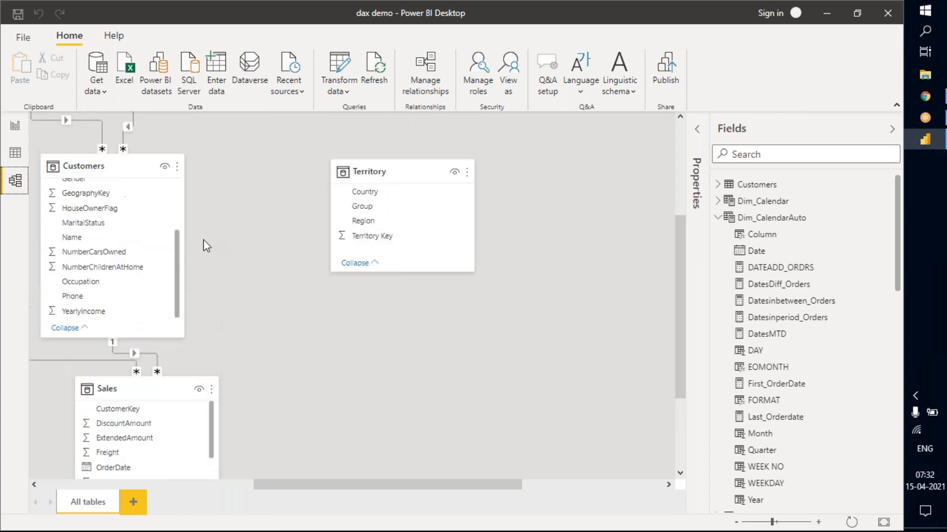
{"action": "scroll", "coordinate": [206, 245], "scroll_direction": "down", "scroll_amount": 2}
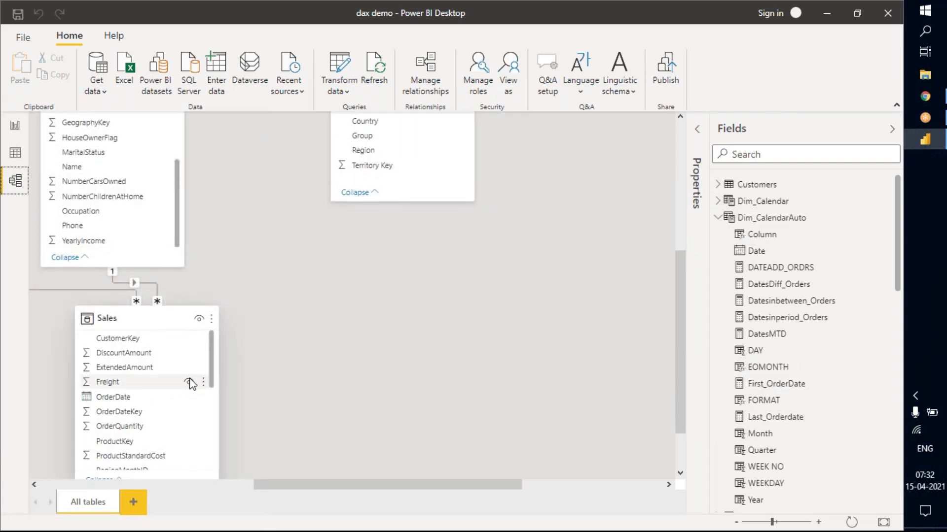
- Look through the field lists of the Sales and Customers tables in the model diagram for columns that could relate them
{"action": "scroll", "coordinate": [191, 384], "scroll_direction": "down", "scroll_amount": 5}
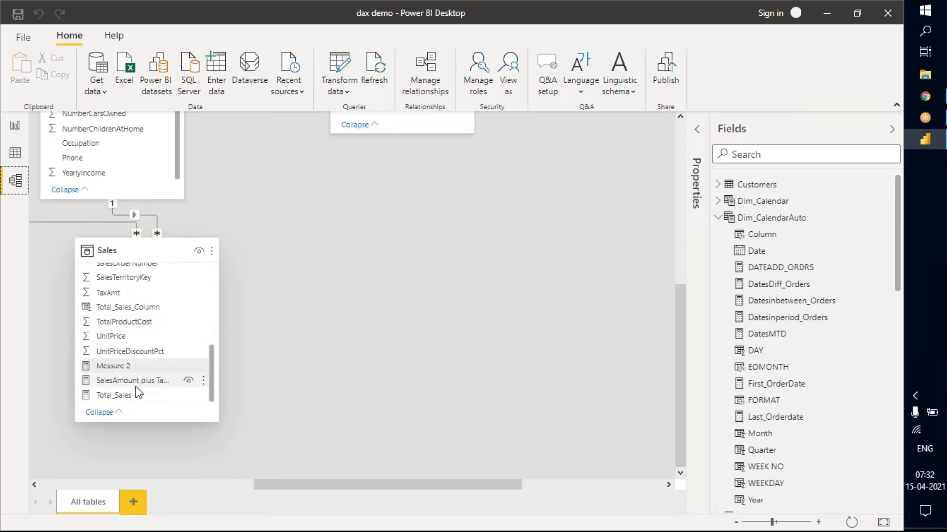
{"action": "scroll", "coordinate": [132, 342], "scroll_direction": "up", "scroll_amount": 2}
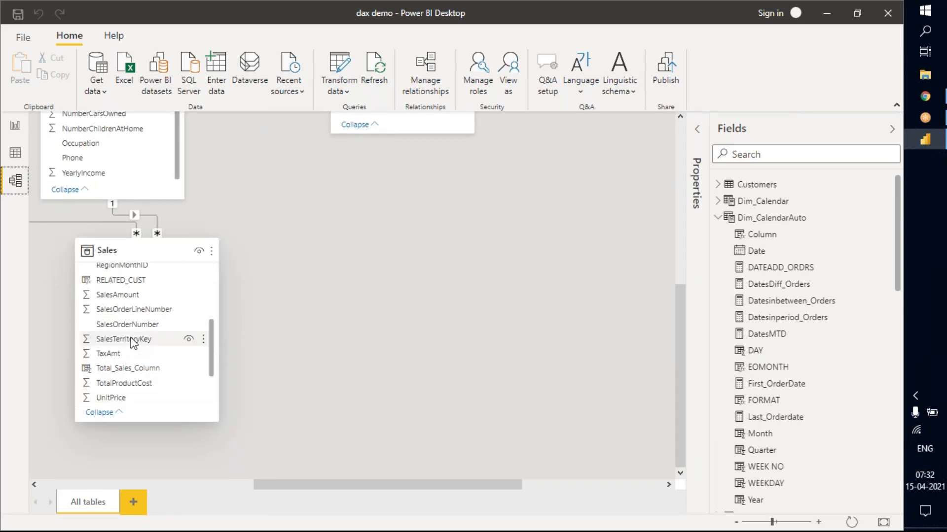
{"action": "scroll", "coordinate": [132, 342], "scroll_direction": "up", "scroll_amount": 2}
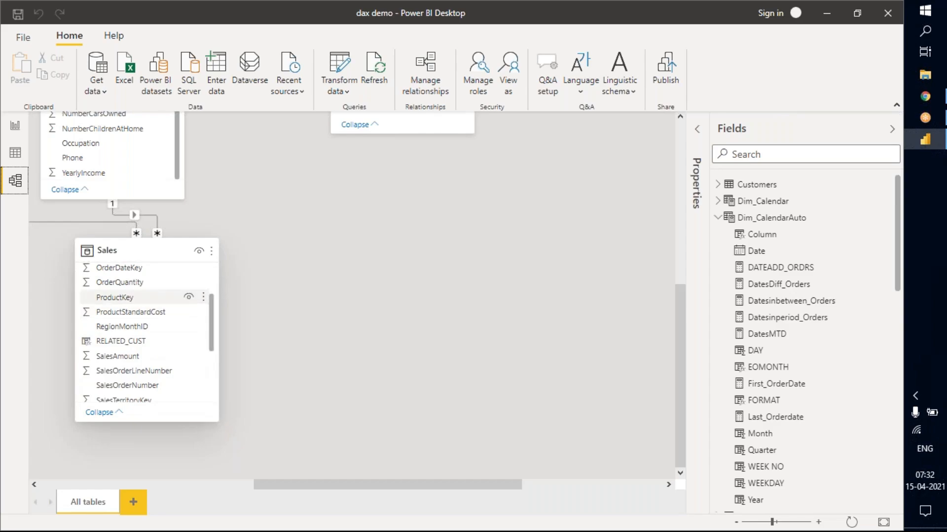
{"action": "scroll", "coordinate": [175, 250], "scroll_direction": "up", "scroll_amount": 3}
{"action": "scroll", "coordinate": [150, 230], "scroll_direction": "up", "scroll_amount": 3}
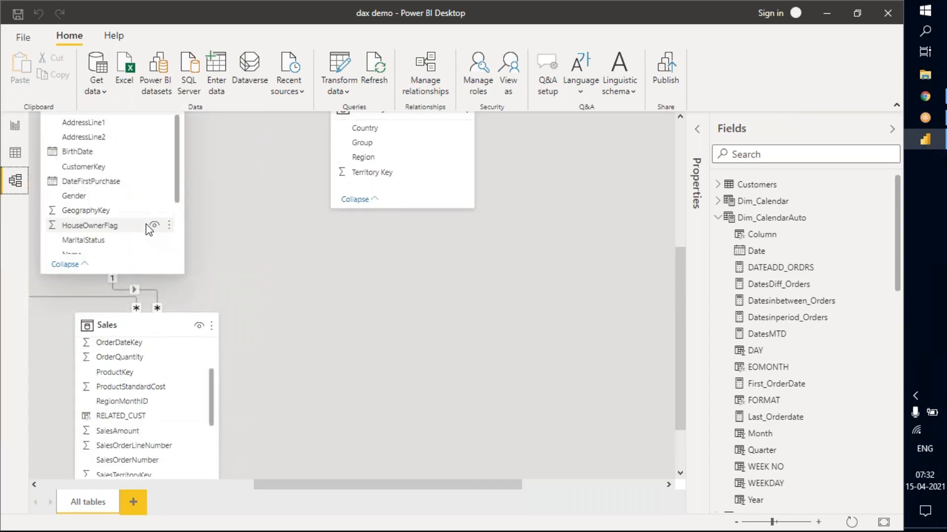
{"action": "scroll", "coordinate": [150, 230], "scroll_direction": "up", "scroll_amount": 3}
{"action": "scroll", "coordinate": [148, 311], "scroll_direction": "down", "scroll_amount": 4}
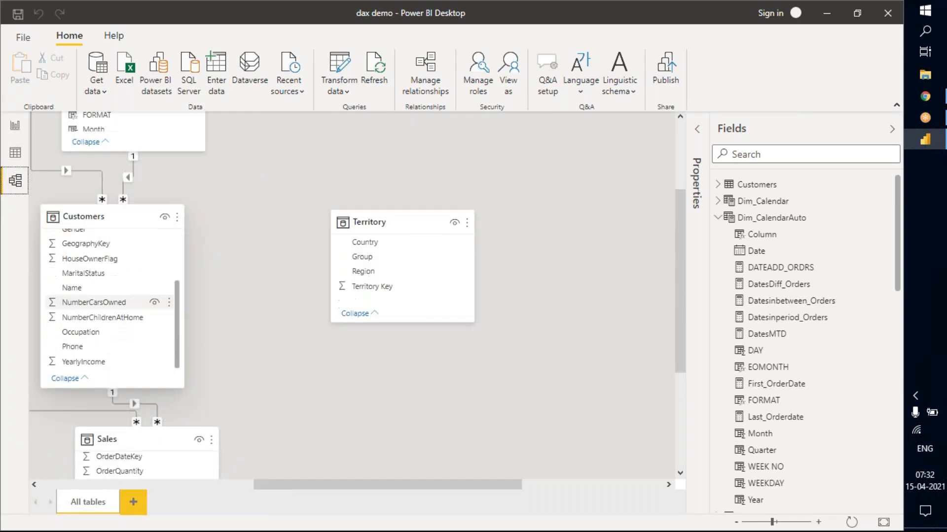
{"action": "scroll", "coordinate": [153, 311], "scroll_direction": "down", "scroll_amount": 4}
{"action": "scroll", "coordinate": [163, 321], "scroll_direction": "down", "scroll_amount": 5}
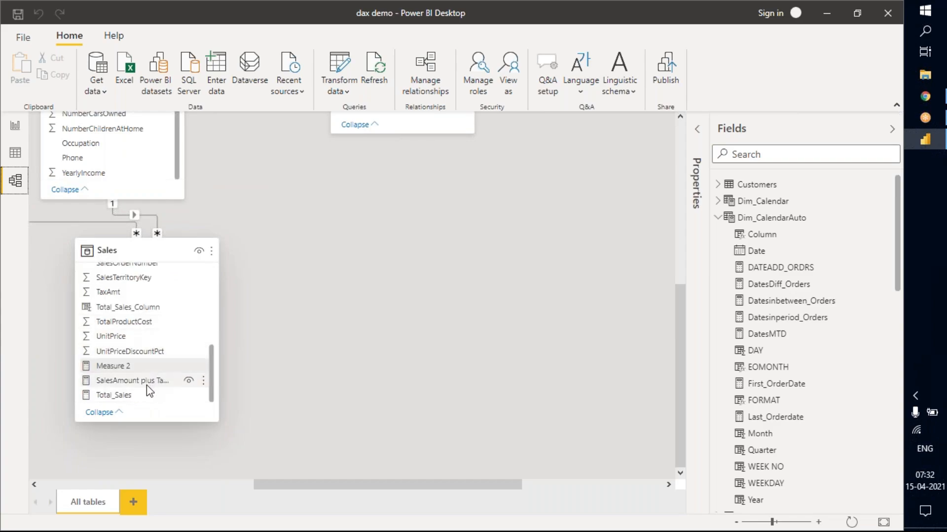
{"action": "scroll", "coordinate": [146, 337], "scroll_direction": "up", "scroll_amount": 2}
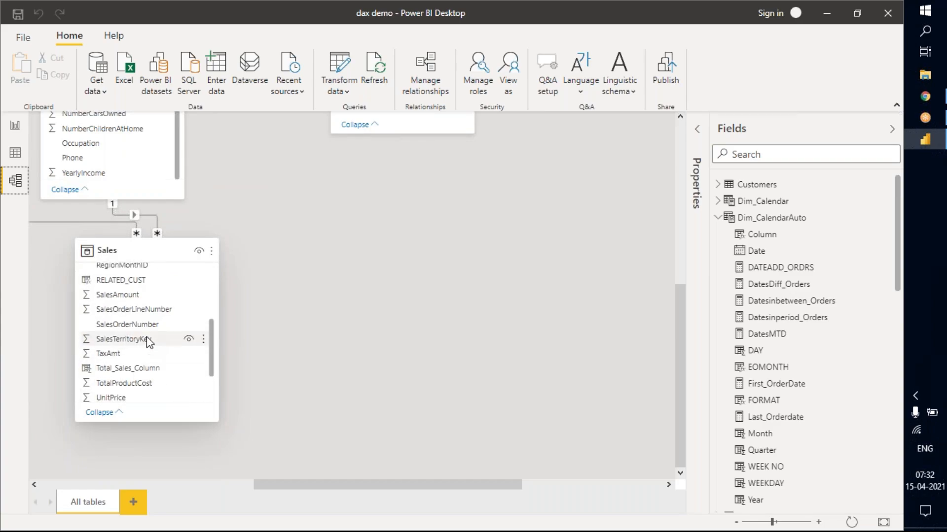
{"action": "scroll", "coordinate": [147, 338], "scroll_direction": "up", "scroll_amount": 2}
{"action": "scroll", "coordinate": [147, 340], "scroll_direction": "up", "scroll_amount": 2}
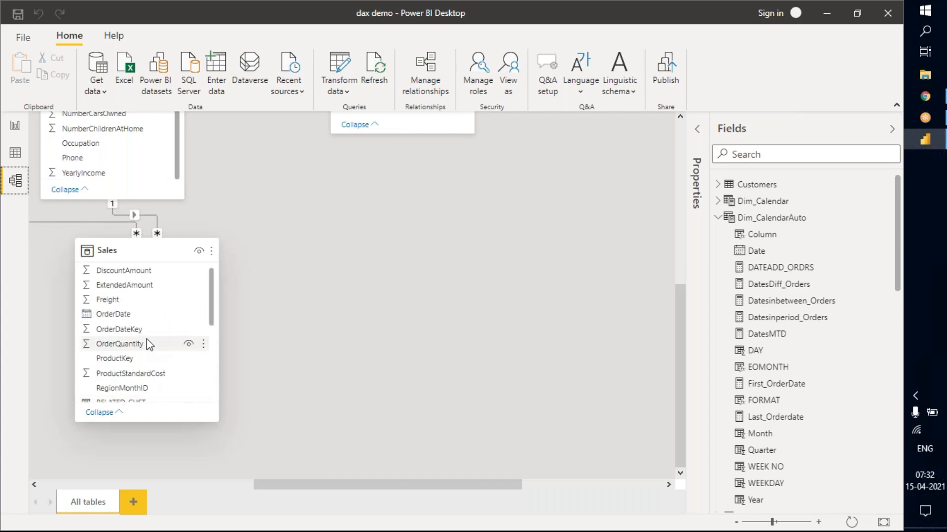
{"action": "scroll", "coordinate": [147, 338], "scroll_direction": "up", "scroll_amount": 1}
{"action": "scroll", "coordinate": [147, 340], "scroll_direction": "up", "scroll_amount": 3}
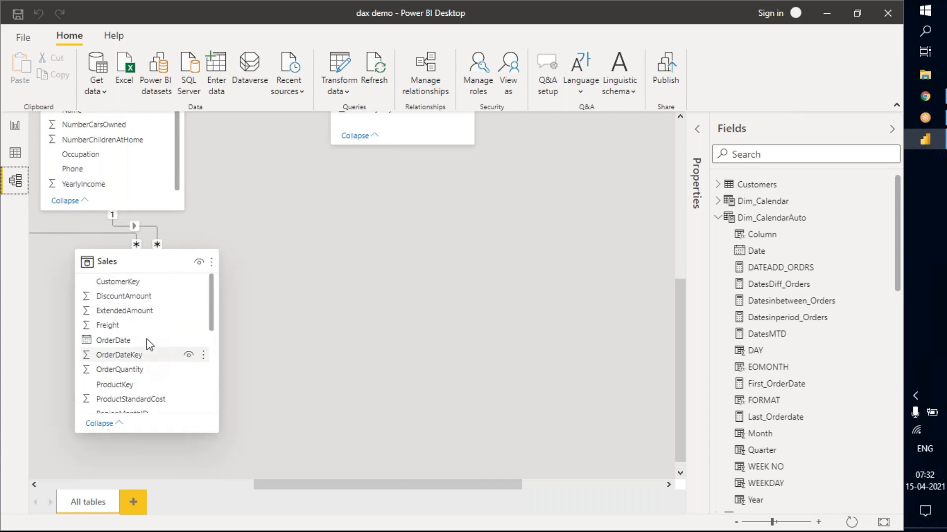
{"action": "scroll", "coordinate": [146, 340], "scroll_direction": "down", "scroll_amount": 3}
{"action": "scroll", "coordinate": [154, 353], "scroll_direction": "down", "scroll_amount": 3}
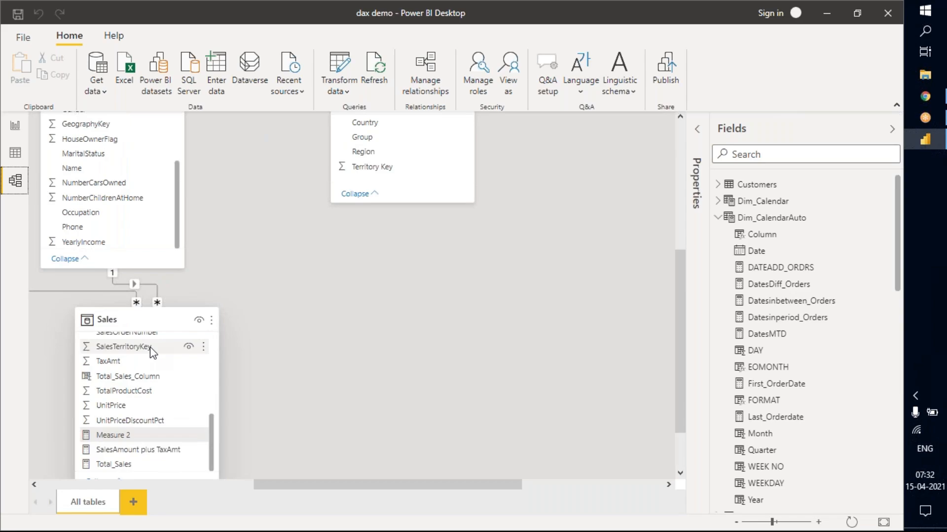
- Start a relationship from RELATED_CUST in Sales to Name in Customers and check the matched columns in its preview
{"action": "scroll", "coordinate": [154, 353], "scroll_direction": "up", "scroll_amount": 2}
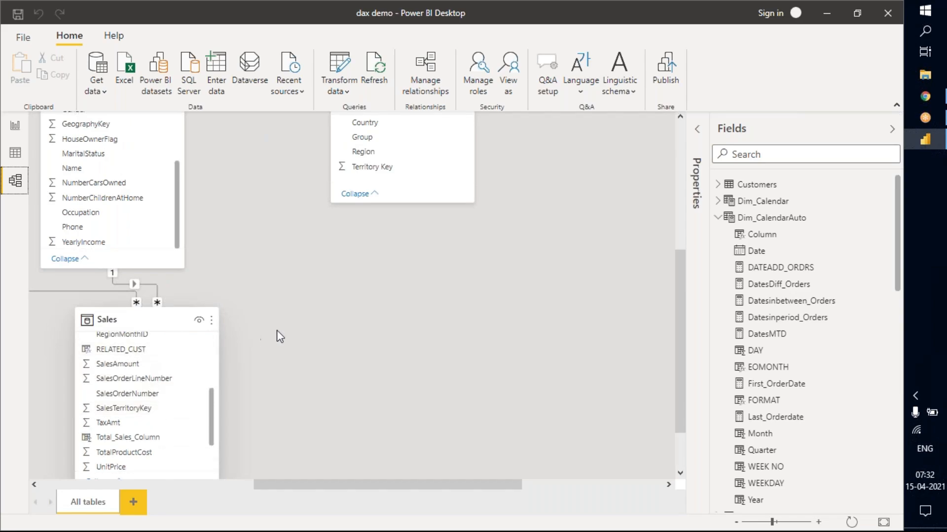
{"action": "scroll", "coordinate": [278, 332], "scroll_direction": "up", "scroll_amount": 3}
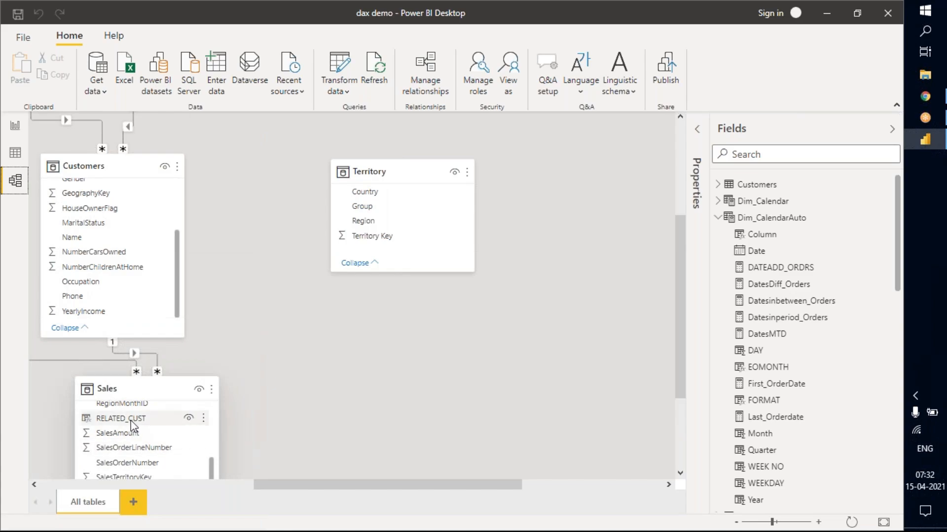
{"action": "left_click_drag", "start_coordinate": [134, 419], "coordinate": [90, 241]}
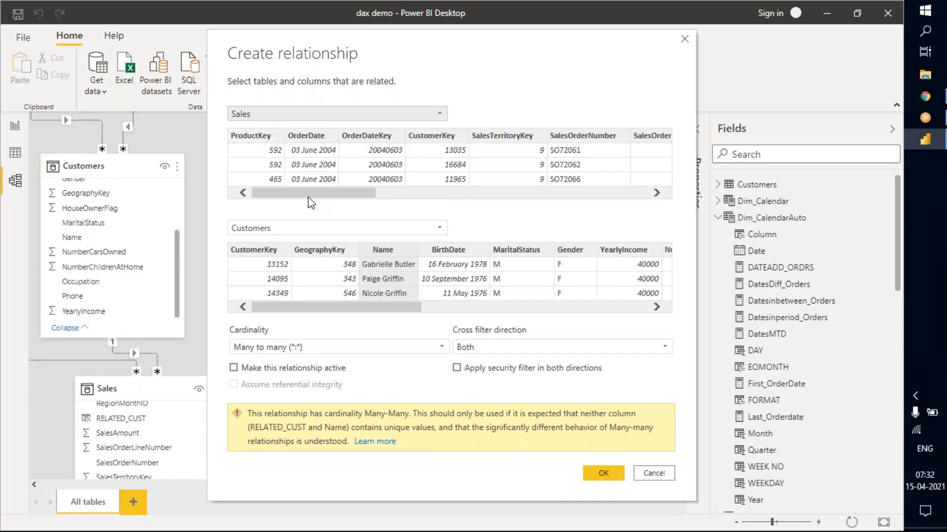
{"action": "left_click_drag", "start_coordinate": [312, 194], "coordinate": [660, 199]}
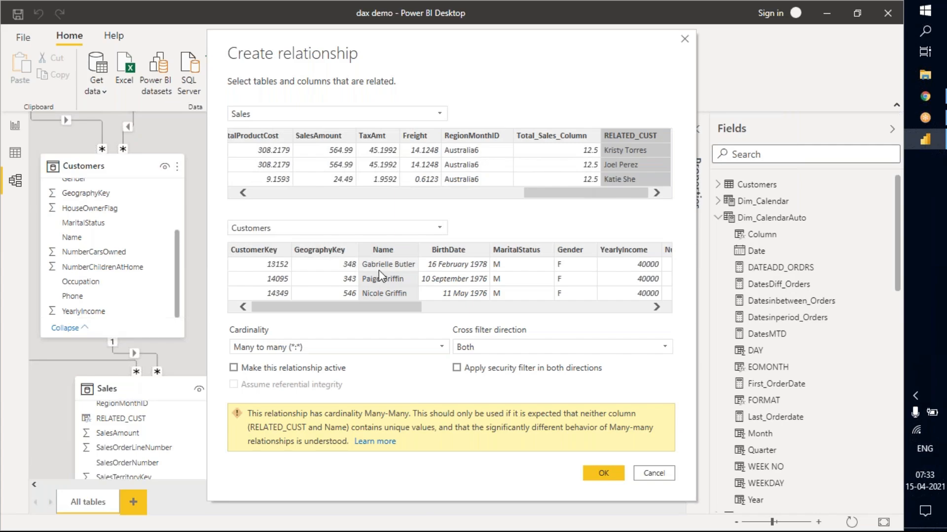
- Try the Many to one (*:1) cardinality for the new relationship, returning it to Many to many (*:*)
{"action": "left_click", "coordinate": [318, 350]}
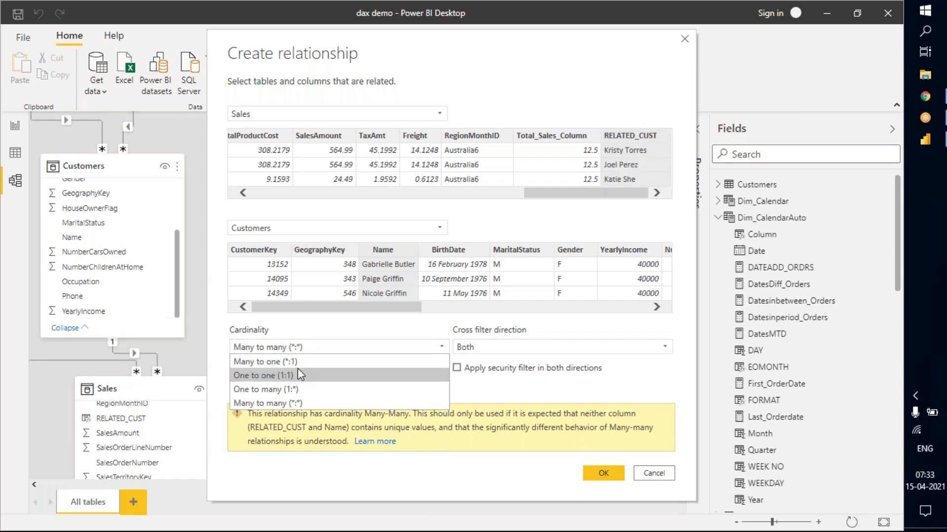
{"action": "left_click", "coordinate": [296, 361]}
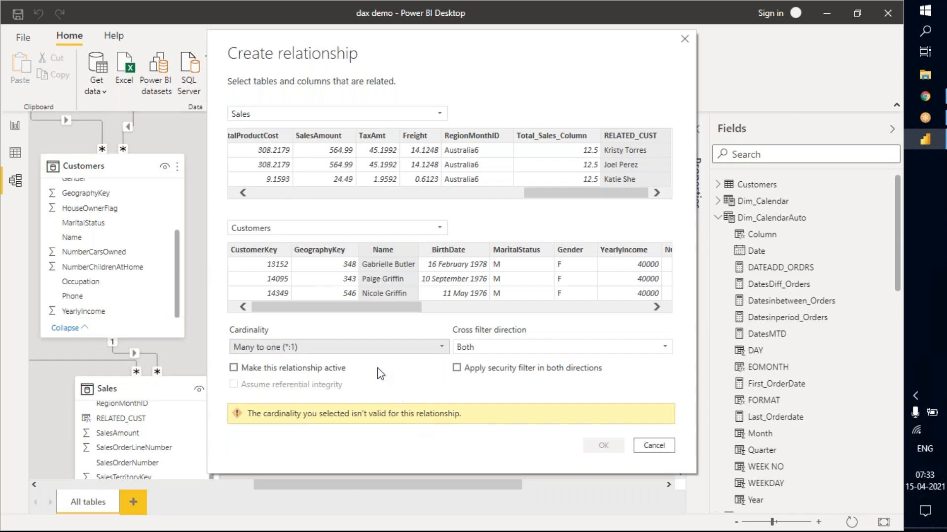
{"action": "left_click", "coordinate": [346, 350]}
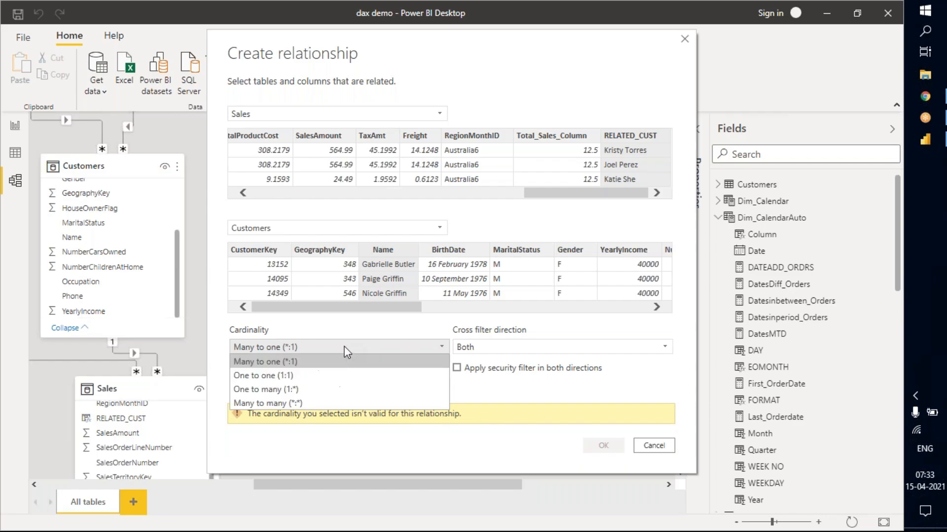
{"action": "left_click", "coordinate": [305, 402]}
- Create the inactive many-to-many relationship between RELATED_CUST in Sales and Name in Customers, with cross filtering in both directions
{"action": "left_click", "coordinate": [320, 372]}
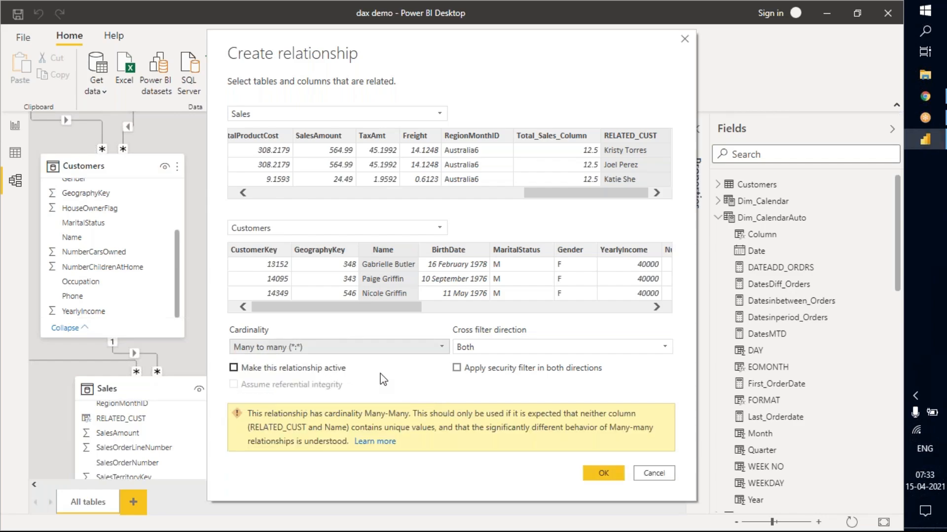
{"action": "left_click", "coordinate": [329, 376]}
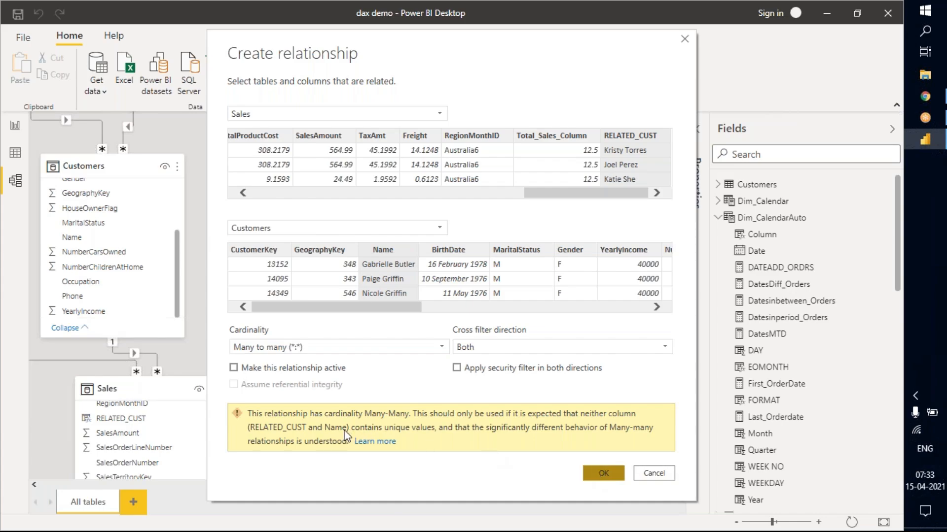
{"action": "key", "text": "Escape"}
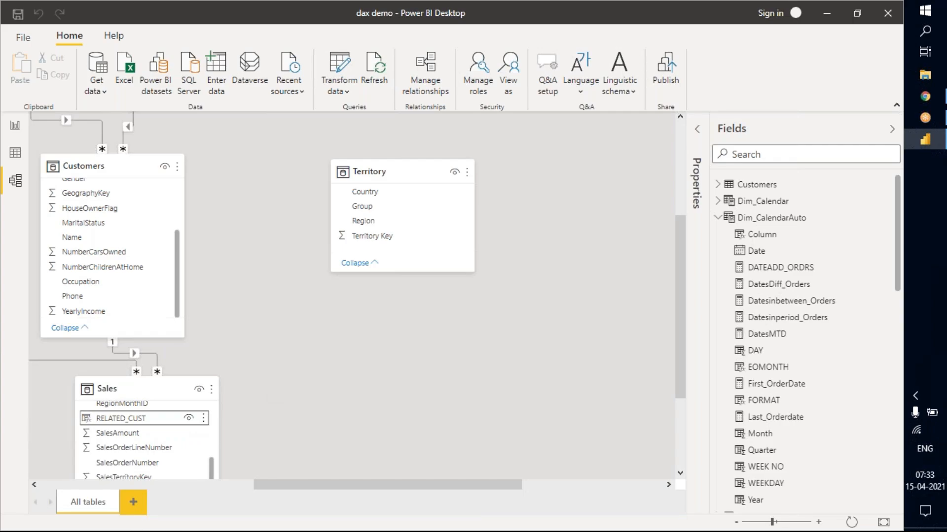
{"action": "scroll", "coordinate": [169, 355], "scroll_direction": "down", "scroll_amount": 3}
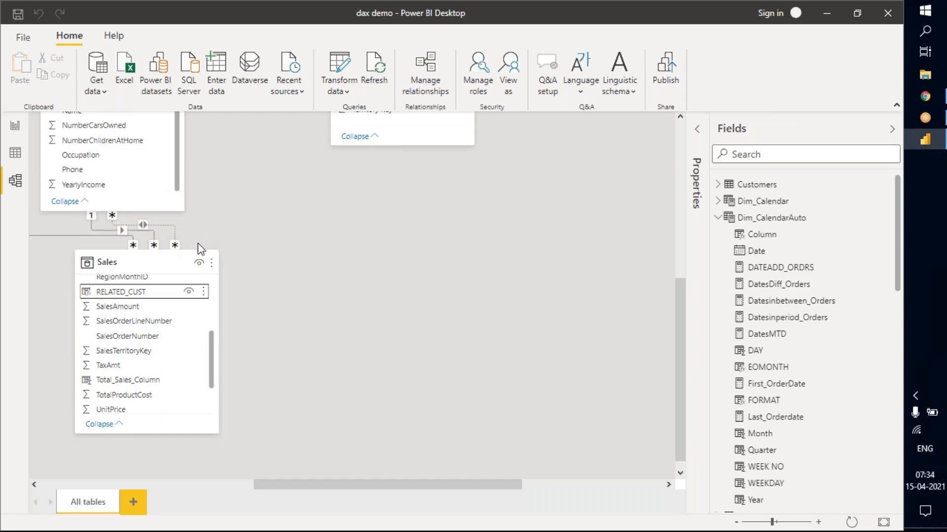
- Go back to report Page 2 and add a new measure to the Sales table
{"action": "left_click", "coordinate": [17, 130]}
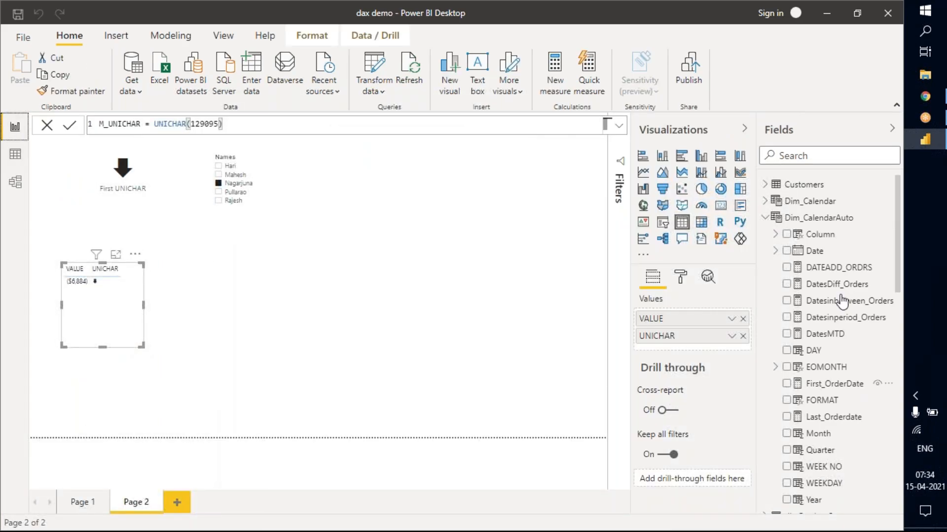
{"action": "left_click", "coordinate": [764, 218]}
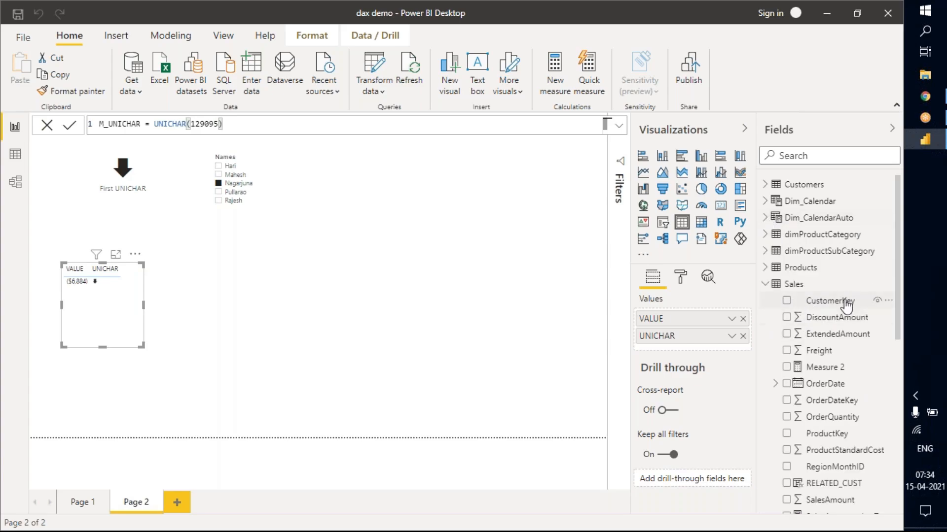
{"action": "left_click", "coordinate": [889, 287]}
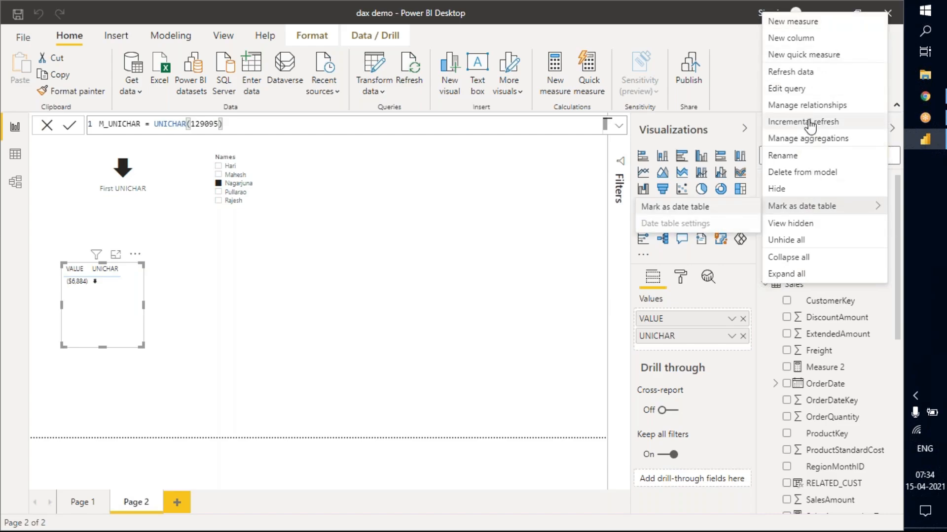
{"action": "left_click", "coordinate": [528, 254]}
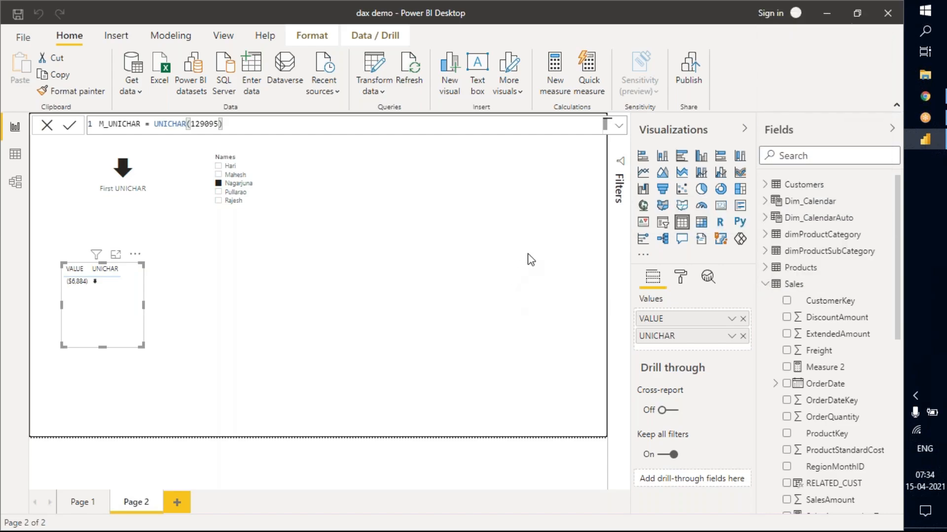
{"action": "key", "text": "Escape"}
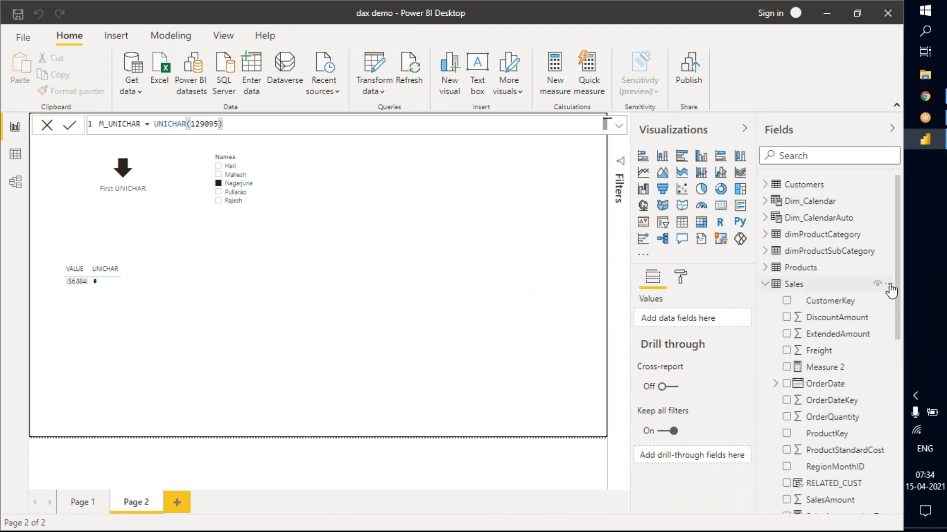
{"action": "left_click", "coordinate": [889, 287]}
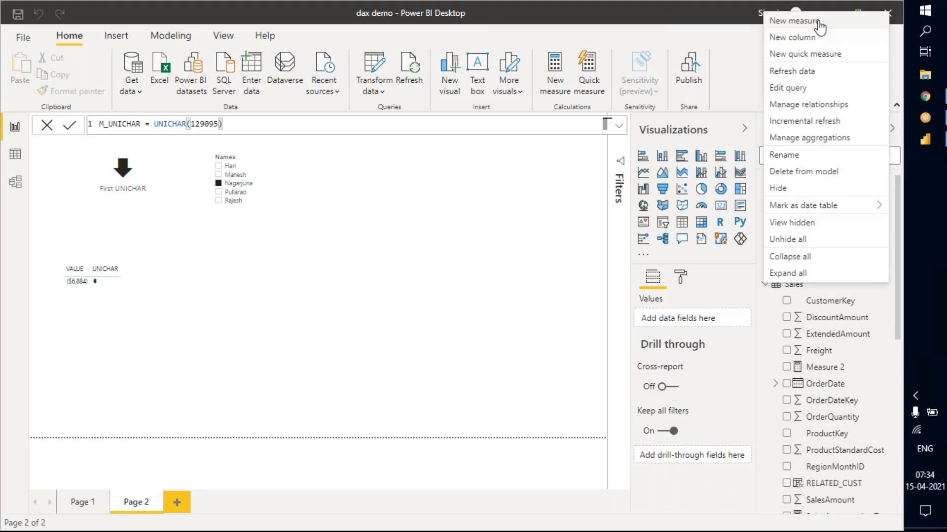
{"action": "left_click", "coordinate": [796, 37]}
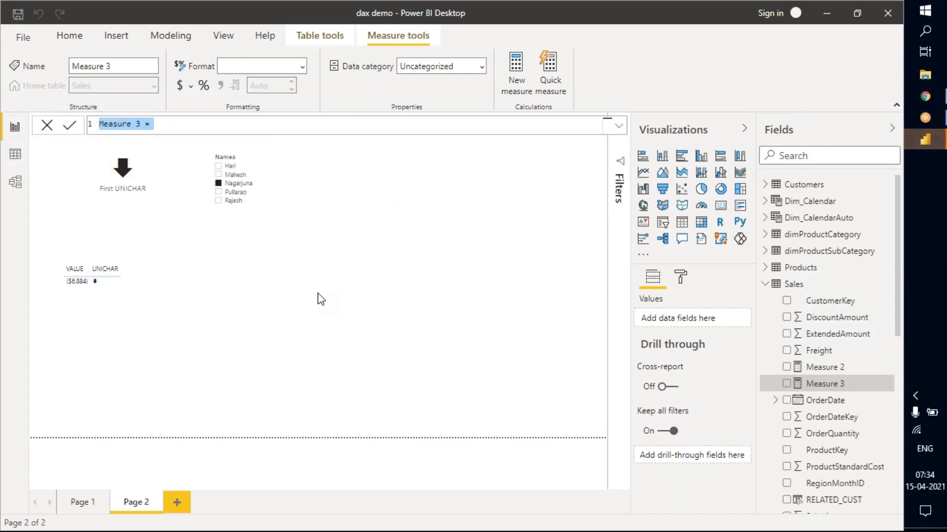
- Begin the Measure 3 formula with CALCULATE(SUM(Sales[SalesAmount])
{"action": "left_click", "coordinate": [181, 123]}
{"action": "type", "text": "Ca"}
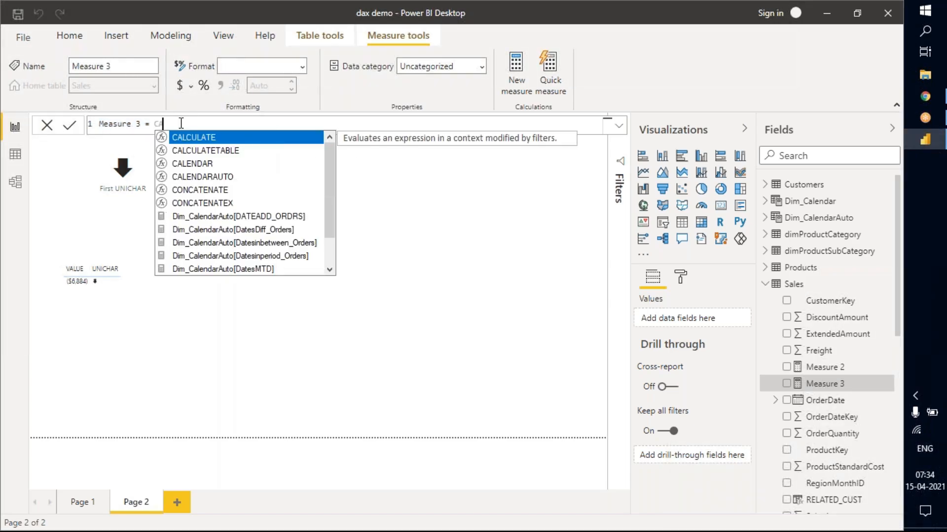
{"action": "key", "text": "Tab"}
{"action": "type", "text": "S"}
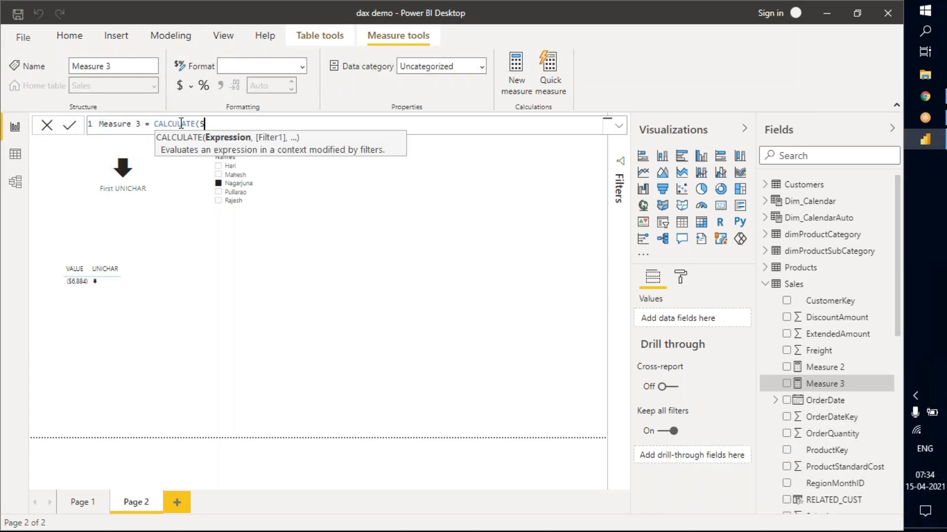
{"action": "type", "text": "UM"}
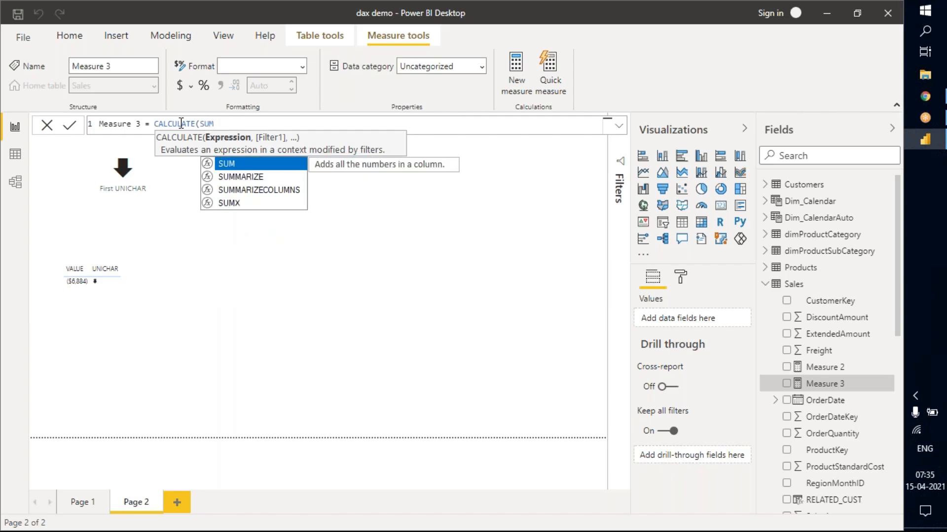
{"action": "type", "text": "(SAL"}
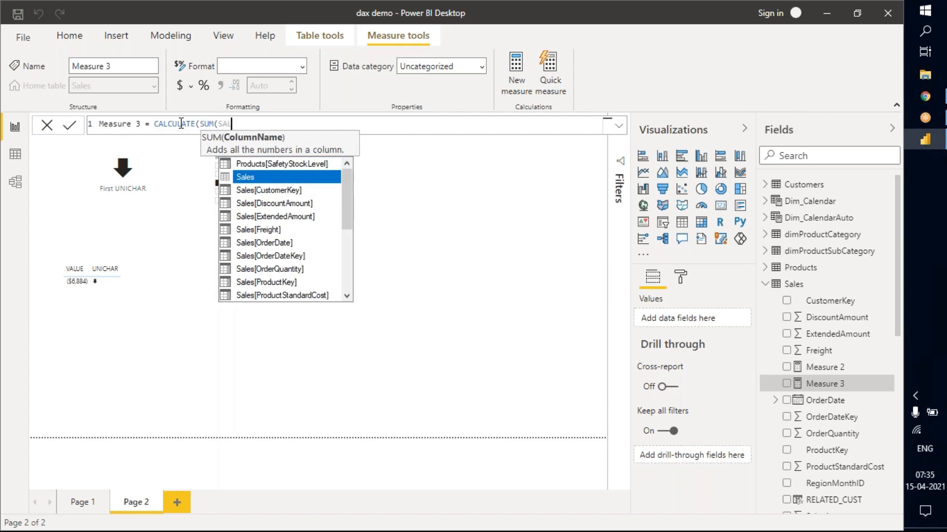
{"action": "key", "text": "Down"}
{"action": "key", "text": "Down"}
{"action": "key", "text": "Down"}
{"action": "key", "text": "Down"}
{"action": "key", "text": "Down"}
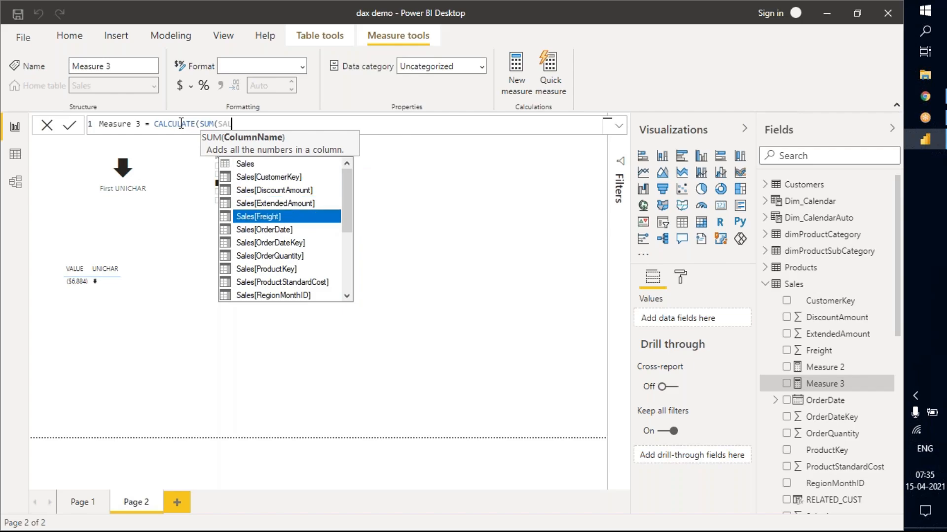
{"action": "key", "text": "Down"}
{"action": "key", "text": "Down"}
{"action": "key", "text": "Down"}
{"action": "key", "text": "Down"}
{"action": "key", "text": "Down"}
{"action": "key", "text": "Down"}
{"action": "key", "text": "Down"}
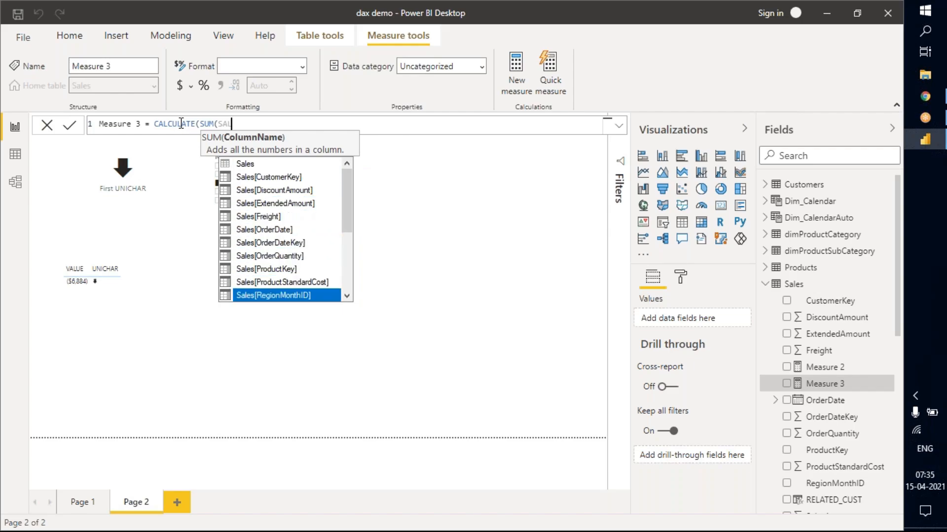
{"action": "key", "text": "Down"}
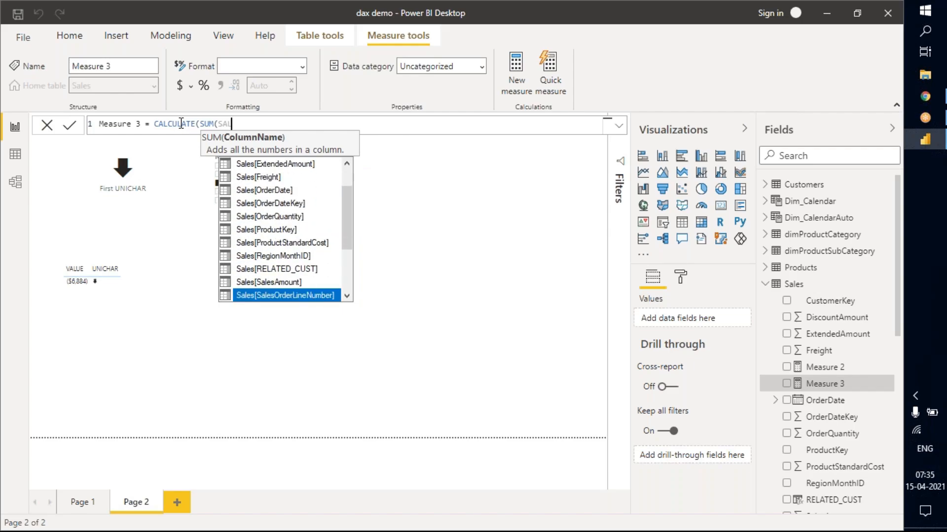
{"action": "key", "text": "Up"}
{"action": "key", "text": "Tab"}
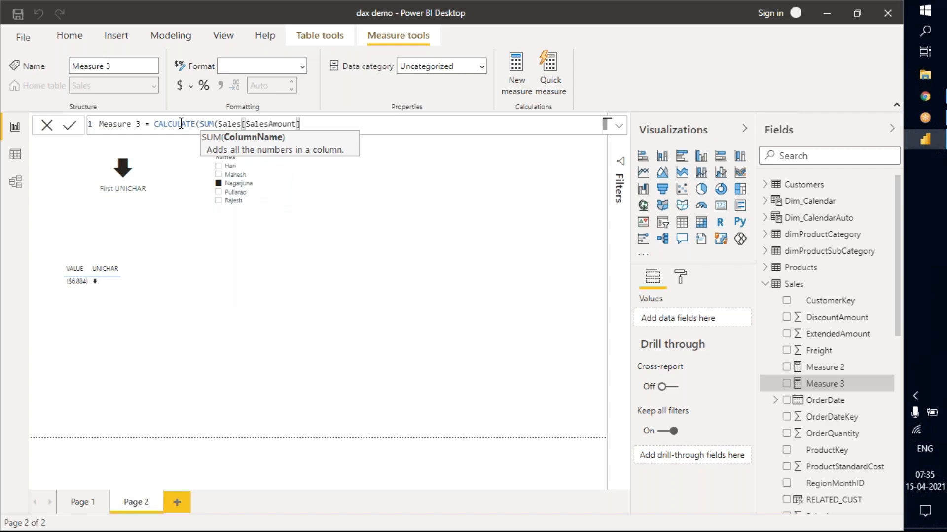
{"action": "type", "text": ")"}
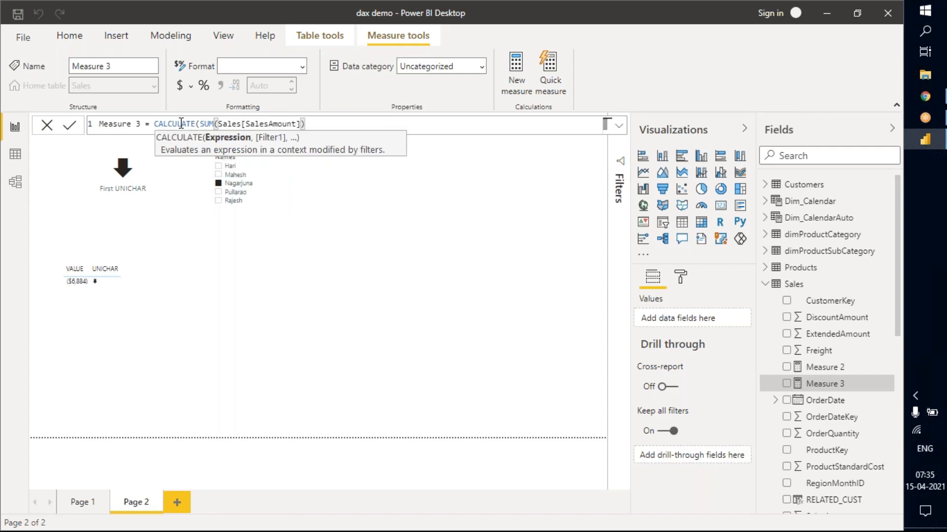
- Add USERELATIONSHIP as the CALCULATE filter, with Customers[Name] as its first column
{"action": "type", "text": ","}
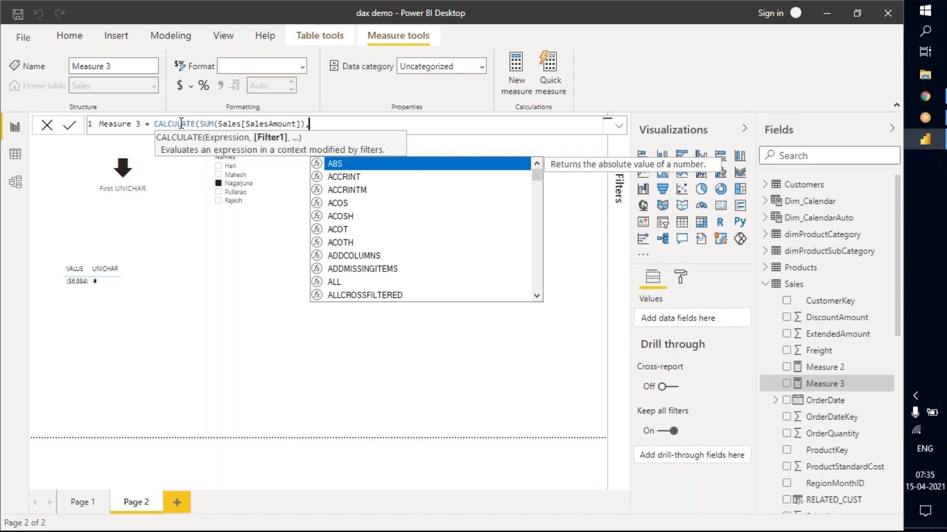
{"action": "type", "text": "UD"}
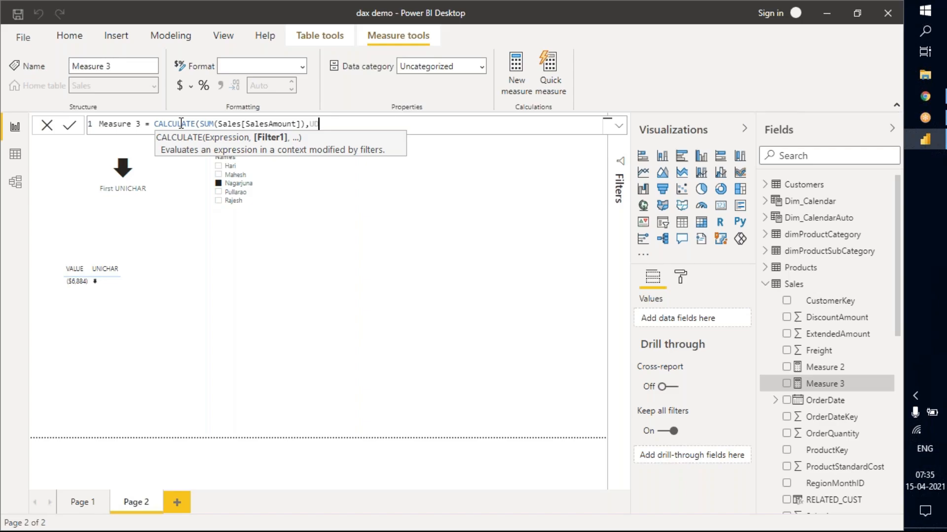
{"action": "type", "text": "SE"}
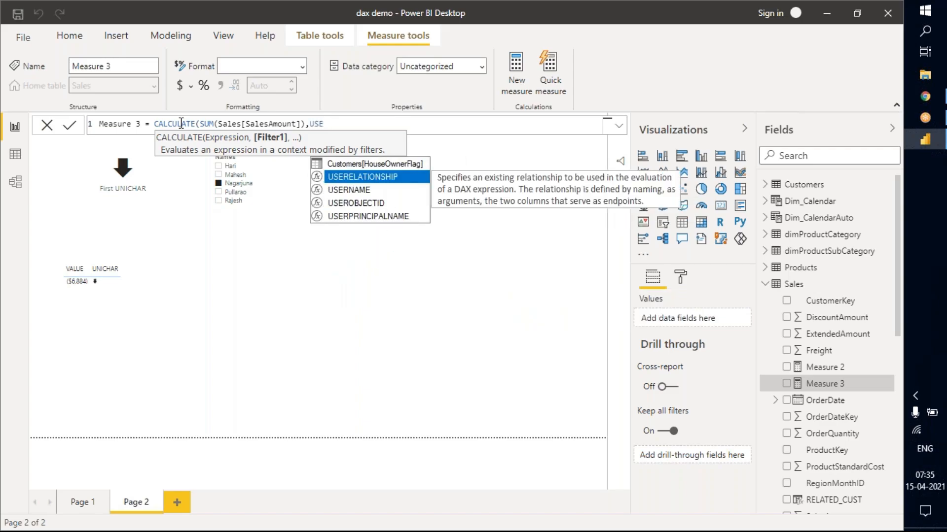
{"action": "key", "text": "Tab"}
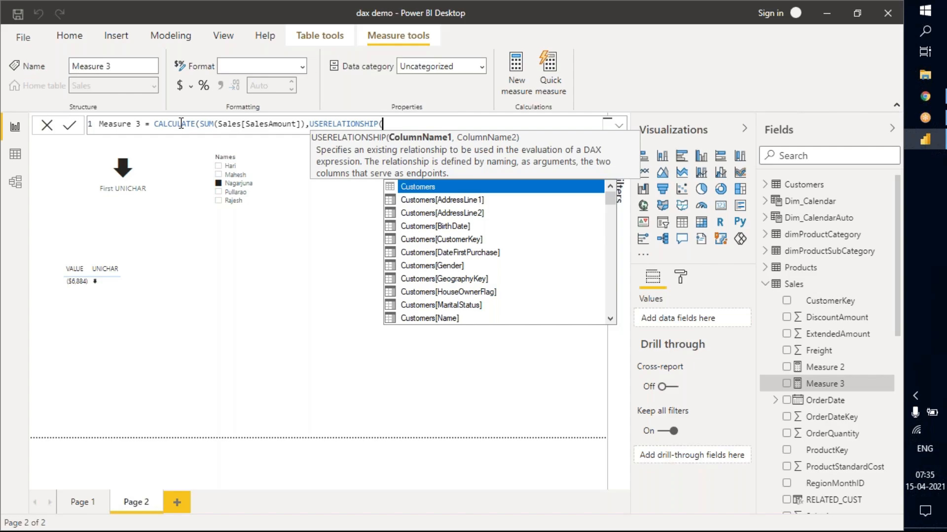
{"action": "key", "text": "Down"}
{"action": "key", "text": "Down"}
{"action": "key", "text": "Down"}
{"action": "key", "text": "Down"}
{"action": "key", "text": "Down"}
{"action": "key", "text": "Down"}
{"action": "key", "text": "Down"}
{"action": "key", "text": "Down"}
{"action": "key", "text": "Down"}
{"action": "key", "text": "Down"}
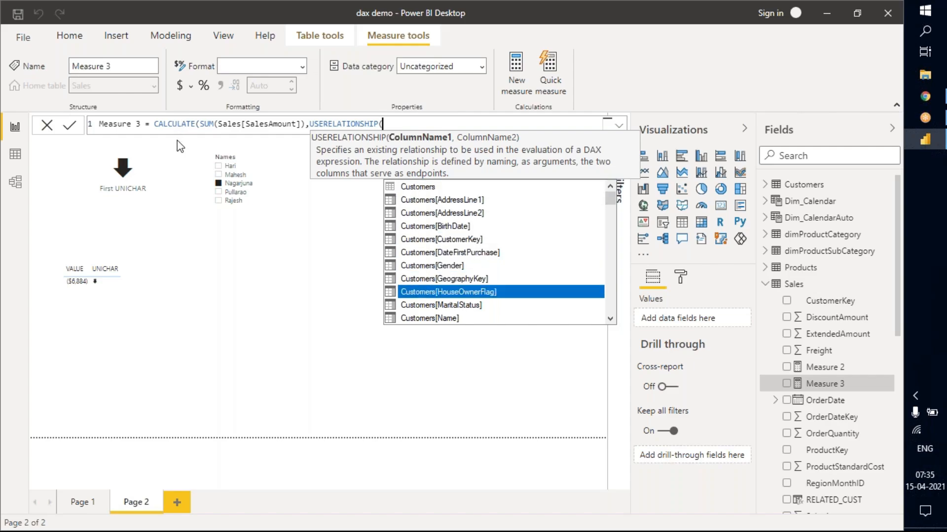
{"action": "key", "text": "Tab"}
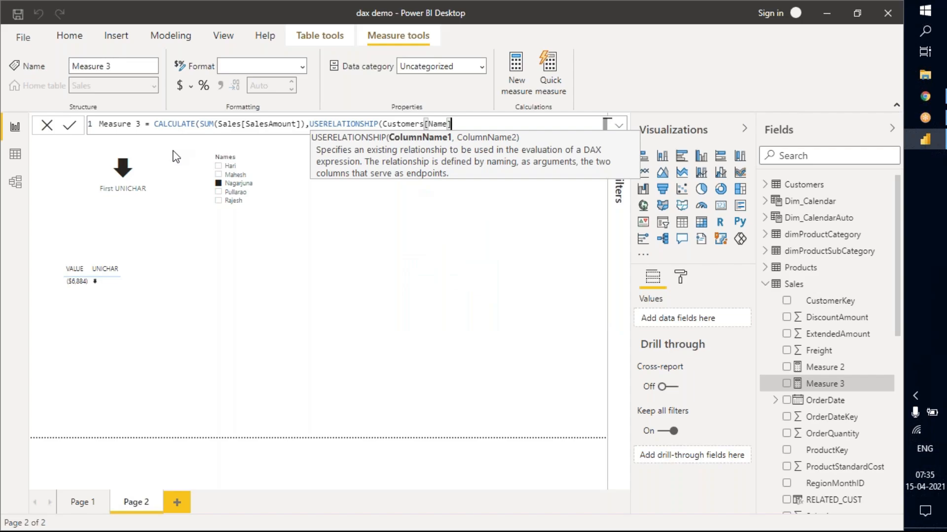
- Set Sales[RELATED_CUST] as the second USERELATIONSHIP column and commit the measure formula
{"action": "type", "text": ","}
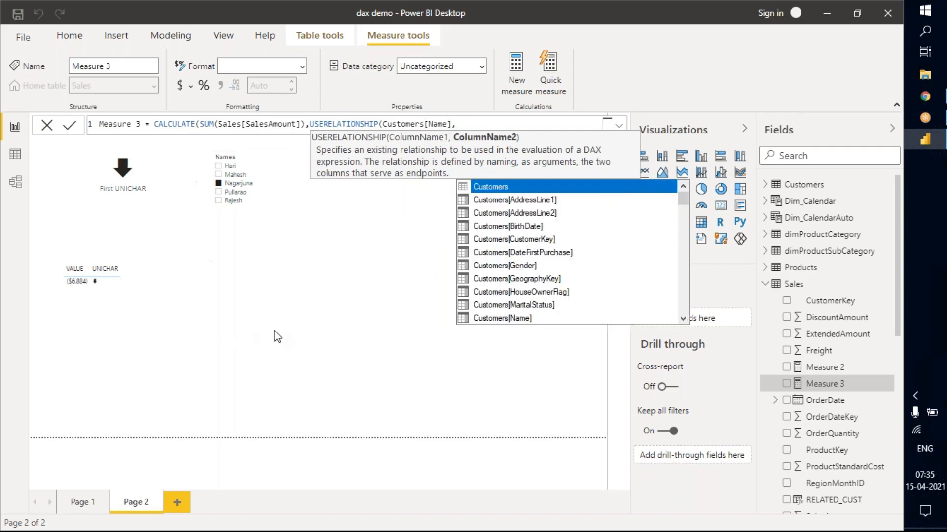
{"action": "scroll", "coordinate": [553, 279], "scroll_direction": "down", "scroll_amount": 10}
{"action": "scroll", "coordinate": [552, 276], "scroll_direction": "down", "scroll_amount": 15}
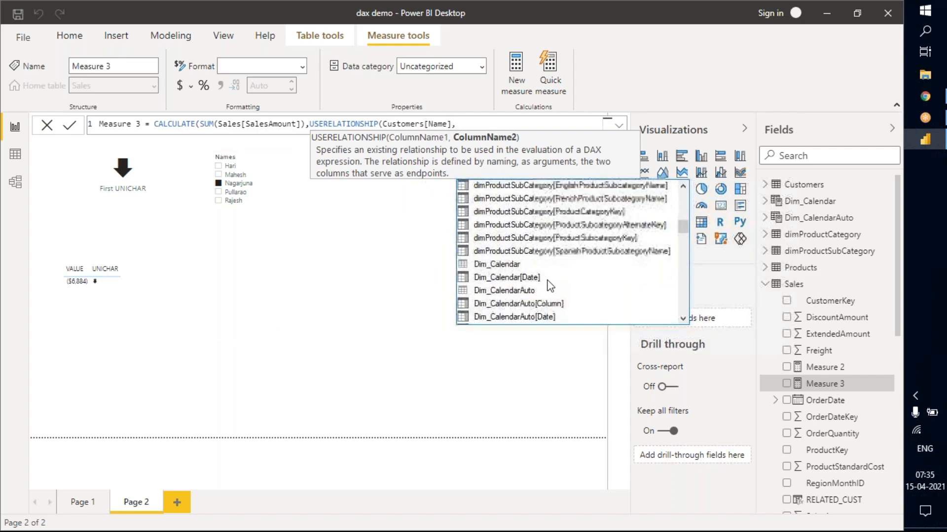
{"action": "scroll", "coordinate": [545, 287], "scroll_direction": "down", "scroll_amount": 5}
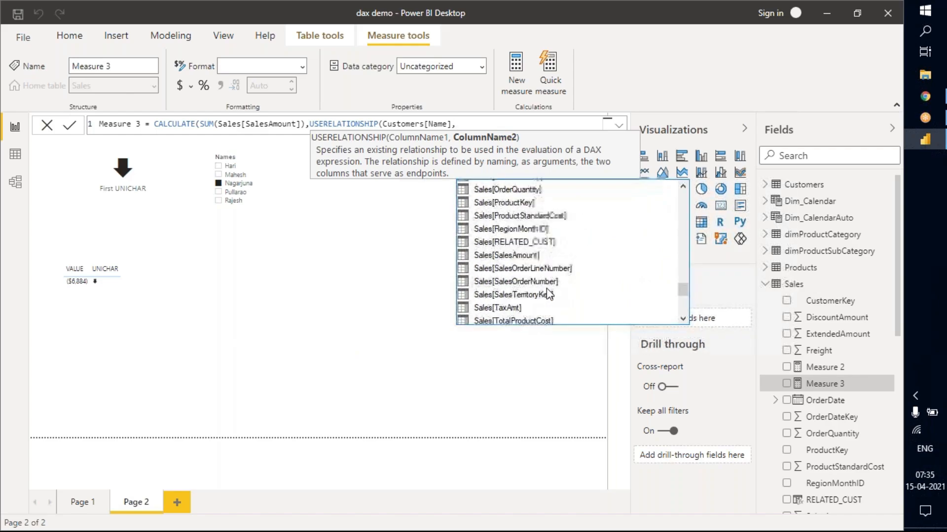
{"action": "scroll", "coordinate": [544, 285], "scroll_direction": "up", "scroll_amount": 3}
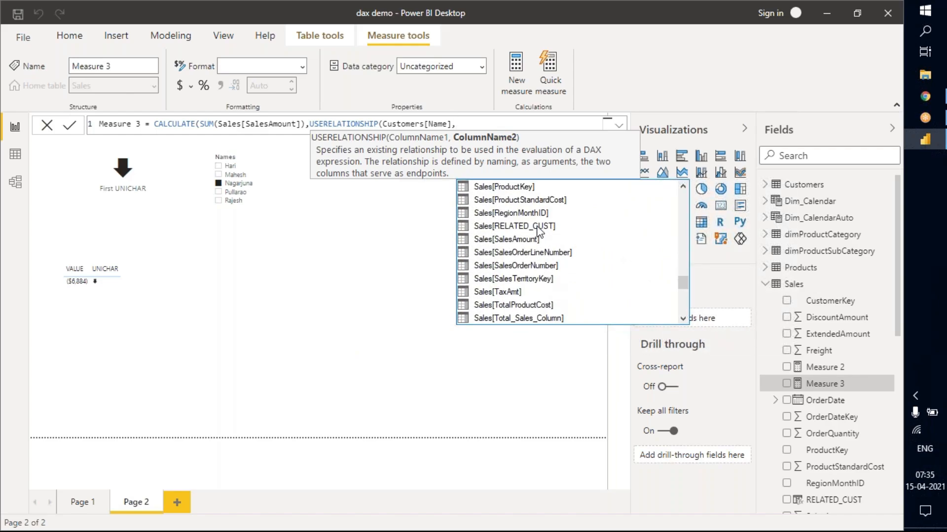
{"action": "left_click", "coordinate": [541, 227]}
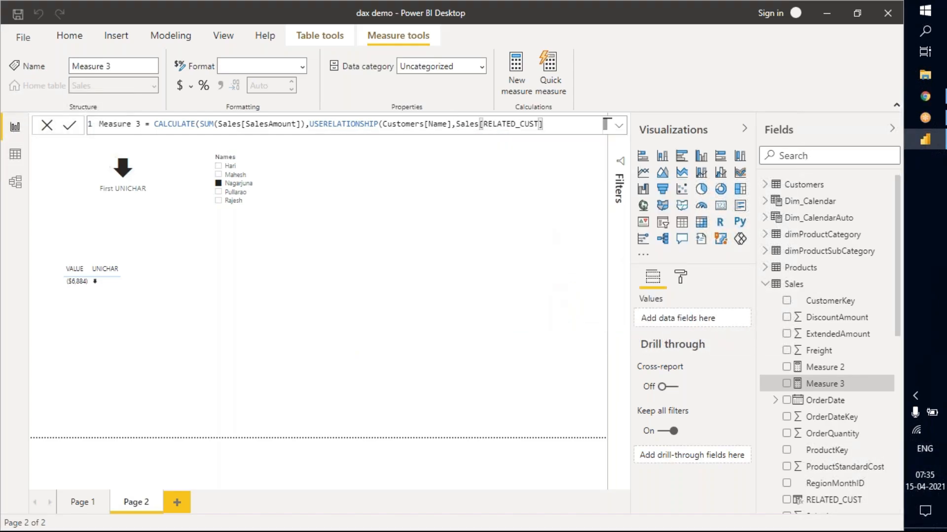
{"action": "key", "text": "Return"}
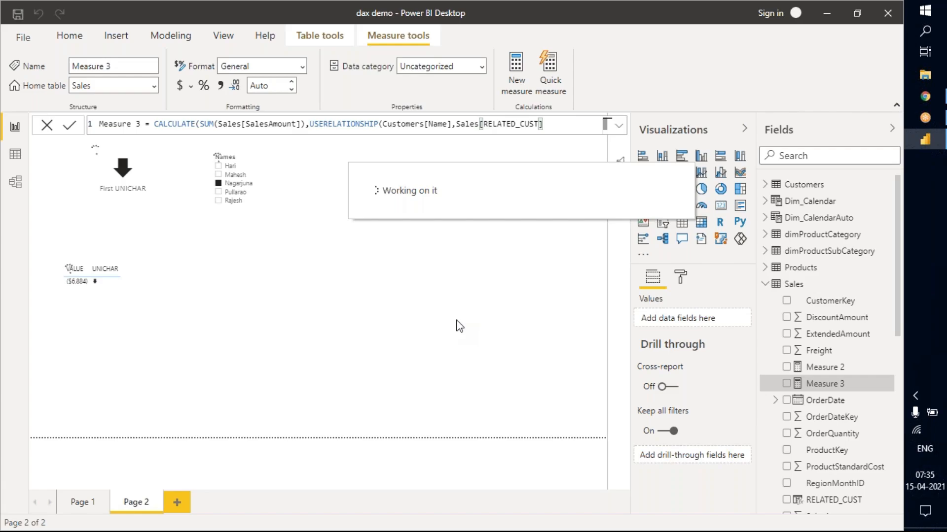
- Close the brackets of the Measure 3 formula, commit it, and place Measure 3 in a new visual on Page 2
{"action": "type", "text": "))"}
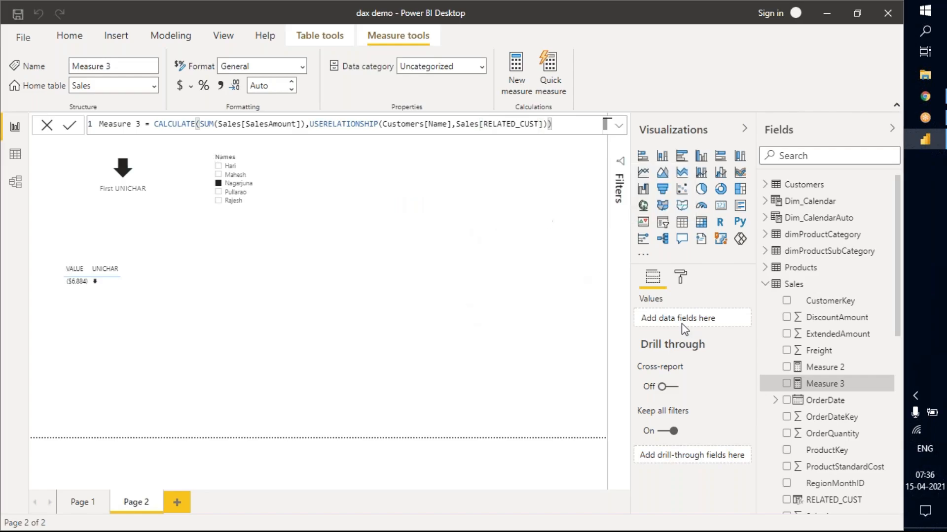
{"action": "left_click", "coordinate": [787, 384]}
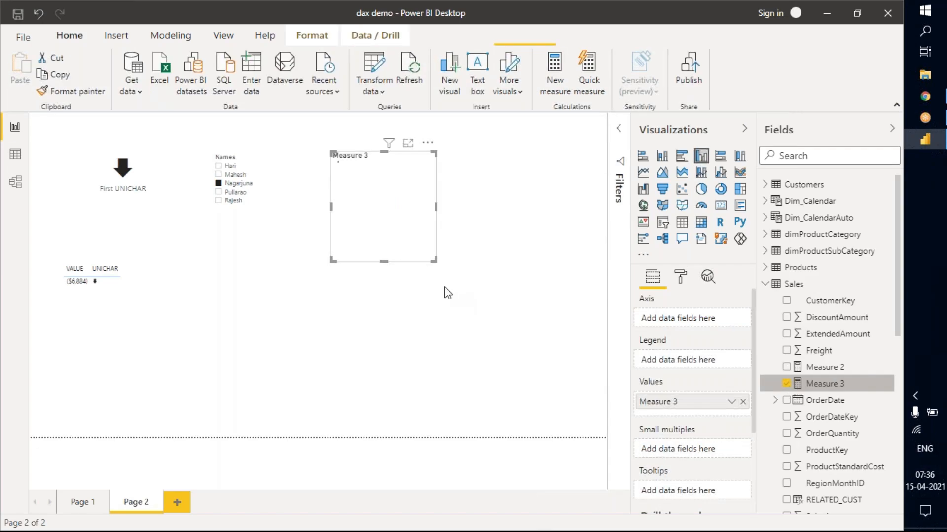
- Clear the selection in the Names slicer, and turn the Measure 3 visual into a wider table lower on the page
{"action": "left_click", "coordinate": [235, 188]}
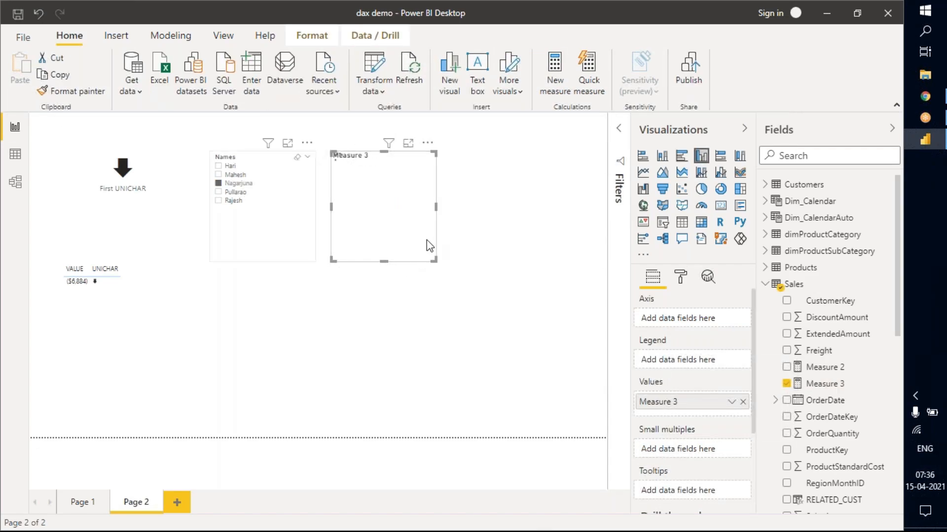
{"action": "left_click", "coordinate": [425, 170]}
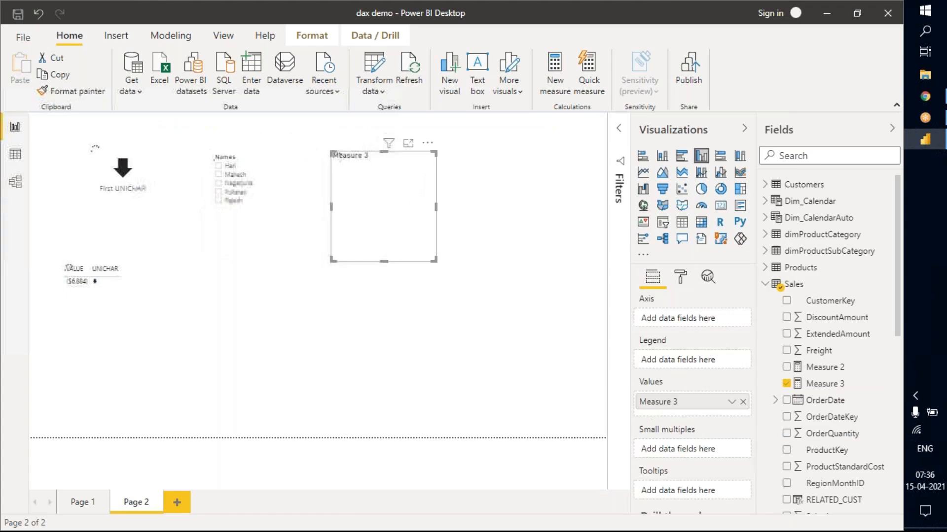
{"action": "left_click_drag", "start_coordinate": [429, 145], "coordinate": [443, 244]}
{"action": "left_click", "coordinate": [682, 222]}
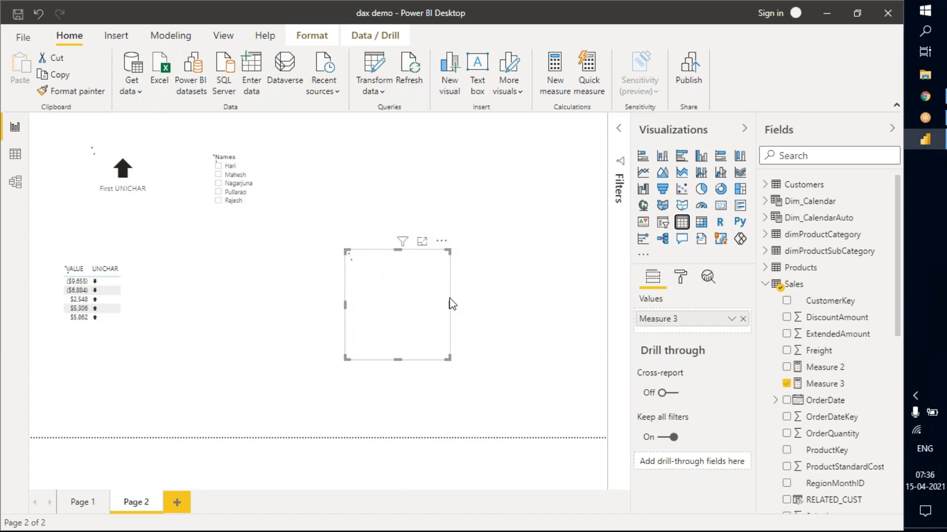
{"action": "left_click_drag", "start_coordinate": [449, 304], "coordinate": [529, 313]}
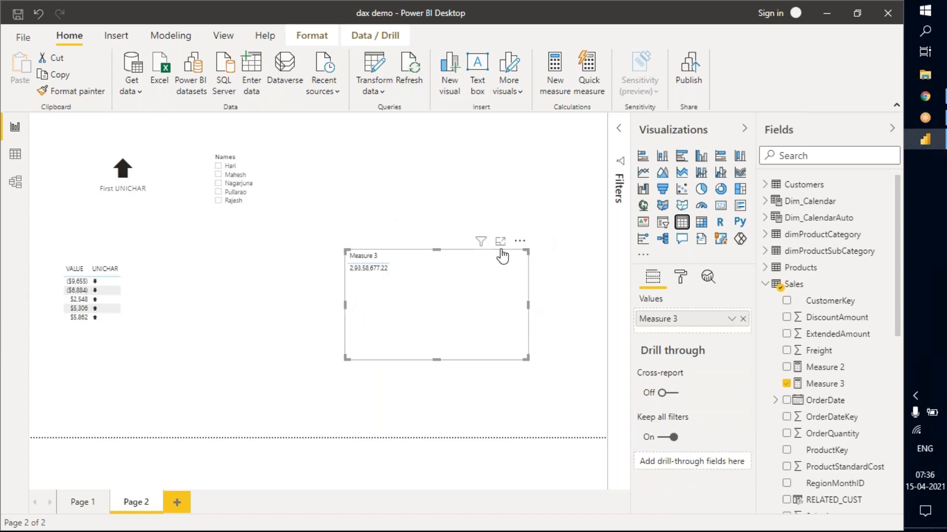
{"action": "left_click_drag", "start_coordinate": [520, 248], "coordinate": [528, 274]}
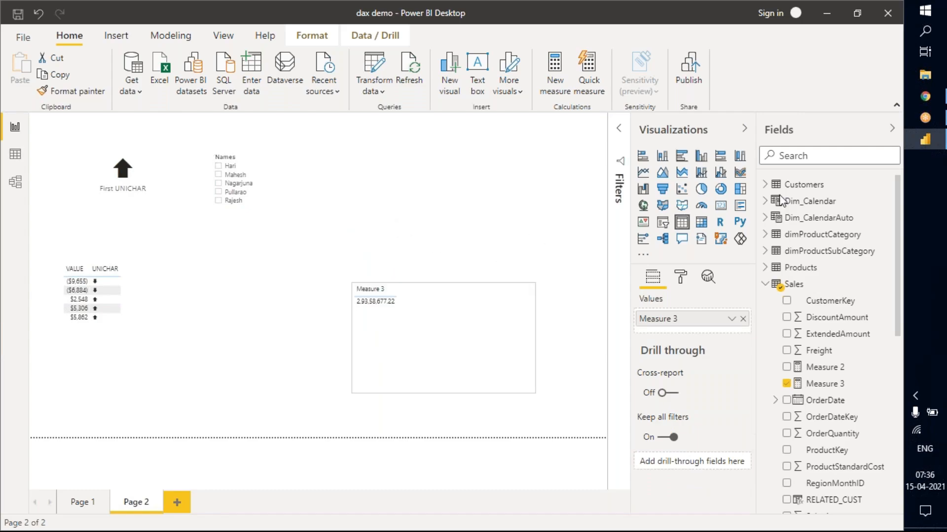
{"action": "key", "text": "Escape"}
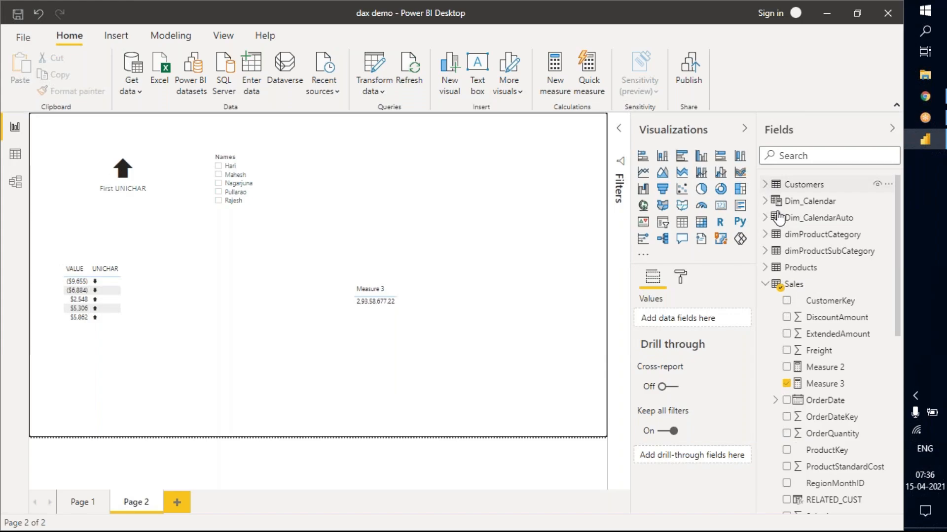
- Add a slicer on the Customers Name field above the Measure 3 table
{"action": "left_click", "coordinate": [765, 186]}
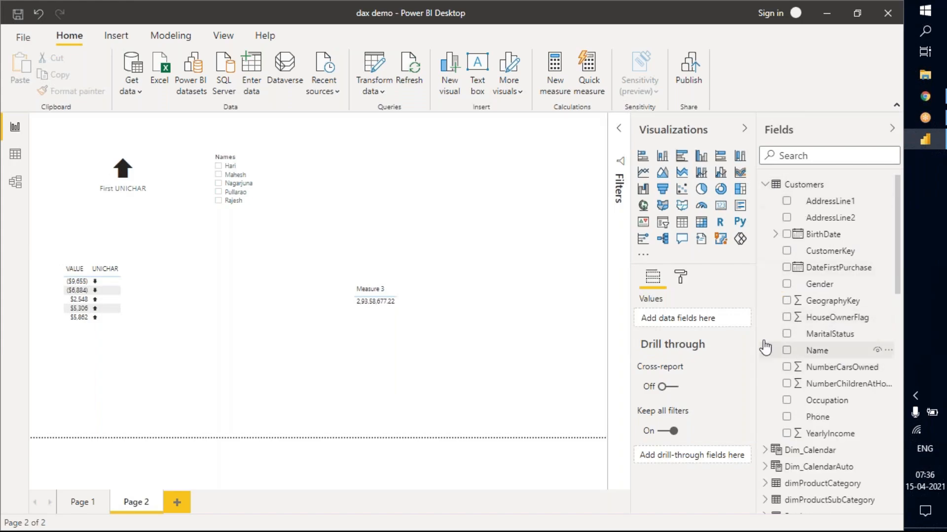
{"action": "left_click_drag", "start_coordinate": [825, 353], "coordinate": [520, 212]}
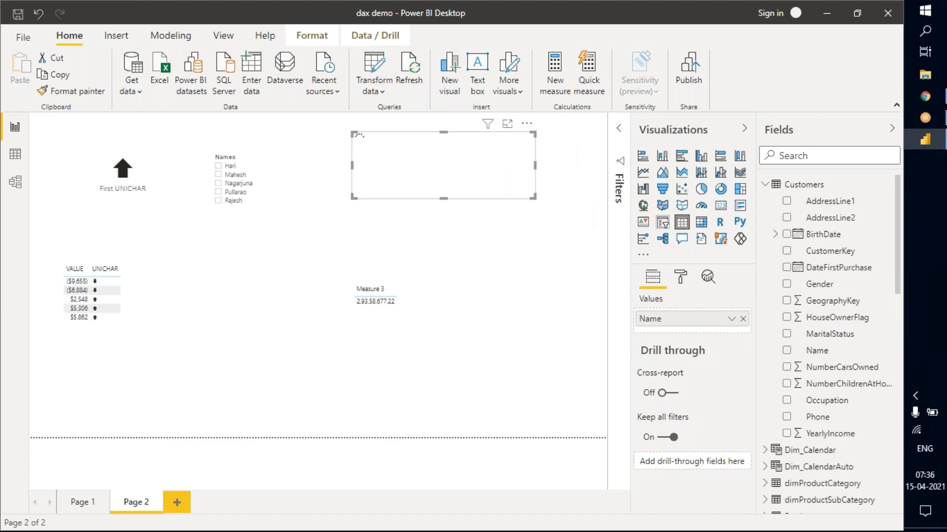
{"action": "left_click", "coordinate": [665, 225]}
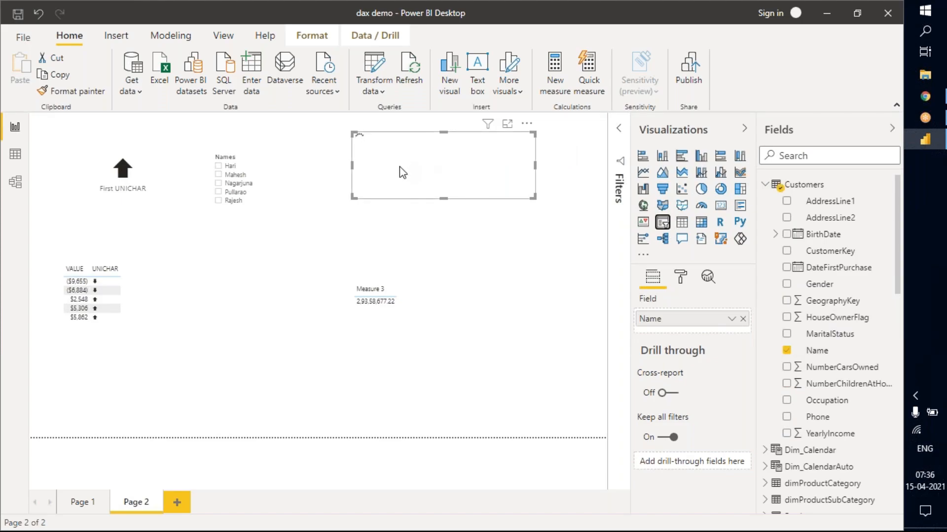
- Filter Measure 3 by the second customer in the Name slicer, and switch the selection to the first customer
{"action": "left_click", "coordinate": [398, 156]}
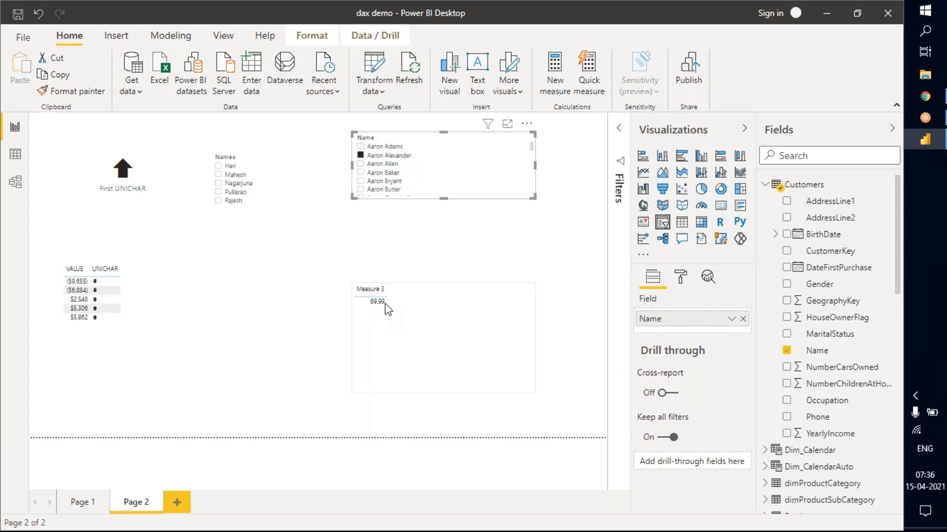
{"action": "left_click", "coordinate": [378, 148]}
{"action": "left_click", "coordinate": [559, 266]}
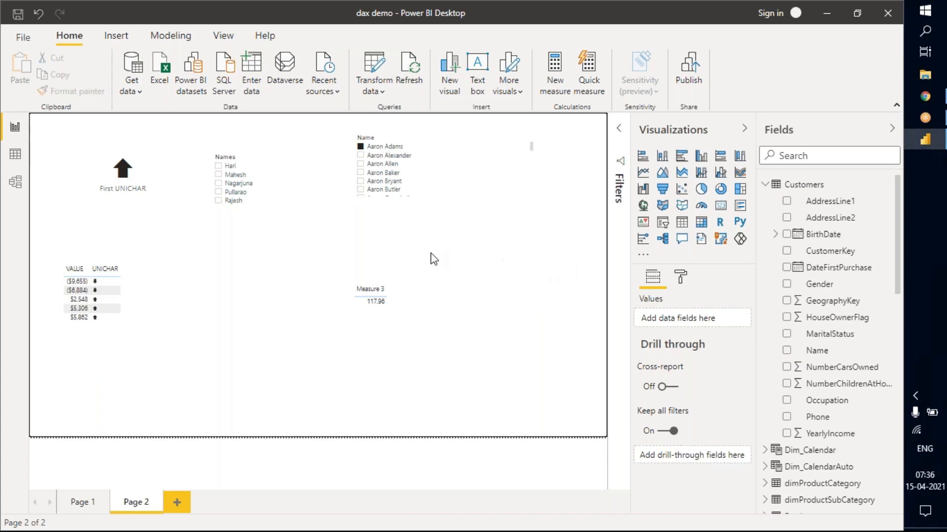
- Open the inactive Sales (RELATED_CUST) to Customers (Name) relationship for editing from the model's relationship manager
{"action": "left_click", "coordinate": [16, 183]}
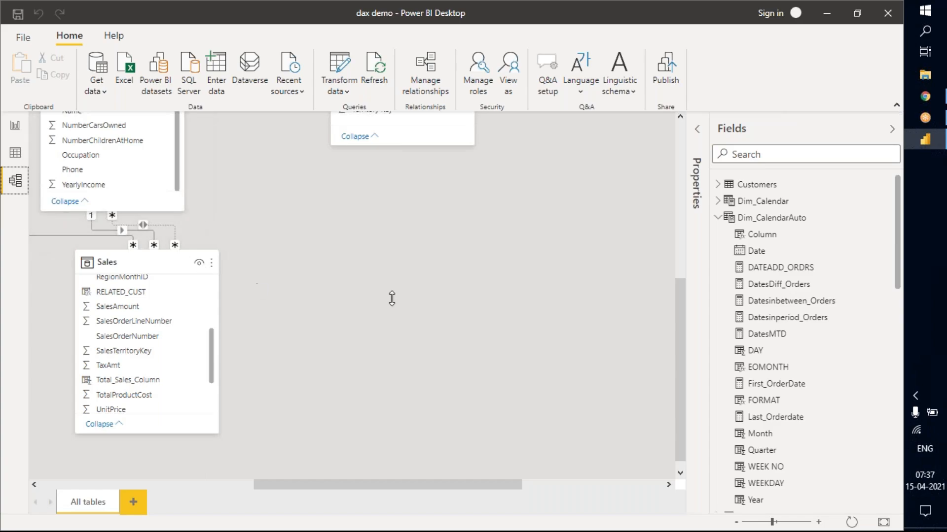
{"action": "scroll", "coordinate": [386, 294], "scroll_direction": "up", "scroll_amount": 7}
{"action": "scroll", "coordinate": [411, 124], "scroll_direction": "down", "scroll_amount": 6}
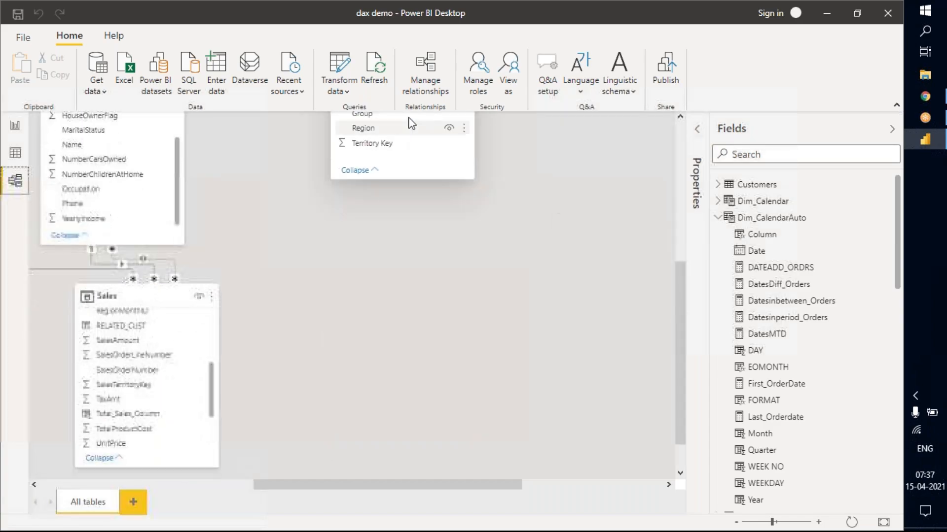
{"action": "left_click", "coordinate": [436, 88]}
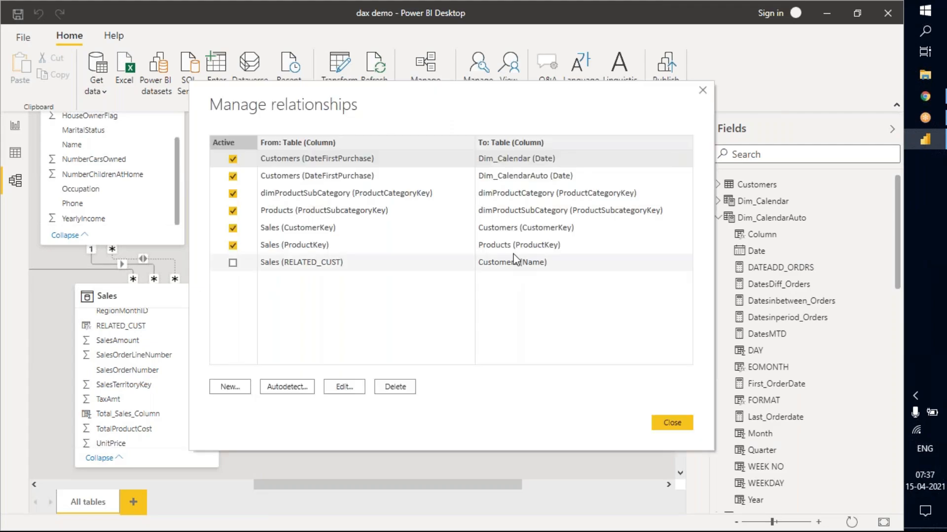
{"action": "left_click", "coordinate": [319, 263]}
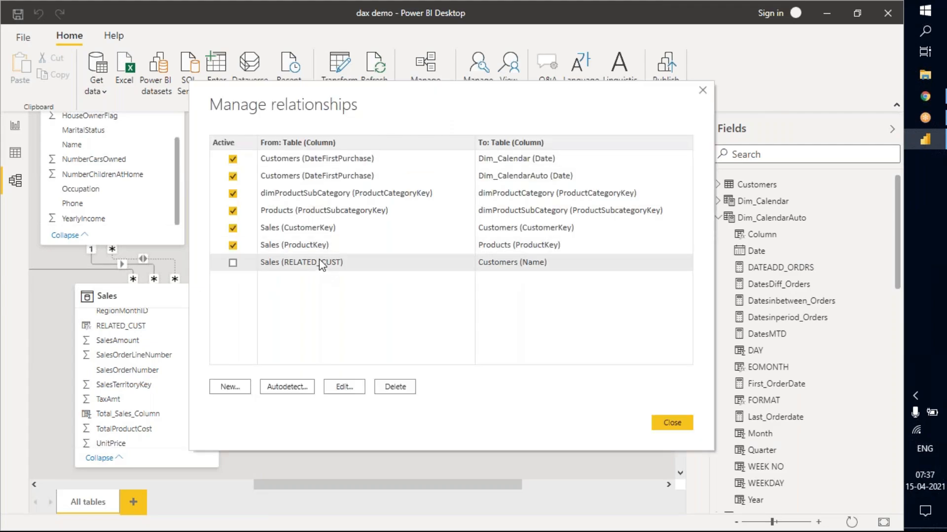
{"action": "left_click", "coordinate": [345, 387]}
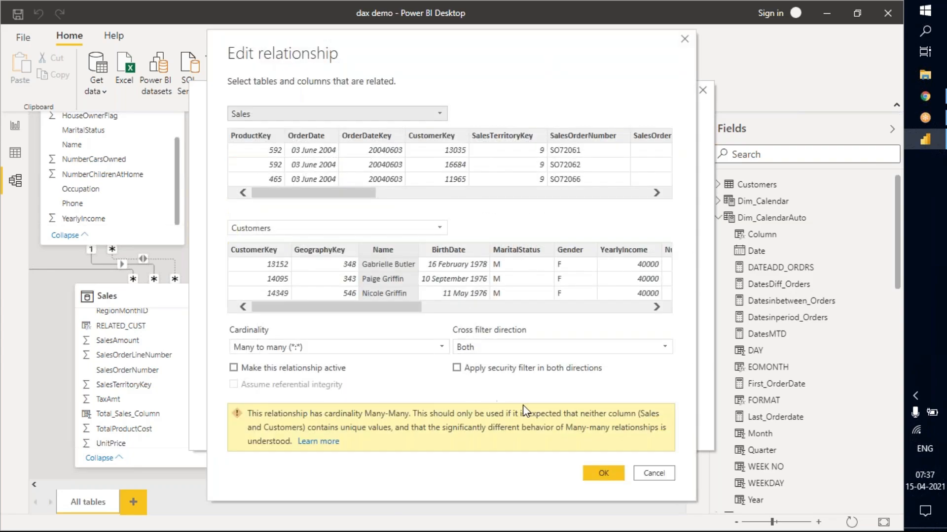
- Review the cross filter direction options, keep Both, and leave the relationship dialogs without applying an edit
{"action": "left_click", "coordinate": [497, 347]}
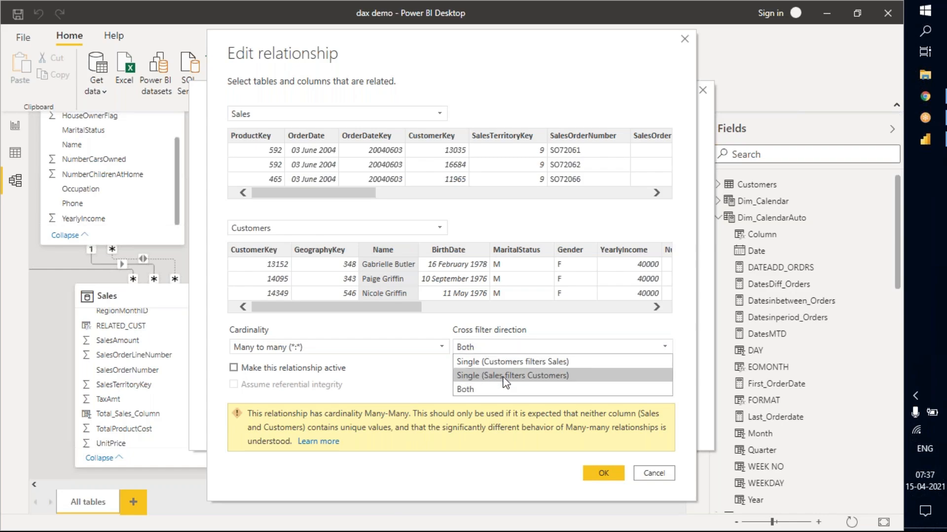
{"action": "left_click", "coordinate": [469, 390]}
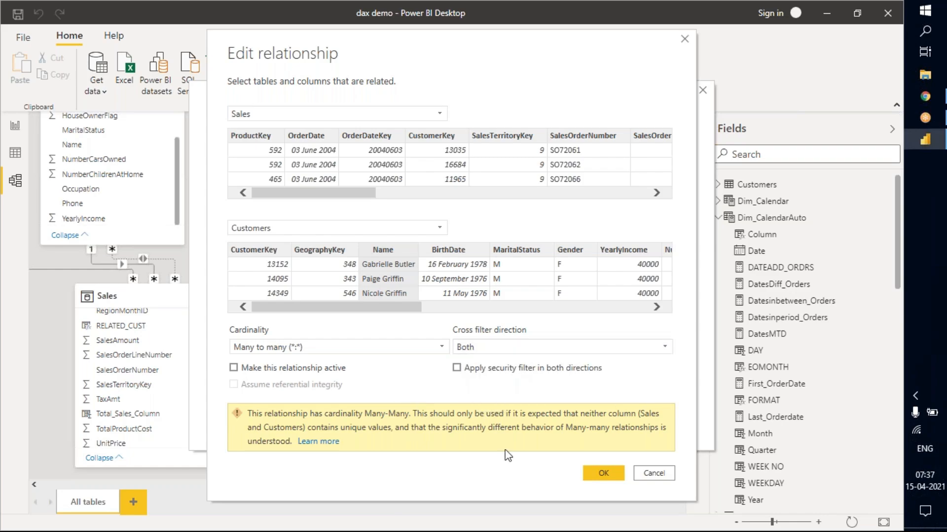
{"action": "left_click", "coordinate": [654, 473]}
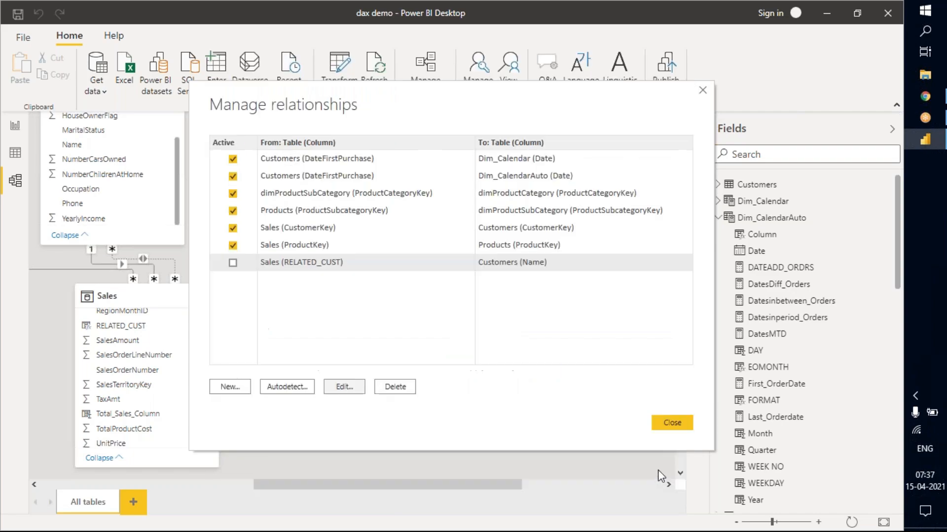
{"action": "left_click", "coordinate": [672, 423]}
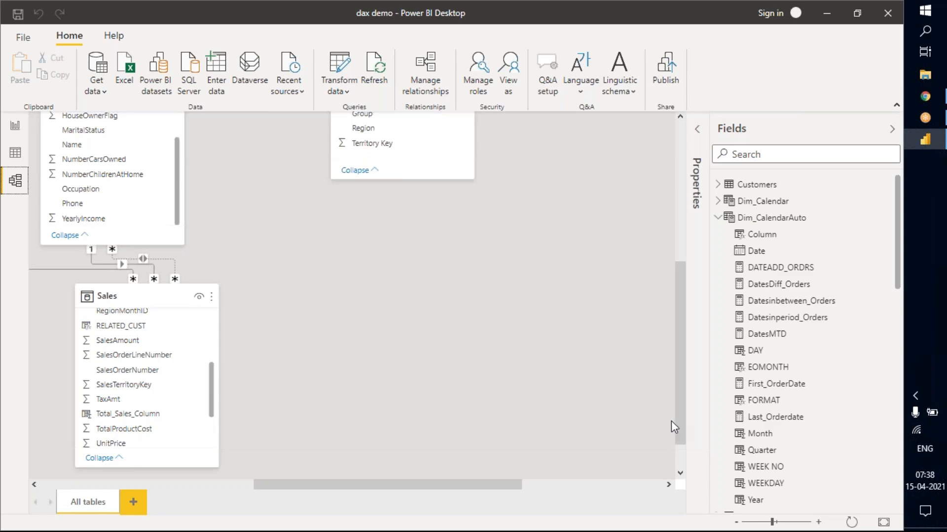
- Show the product and calendar tables in the model diagram and collapse the Fields pane to widen it
{"action": "left_click", "coordinate": [153, 486]}
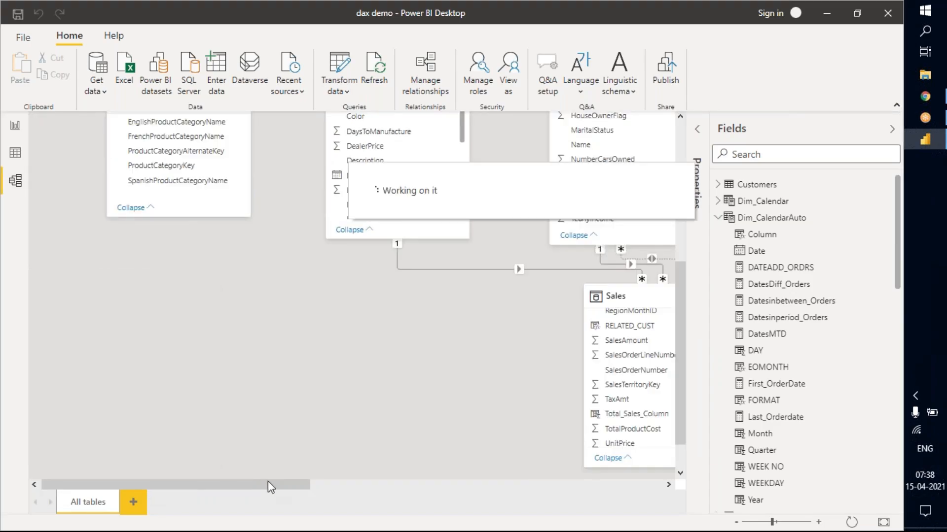
{"action": "scroll", "coordinate": [346, 416], "scroll_direction": "up", "scroll_amount": 5}
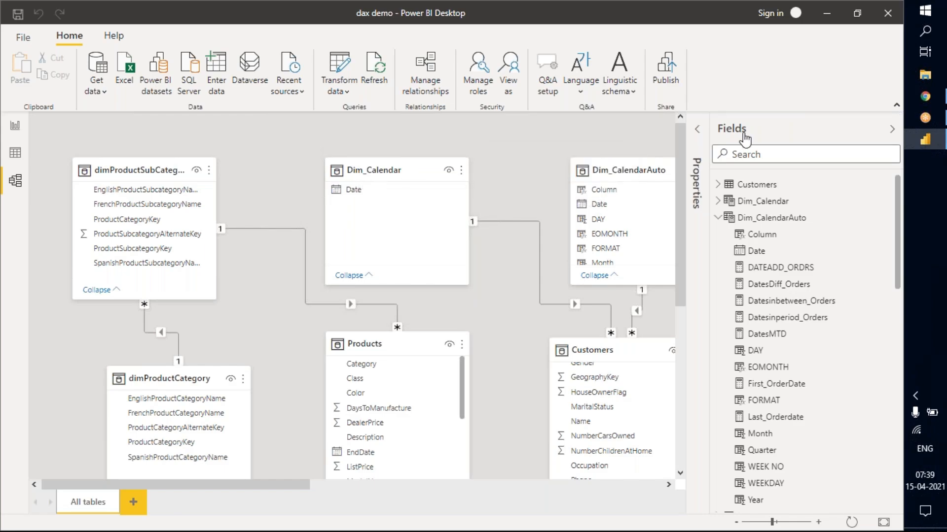
{"action": "left_click", "coordinate": [785, 130]}
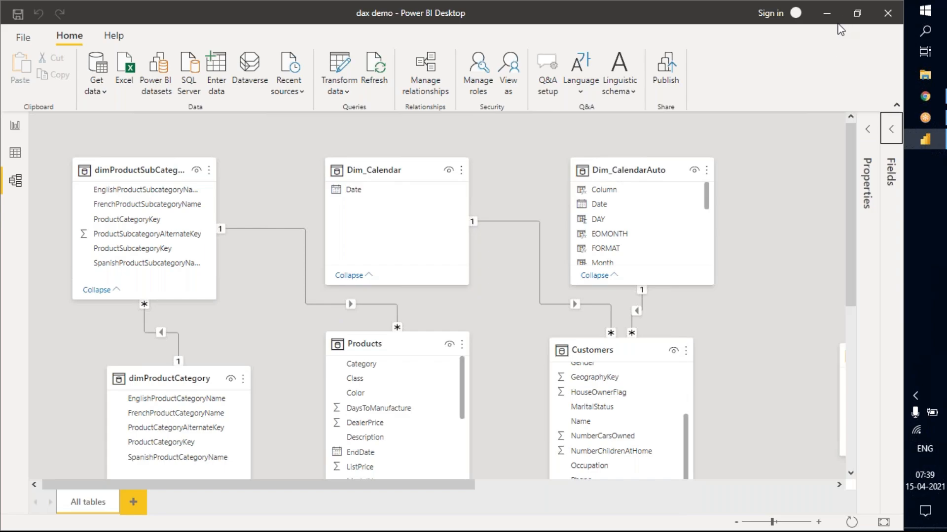